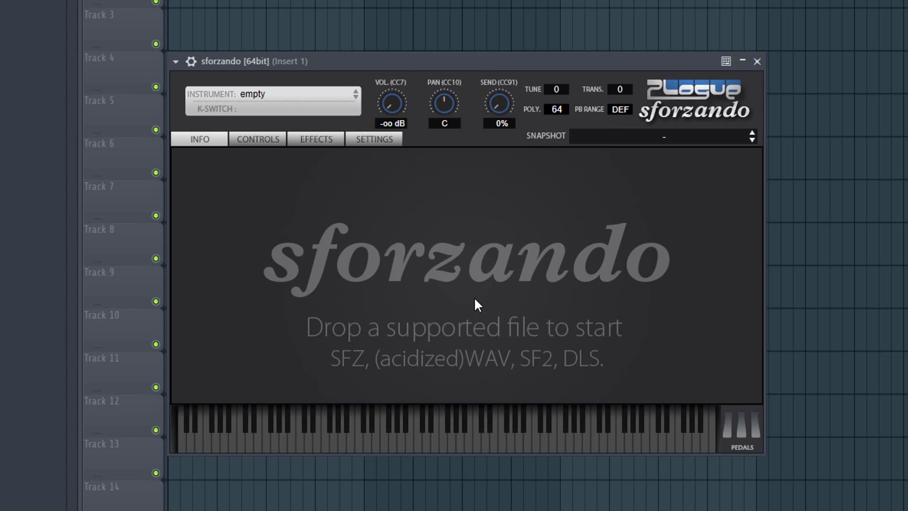
Step: Browse the converted SF2 soundfonts, including KirbysDreamLand3_sf2, in sforzando's instrument list
left_click(325, 96)
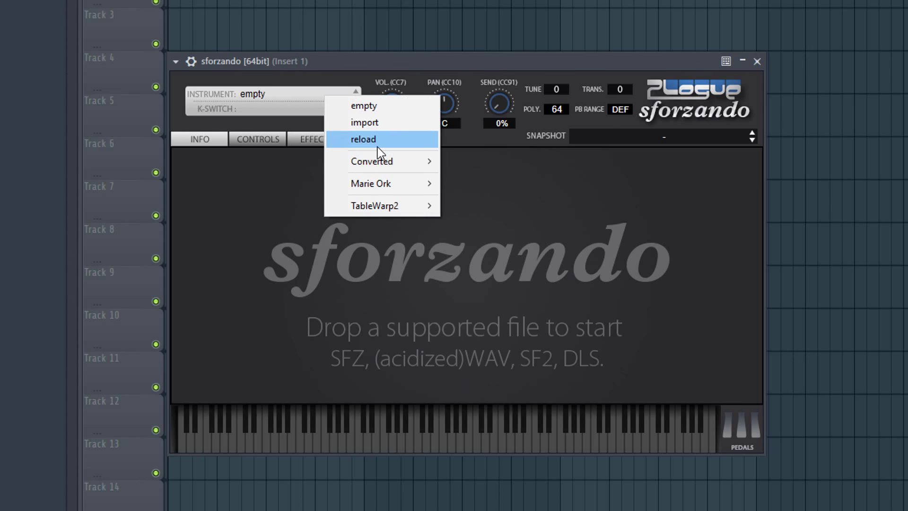
mouse_move(388, 163)
mouse_move(481, 160)
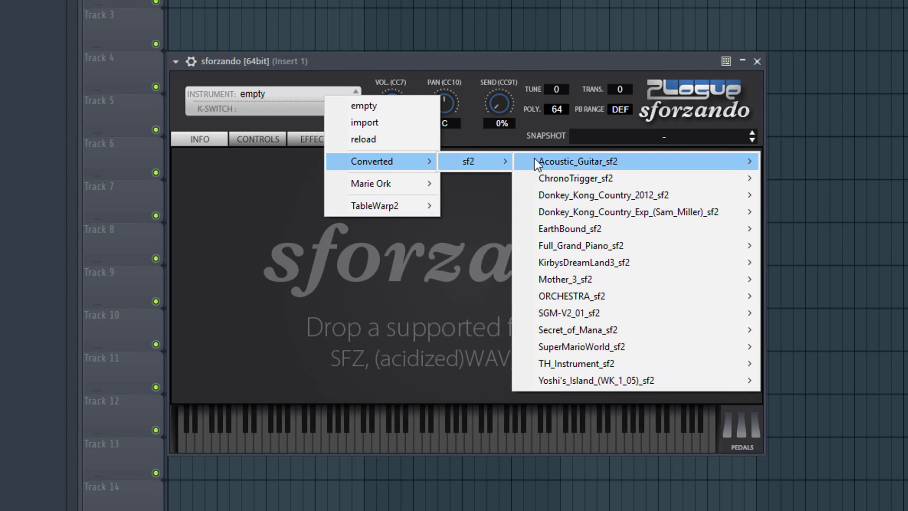
mouse_move(624, 269)
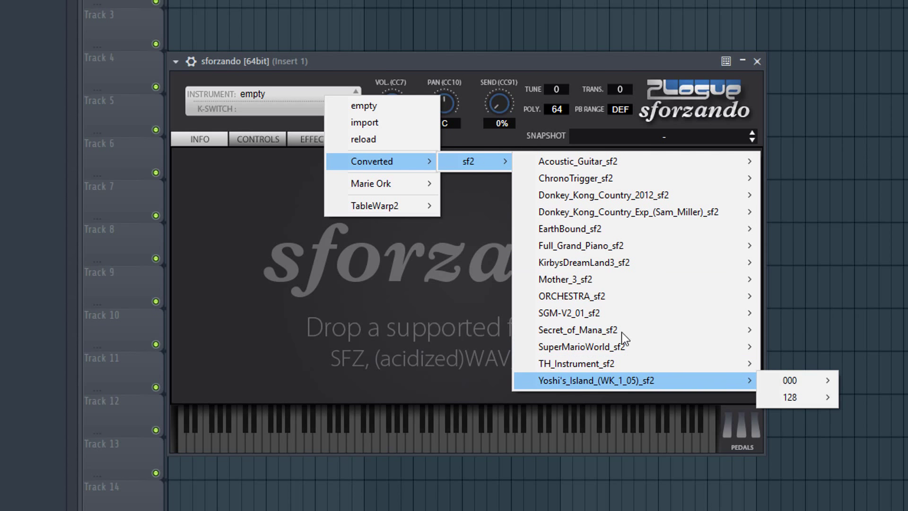
left_click(601, 266)
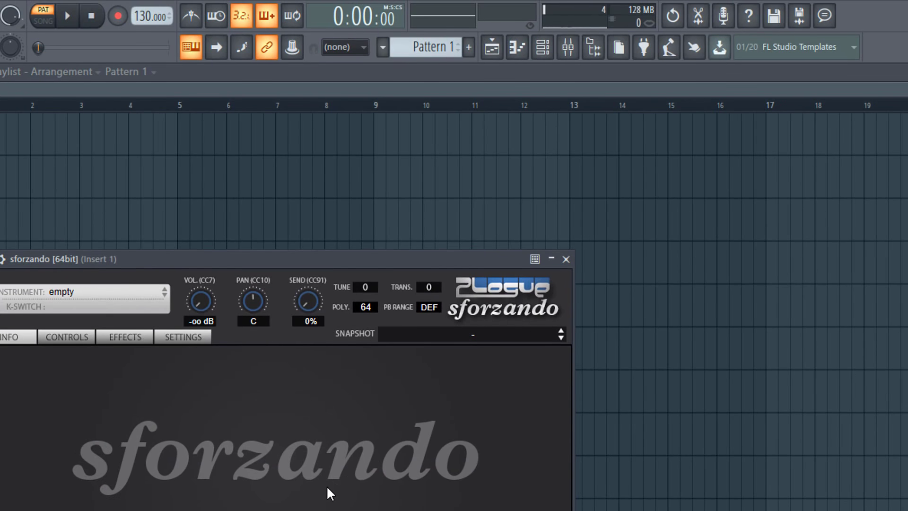
Step: Open the piano roll for the sforzando channel, reposition its window, and audition the C6 key
left_click(522, 47)
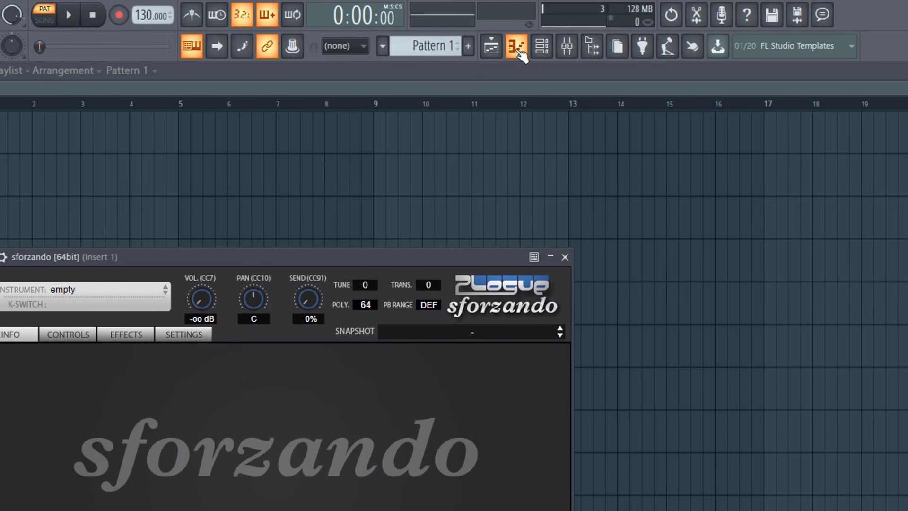
left_click(520, 49)
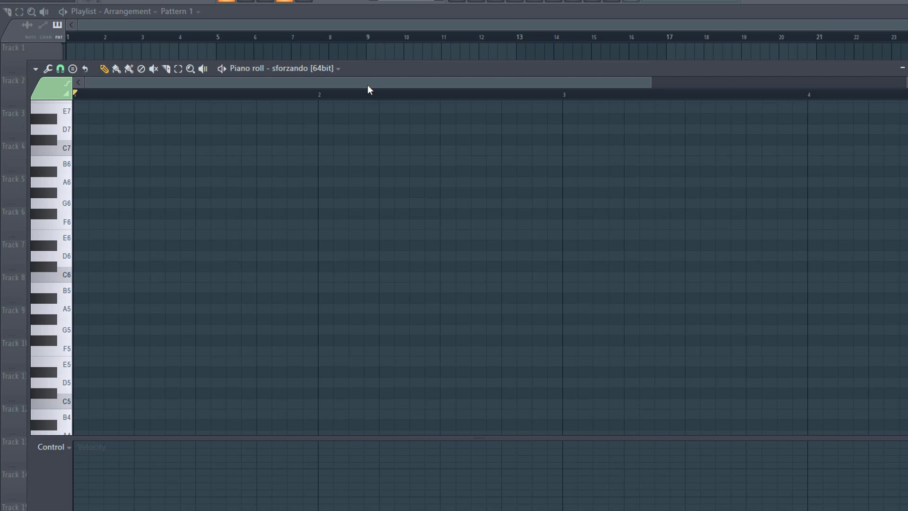
left_click_drag(368, 86, 384, 85)
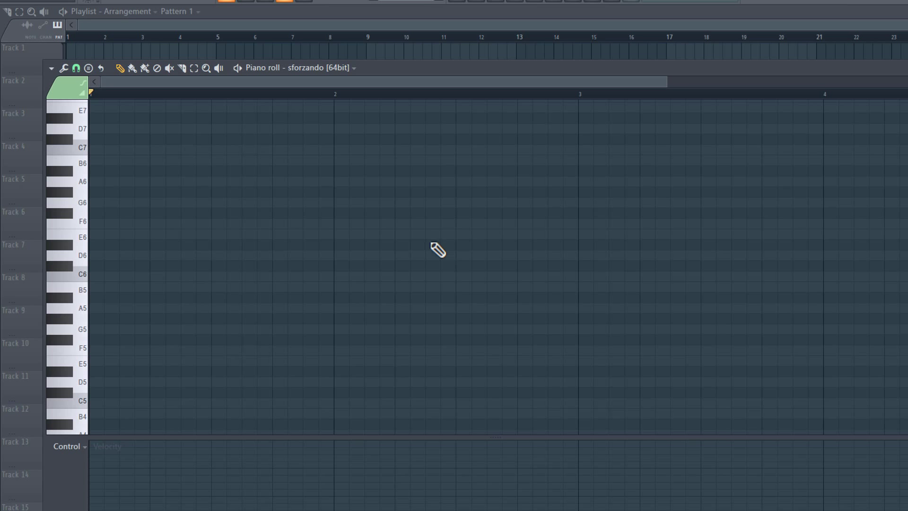
left_click(66, 274)
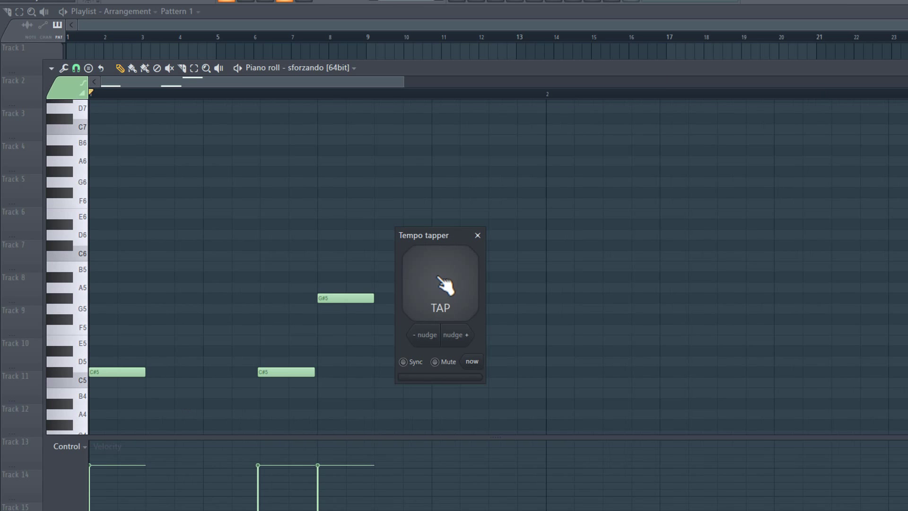
Step: Tap the song's tempo in the Tempo tapper and stop the melody's playback
left_click(440, 280)
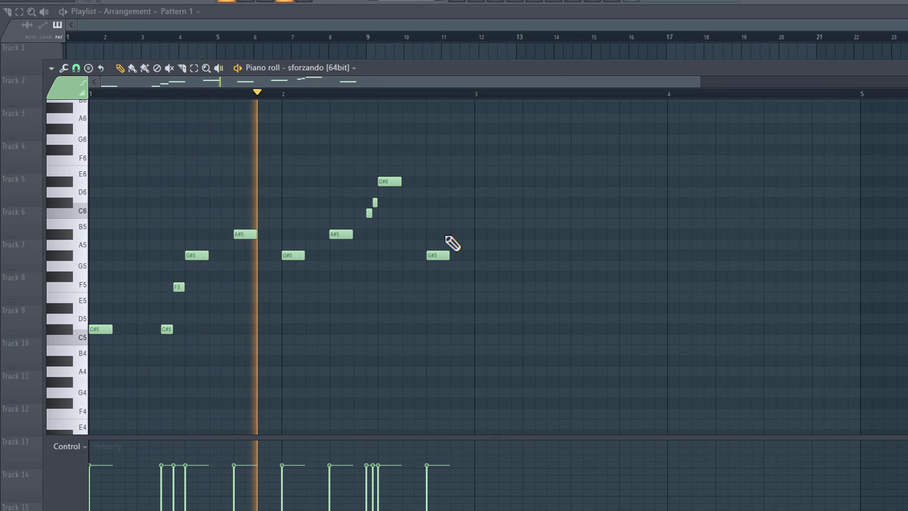
key("space")
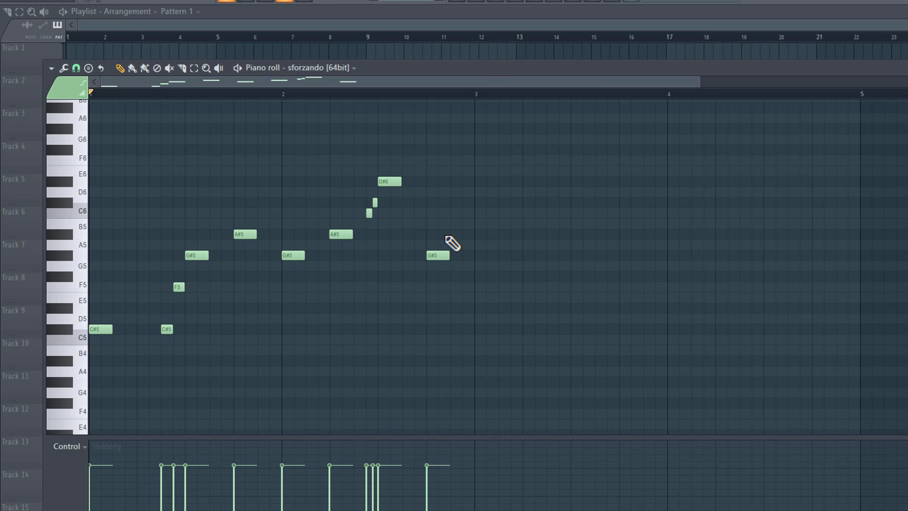
Step: Duplicate the two-bar melody phrase into bars 3 and 4 of the piano roll
left_click_drag(486, 136, 475, 337)
scroll(501, 341, "up", 6)
scroll(479, 335, "down", 5)
left_click(381, 401)
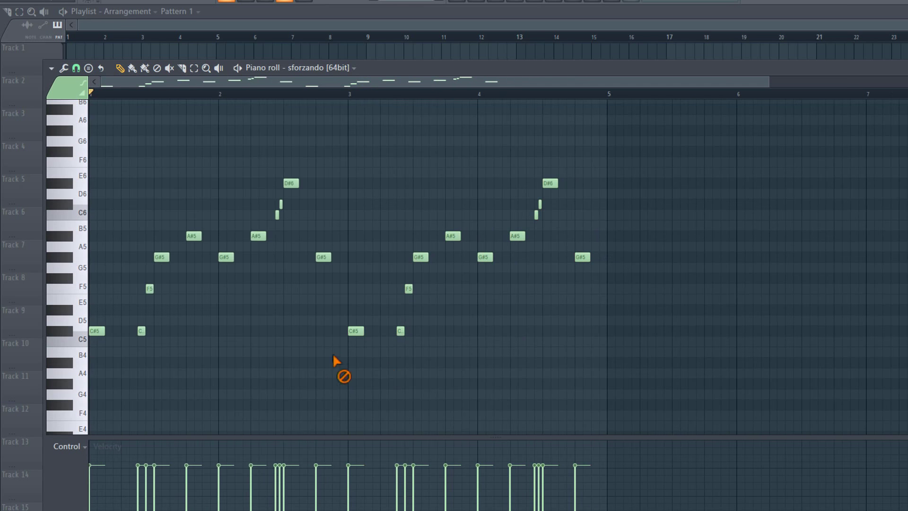
left_click_drag(306, 306, 81, 173)
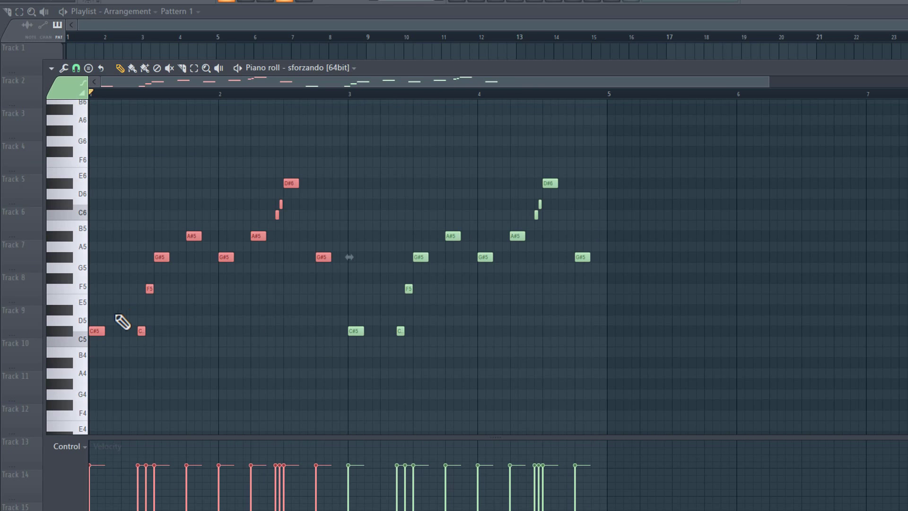
left_click_drag(97, 334, 214, 333)
key("ctrl+z")
left_click(310, 350)
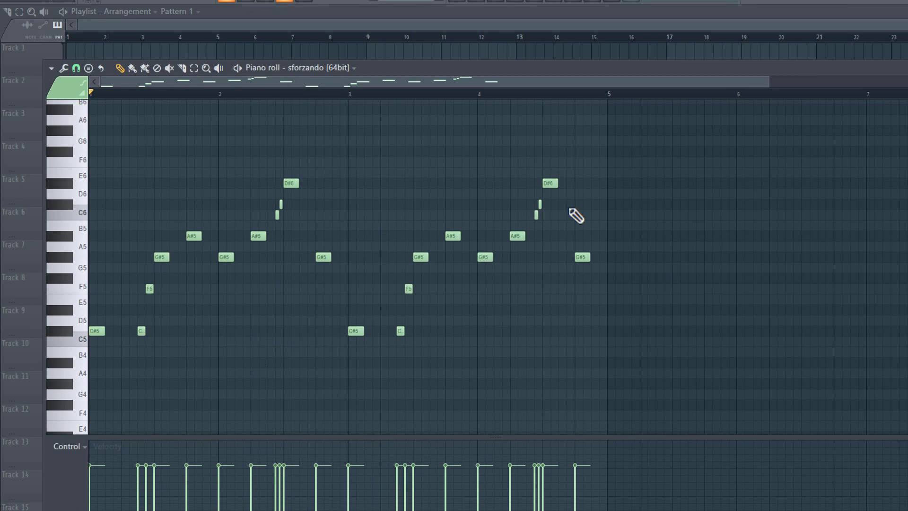
Step: Play back the four-bar melody in the piano roll and stop it near the end
mouse_move(282, 98)
left_mouse_down()
mouse_move(518, 115)
mouse_move(583, 137)
mouse_move(88, 173)
mouse_move(396, 171)
mouse_move(584, 186)
mouse_move(92, 193)
left_mouse_up()
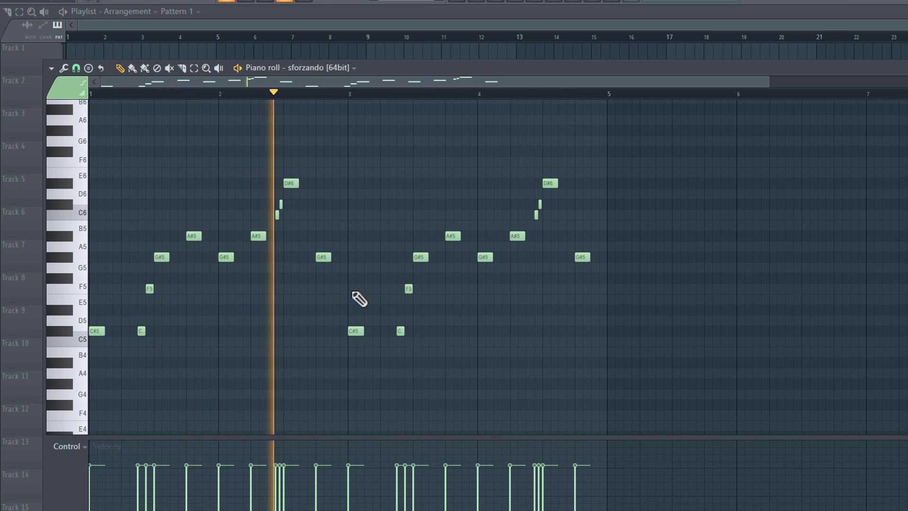
scroll(365, 303, "up", 3)
scroll(350, 322, "up", 2)
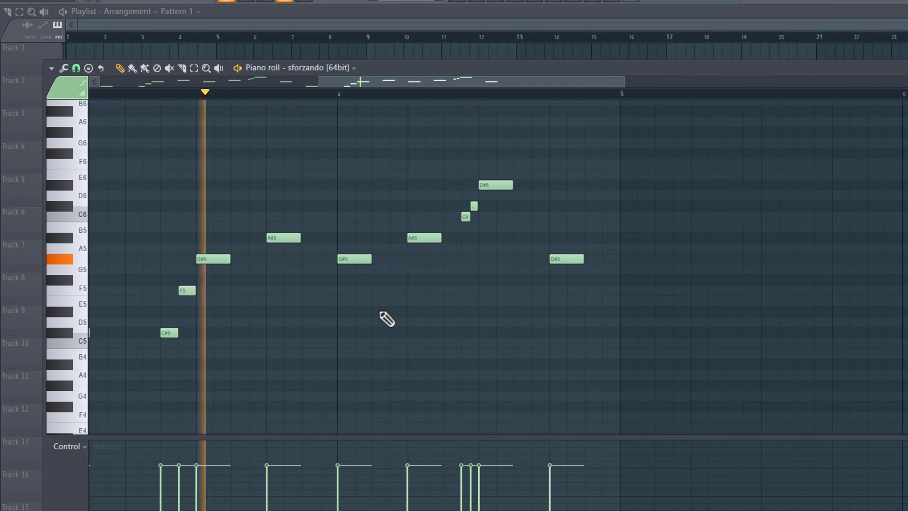
scroll(306, 315, "down", 2)
key("space")
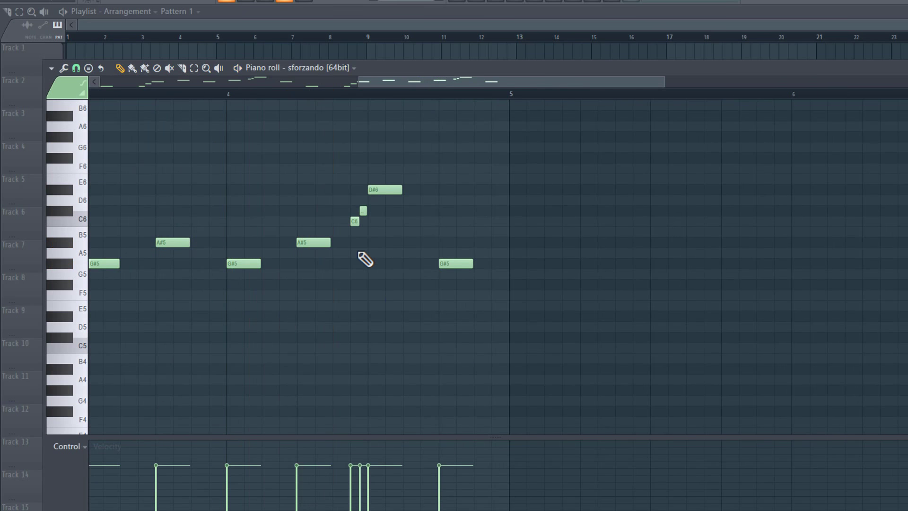
Step: Rework the closing notes of the second melody phrase in bar 4 into a descending ending
scroll(331, 242, "up", 1)
left_click(369, 253)
left_click_drag(415, 254, 384, 253)
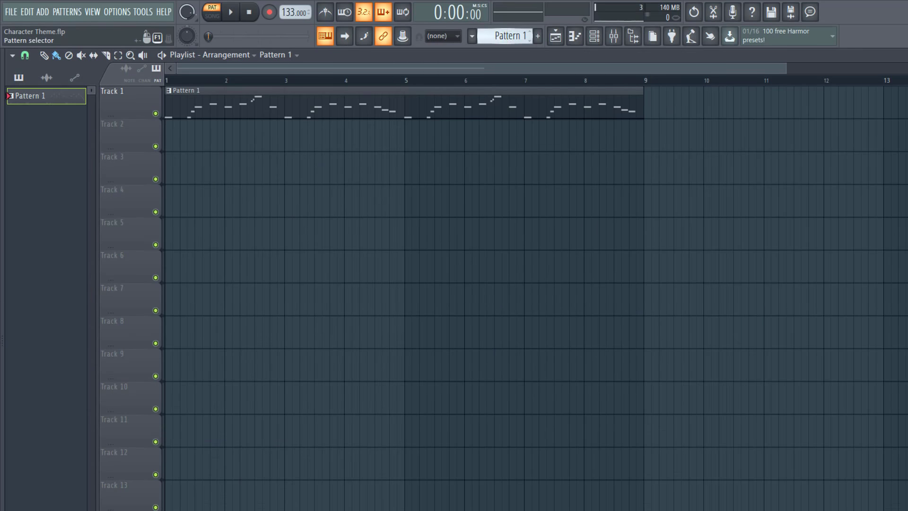
Step: Create a new pattern, Pattern 2, and place it at bar 1 on Track 2 of the playlist
key("F4")
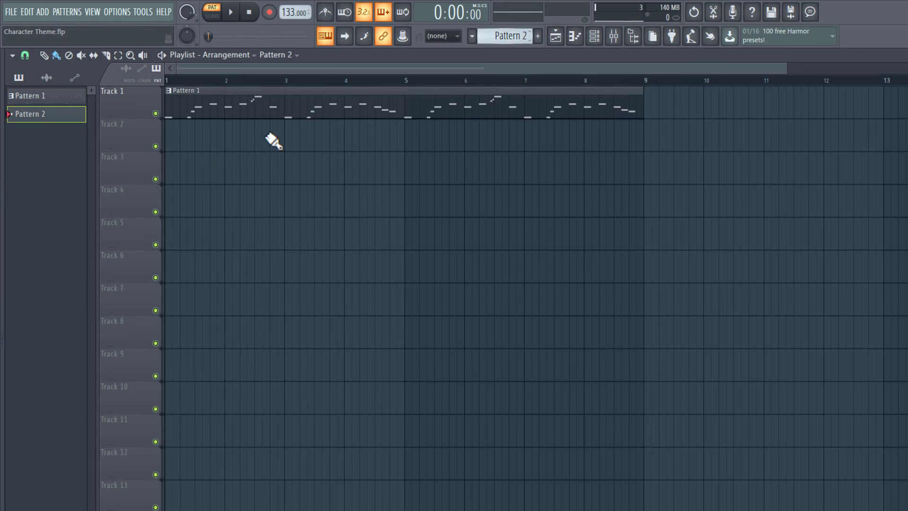
mouse_move(208, 146)
left_mouse_down()
mouse_move(229, 140)
mouse_move(126, 144)
left_mouse_up()
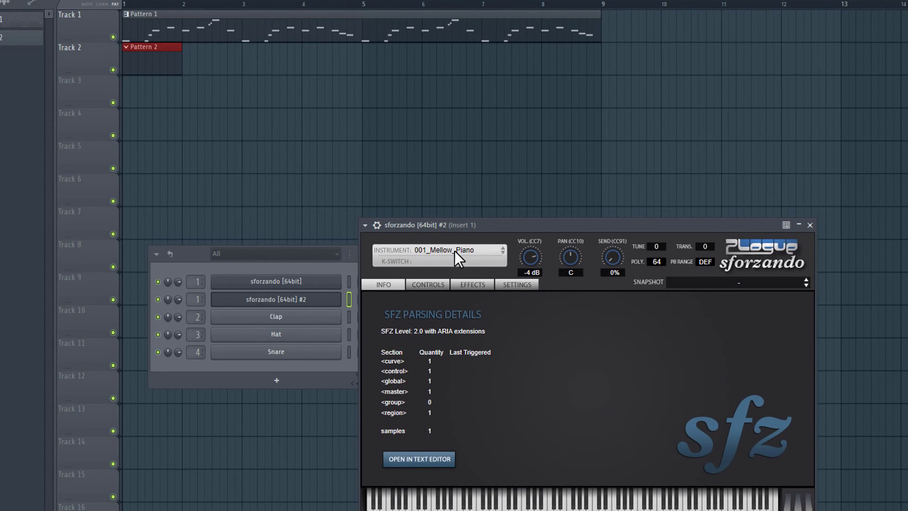
Step: Load the 009_VoiceSound instrument from the converted SF2 soundfonts into sforzando #2 and close its plugin window
left_click(455, 250)
mouse_move(515, 303)
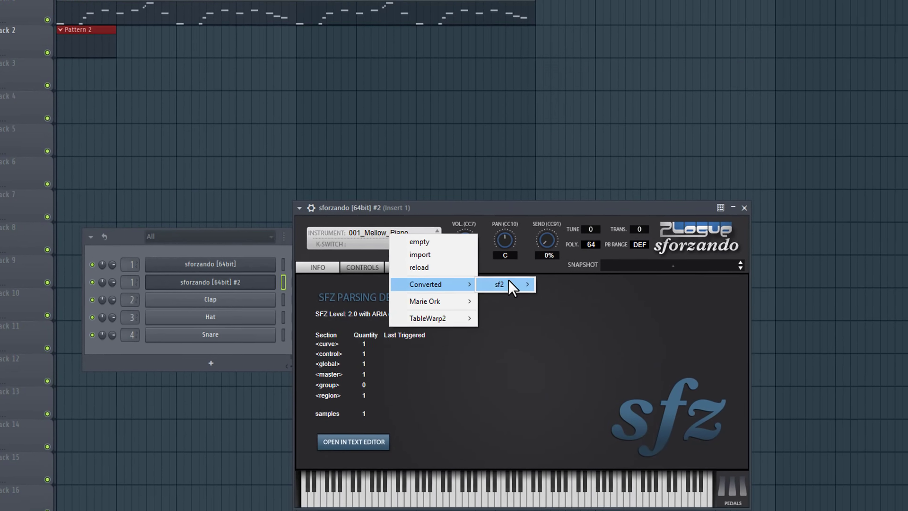
mouse_move(566, 301)
mouse_move(625, 304)
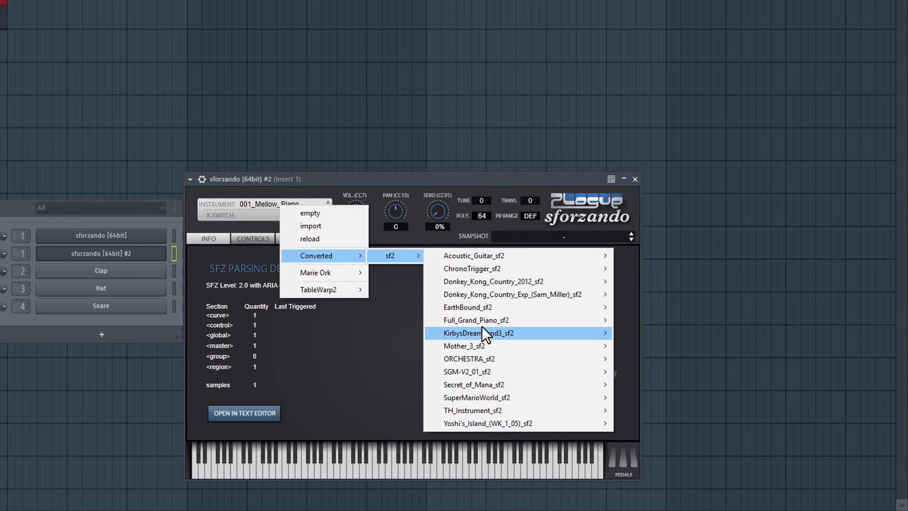
mouse_move(501, 333)
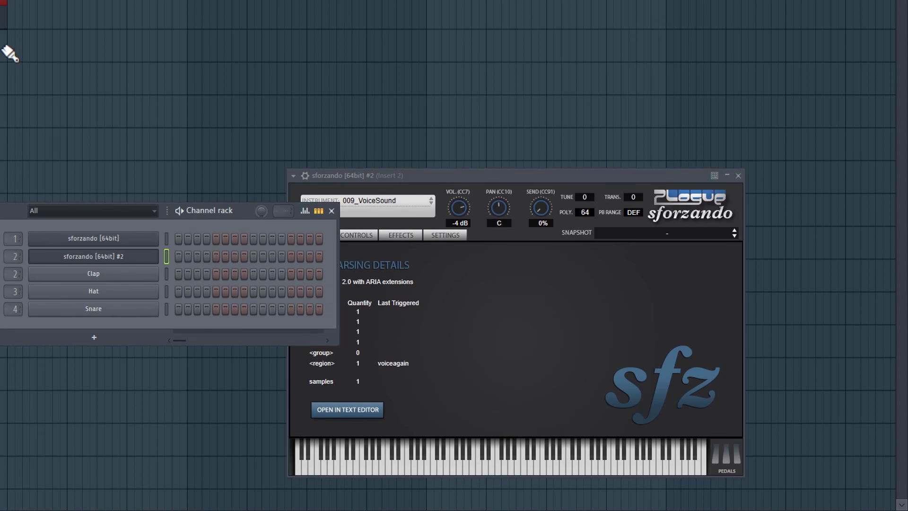
key("Escape")
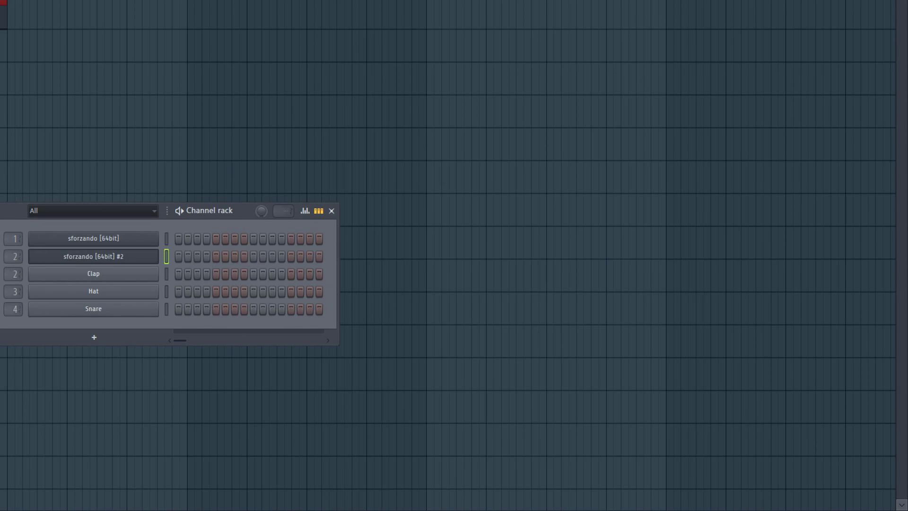
Step: Open the empty piano roll for sforzando #2 and reposition its window below the playlist clips
key("F7")
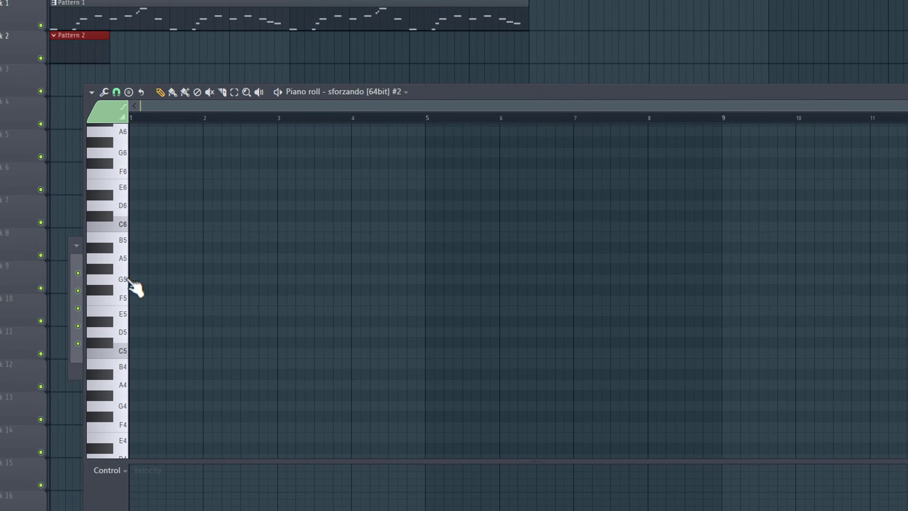
left_click_drag(399, 102, 380, 91)
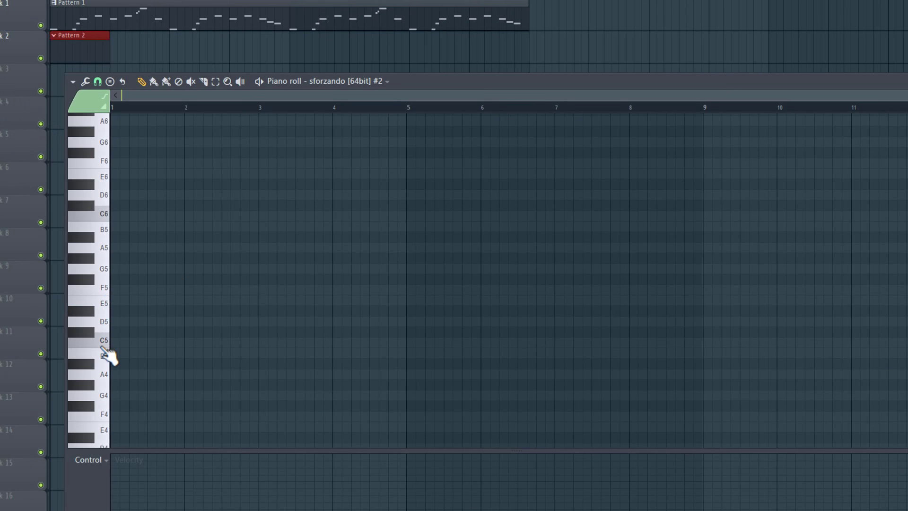
scroll(211, 325, "up", 4, "ctrl")
scroll(223, 320, "down", 3)
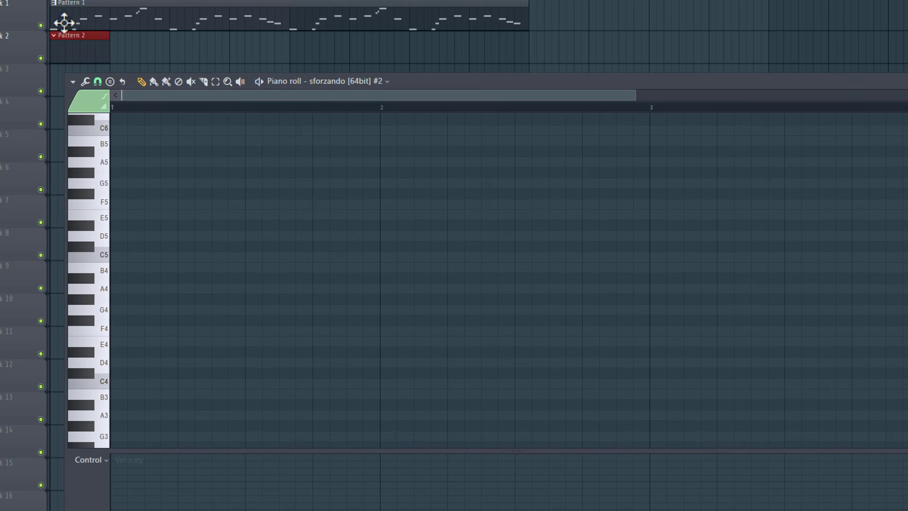
Step: In the first sforzando channel's piano roll for Pattern 2, place a chord of C#5, F5, G#5 and C6 at bar 1
key("F7")
key("F7")
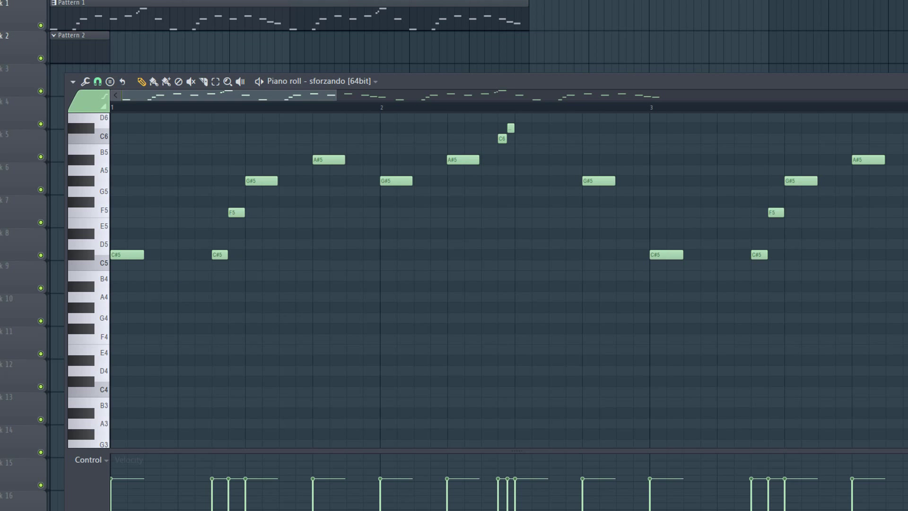
left_click(100, 316)
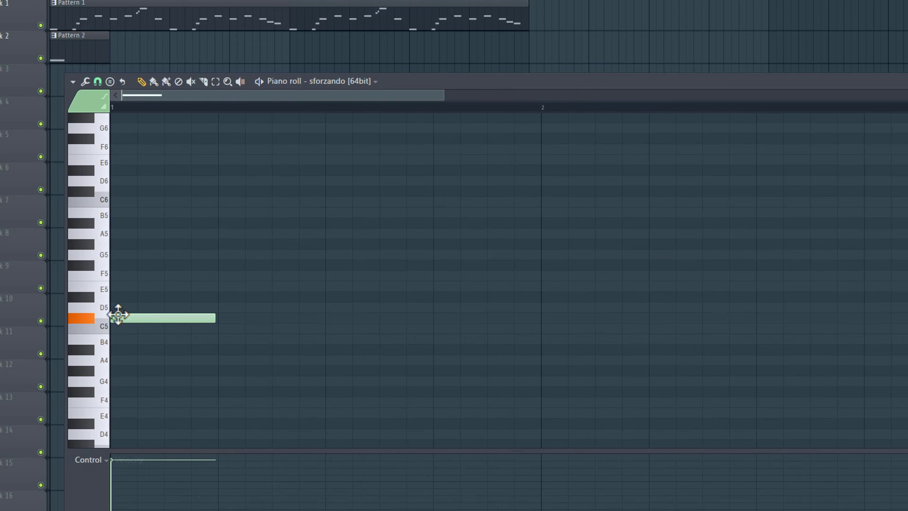
left_click(100, 273)
left_click(98, 234)
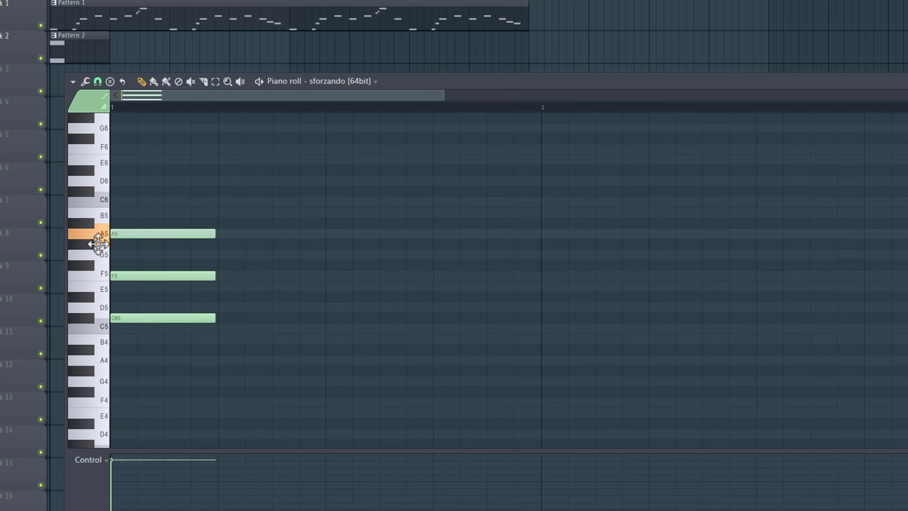
left_click_drag(97, 233, 98, 244)
left_click(97, 200)
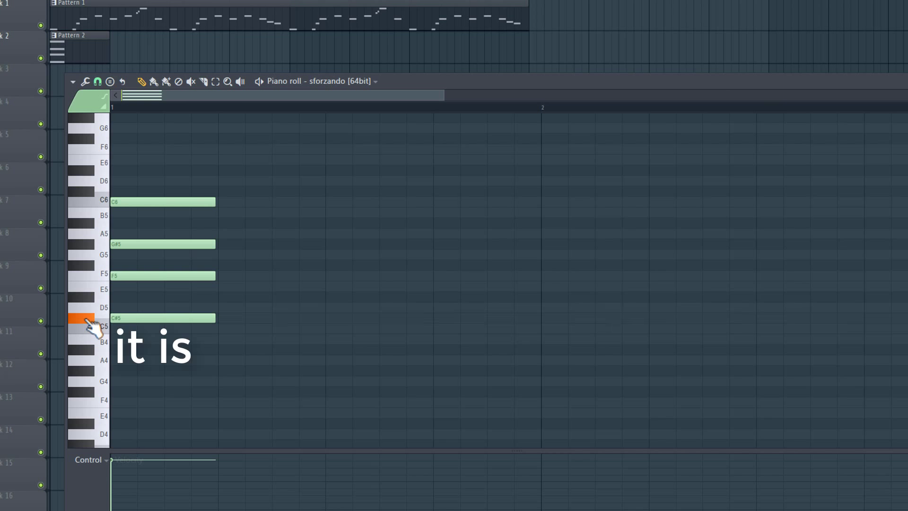
Step: Audition the chord's G#5, C#5 and C6 keys on the piano roll keyboard
left_click(89, 244)
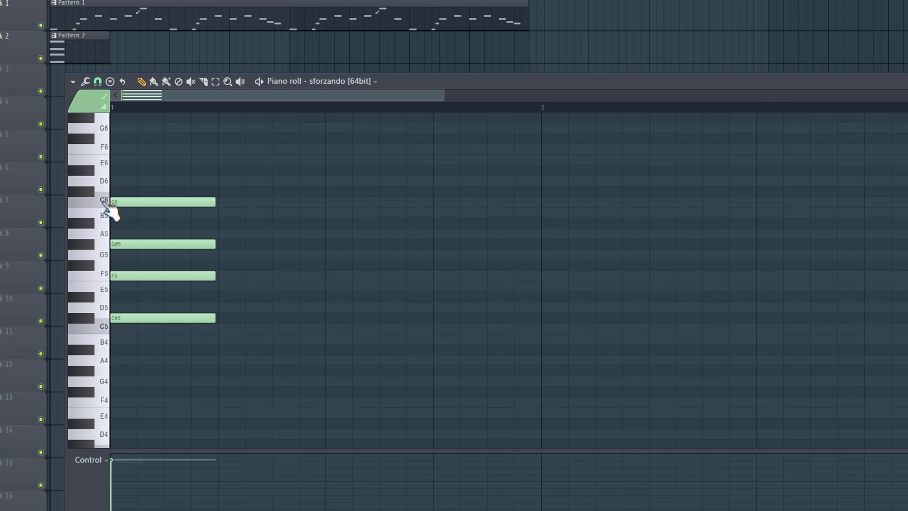
scroll(94, 352, "up", 2)
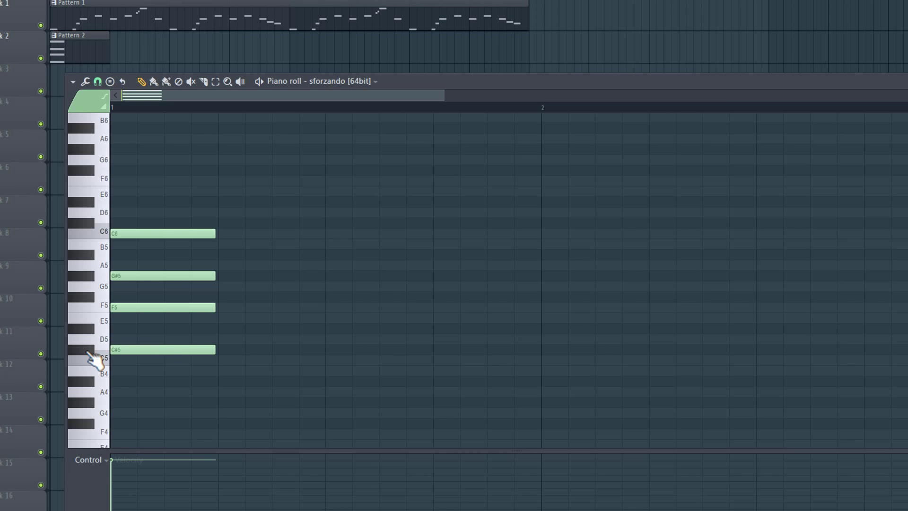
left_click(92, 356)
left_click(101, 234)
Step: Raise the chord's F5 note one octave to F6 and play back the new voicing
left_click_drag(239, 295, 150, 320)
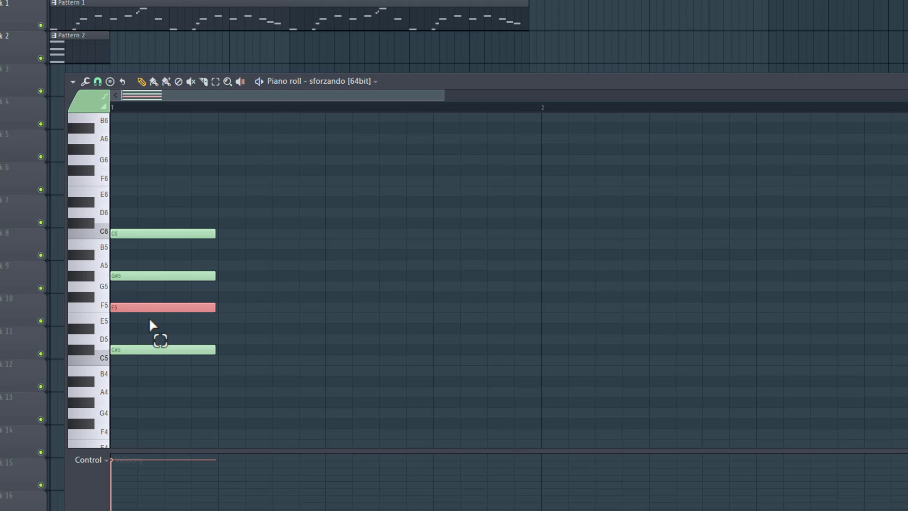
key("ctrl+Up")
left_click(192, 303)
key("space")
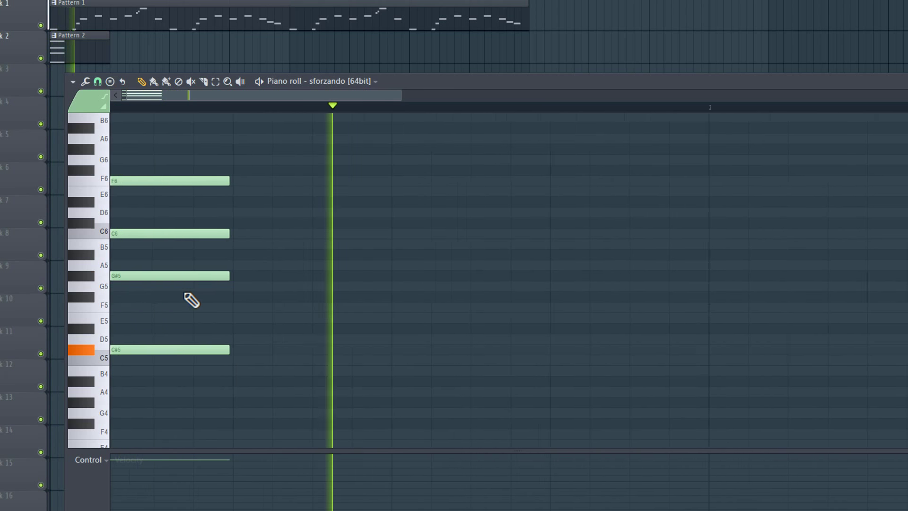
scroll(205, 251, "up", 3, "ctrl")
scroll(177, 272, "up", 1, "ctrl")
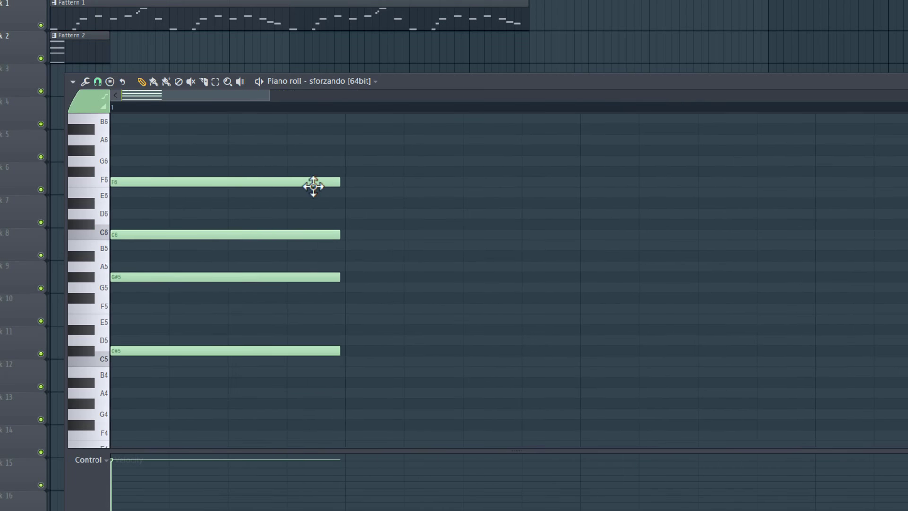
Step: Transpose the whole chord down one octave to C#4, G#4, C5 and F5, and play it back
key("ctrl+a")
key("ctrl+Down")
left_click(257, 342)
scroll(259, 229, "down", 2, "ctrl")
scroll(260, 229, "down", 4)
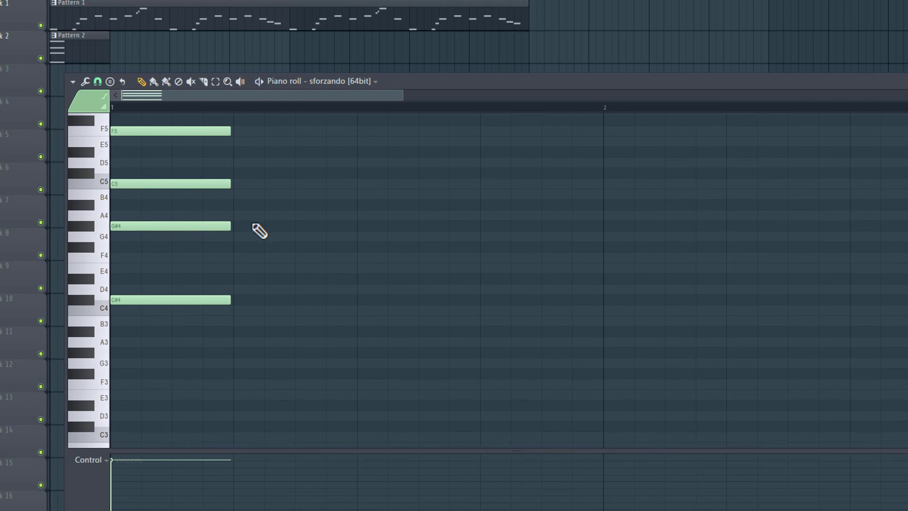
scroll(238, 178, "up", 1)
scroll(254, 284, "up", 1)
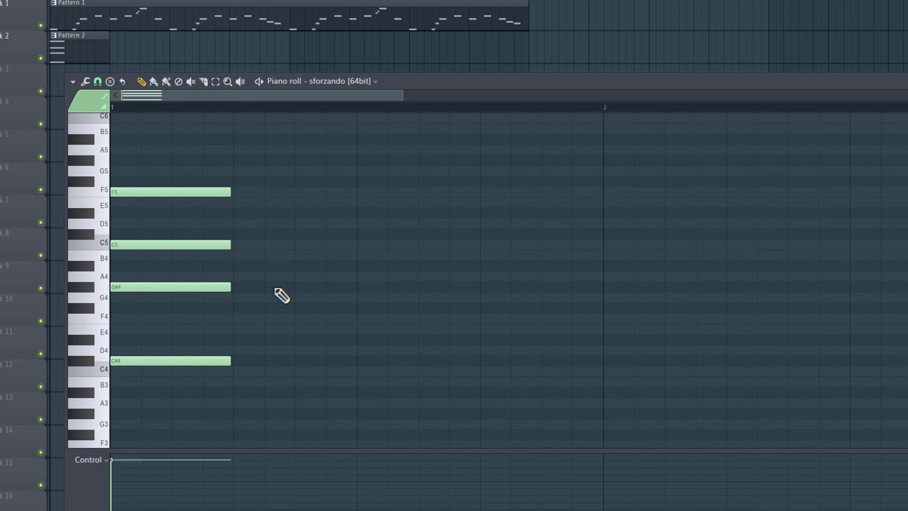
key("space")
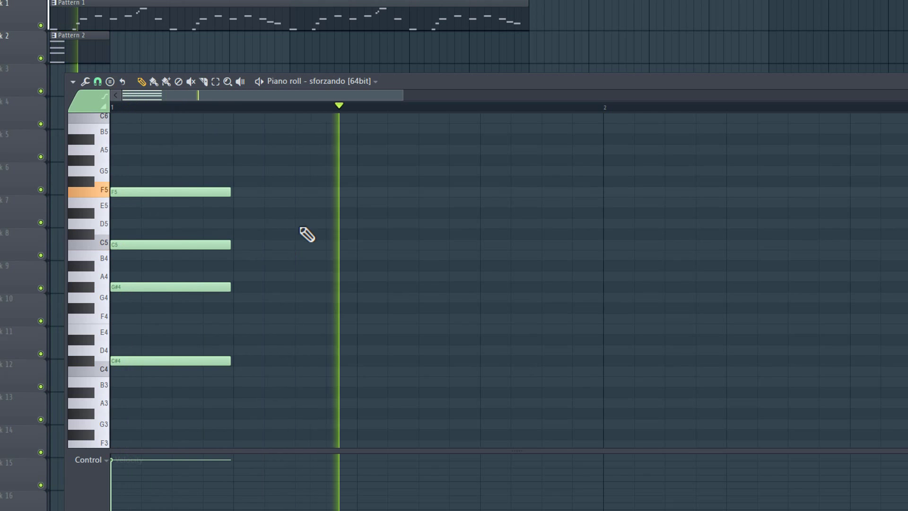
key("space")
Step: Move the chord's G#4, C5 and F5 to beat 2, leaving C#4 alone on beat 1, and play back the figure
scroll(137, 278, "up", 2, "ctrl")
left_click_drag(133, 281, 247, 279)
left_click_drag(169, 240, 267, 233)
left_click_drag(201, 186, 317, 190)
key("space")
key("space")
Step: Repeat the C#4 bass note on beat 3 and the G#4, C5 and F5 chord on beat 4 of bar 1
scroll(258, 352, "down", 1, "ctrl")
left_click(189, 356)
left_click_drag(254, 355, 215, 356)
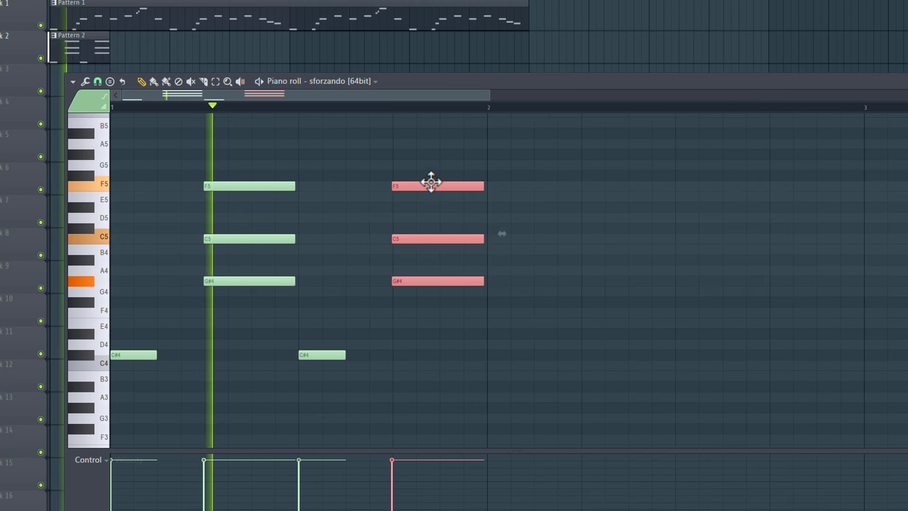
scroll(426, 161, "up", 2, "ctrl")
key("space")
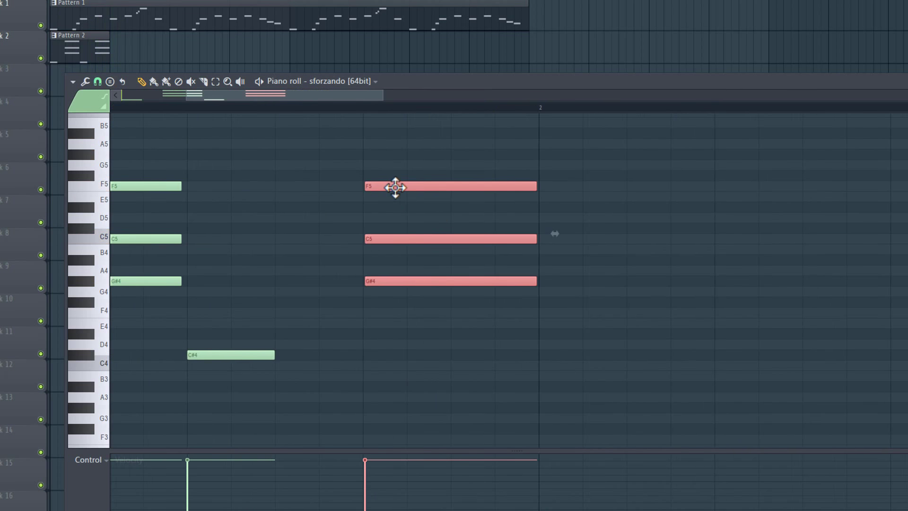
Step: Shift the second C#4 half a beat later, directly before the second chord, and end bar 1 with a short D#5
key("space")
scroll(314, 245, "down", 2, "ctrl")
left_click(345, 223)
scroll(340, 216, "up", 1, "ctrl")
key("space")
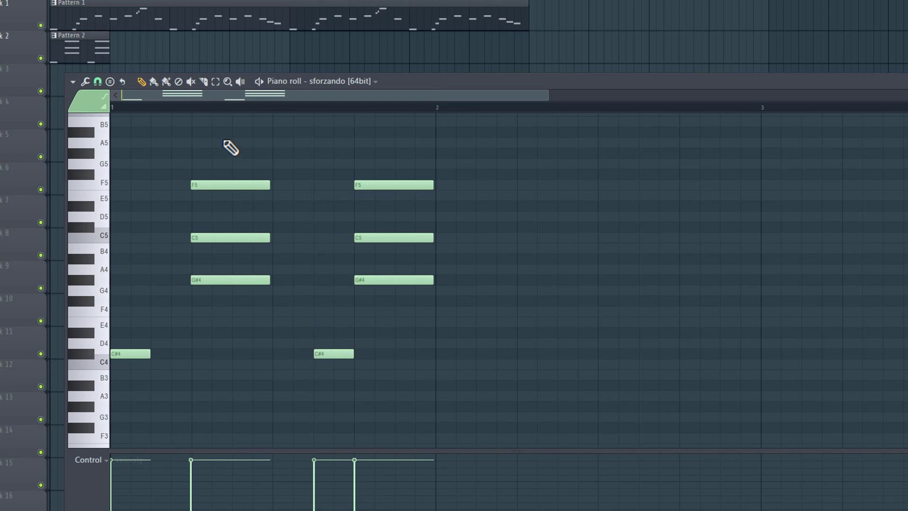
key("space")
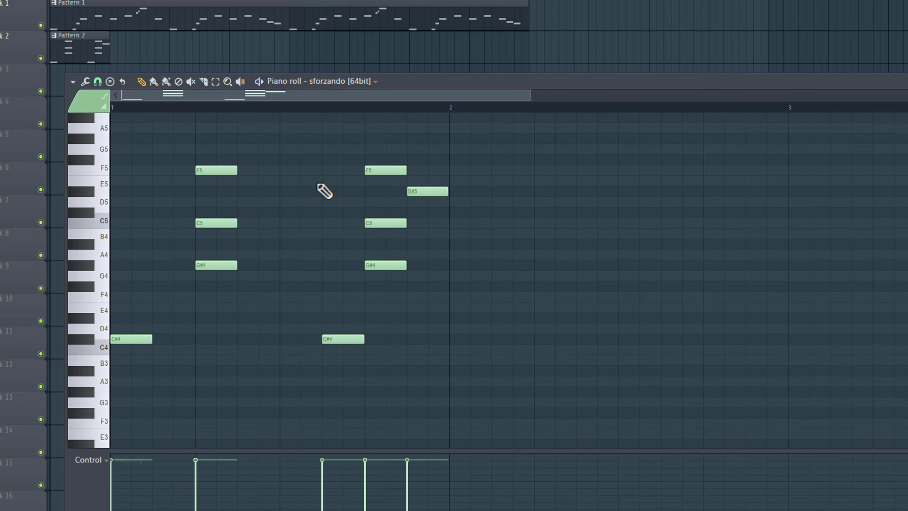
Step: Fill bar 2 with B3 bass notes and chords of E4, G#4 and D#5, and play back both bars
scroll(324, 192, "up", 1)
scroll(325, 192, "down", 2)
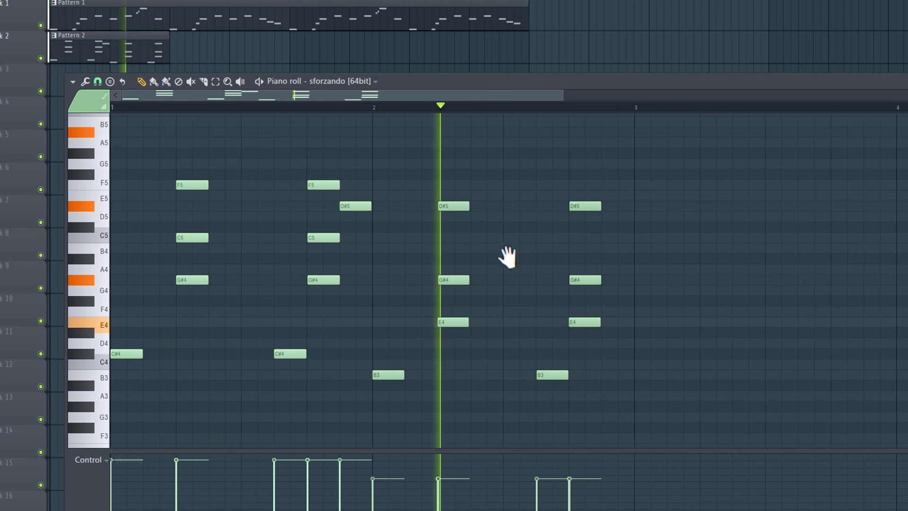
scroll(513, 269, "up", 2)
scroll(517, 270, "down", 4)
key("space")
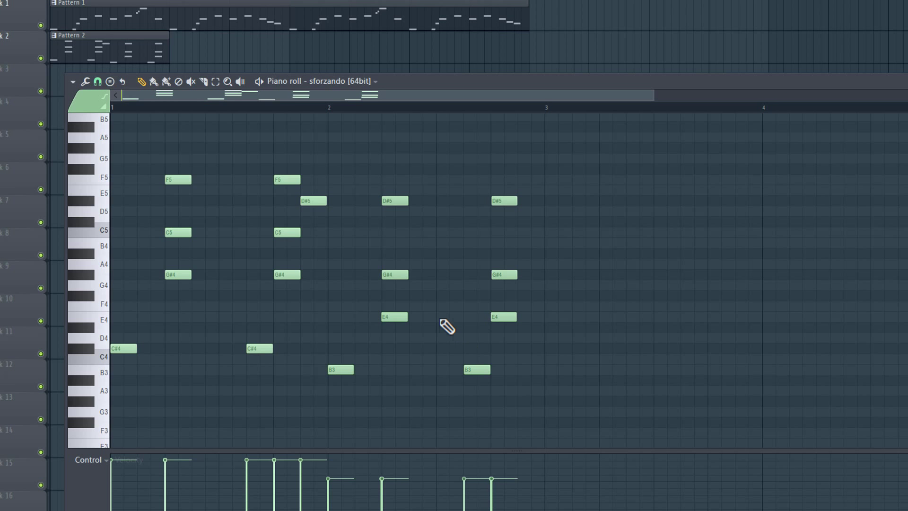
key("space")
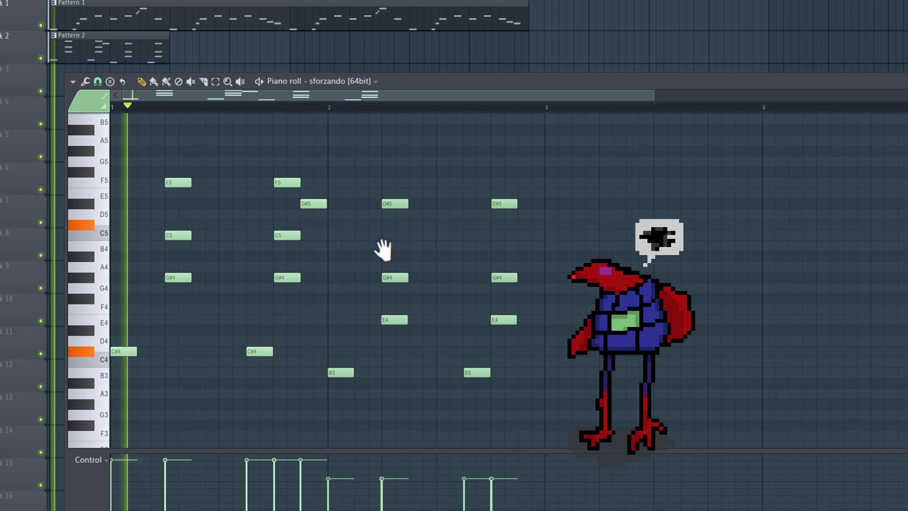
Step: Revoice the last chord of bar 2 as D#4, C#5 and G#5
scroll(521, 336, "up", 4)
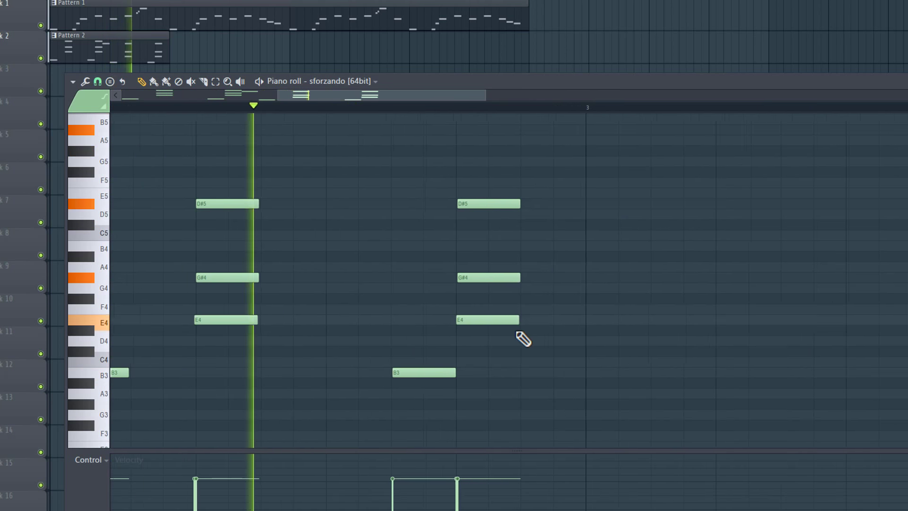
left_click_drag(479, 204, 479, 184)
left_click_drag(479, 278, 479, 235)
left_click_drag(466, 320, 462, 309)
scroll(506, 339, "down", 4)
scroll(506, 338, "up", 4)
left_click_drag(473, 216, 473, 185)
left_click_drag(450, 267, 449, 258)
left_click_drag(450, 343, 449, 363)
scroll(470, 233, "down", 4)
Step: Audition the notes of bars 1 and 2 by scrubbing across them with the Playback tool
key("y")
left_click_drag(470, 233, 163, 153)
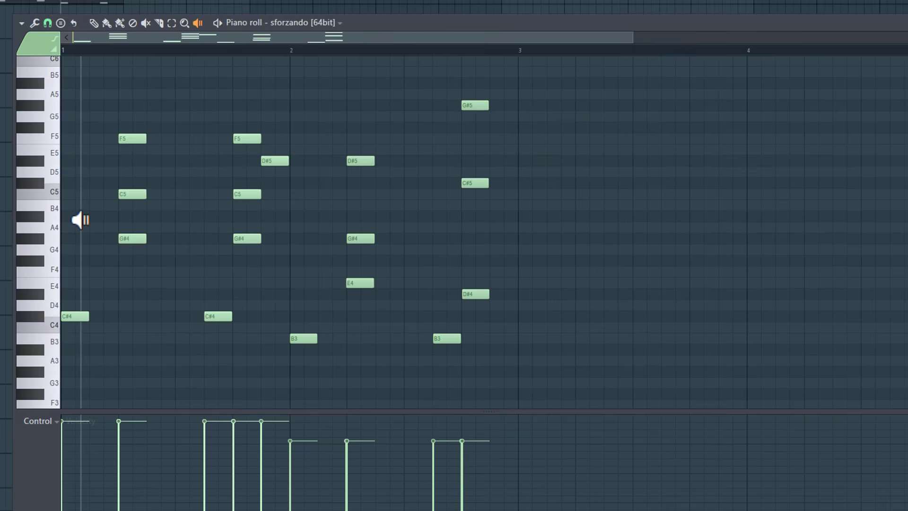
mouse_move(114, 205)
left_mouse_down()
mouse_move(241, 217)
mouse_move(260, 207)
mouse_move(303, 219)
mouse_move(363, 211)
mouse_move(440, 227)
mouse_move(477, 221)
left_mouse_up()
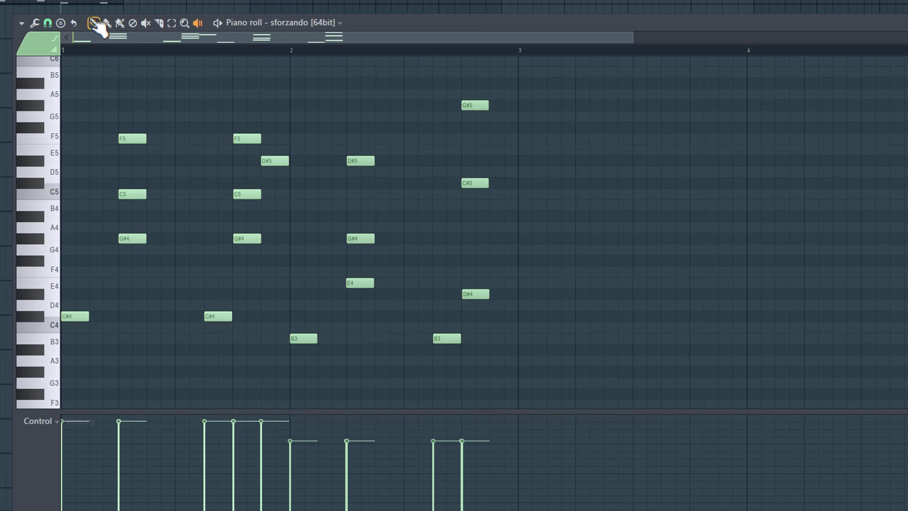
left_click(94, 23)
Step: Audition bar 2's E4, G#4 and D#5 chord against its last chord with the Playback tool
scroll(465, 315, "up", 3)
scroll(489, 356, "up", 1)
scroll(506, 327, "up", 4)
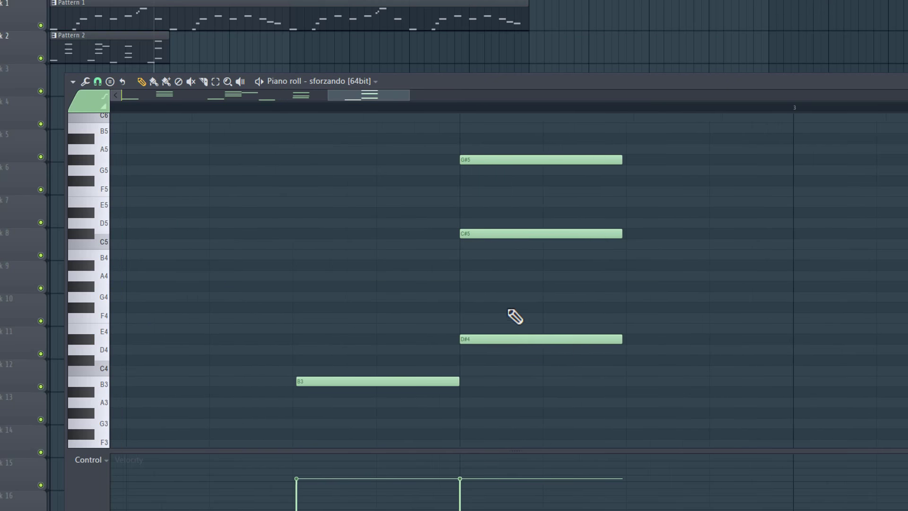
scroll(498, 265, "down", 6)
left_click(240, 82)
left_click_drag(260, 191, 270, 213)
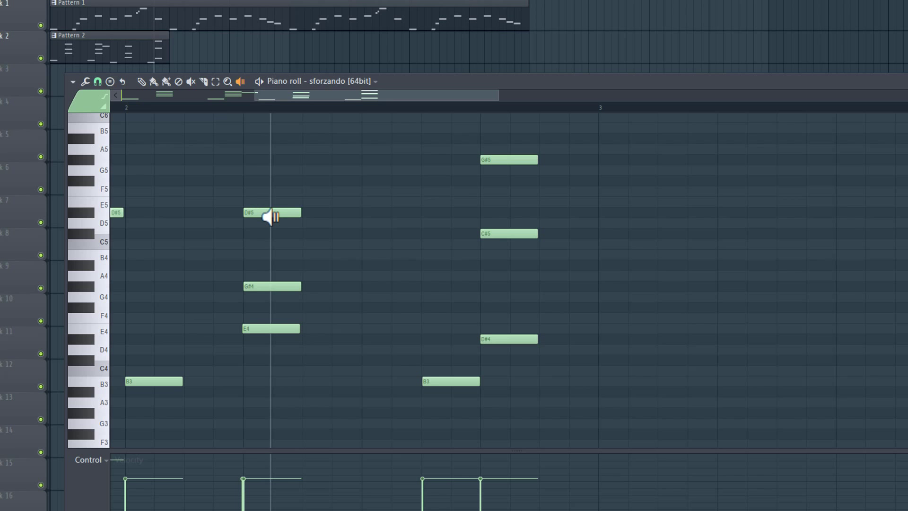
left_click(271, 217)
left_click_drag(508, 232, 510, 232)
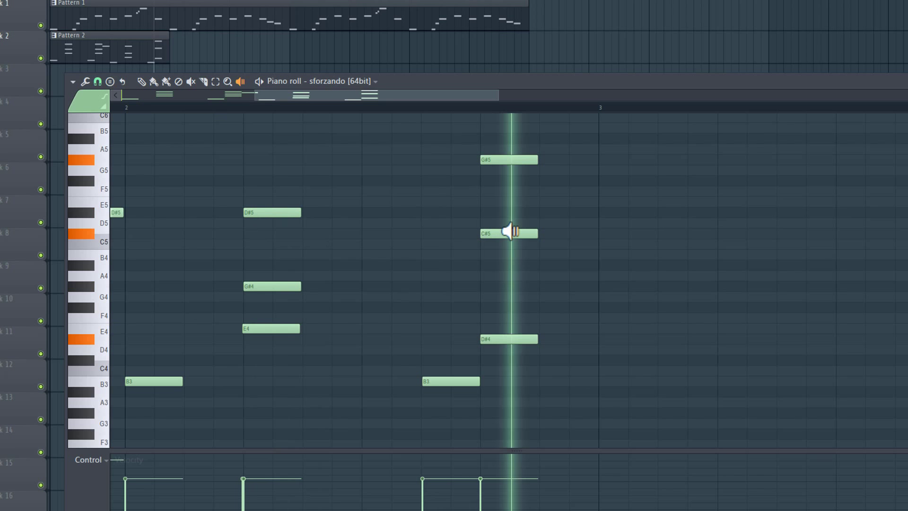
key("p")
Step: Duplicate all notes of bars 1 and 2 into bars 3 and 4
scroll(377, 211, "down", 3)
key("ctrl+a")
mouse_move(122, 349)
left_mouse_down()
mouse_move(568, 355)
mouse_move(558, 344)
mouse_move(504, 348)
left_mouse_up()
scroll(563, 350, "up", 5)
left_click(505, 397)
scroll(505, 398, "down", 5)
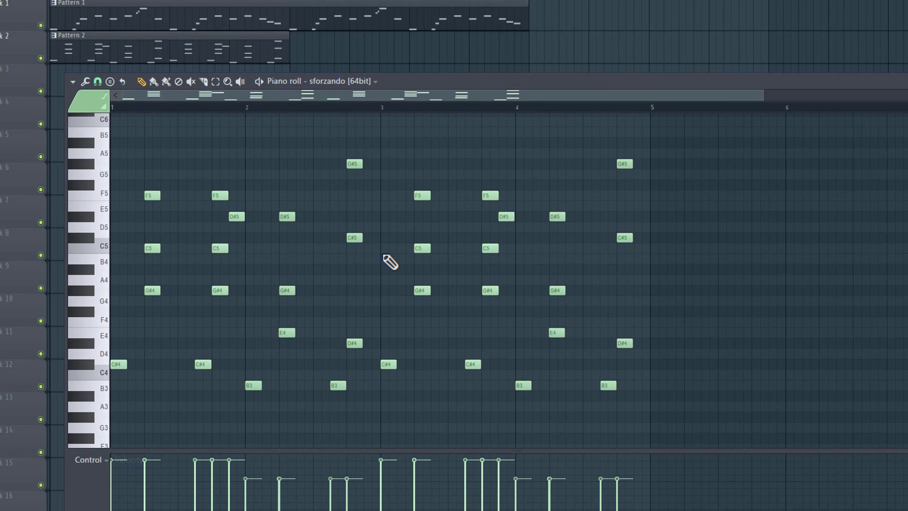
Step: Play back the four-bar chord pattern with the melody and set the playlist position within bar 8
key("space")
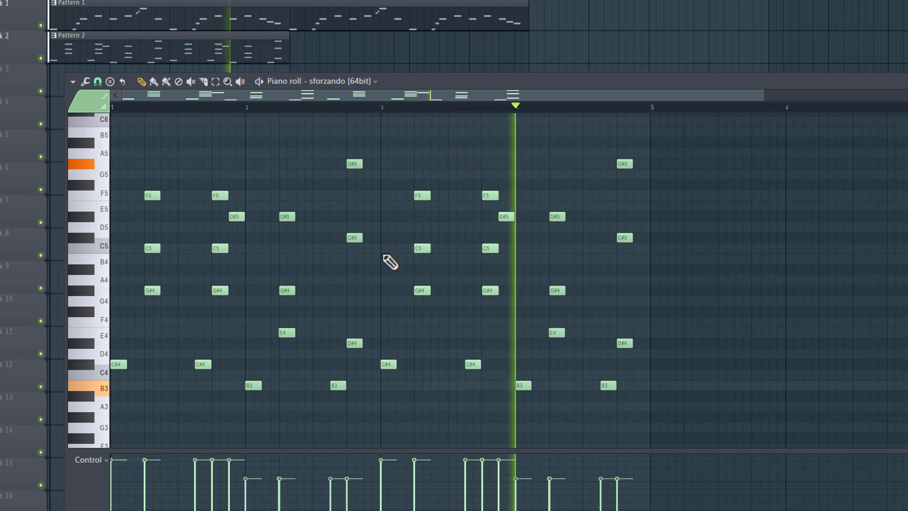
key("space")
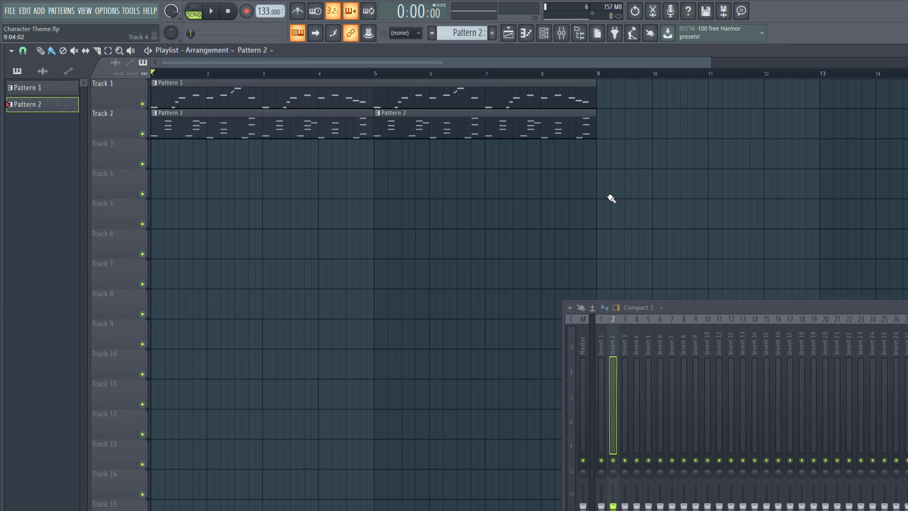
left_click_drag(573, 73, 568, 74)
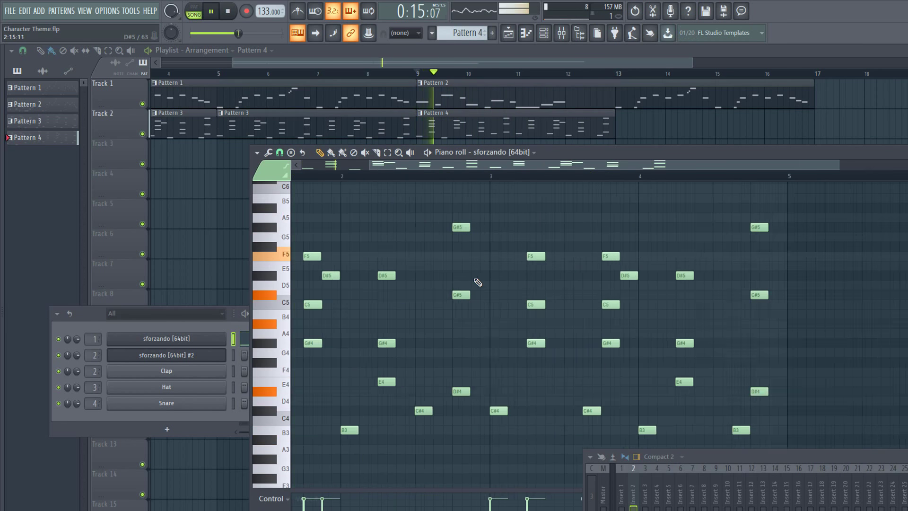
Step: In Pattern 4, add a short F#5 and an F5 leading up to the last chord of bar 4
scroll(478, 283, "up", 1)
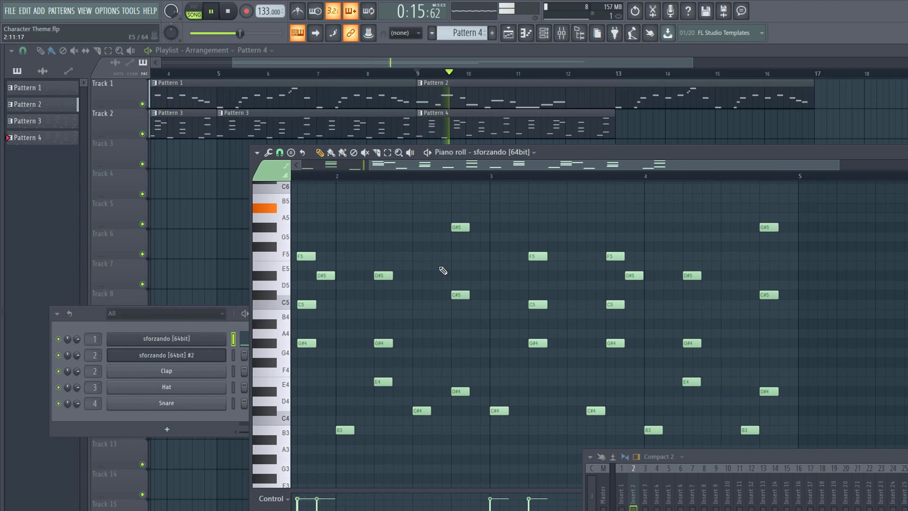
scroll(514, 273, "up", 2)
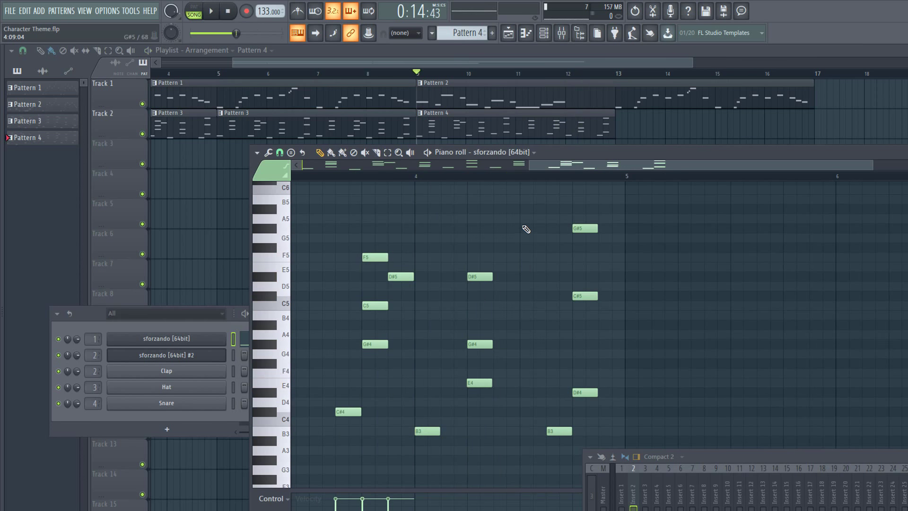
mouse_move(527, 225)
left_mouse_down()
mouse_move(526, 251)
mouse_move(527, 241)
left_mouse_up()
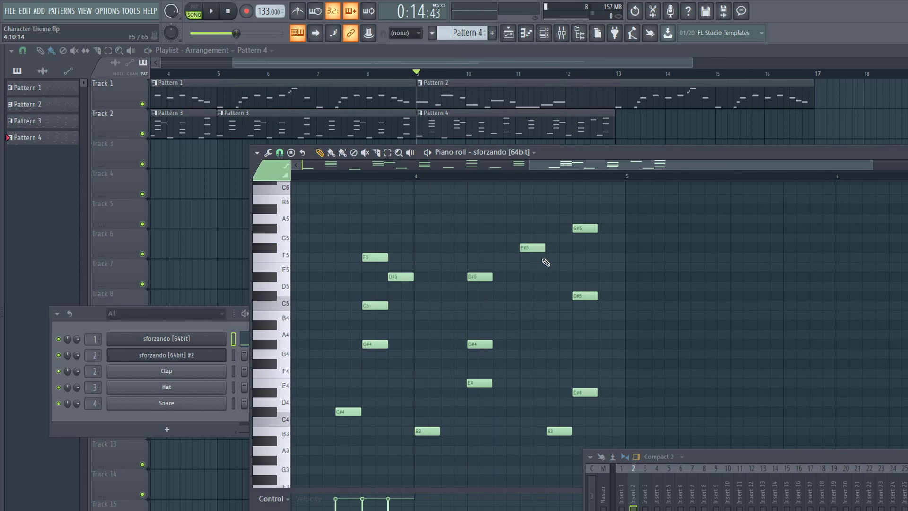
left_click_drag(555, 268, 555, 258)
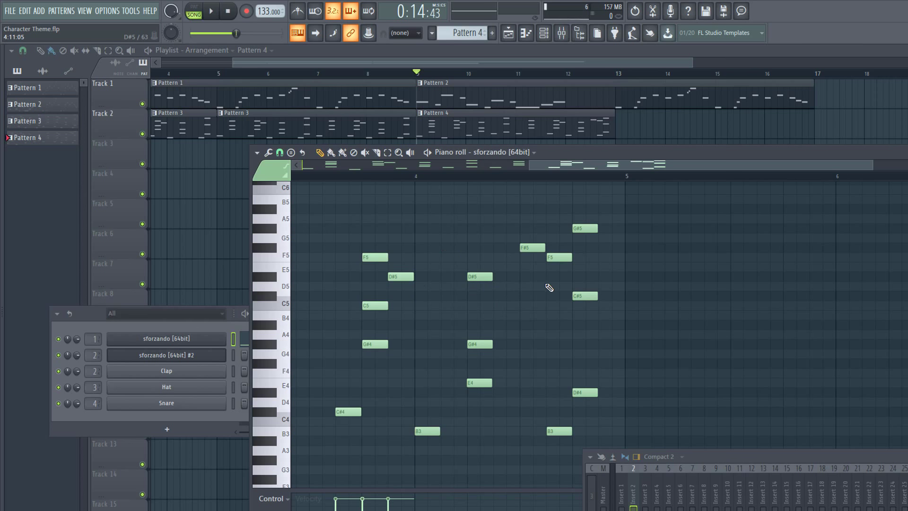
scroll(550, 286, "down", 3)
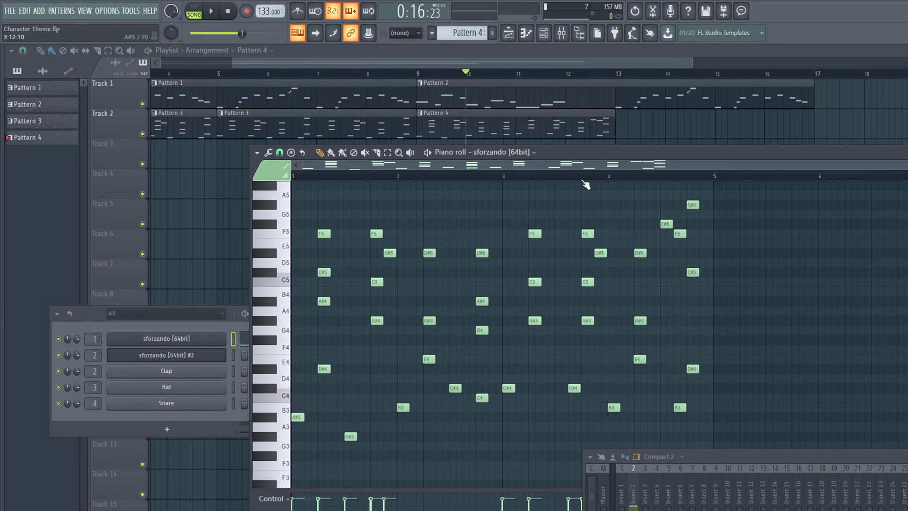
Step: Play back Pattern 4 to check its revised chords and the run at the end of bar 4
key("space")
scroll(531, 284, "up", 3)
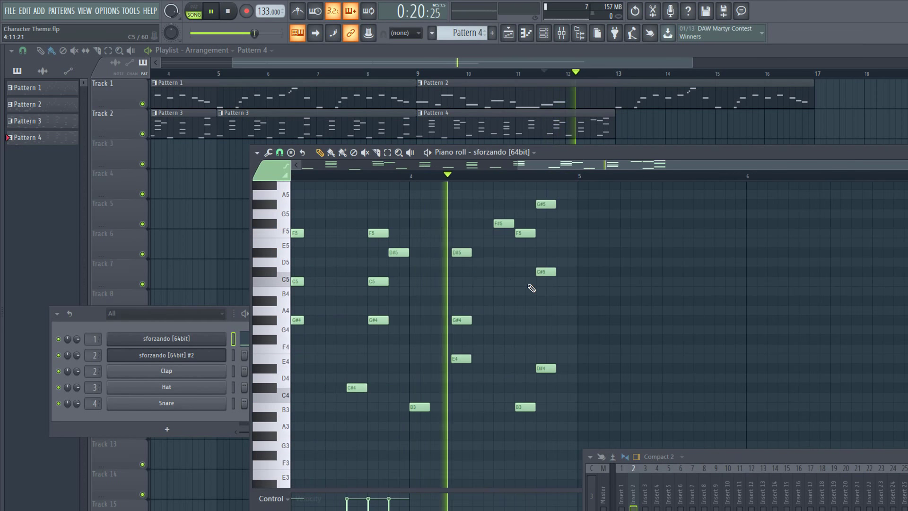
scroll(543, 280, "down", 3)
key("space")
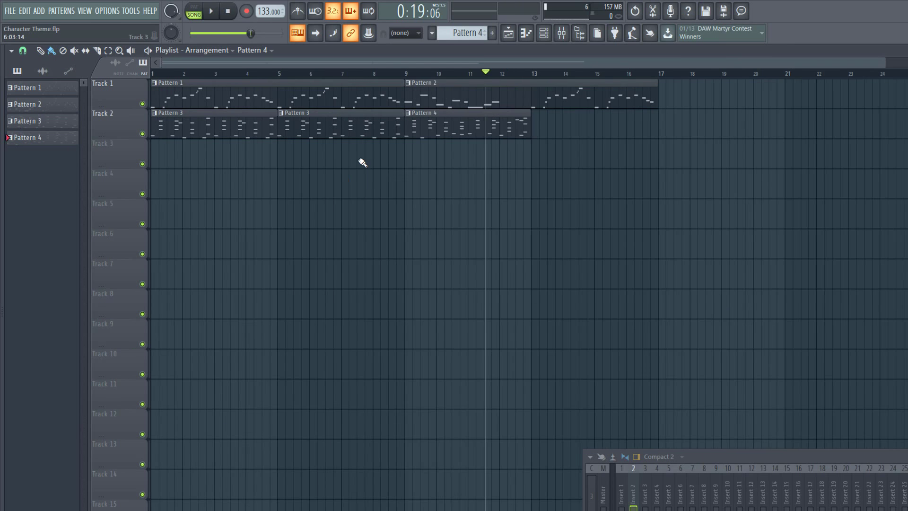
Step: Trim the Pattern 2 clip on track 1 to end at bar 13, level with the Pattern 4 clip
left_click_drag(362, 163, 201, 140)
left_click(496, 149)
left_click_drag(658, 105, 530, 113)
scroll(528, 114, "up", 6)
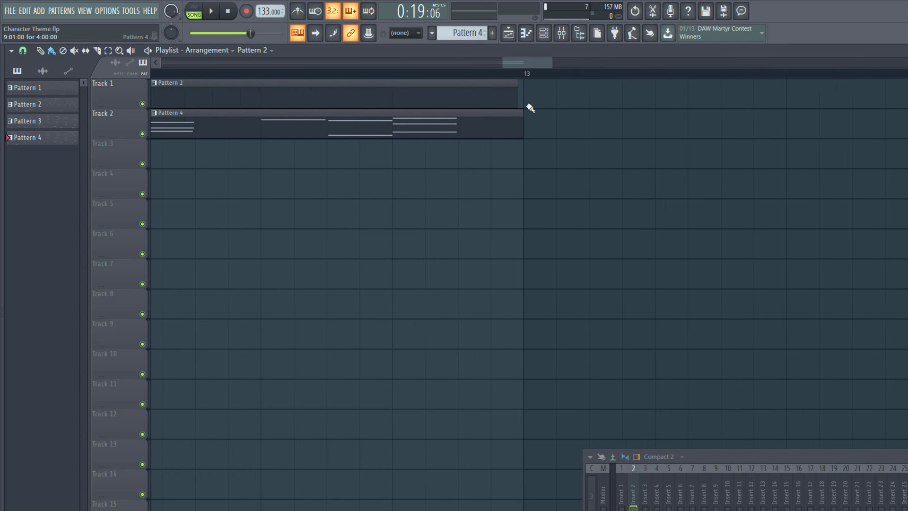
scroll(511, 174, "down", 5)
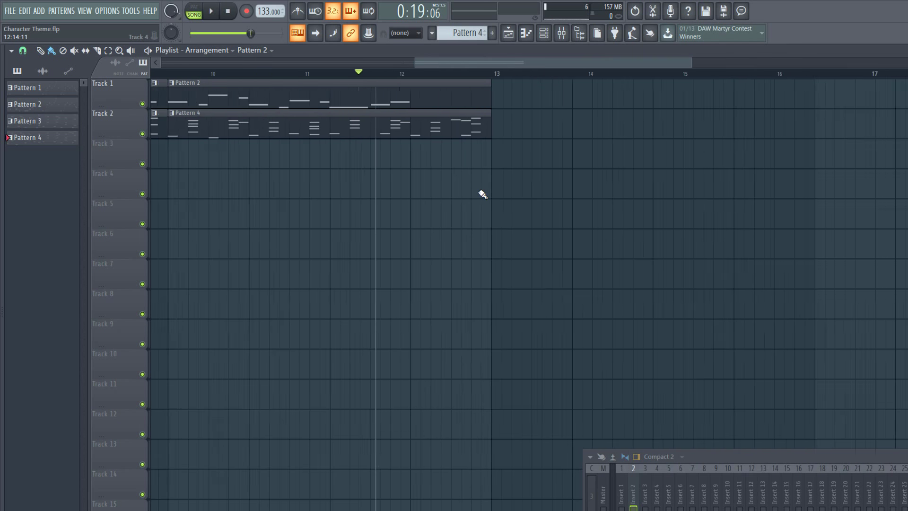
Step: Duplicate all clips on tracks 1 and 2 so the copy starts at bar 13, and clear the selection
key("ctrl+a")
key("ctrl+b")
scroll(520, 123, "up", 4)
scroll(494, 96, "up", 2)
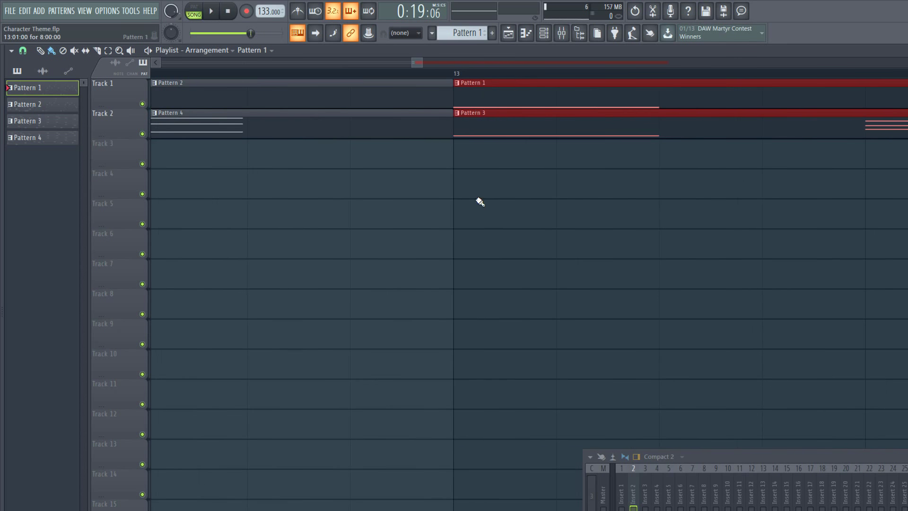
scroll(480, 173, "down", 6)
key("ctrl+d")
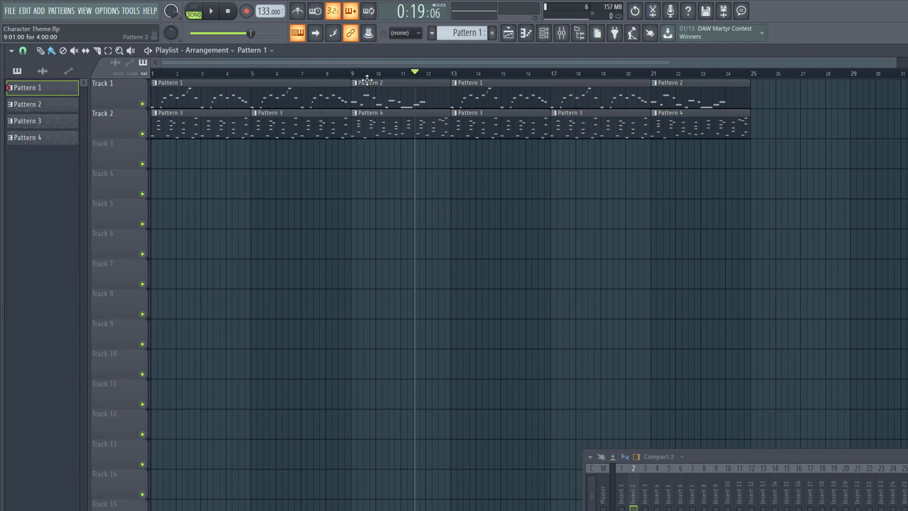
Step: Jump the song position to bar 9 and the end of bar 12, and return it to the start
left_click(355, 74)
left_click(450, 76)
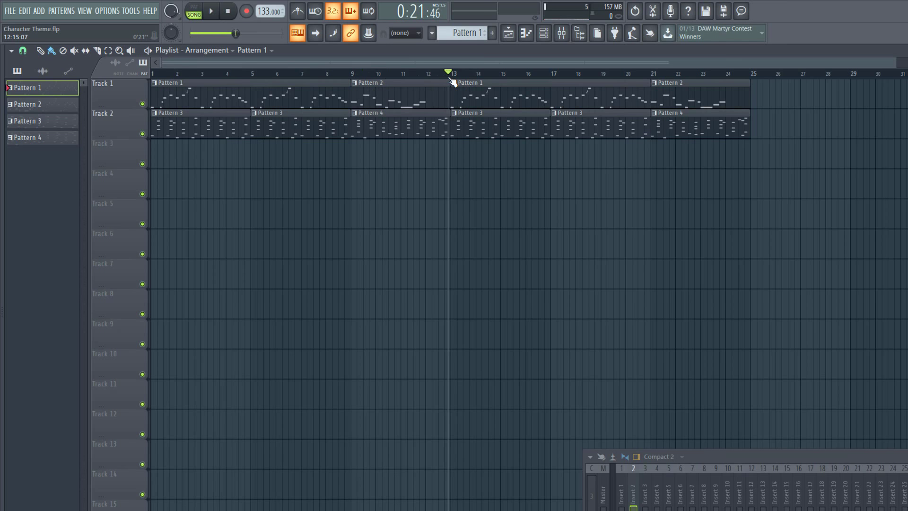
left_click_drag(455, 82, 144, 83)
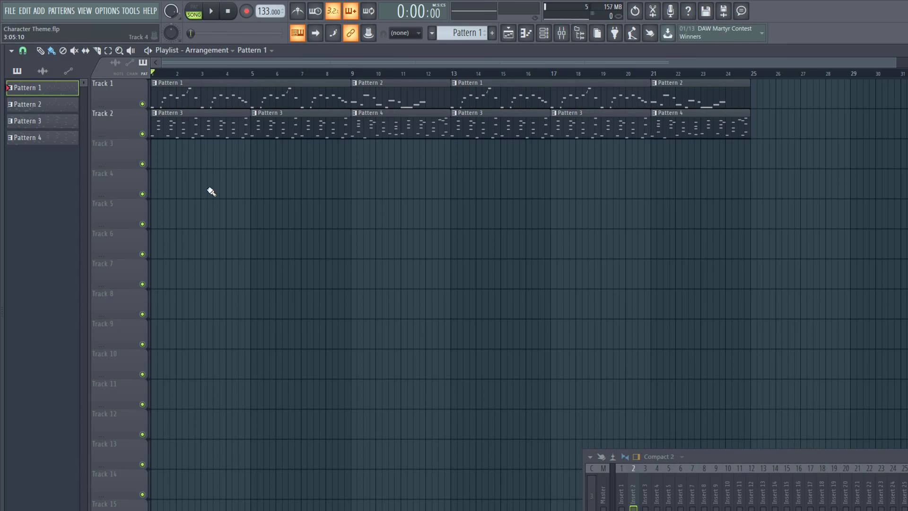
Step: Place an empty one-bar Pattern 5 clip at the start of track 3
scroll(231, 188, "up", 5)
scroll(461, 36, "down", 1)
left_click(223, 158)
left_click_drag(223, 158, 154, 163)
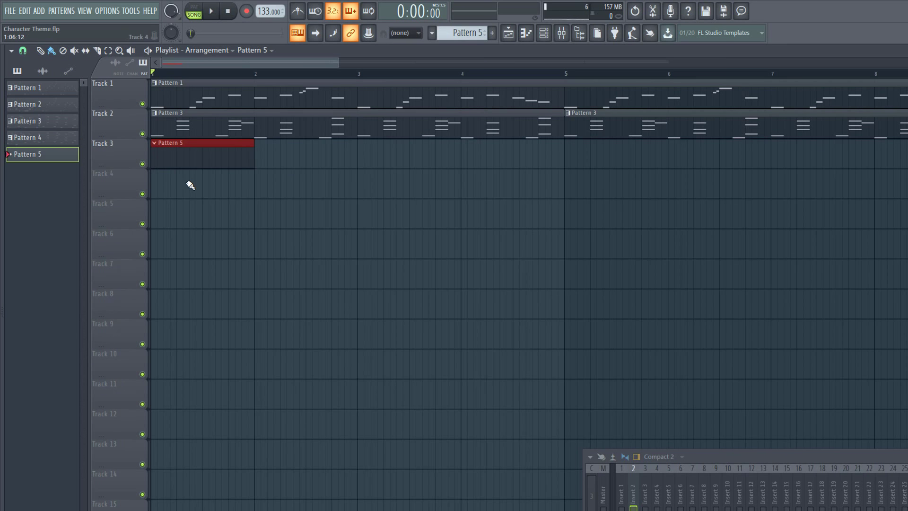
Step: Solo track 2 and open its first Pattern 3 clip in the piano roll
right_click(142, 134)
double_click(184, 131)
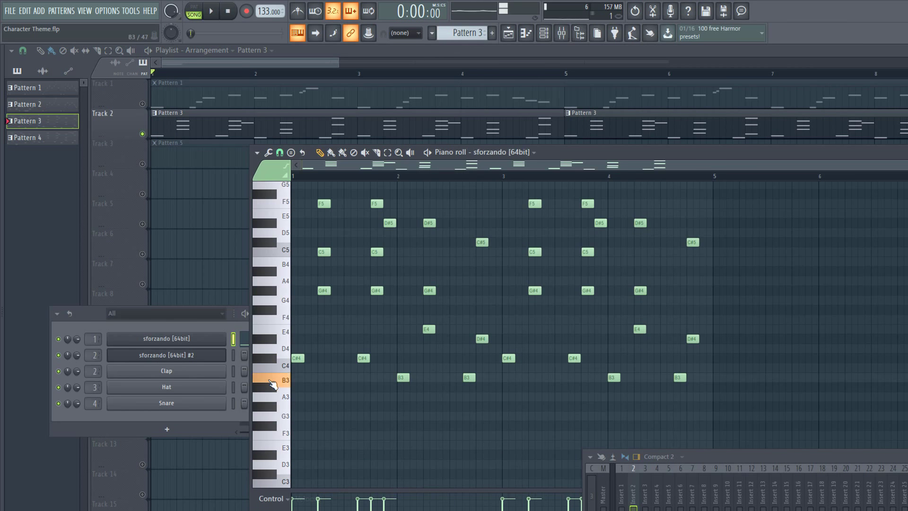
Step: Close the piano roll and hide the channel rack, and look over the first twelve bars of the arrangement
left_click_drag(839, 157, 663, 195)
left_click(882, 189)
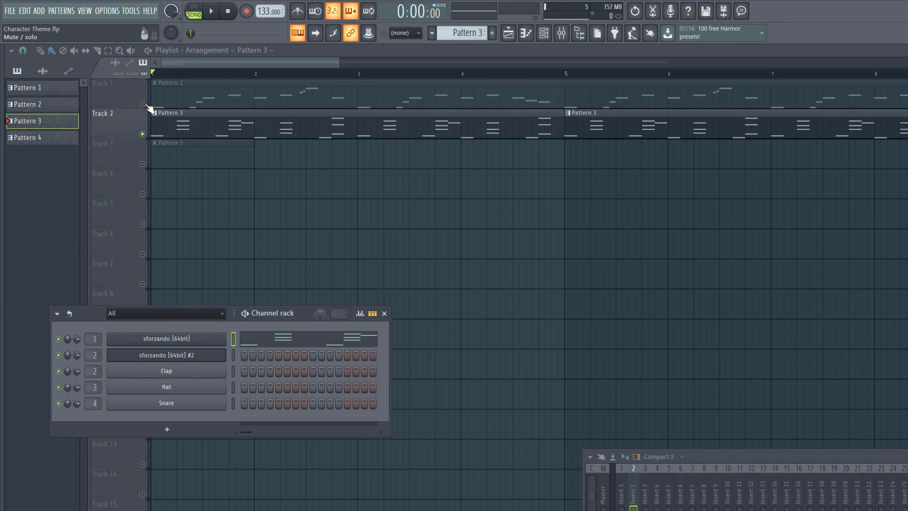
scroll(517, 213, "down", 2)
key("F6")
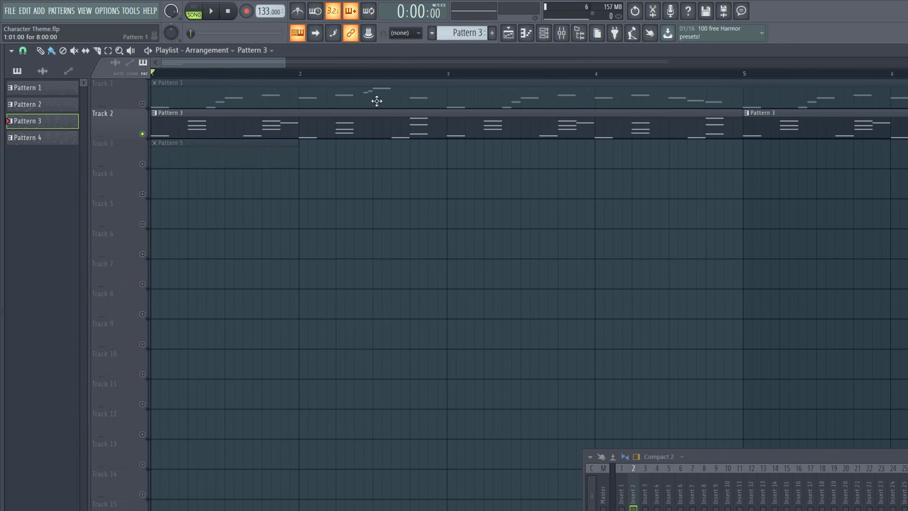
scroll(455, 250, "down", 4)
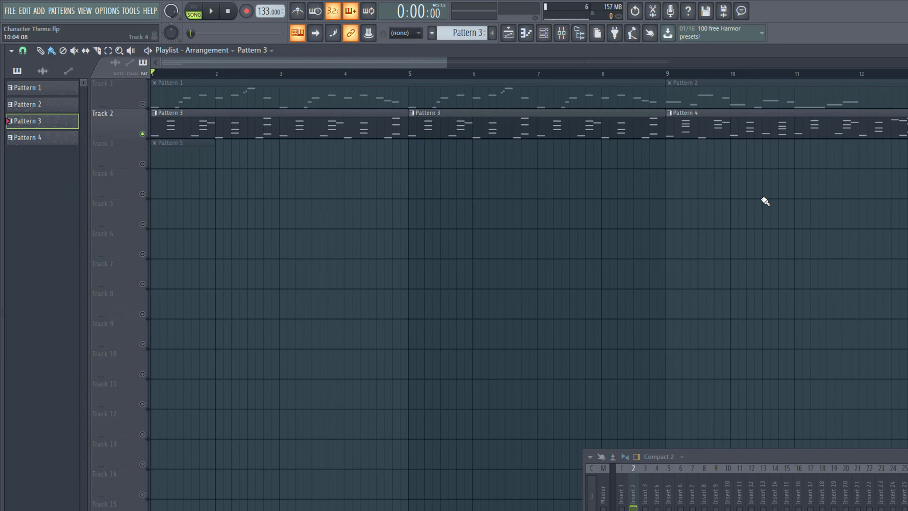
scroll(543, 240, "right", 4)
mouse_move(426, 116)
left_mouse_down()
mouse_move(672, 118)
mouse_move(433, 118)
left_mouse_up()
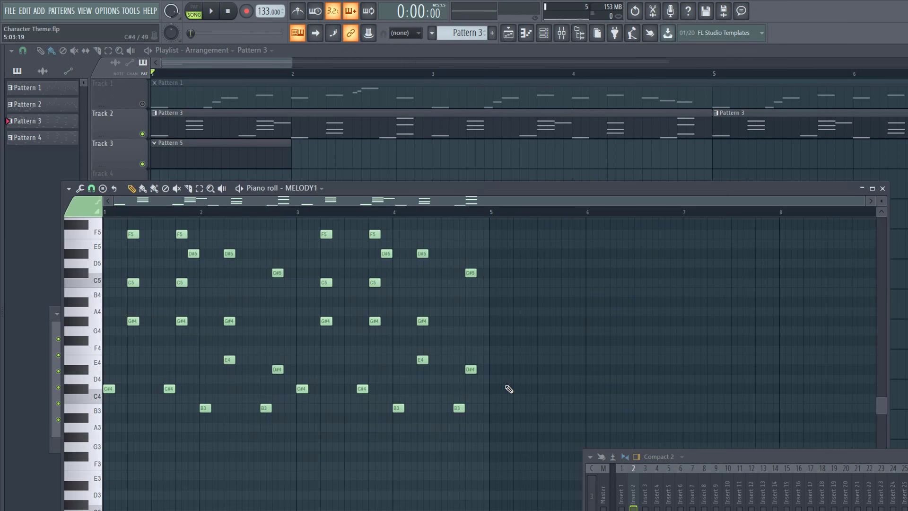
Step: Copy the C#4 and B3 root notes of Pattern 3 into the BASS channel of Pattern 5, one octave lower
left_click_drag(509, 383, 102, 445)
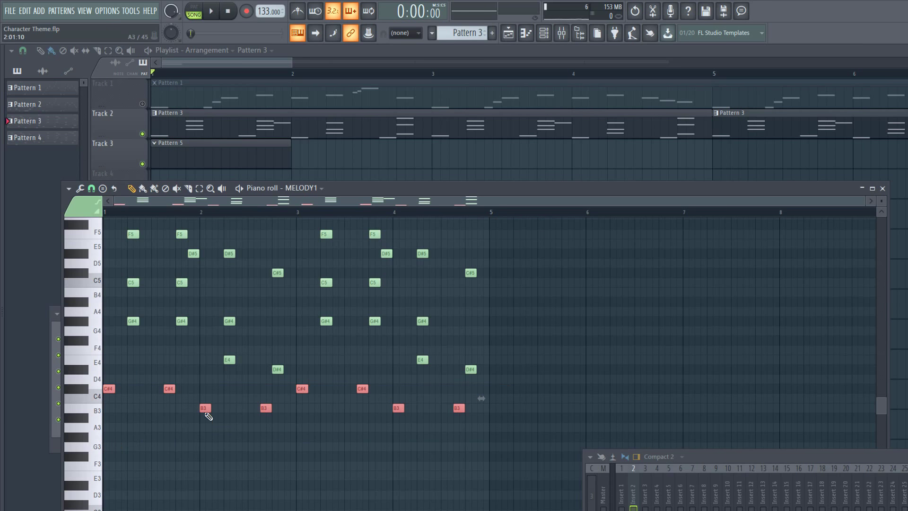
left_click(193, 151)
double_click(192, 152)
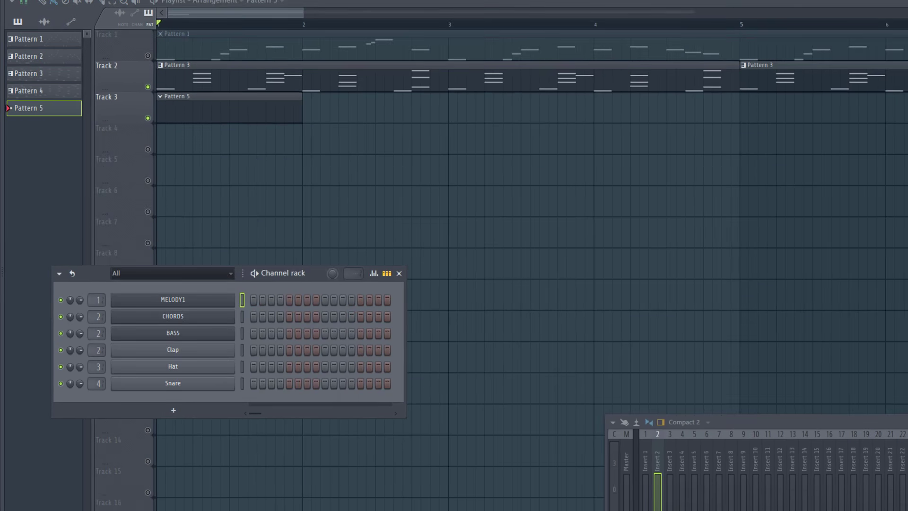
key("F7")
left_click(318, 189)
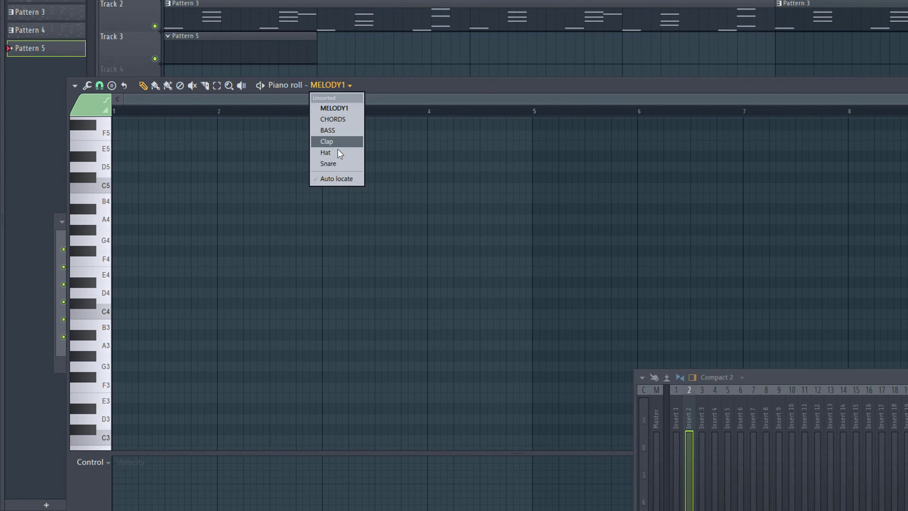
left_click(339, 132)
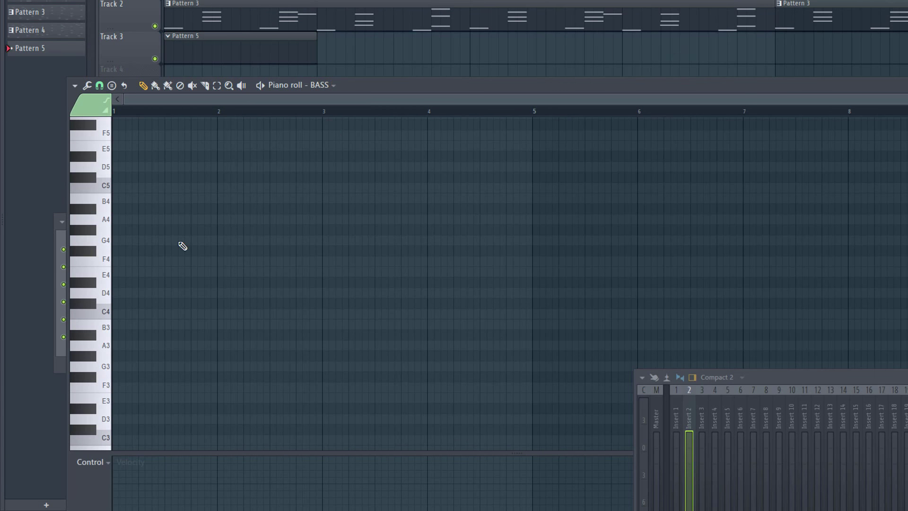
key("ctrl+v")
scroll(146, 258, "up", 2)
left_click(87, 308)
key("space")
scroll(239, 253, "up", 1)
scroll(239, 254, "down", 2)
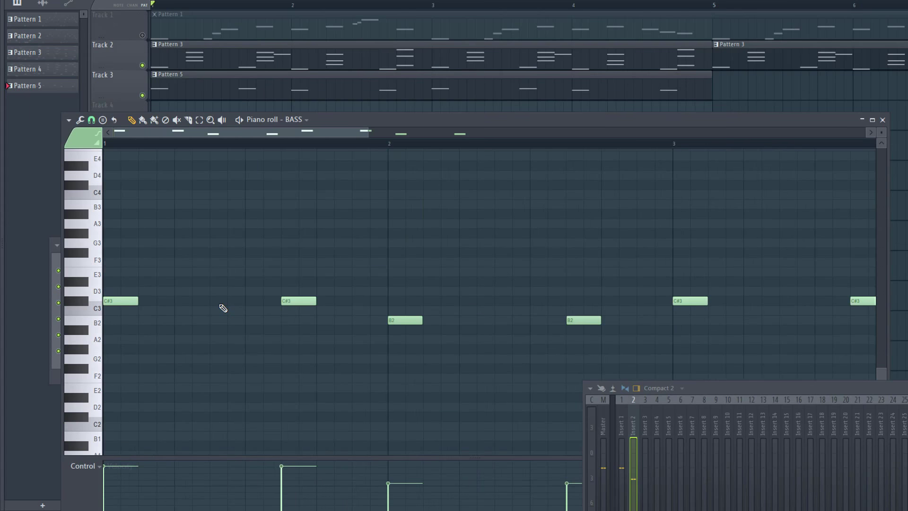
Step: Add D#3, C3, B2 and A2 passing notes between the root notes of Pattern 5's four-bar bass line
key("space")
left_click(219, 273)
left_click_drag(233, 273, 271, 281)
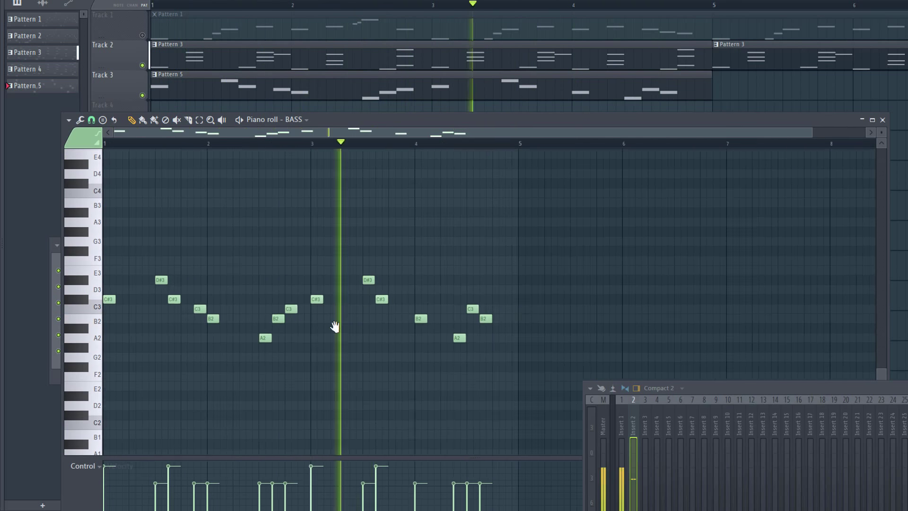
Step: Refine the bass line with shorter D#3, C3 and A2 passing notes and additional A2, G#2 and C#3 notes
key("space")
key("ctrl+a")
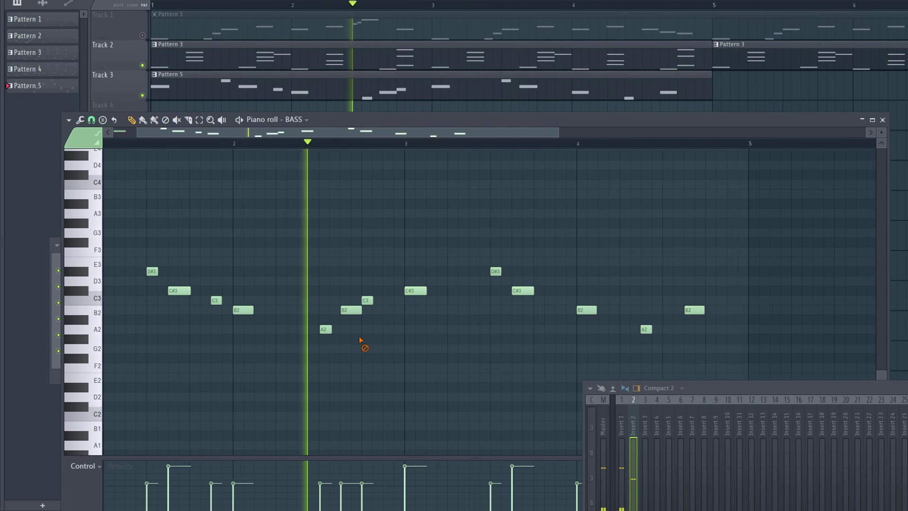
scroll(497, 303, "up", 3)
left_click_drag(504, 328, 497, 291)
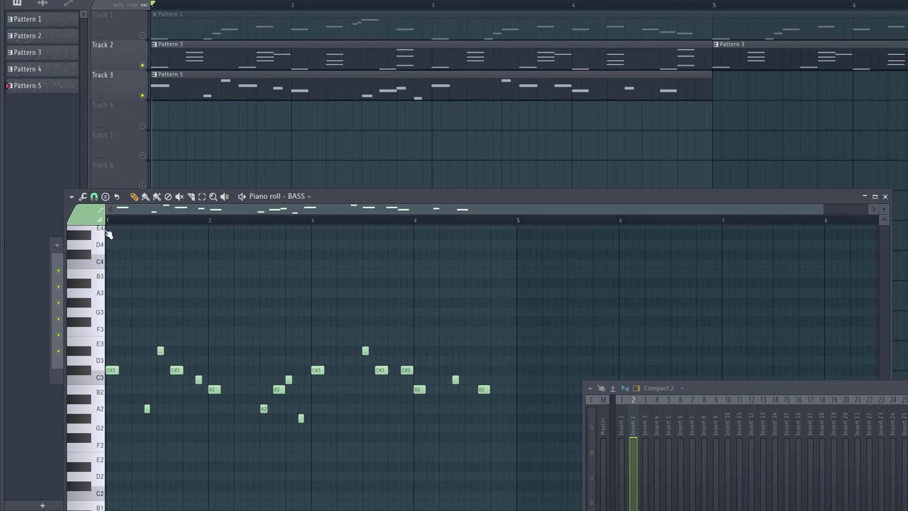
Step: Close the piano roll, unmute all playlist tracks and play the melody, chords and bass together from the start
key("F7")
right_click(143, 66)
key("space")
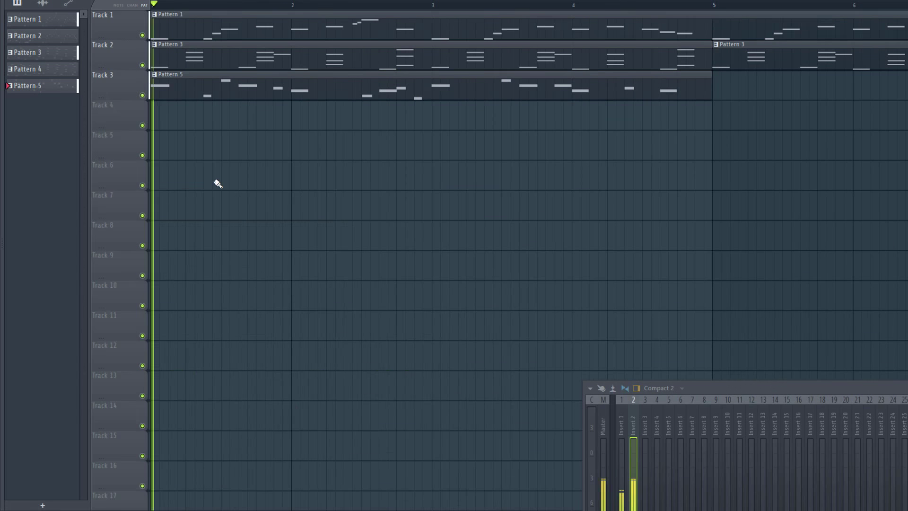
scroll(204, 151, "down", 2)
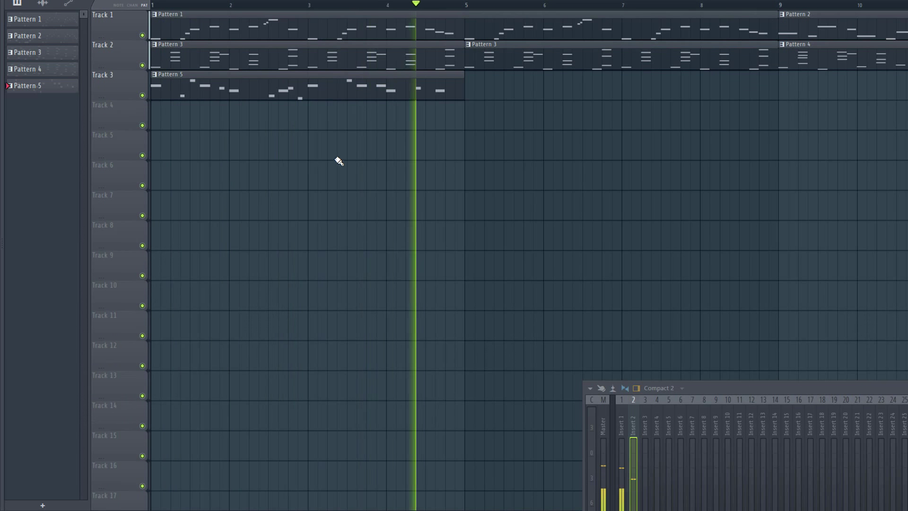
key("space")
Step: Bring the mixer into view and play track 3 soloed to check the bass part's mixer routing
left_click_drag(693, 390, 468, 199)
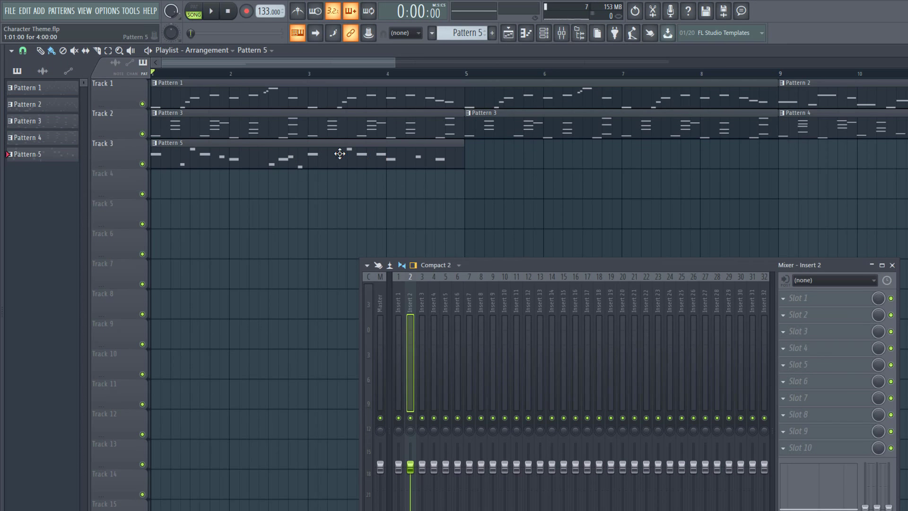
right_click(143, 164)
key("space")
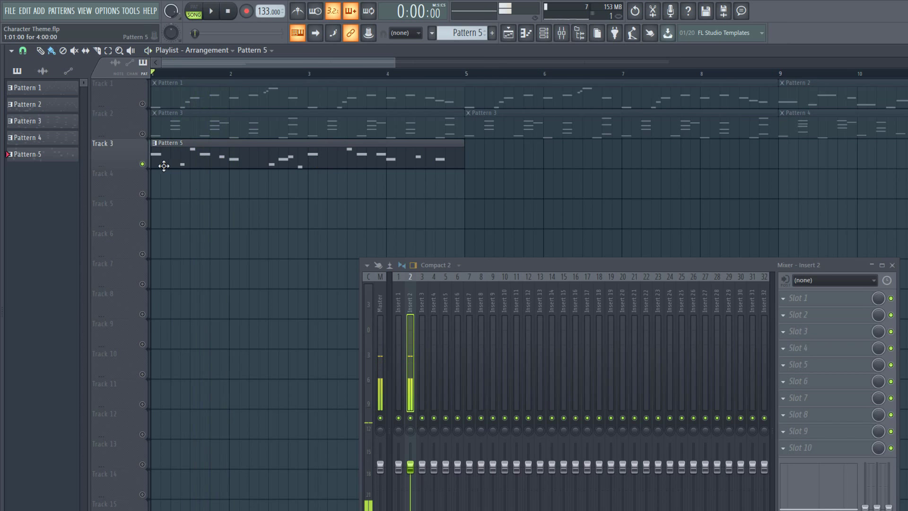
key("space")
right_click(142, 164)
Step: Play track 1 soloed to check the melody's mixer routing, and restore all tracks
left_click(143, 104)
right_click(142, 105)
key("space")
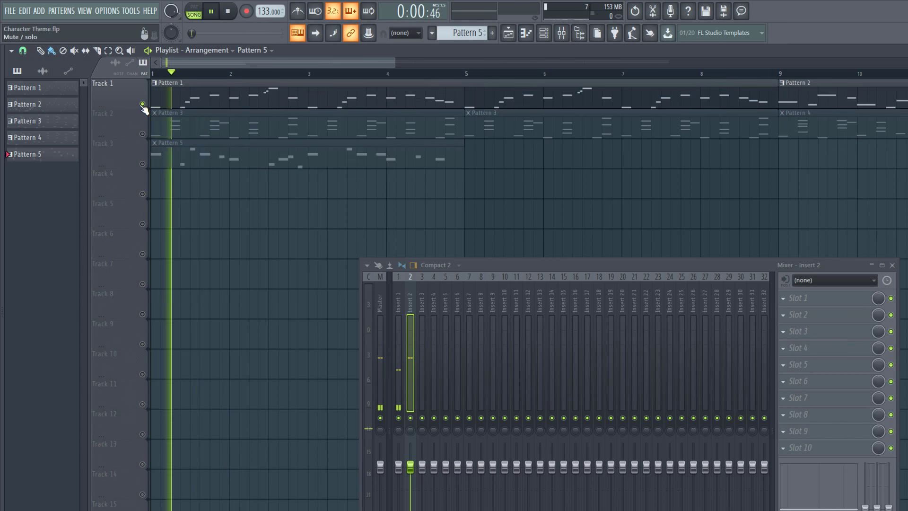
key("space")
right_click(143, 104)
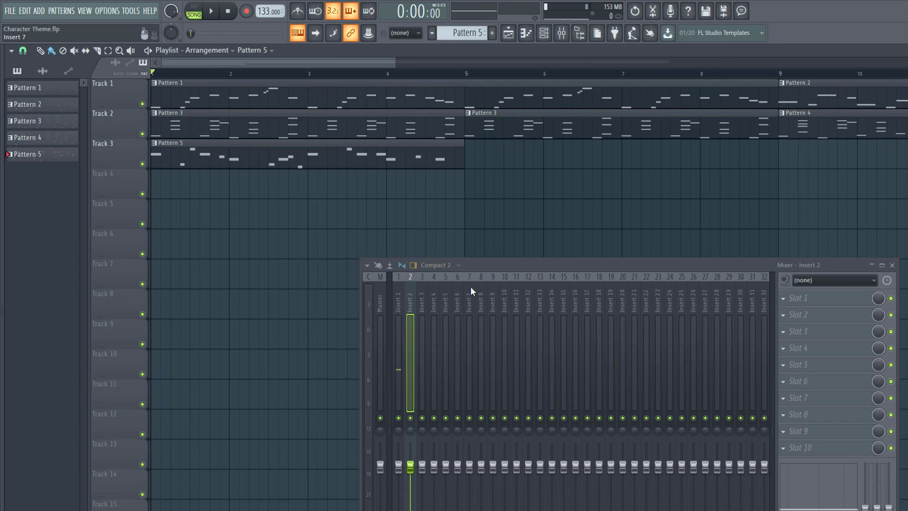
Step: Open the CHORDS channel's sforzando instrument with the mixer moved aside, and play the song to hear its current sound
left_click_drag(483, 265, 458, 249)
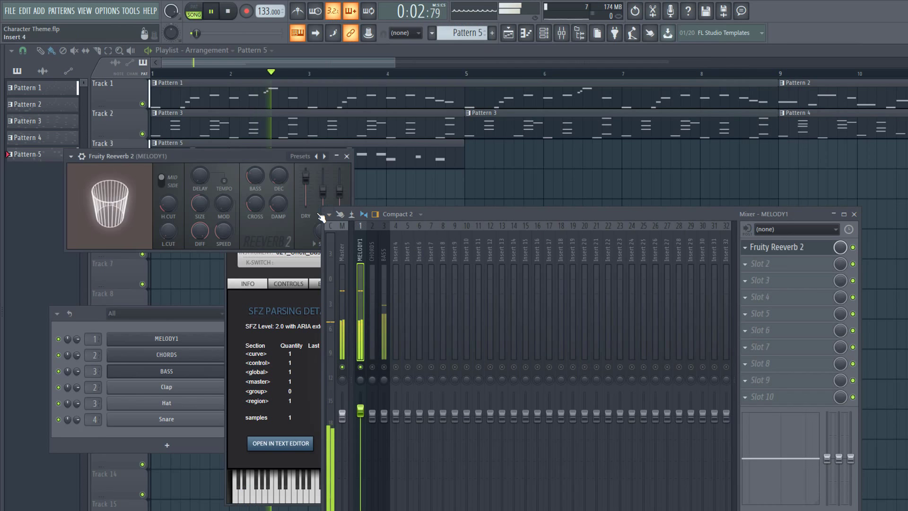
left_click_drag(444, 214, 515, 251)
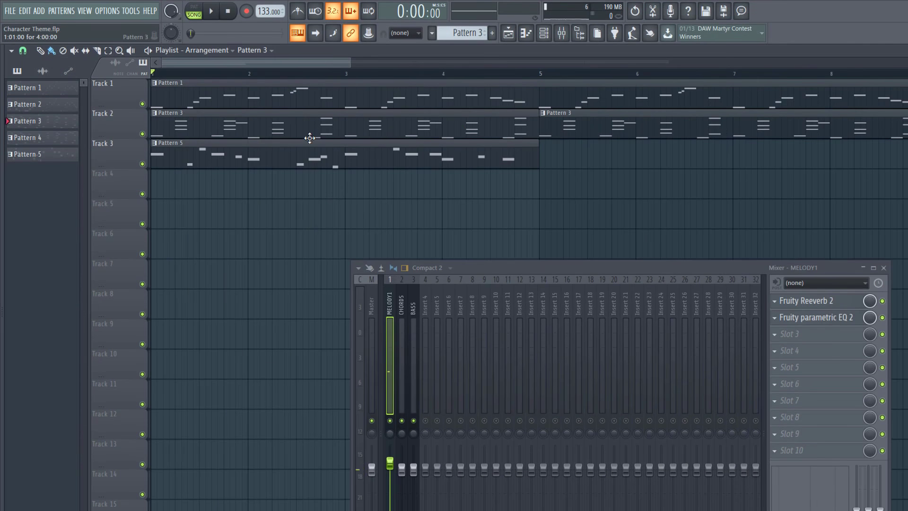
left_click(548, 35)
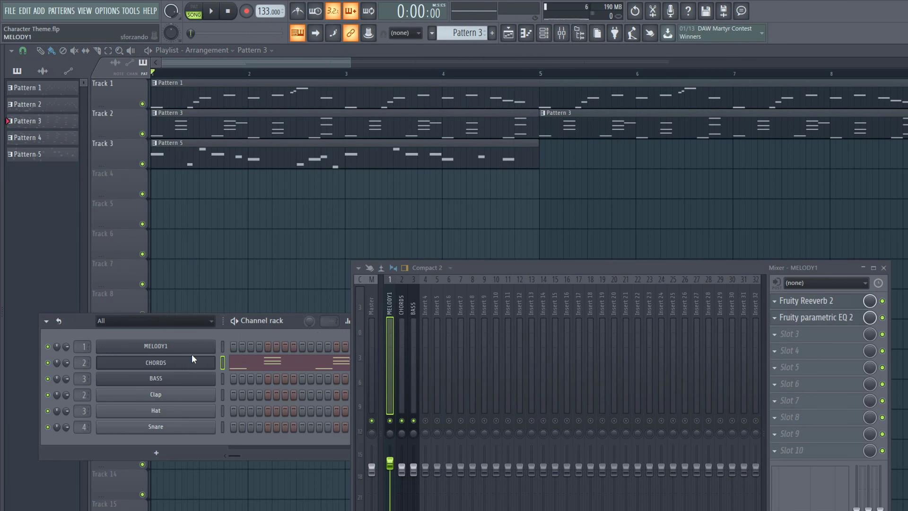
left_click(178, 367)
left_click_drag(510, 270, 679, 337)
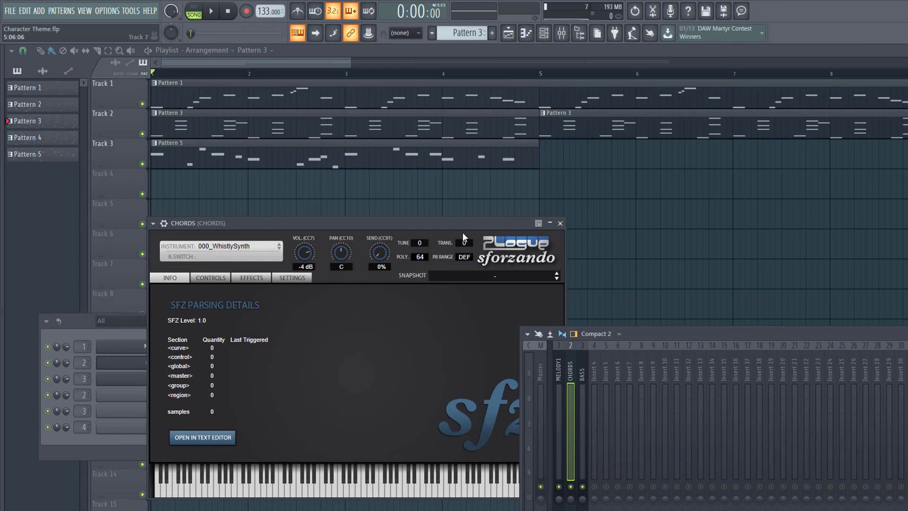
left_click_drag(446, 224, 427, 225)
key("space")
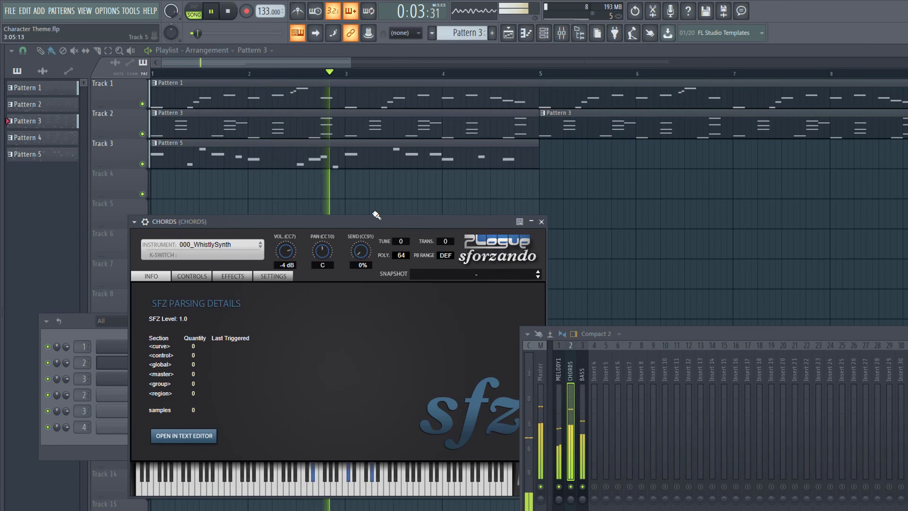
key("space")
Step: Browse the converted sf2 soundfonts for the CHORDS instrument and choose a sound from Yoshi's_Island_(WK_1_05)_sf2
left_click(221, 245)
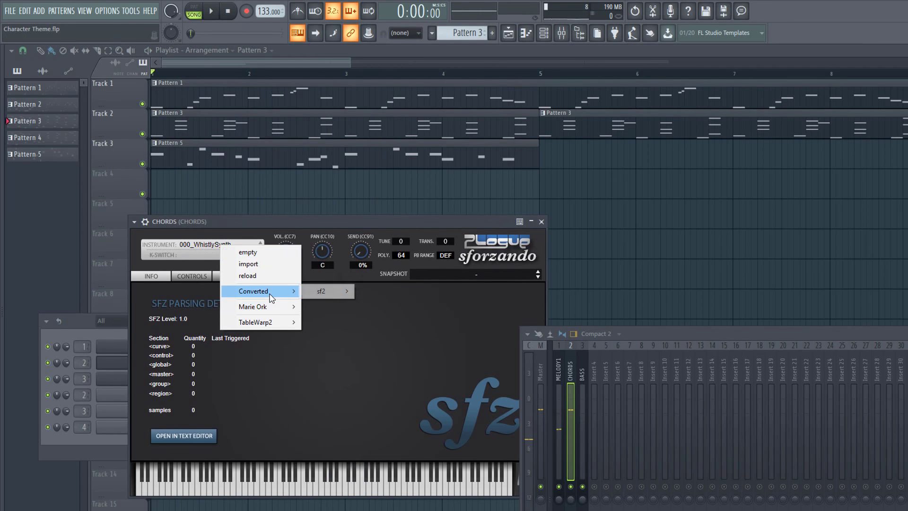
left_click(261, 236)
left_click(234, 246)
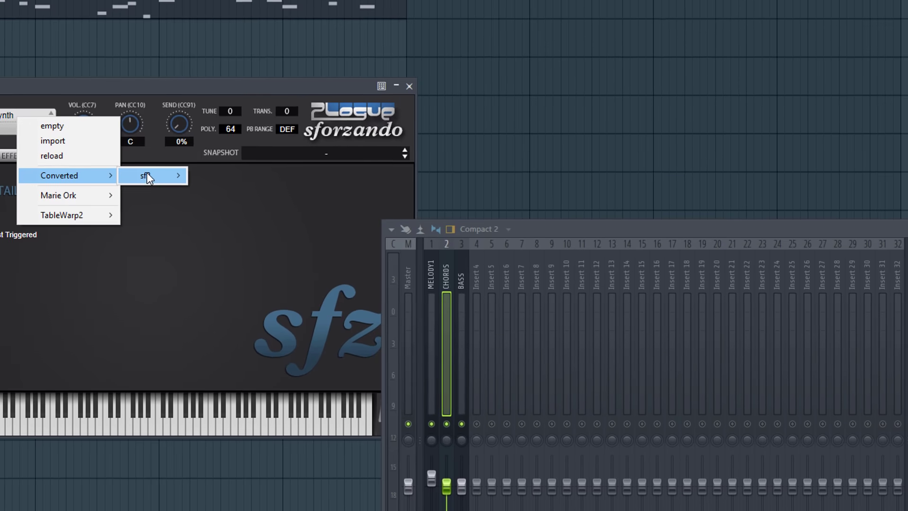
mouse_move(336, 291)
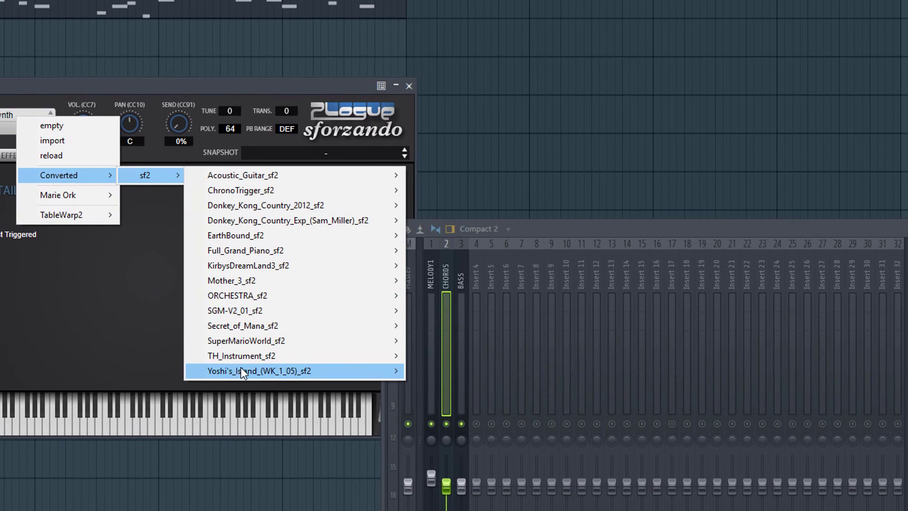
mouse_move(241, 371)
mouse_move(467, 367)
left_click(531, 222)
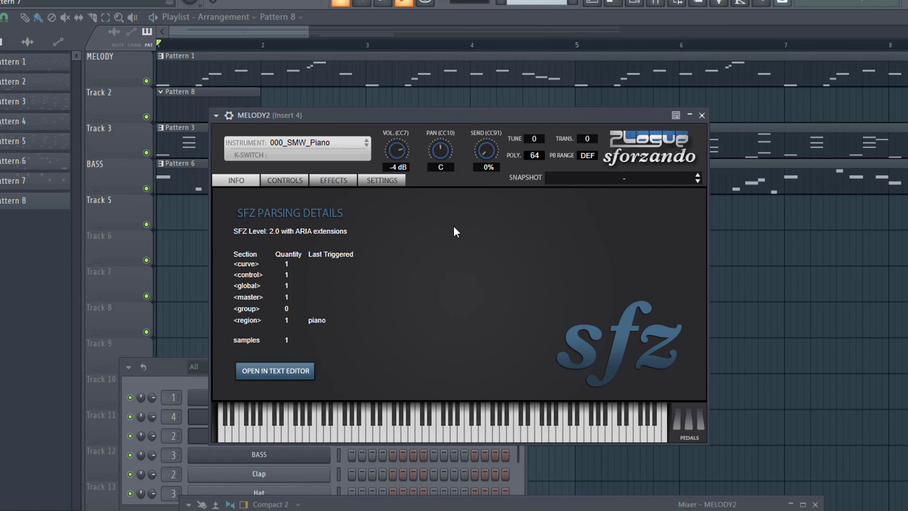
Step: Audition the MELODY2 piano sound and play the song while isolating the MELODY2 mixer track
left_click(461, 435)
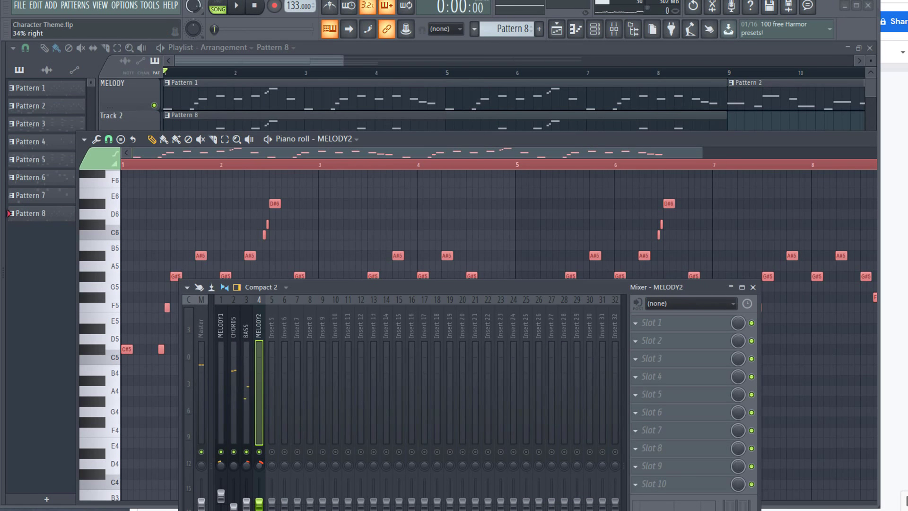
key("space")
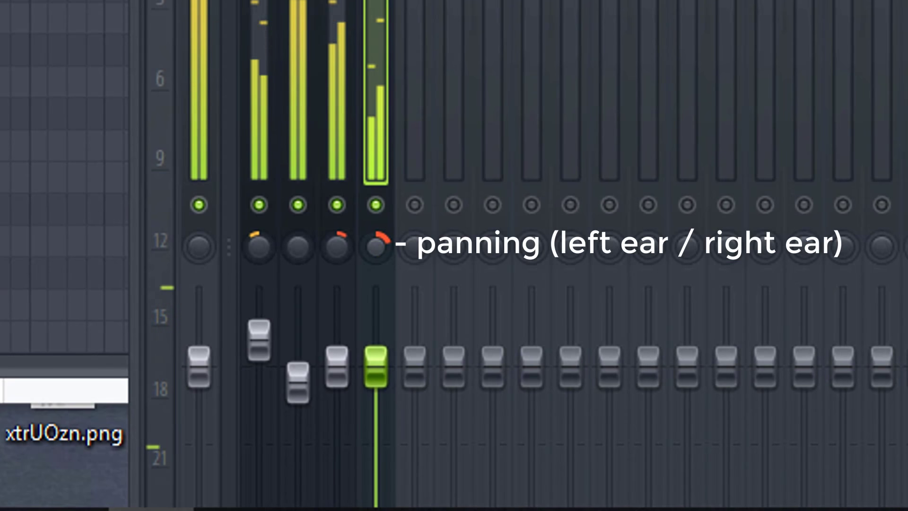
right_click(377, 210)
key("Escape")
right_click(377, 204)
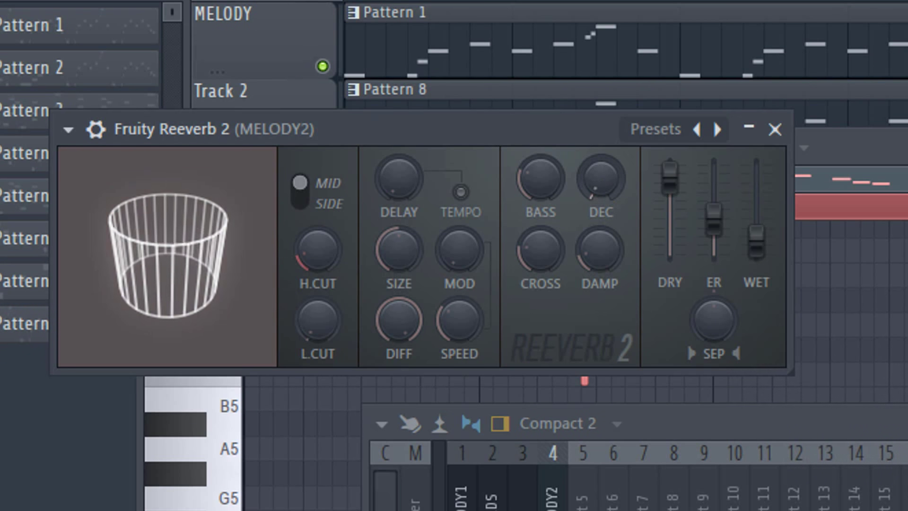
Step: Close MELODY2's Fruity Reeverb 2 and load the Tape preset in its Fruity Delay 3
left_click(774, 129)
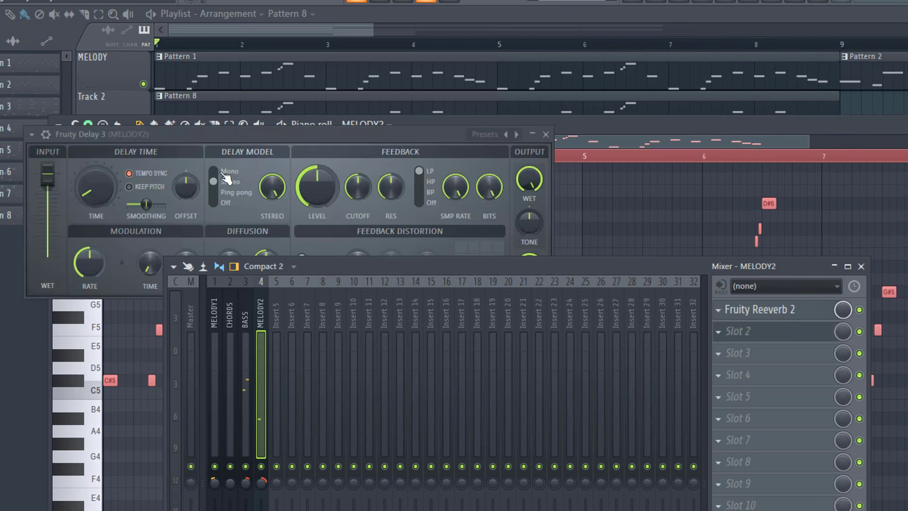
left_click(31, 134)
mouse_move(72, 189)
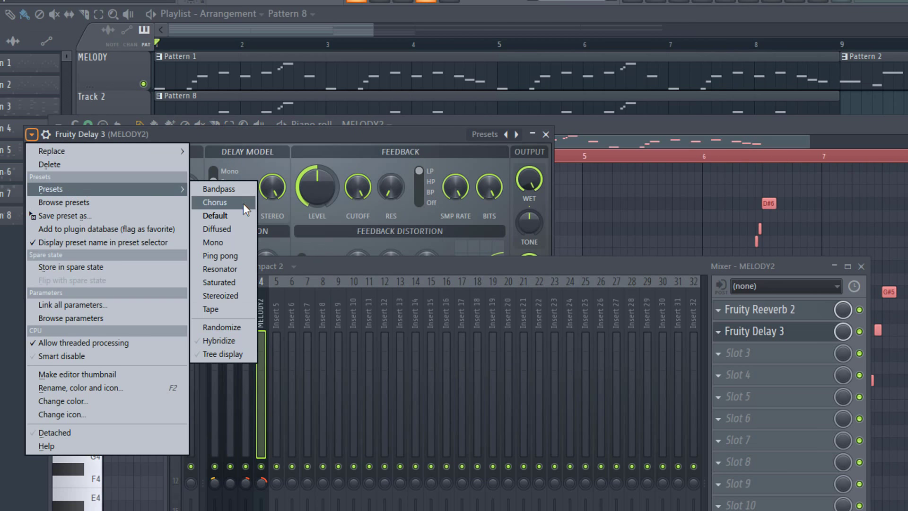
left_click(237, 308)
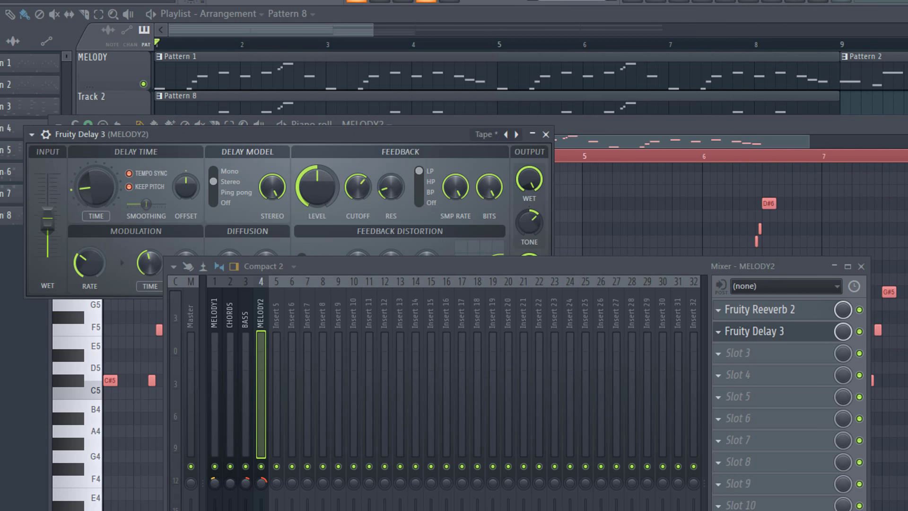
Step: Lower the input wet level of MELODY2's Fruity Delay 3 during playback and close the effect
key("space")
left_click_drag(47, 215, 47, 235)
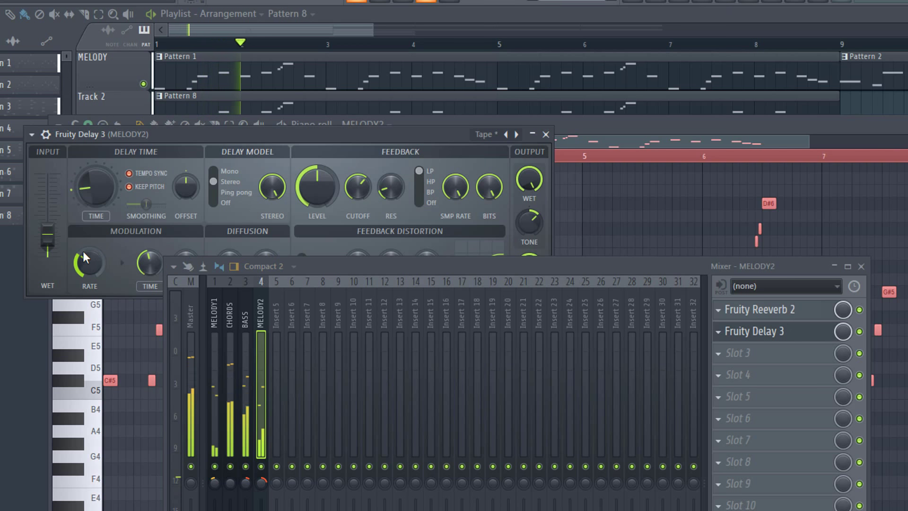
key("space")
key("Escape")
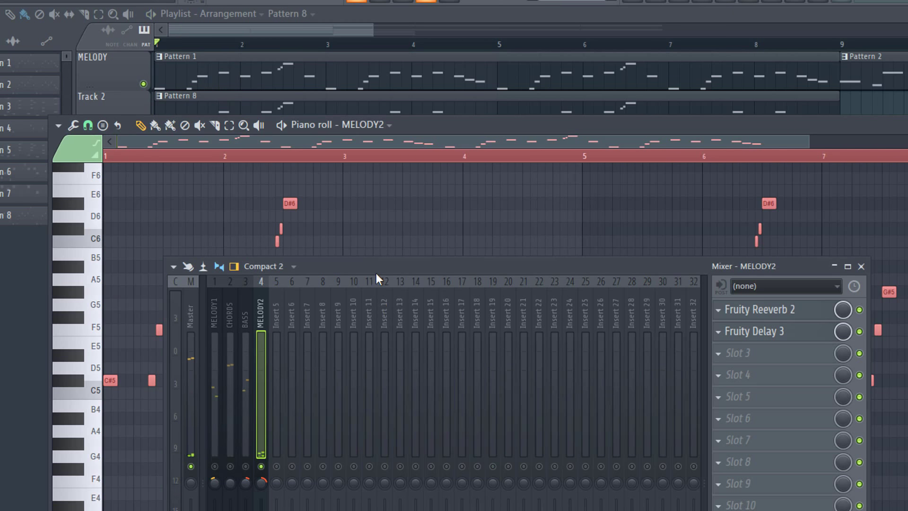
Step: Stop playback and move all the playlist clips together so the arrangement starts at bar 9
key("space")
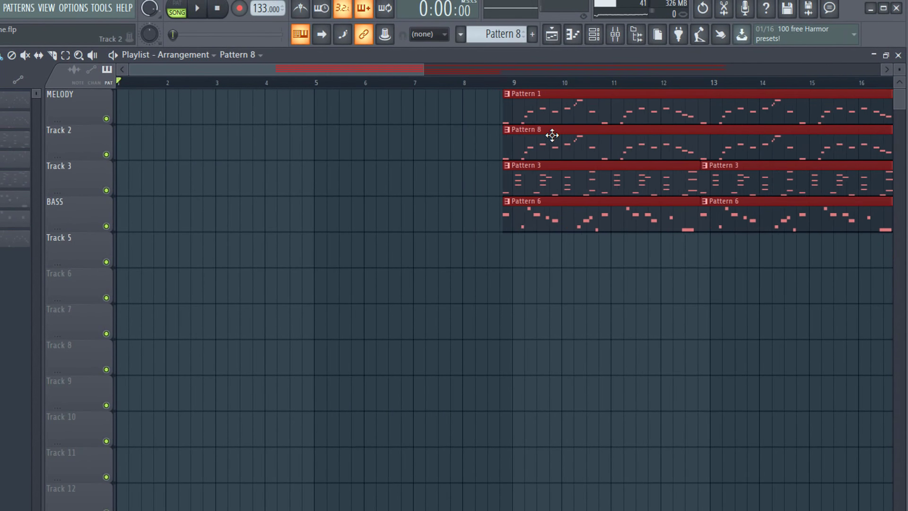
scroll(549, 137, "up", 5)
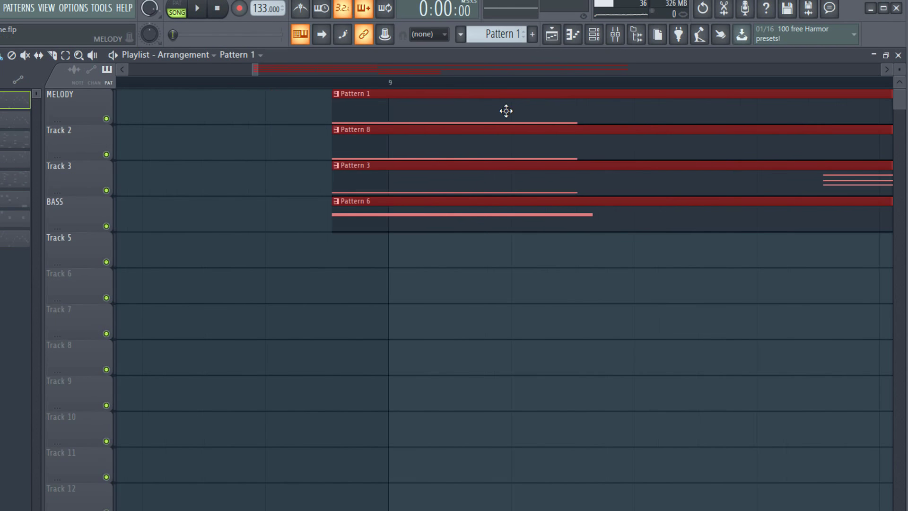
scroll(446, 280, "down", 5)
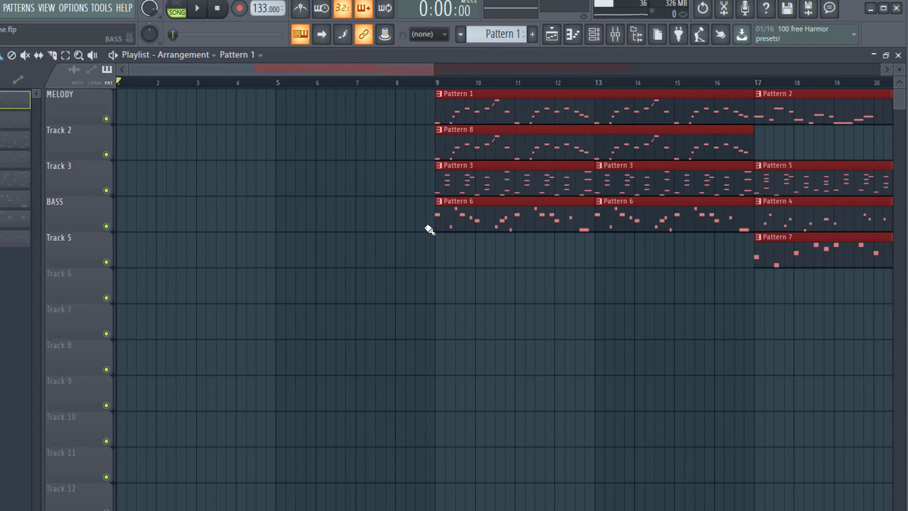
Step: Place two Pattern 5 clips on Track 3, one at bar 1 and one aligned to bar 5, as a chord intro
left_click(392, 234)
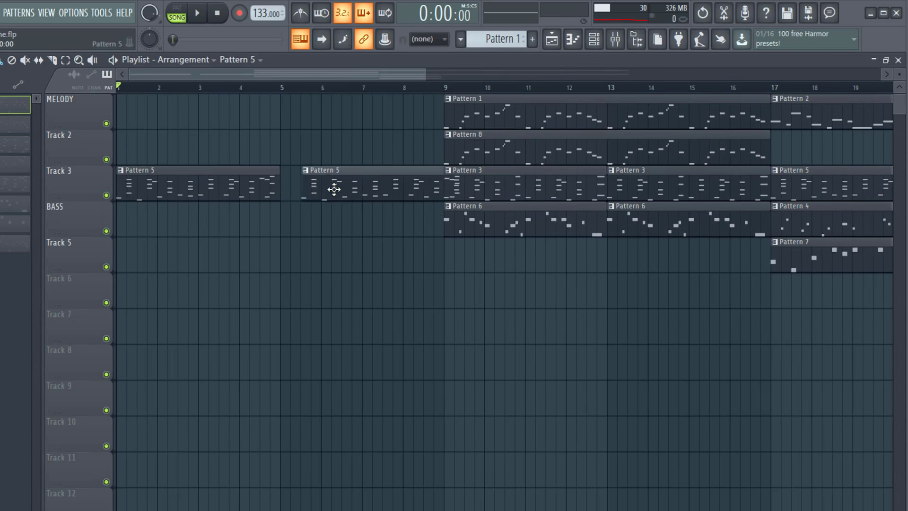
scroll(279, 239, "up", 6)
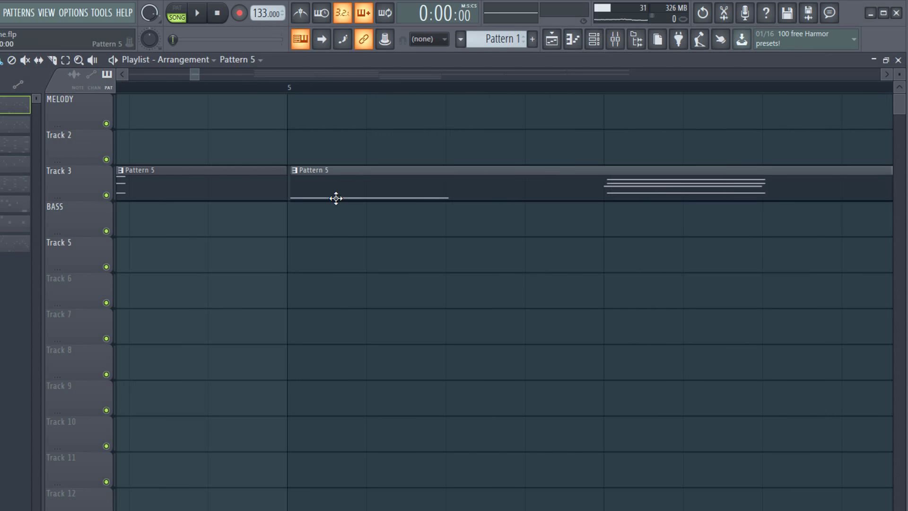
scroll(355, 300, "down", 6)
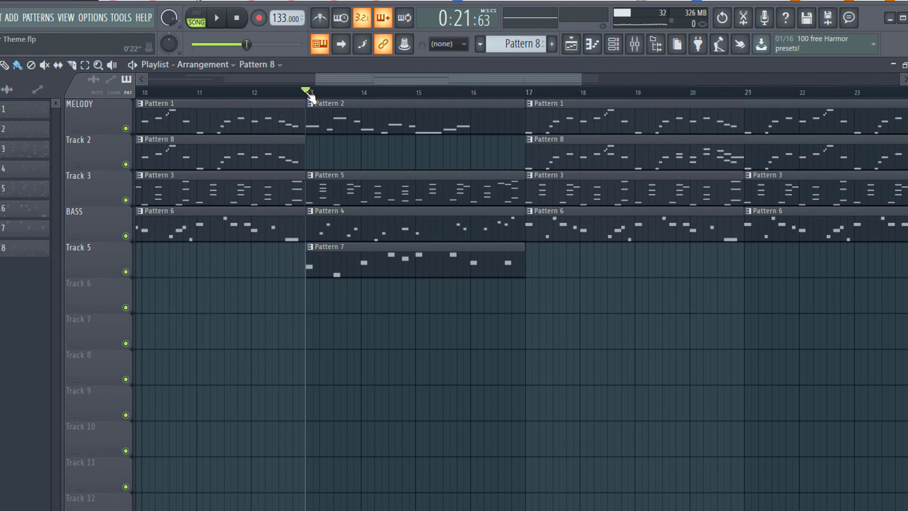
Step: Add a Pattern 8 clip to Track 6 and align its start with the Pattern 2 section at bar 13
scroll(378, 310, "left", 2)
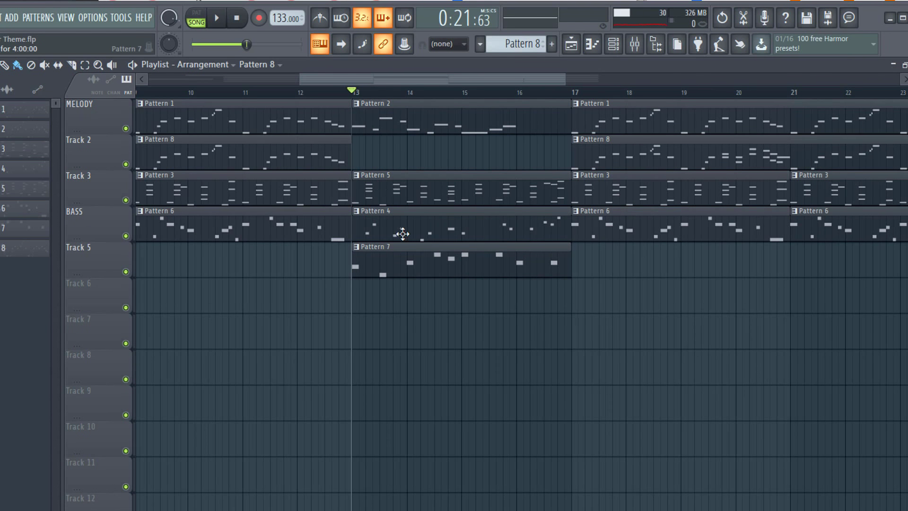
scroll(364, 314, "down", 2)
scroll(364, 314, "up", 2)
scroll(365, 314, "down", 3)
left_click_drag(417, 296, 598, 312)
scroll(375, 359, "up", 5)
scroll(434, 359, "up", 2)
left_click_drag(411, 299, 349, 315)
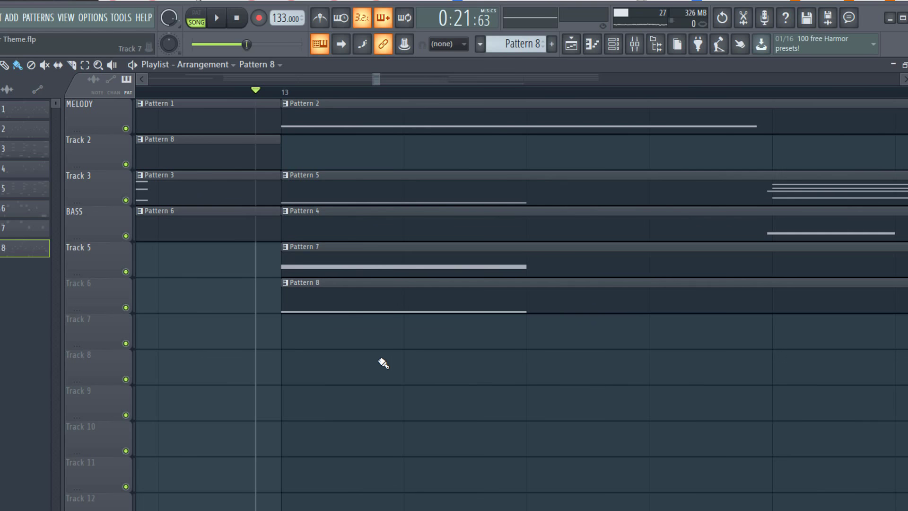
scroll(396, 377, "down", 5)
scroll(345, 319, "right", 2)
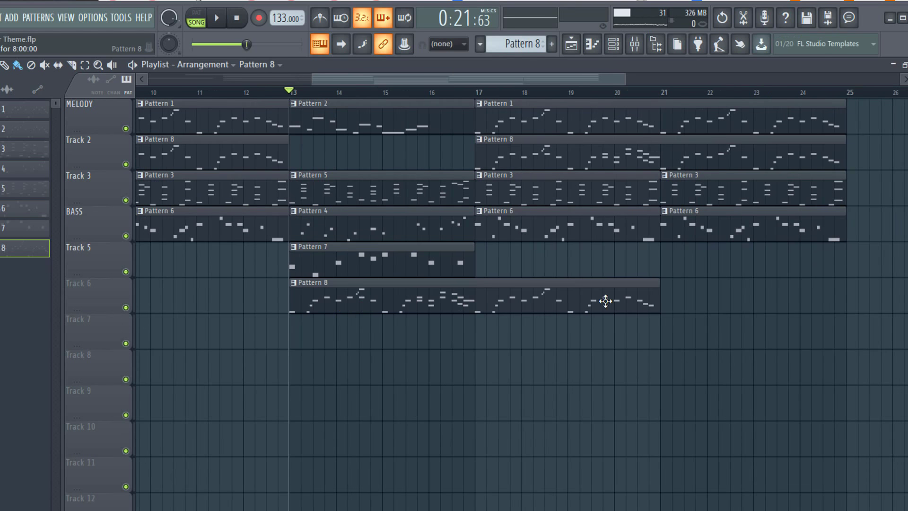
Step: Make the Pattern 8 clip on Track 6 a unique pattern and keep only its first four bars
scroll(396, 361, "up", 4)
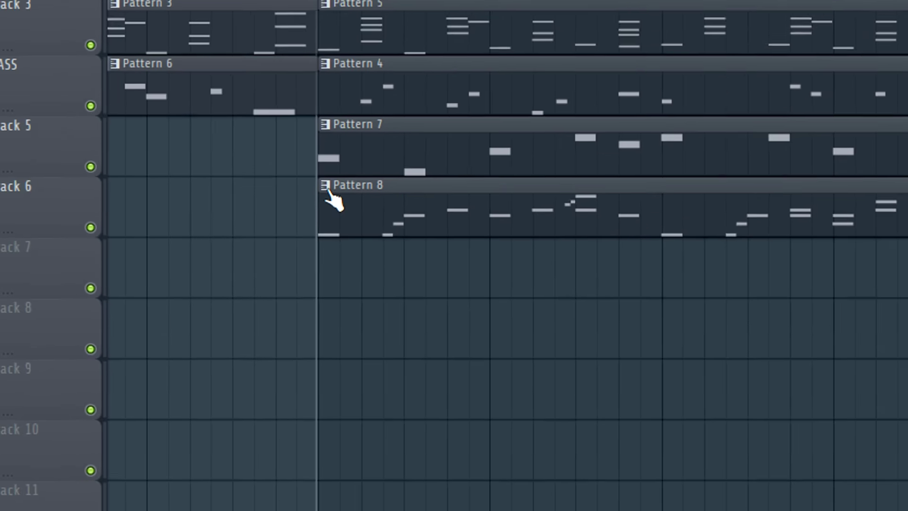
right_click(263, 288)
left_click(442, 296)
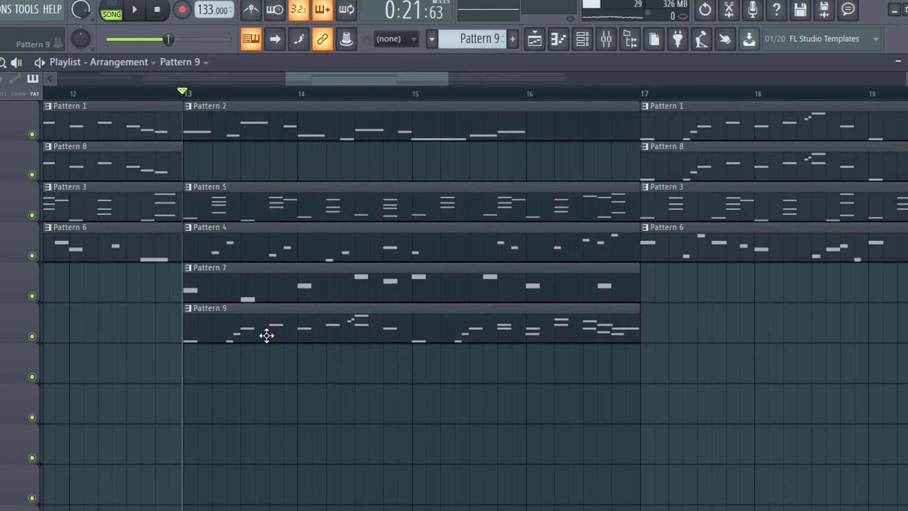
Step: Shift Pattern 9's existing MELODY2 notes to bar 5 and enter a new opening melody doubled an octave higher
double_click(266, 336)
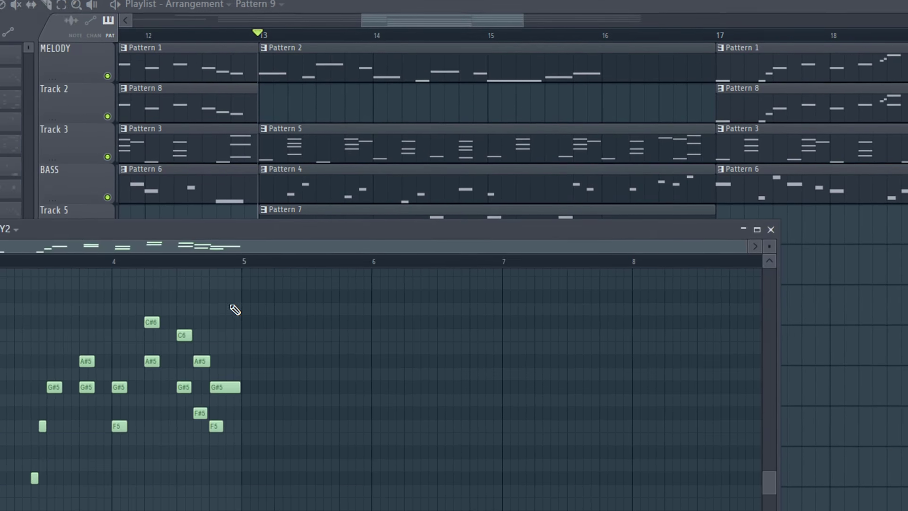
scroll(463, 285, "up", 1)
key("ctrl+a")
key("space")
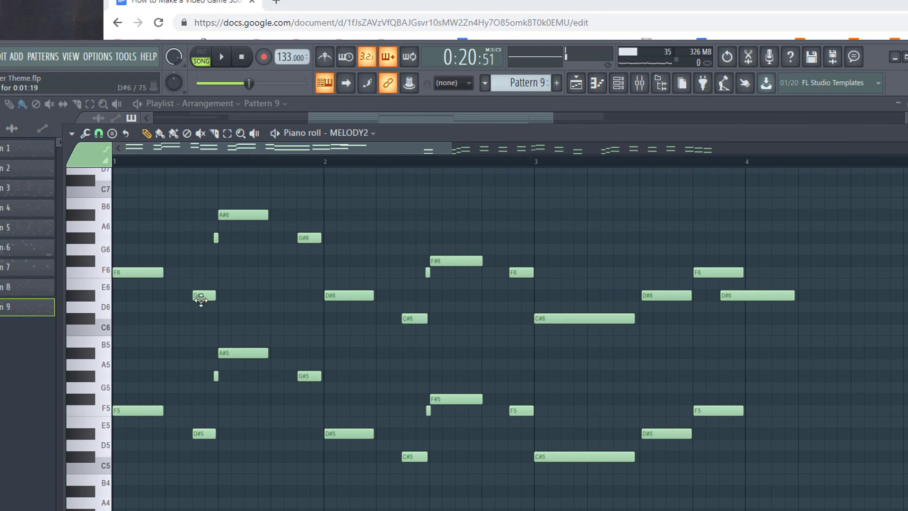
Step: Play back Pattern 9 and check the timing of its octave-doubled MELODY2 notes
scroll(196, 296, "up", 4)
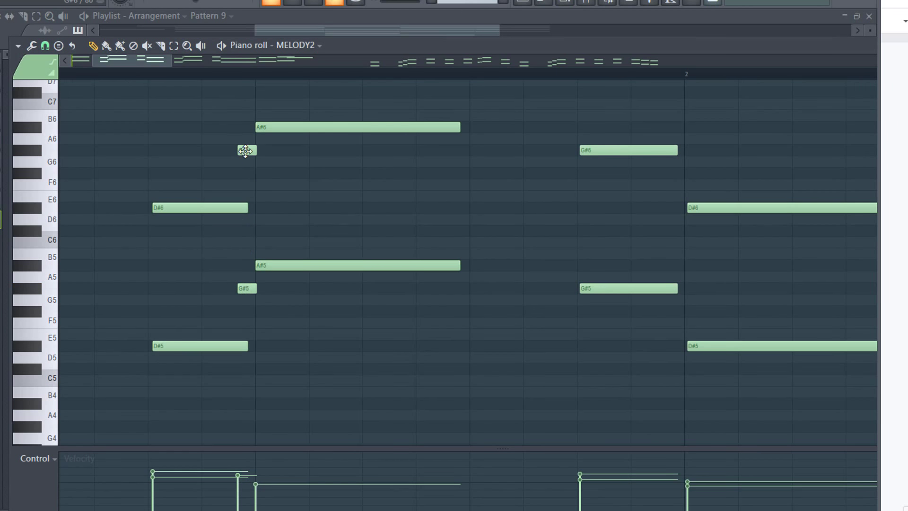
scroll(245, 150, "down", 3)
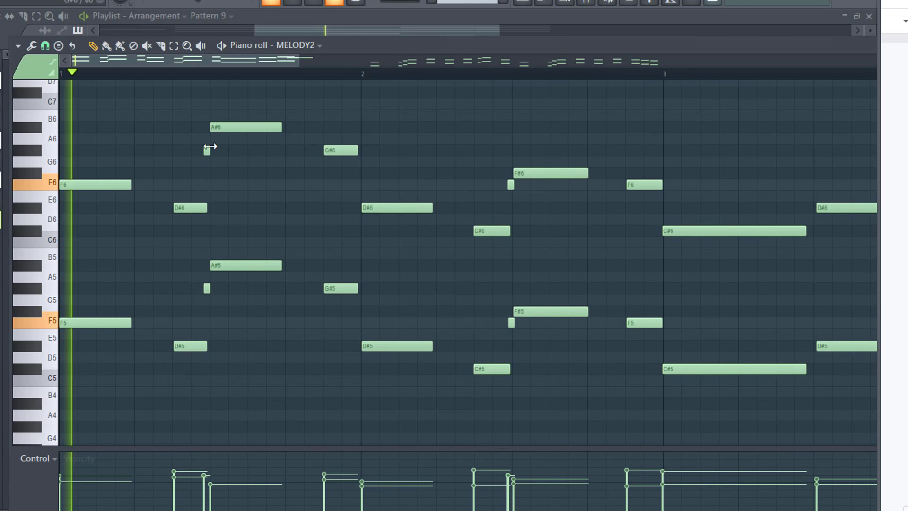
scroll(290, 264, "down", 1)
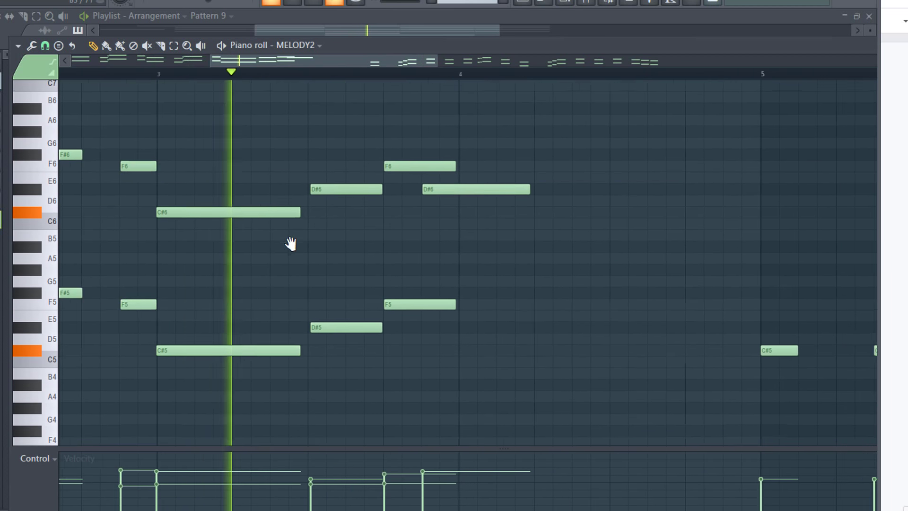
scroll(317, 240, "down", 3)
scroll(351, 233, "down", 3)
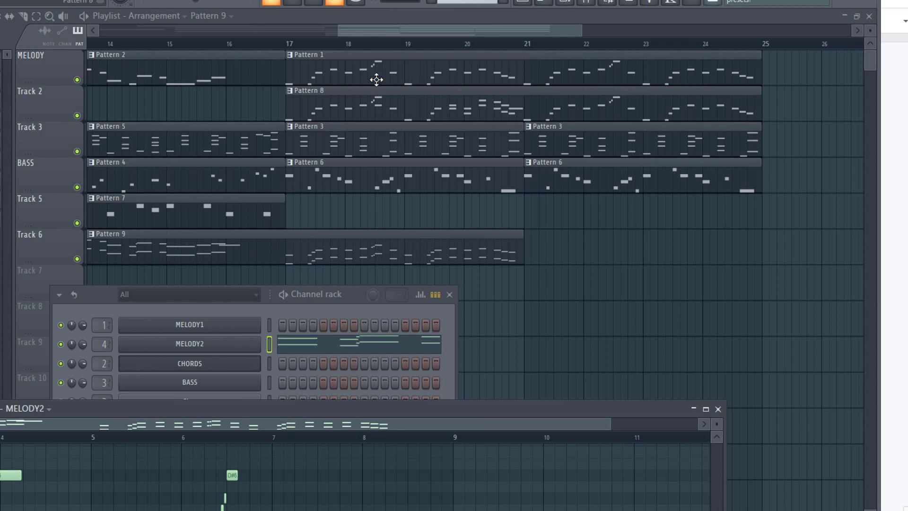
Step: Solo Track 6, play the Pattern 9 clip from bar 17, and open the clip's notes
left_click(289, 47)
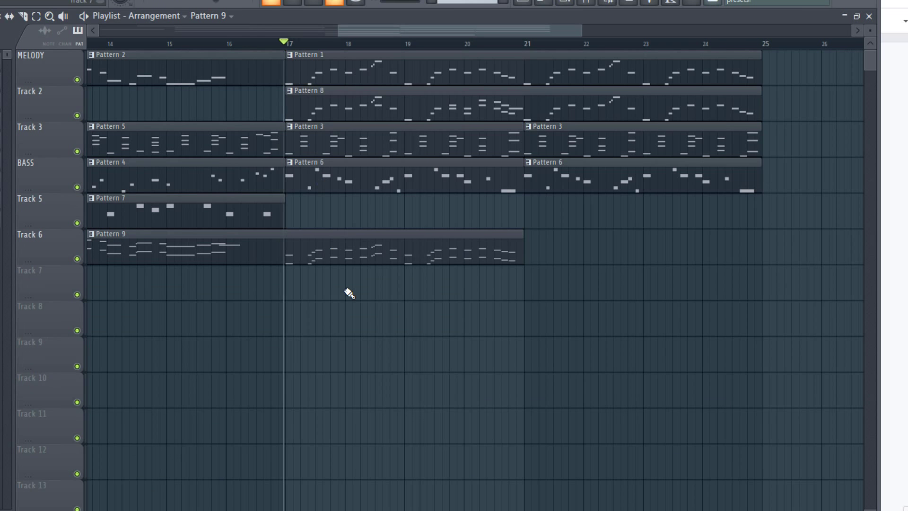
scroll(343, 265, "down", 1)
key("space")
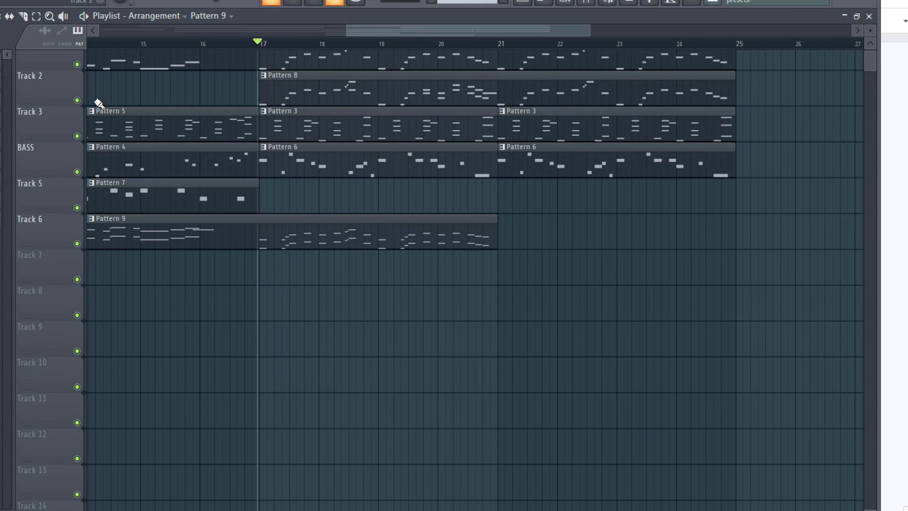
right_click(77, 100)
left_click(77, 244)
key("space")
key("space")
left_click(77, 101)
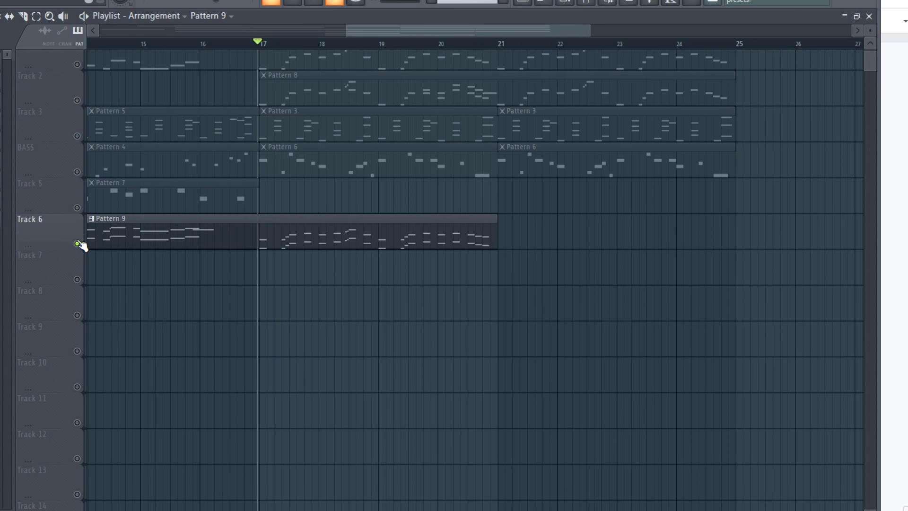
key("space")
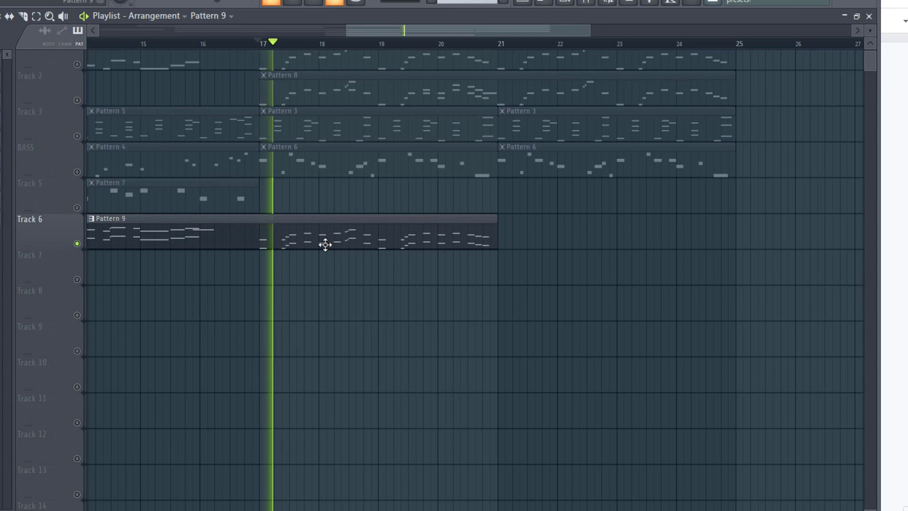
double_click(324, 244)
left_click(304, 344)
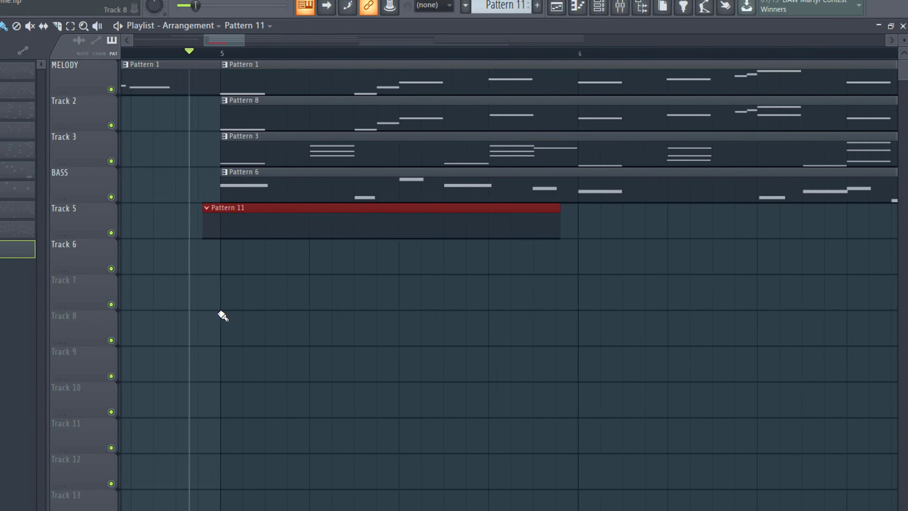
Step: Align the empty Pattern 11 clip on Track 5 with the start of bar 5
scroll(223, 314, "up", 5)
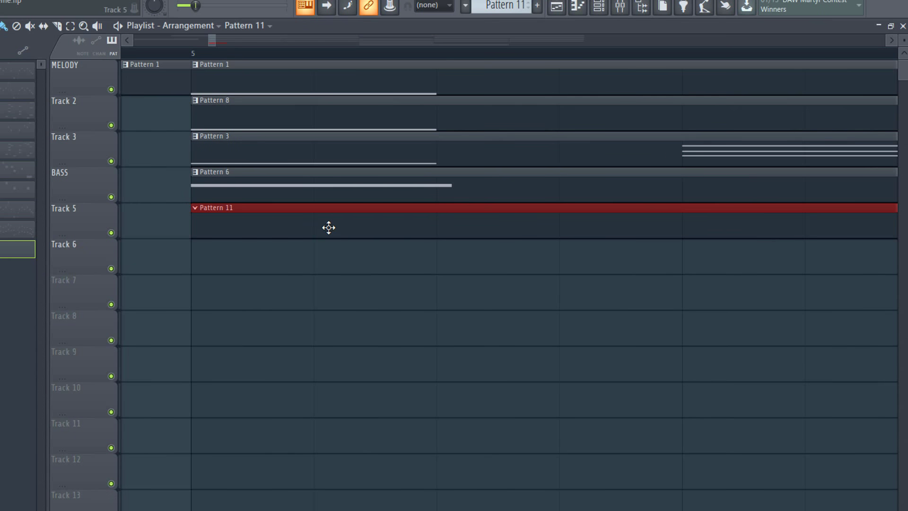
scroll(375, 326, "down", 5)
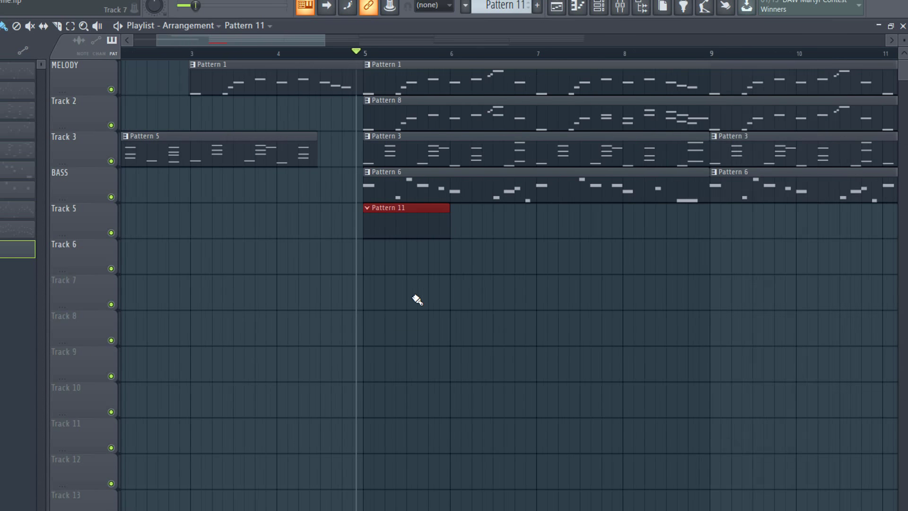
scroll(404, 306, "right", 2)
scroll(372, 321, "right", 1)
scroll(356, 284, "right", 1)
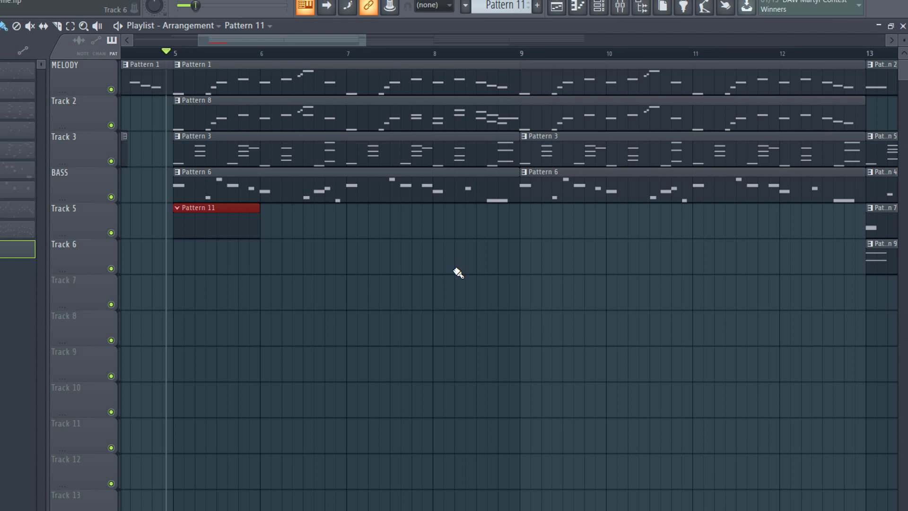
Step: Clone the BASS channel to create another sforzando instrument
left_click(599, 10)
right_click(234, 471)
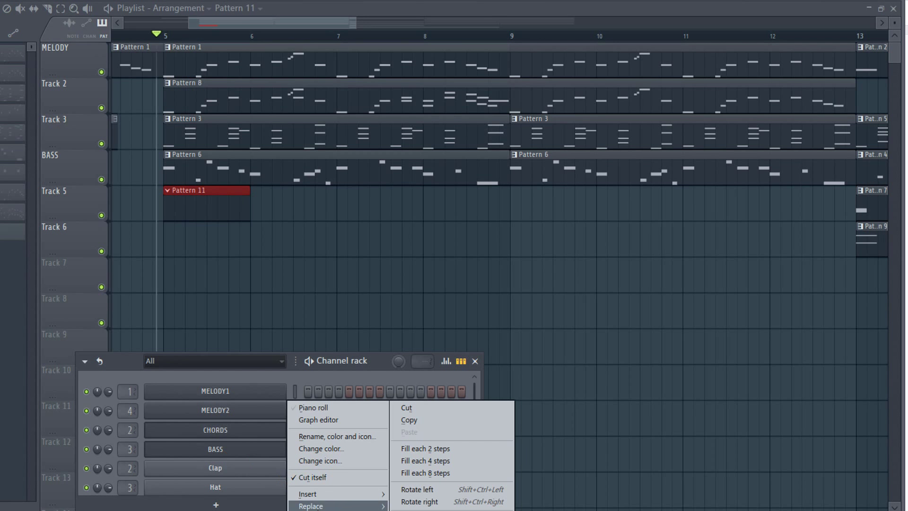
left_click(331, 507)
Step: Load the 000_Drums instrument from Yoshi's_Island_(WK_1_05)_sf2 into the BASS #2 sforzando channel
left_click(340, 268)
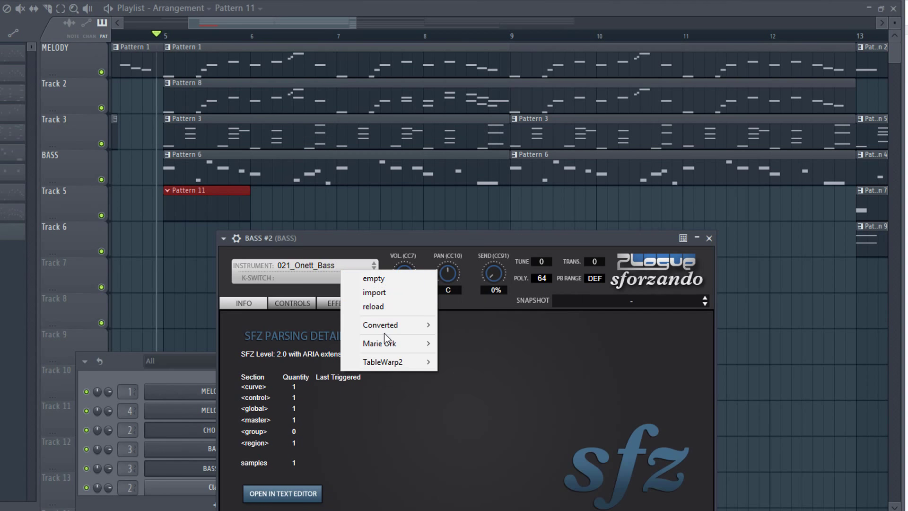
mouse_move(385, 328)
mouse_move(477, 324)
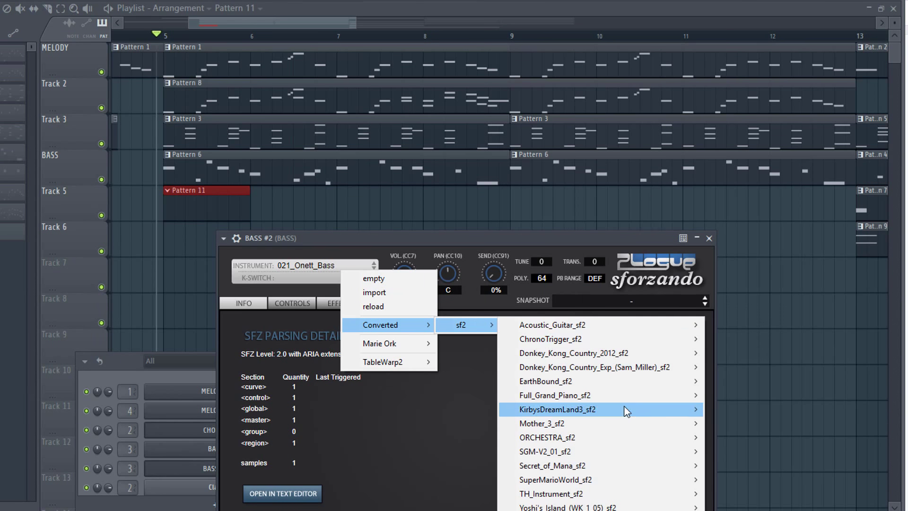
mouse_move(728, 508)
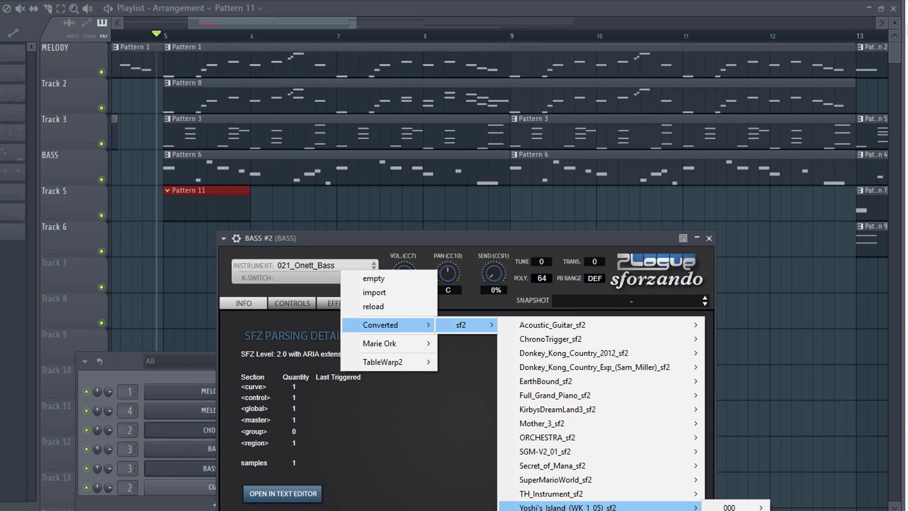
left_click(729, 507)
Step: Audition the drum sounds of 000_Drums on the sforzando keyboard
left_click(421, 439)
left_click(422, 439)
left_click(430, 430)
left_click(427, 446)
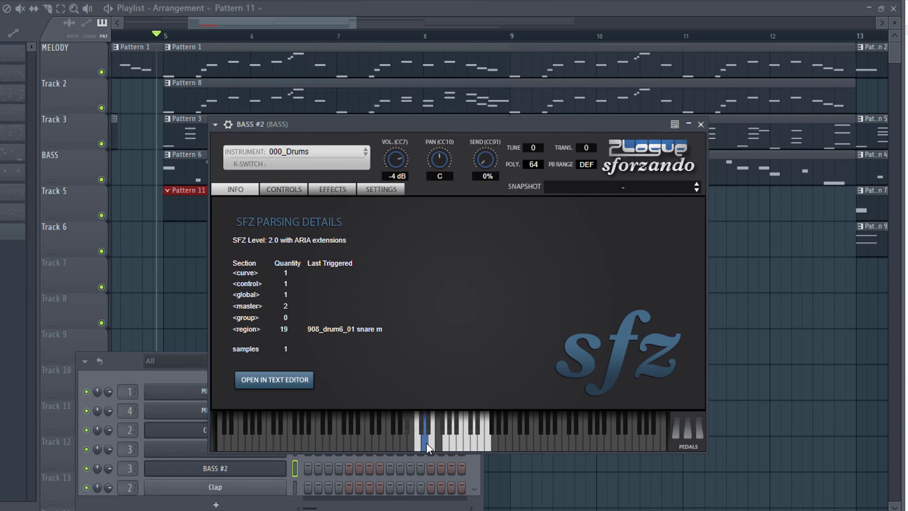
Step: Close sforzando, rename the cloned bass channel DRUMKIT, and open and reposition its piano roll for Pattern 11
left_click(700, 124)
left_click(568, 46)
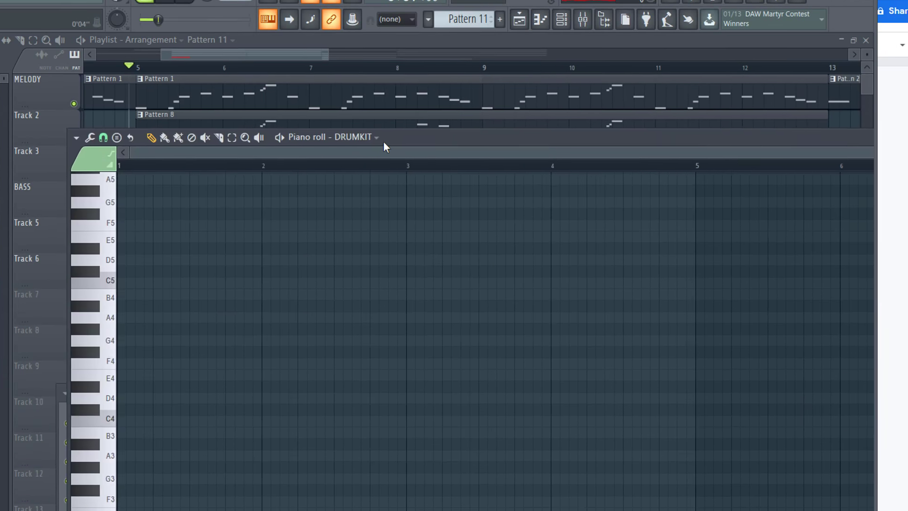
left_click_drag(384, 141, 510, 183)
Step: Audition the DRUMKIT keys and write a two-bar drum pattern using C3, F#3, G#3, A#3 and D#4
key("space")
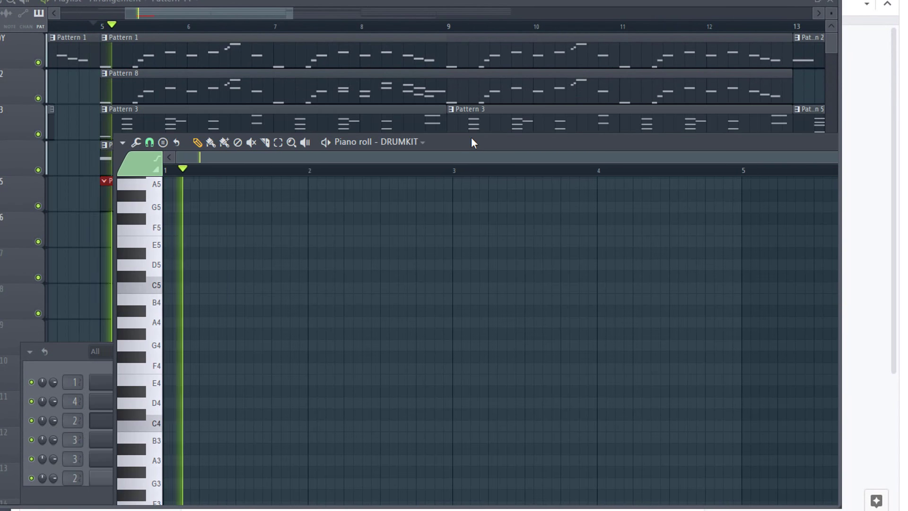
key("space")
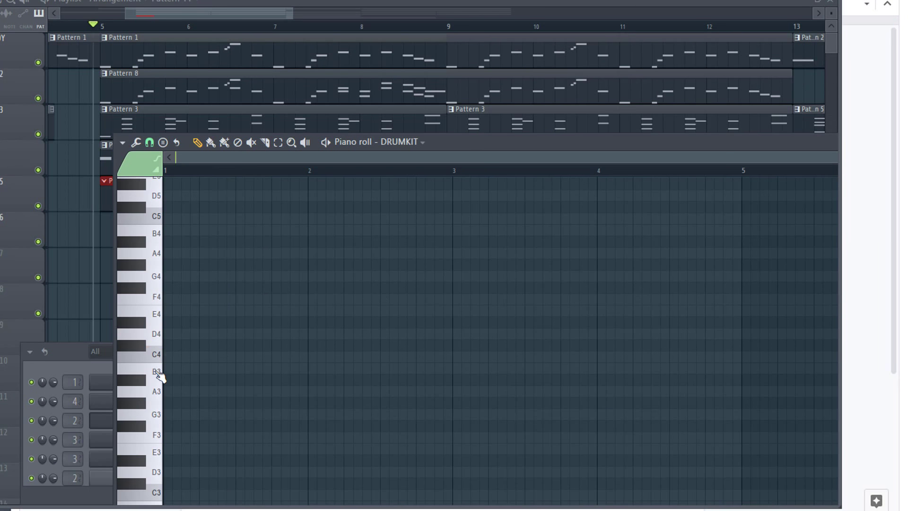
scroll(160, 375, "down", 3)
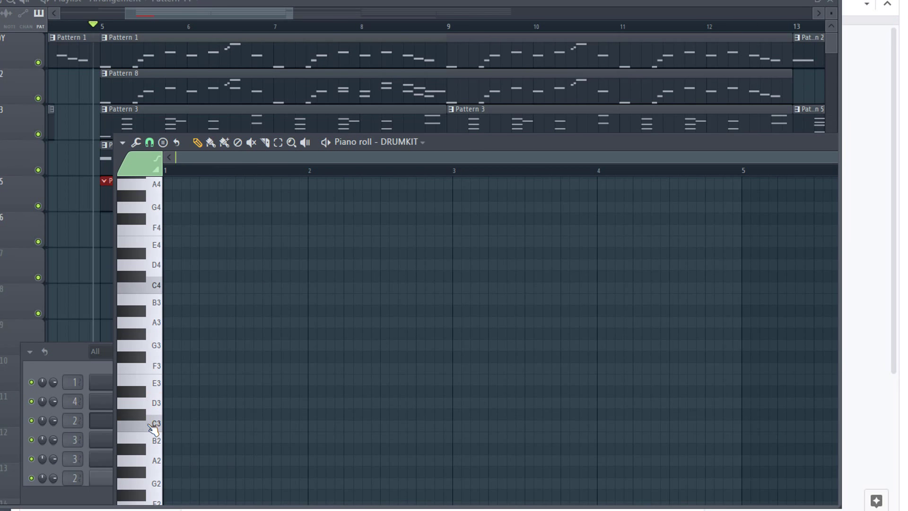
left_click_drag(154, 428, 154, 322)
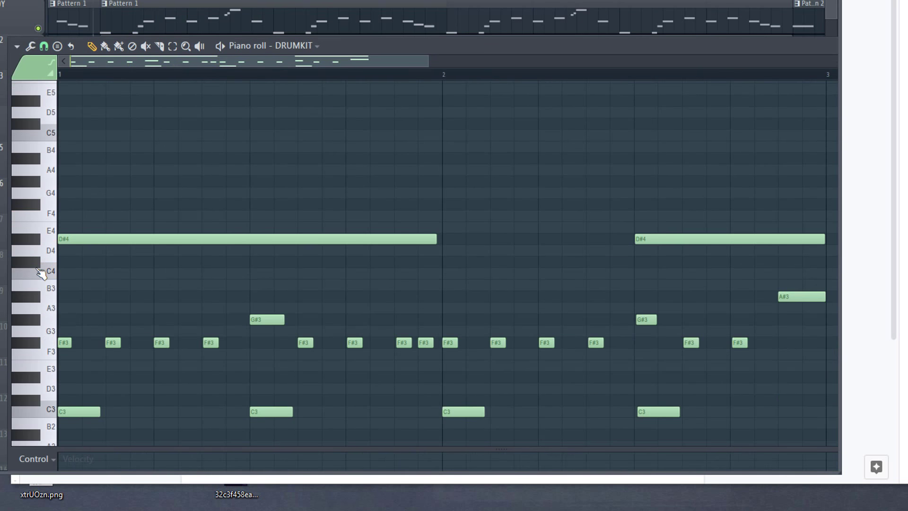
Step: Play back the extended four-bar DRUMKIT pattern in the piano roll
scroll(233, 301, "up", 3)
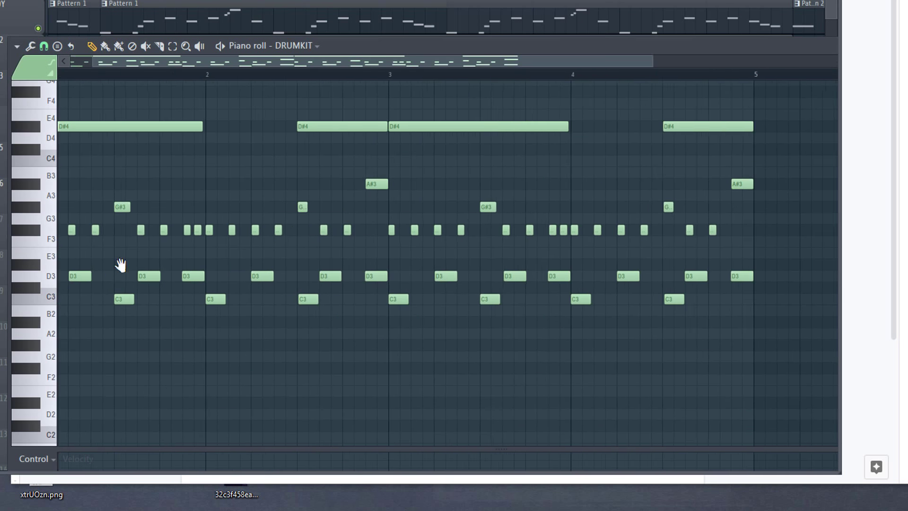
key("space")
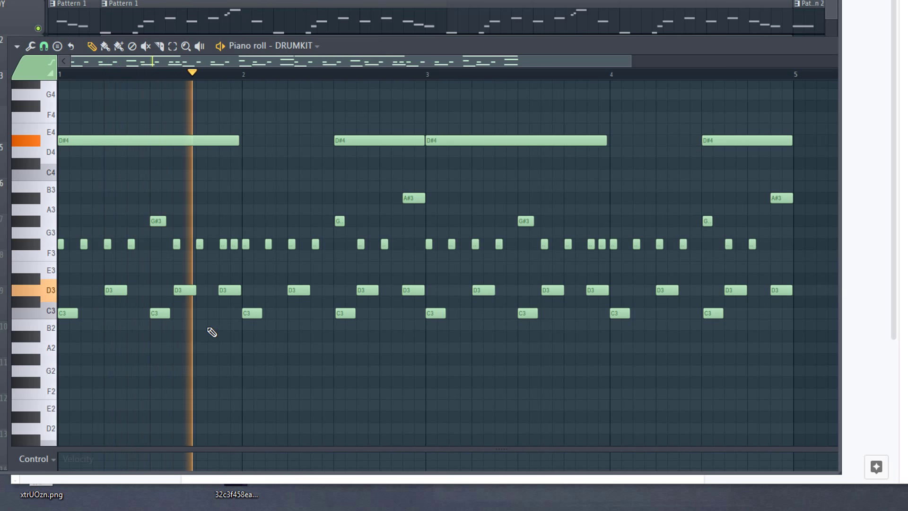
scroll(213, 334, "down", 1)
scroll(325, 339, "down", 1)
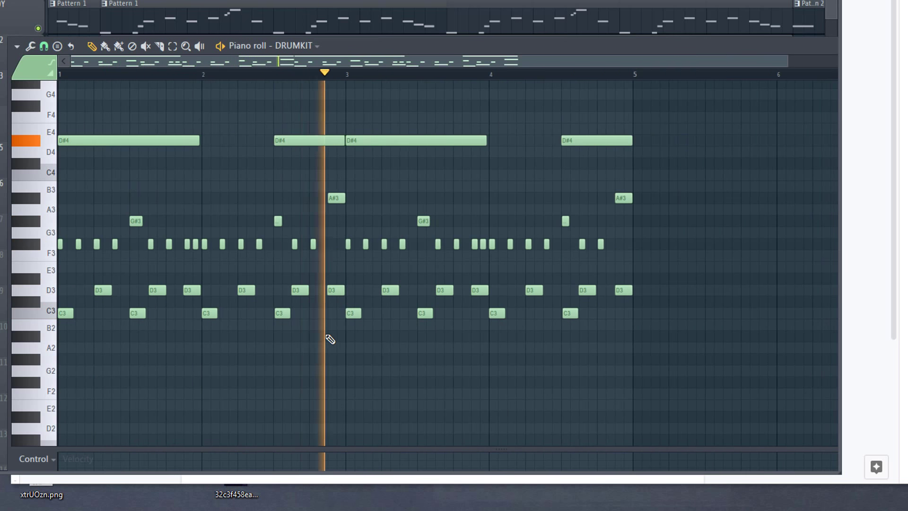
scroll(399, 341, "down", 1)
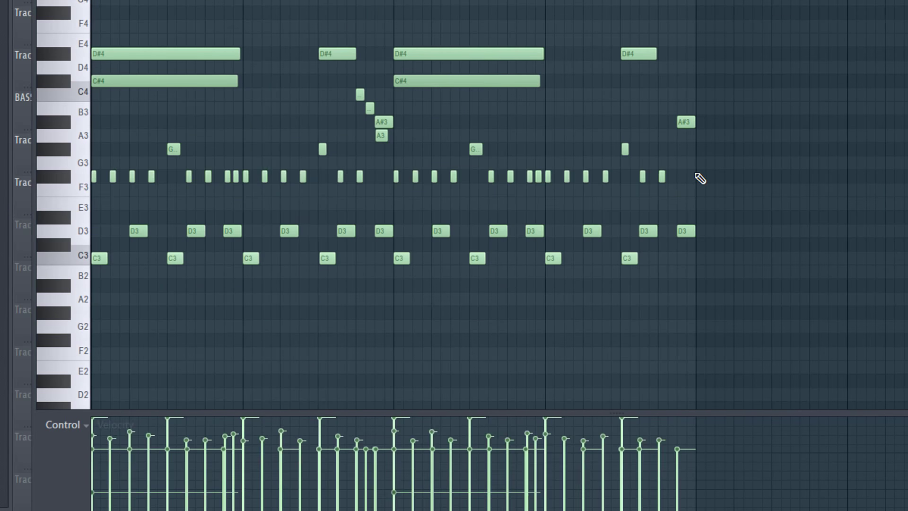
Step: Select the D3 notes of the DRUMKIT pattern and randomize their velocities with bipolar level variation
left_click_drag(701, 178, 92, 172)
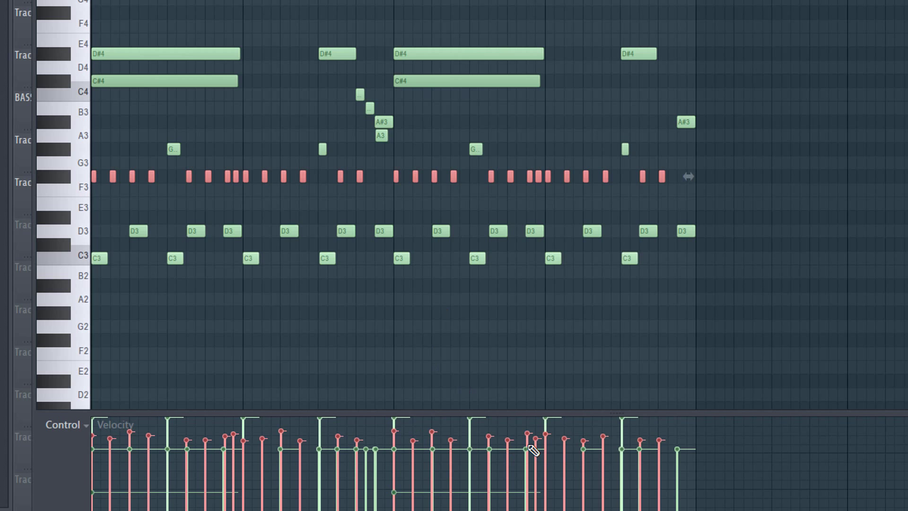
left_click_drag(748, 212, 90, 265)
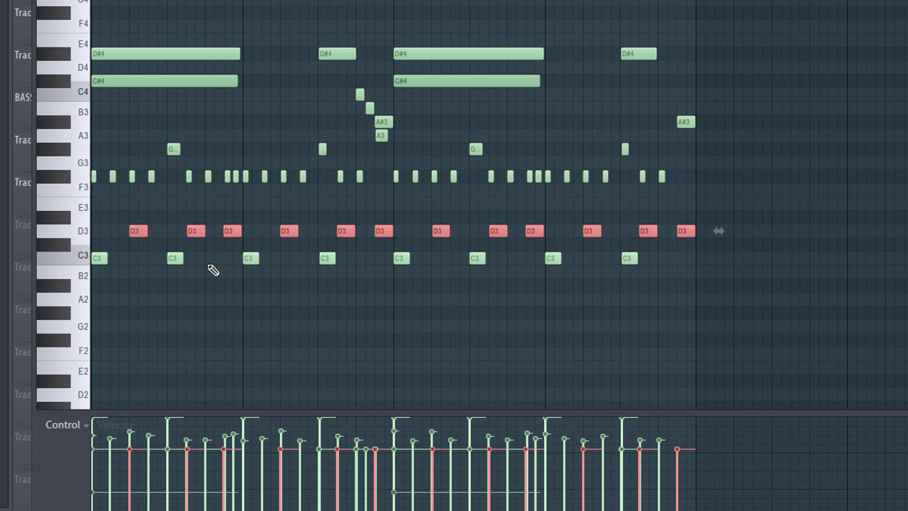
key("alt+r")
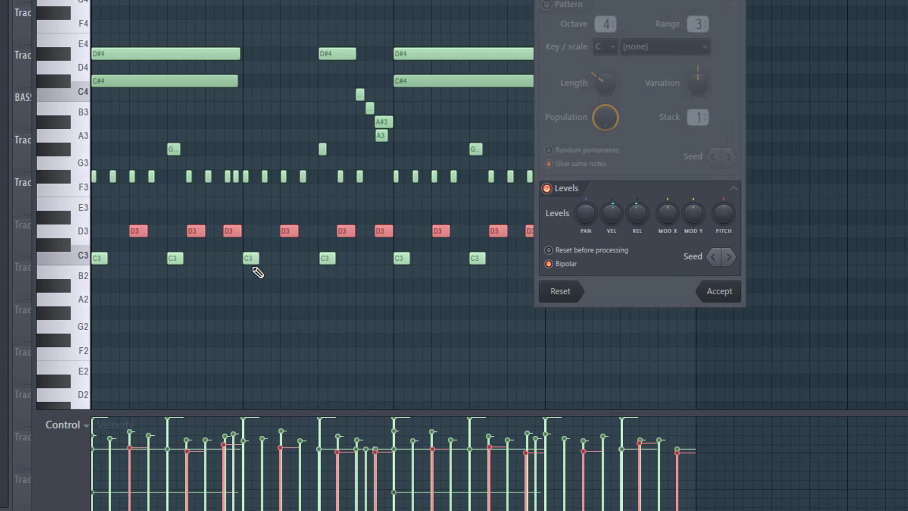
left_click(720, 291)
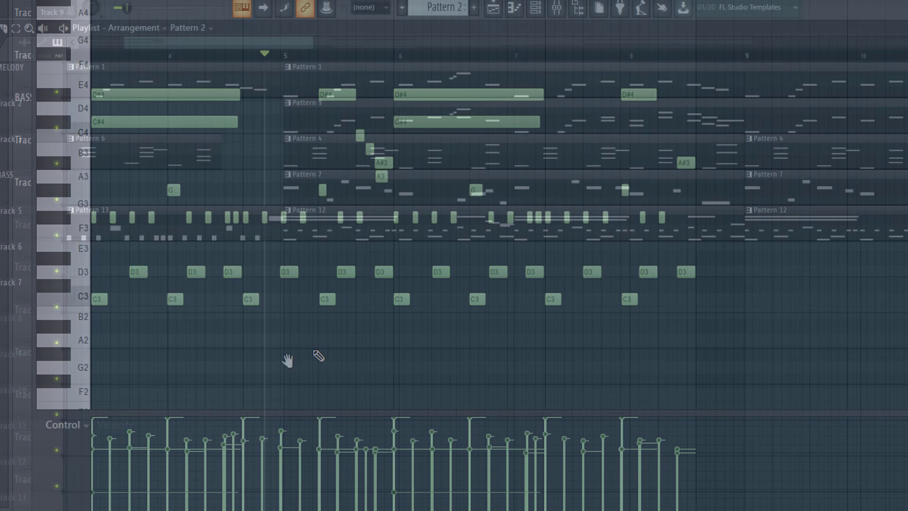
Step: Play the arrangement from the intro in bar 1 through the following sections
scroll(373, 324, "down", 3)
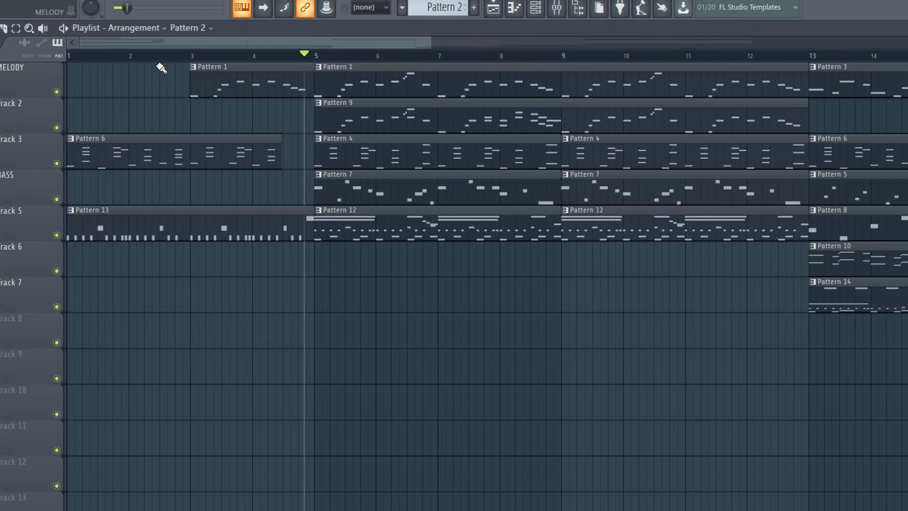
key("space")
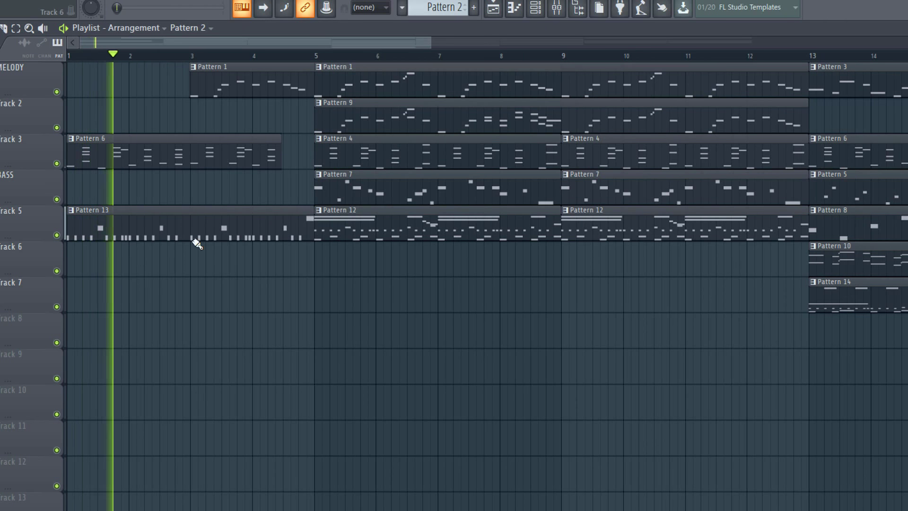
key("space")
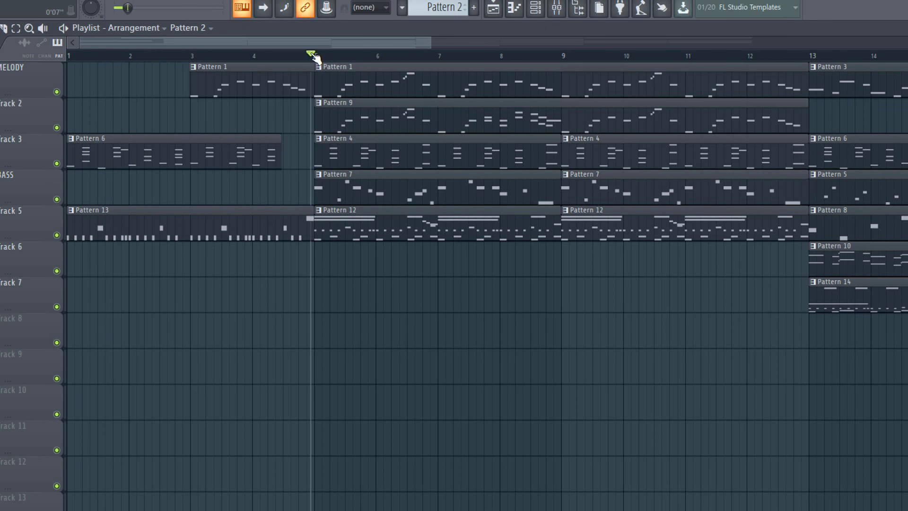
key("space")
scroll(352, 269, "down", 2)
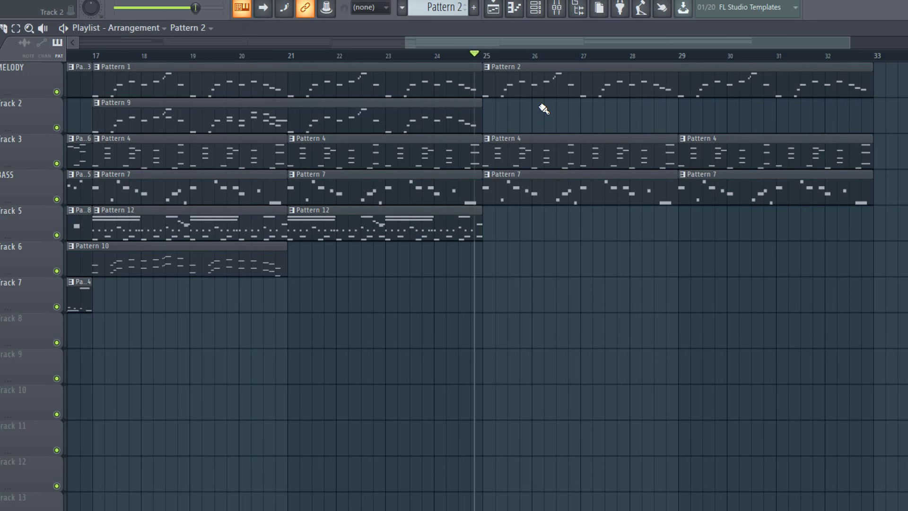
Step: Duplicate the Pattern 2, Pattern 4 and Pattern 7 clips of bars 25 to 32 so the copies start at bar 33
scroll(478, 286, "right", 4)
left_click_drag(334, 274, 610, 61)
key("ctrl+b")
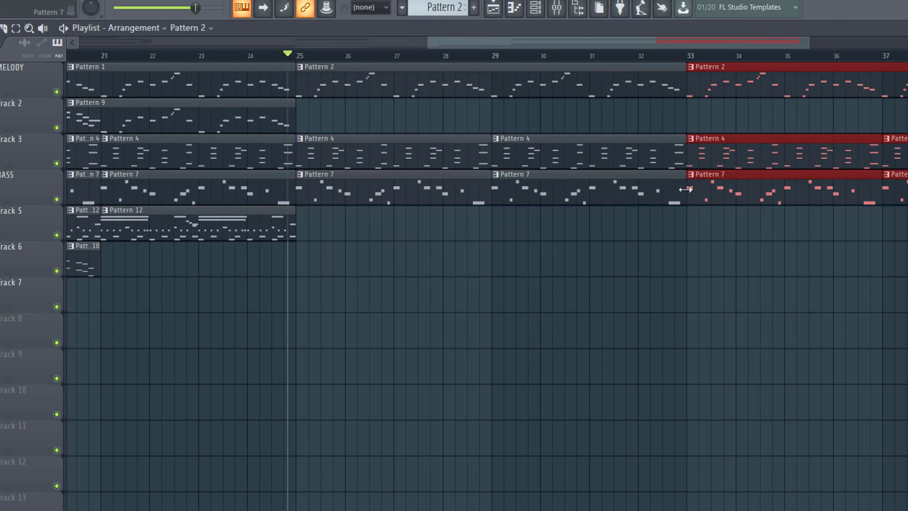
scroll(446, 238, "up", 3)
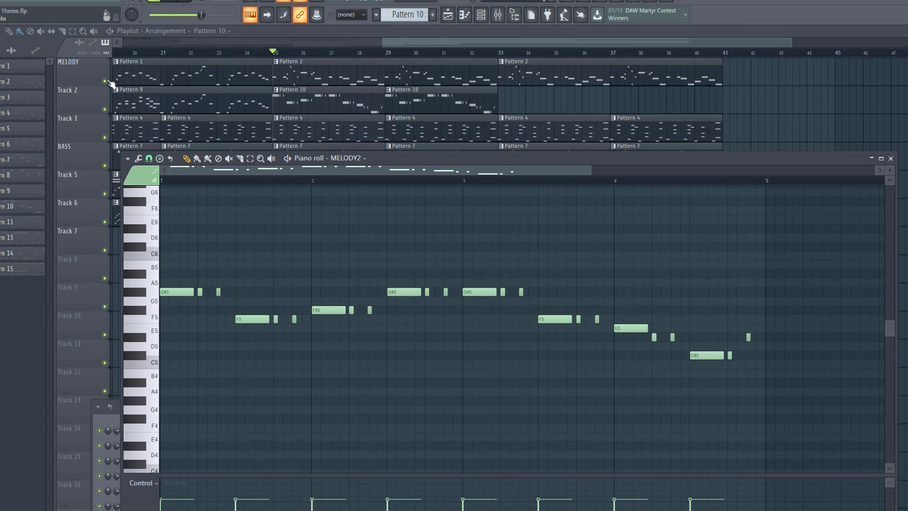
Step: Solo the MELODY track and play Pattern 2 from bar 25
left_click(105, 80, "ctrl")
key("space")
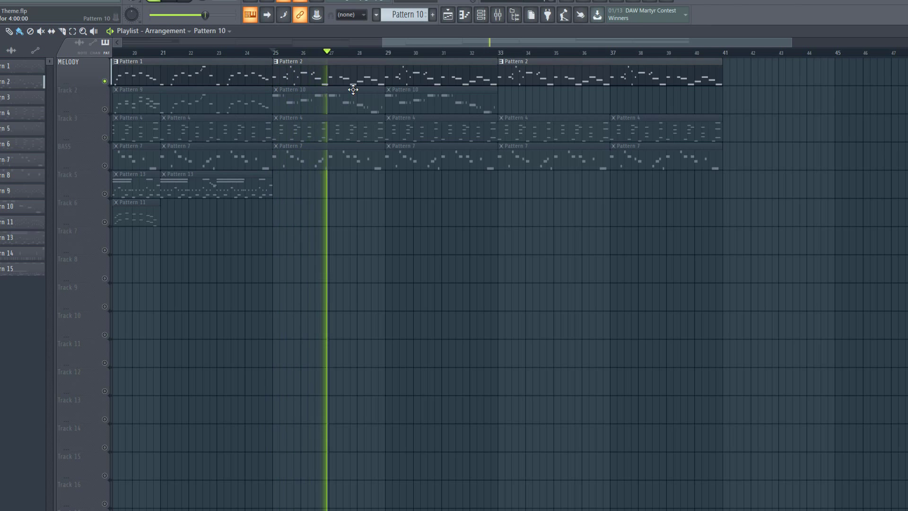
key("space")
Step: Isolate Track 2 and open its Pattern 10 clip at bar 25 in the MELODY2 piano roll
left_click(105, 109)
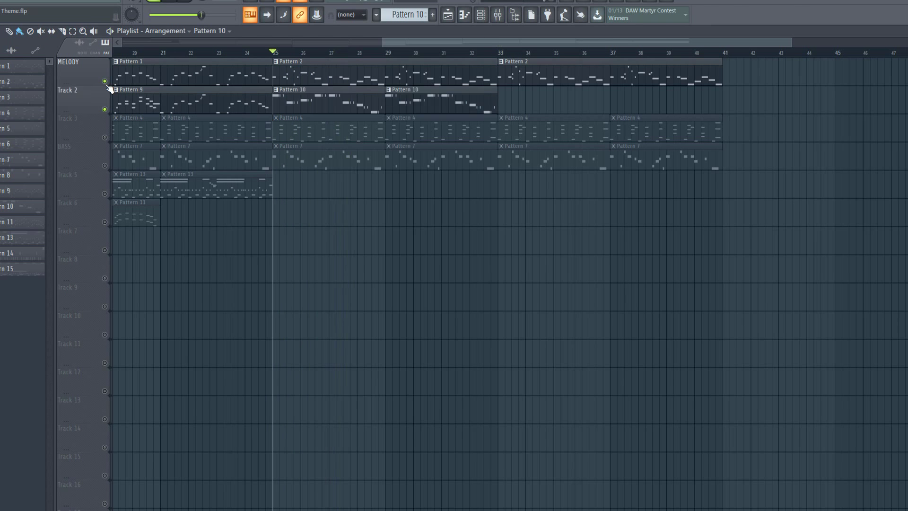
left_click(105, 81)
double_click(294, 102)
scroll(213, 100, "up", 5)
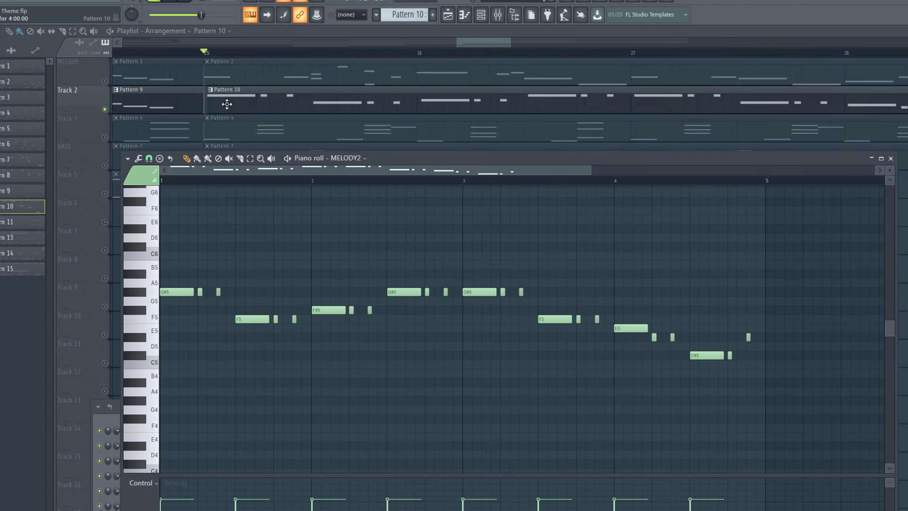
left_click(193, 105)
double_click(194, 105)
scroll(284, 240, "up", 4)
Step: Play the MELODY2 notes of Pattern 10 and examine the velocities of the short repeated notes
key("space")
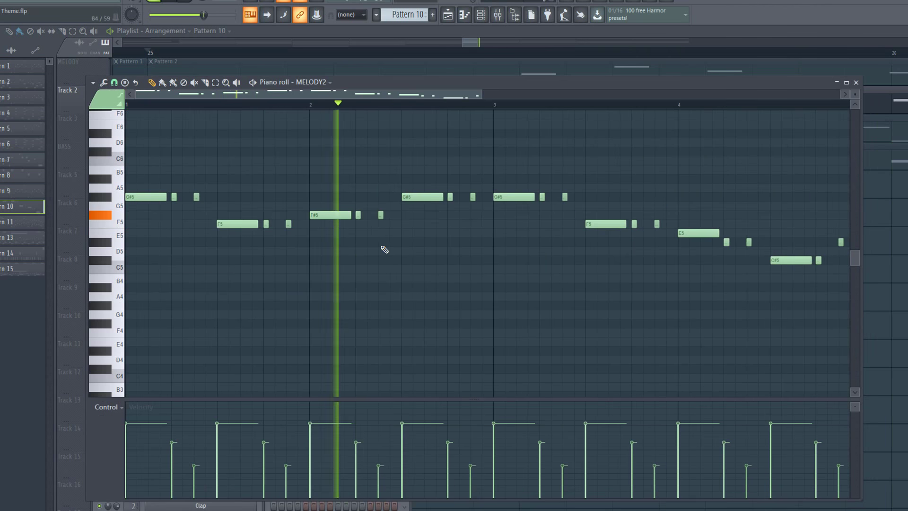
key("space")
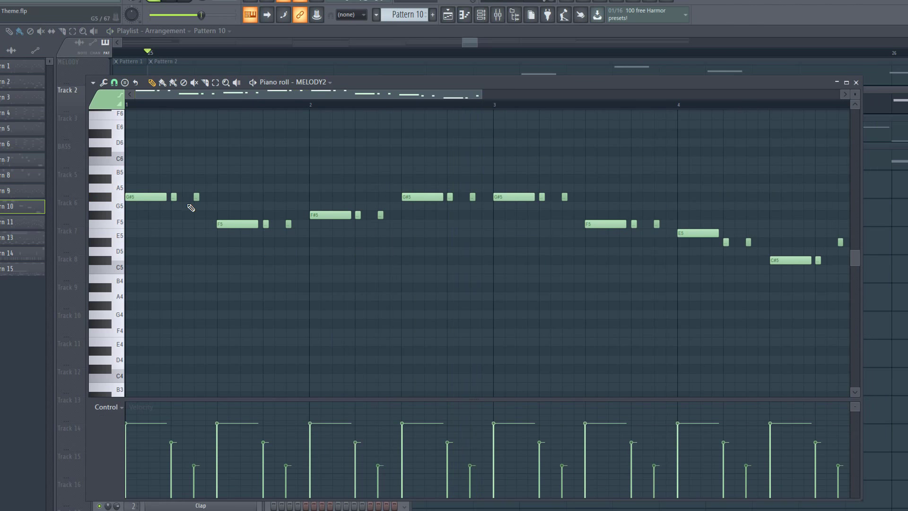
left_click_drag(210, 187, 163, 250)
left_click(179, 352)
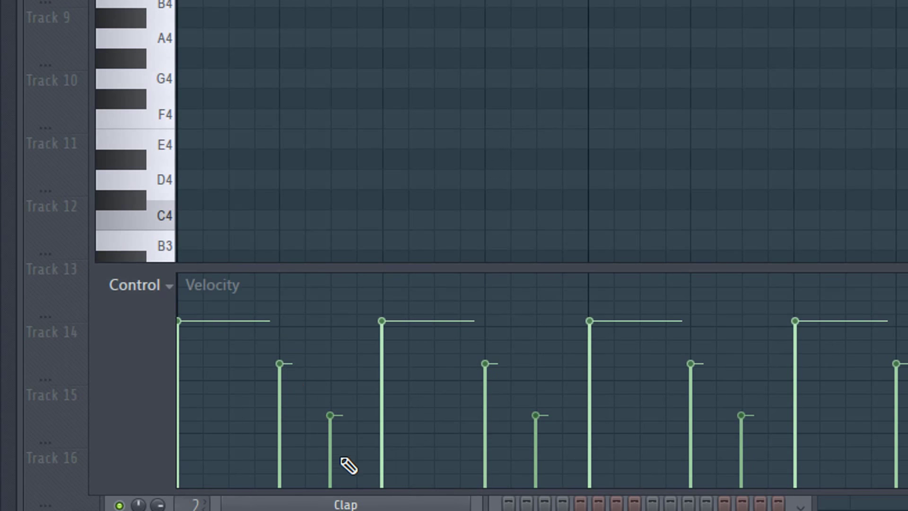
key("space")
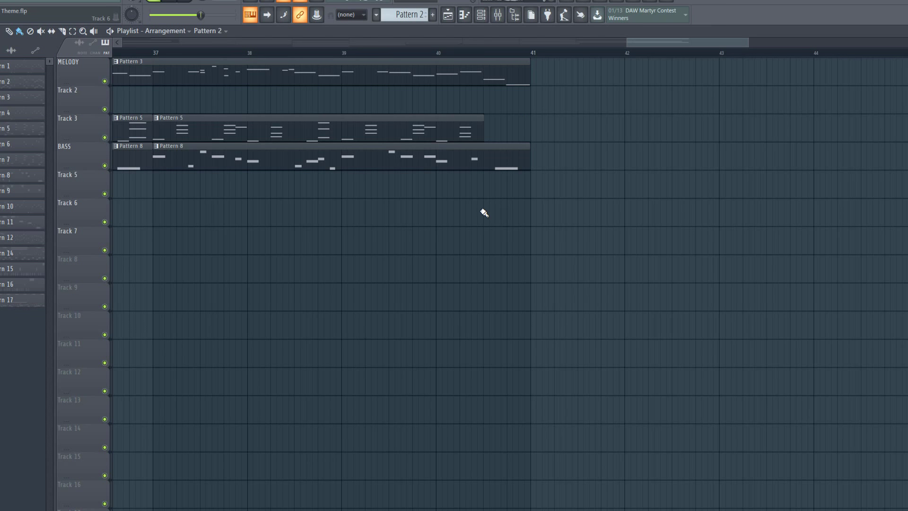
Step: Show the full arrangement, check the playhead position near its end, and play it from bar 1
scroll(485, 213, "down", 5)
left_click_drag(471, 50, 471, 53)
scroll(450, 213, "down", 4)
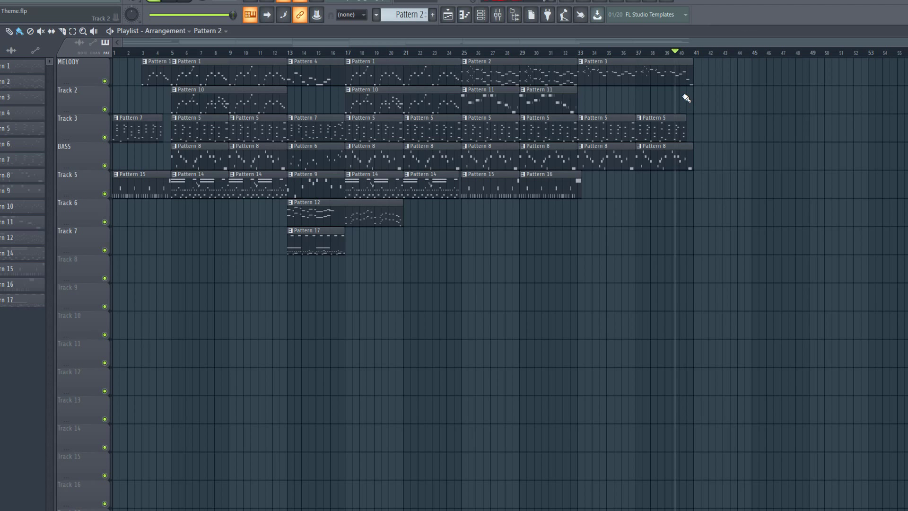
left_click_drag(677, 58, 675, 59)
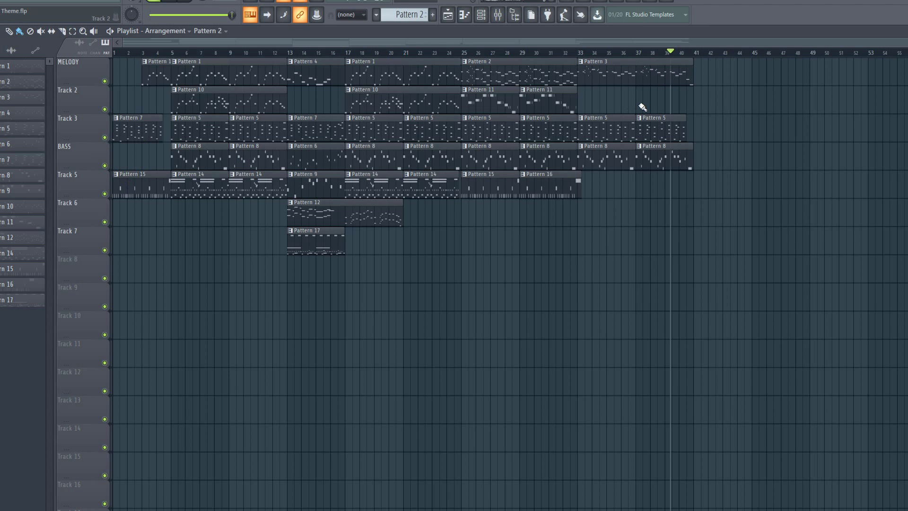
key("space")
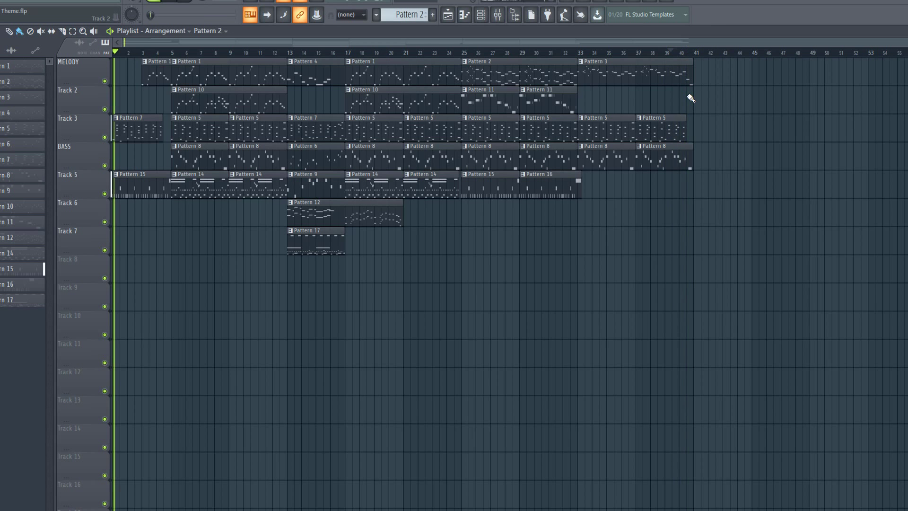
key("space")
key("F11")
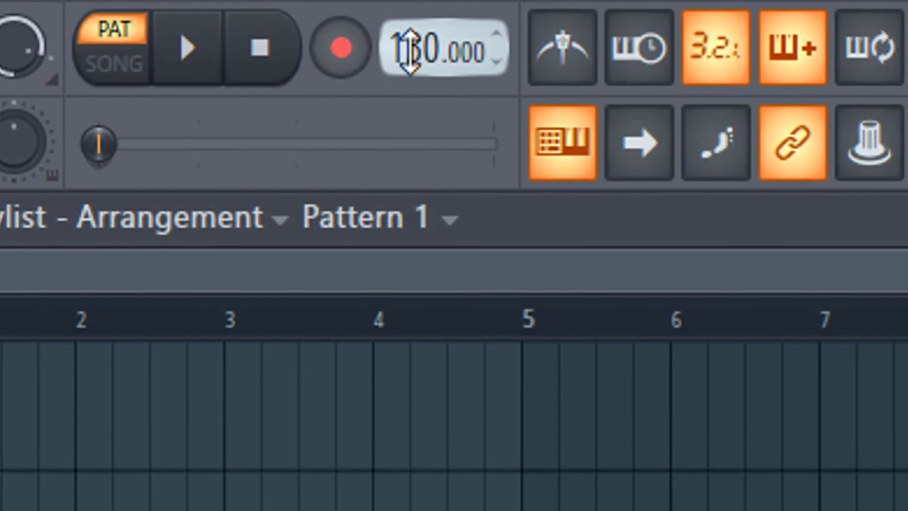
Step: Set the new project's tempo to 170 and start playback with the metronome enabled
left_click_drag(233, 5, 234, 1)
left_click_drag(444, 50, 444, 39)
left_click(607, 60)
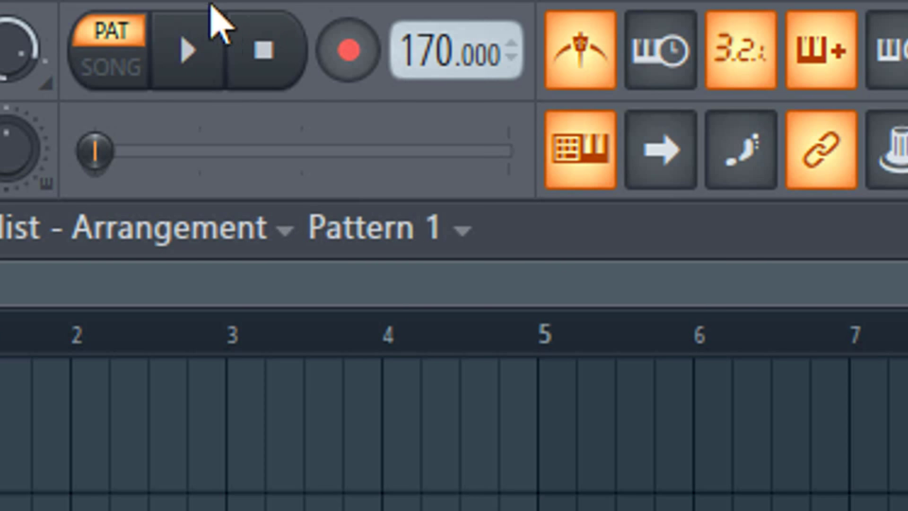
left_click(194, 37)
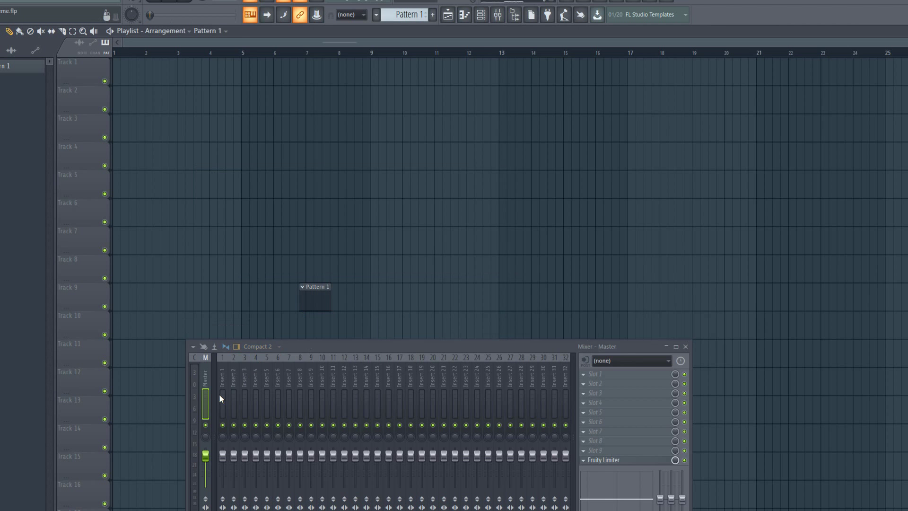
Step: Link the selected channel to mixer Insert 1 and reposition the window
left_click(220, 394)
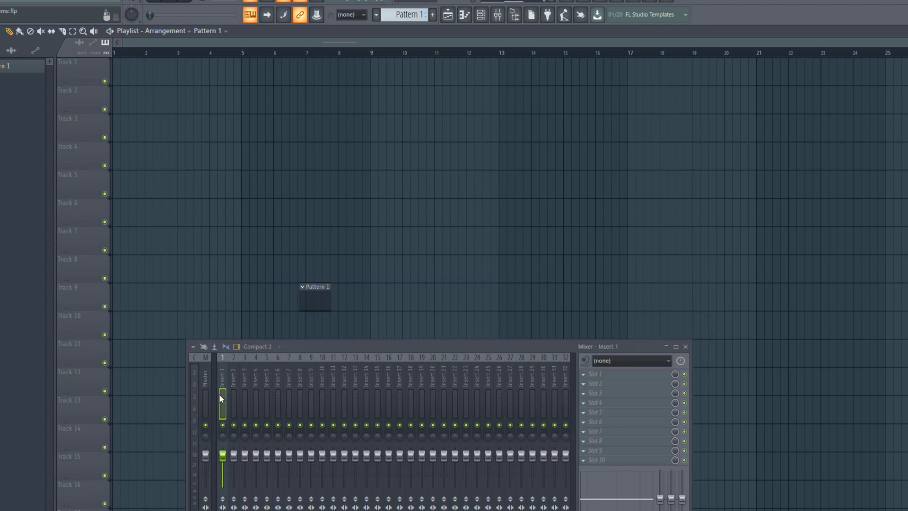
key("ctrl+l")
left_click_drag(280, 363, 248, 299)
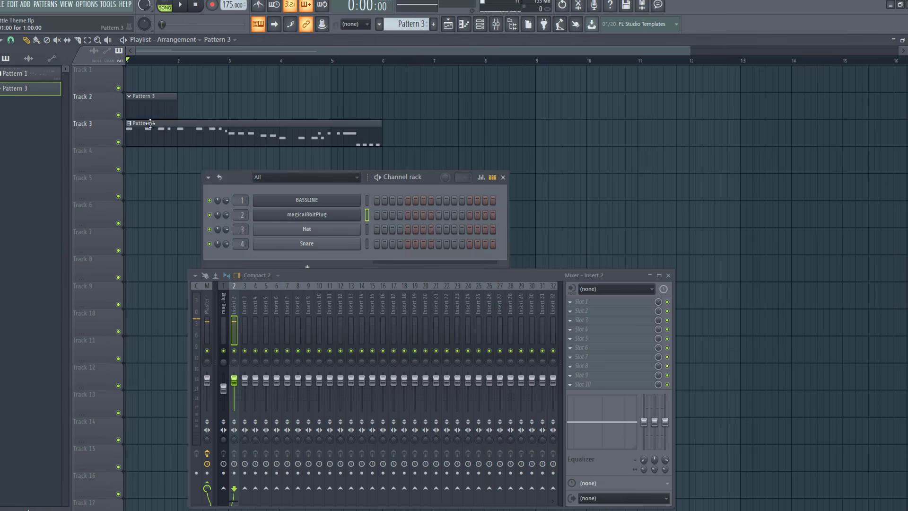
Step: Open Pattern 1's BASSLINE notes in the piano roll and audition the opening G3 bass note
left_click(472, 26)
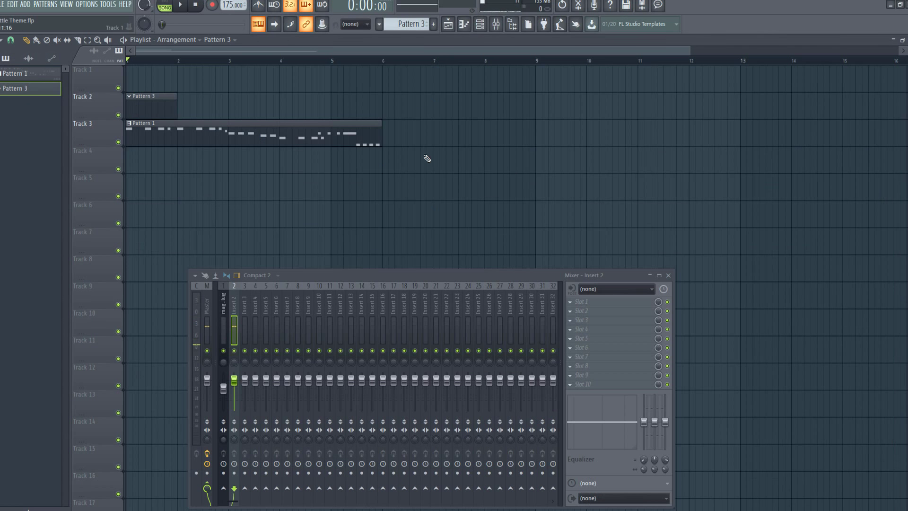
left_click(480, 23)
left_click(383, 190)
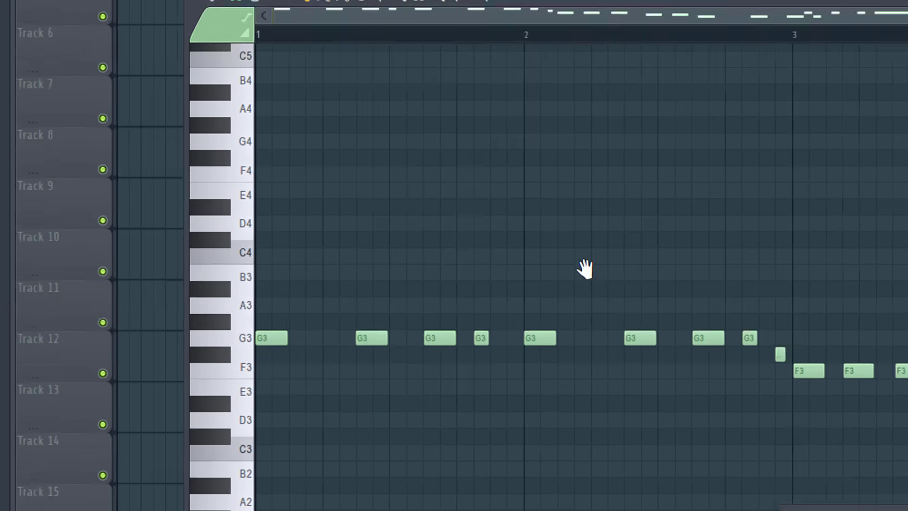
left_click(240, 340)
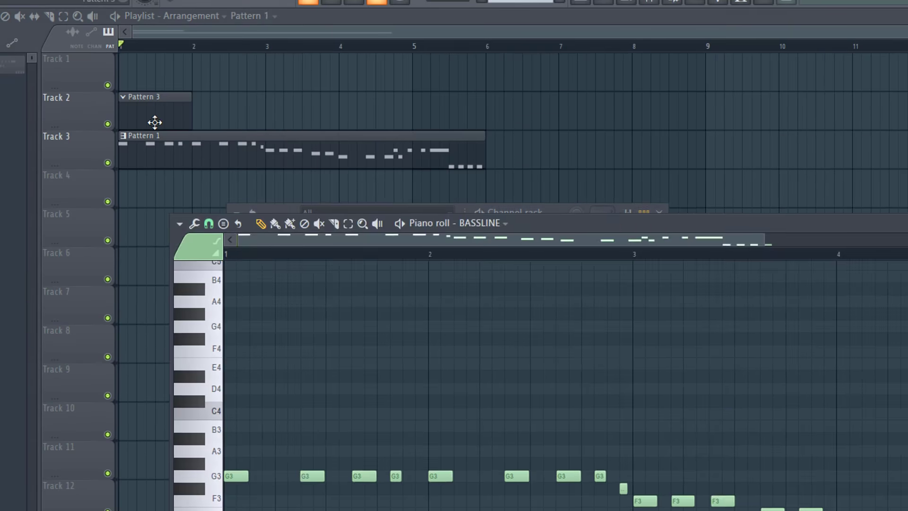
Step: Write a five-bar chord progression for the magical8bitPlug channel in Pattern 3 and play it with the bassline
key("F7")
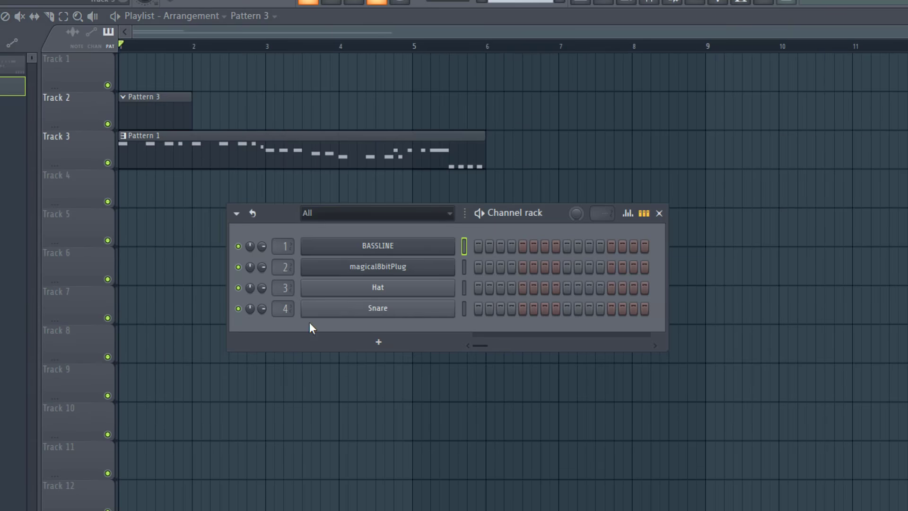
left_click(381, 268)
left_click(625, 1)
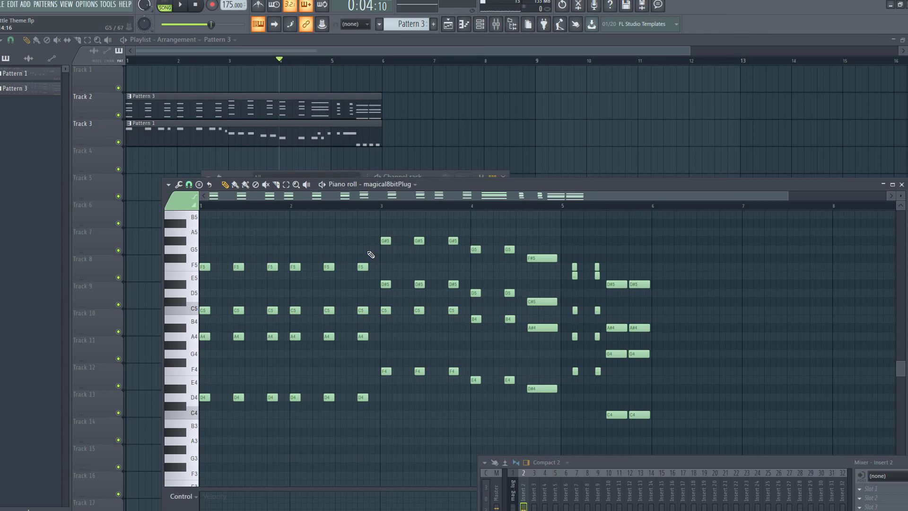
key("space")
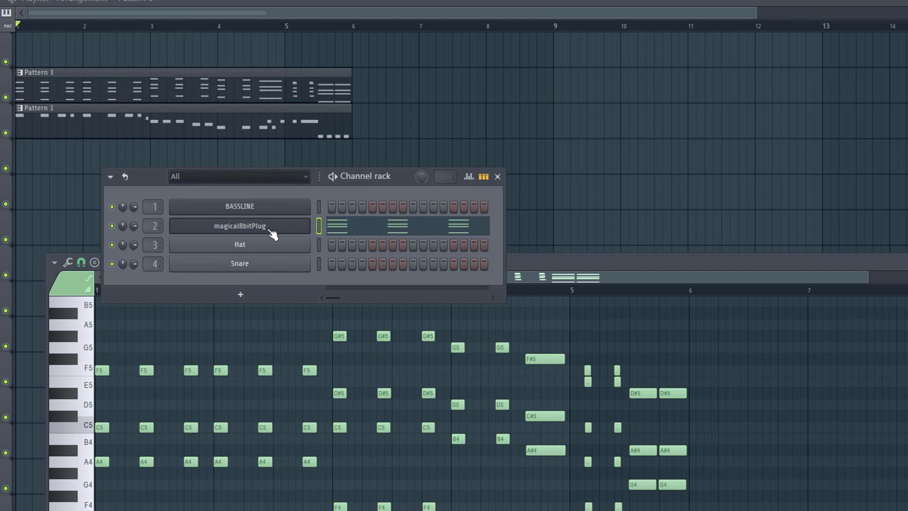
Step: Select the magical8bitPlug channel, and solo Track 3 to play the Pattern 1 bassline on its own
left_click(235, 224)
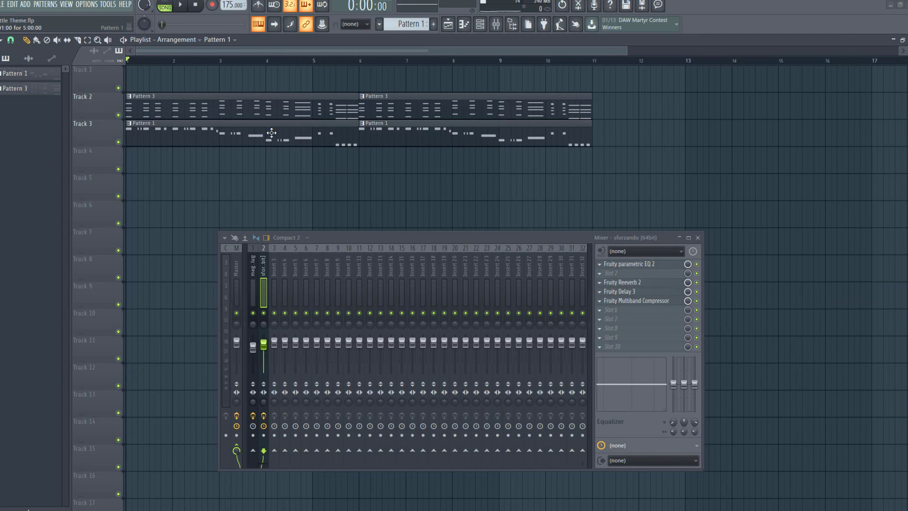
right_click(119, 142)
key("space")
scroll(152, 161, "up", 1)
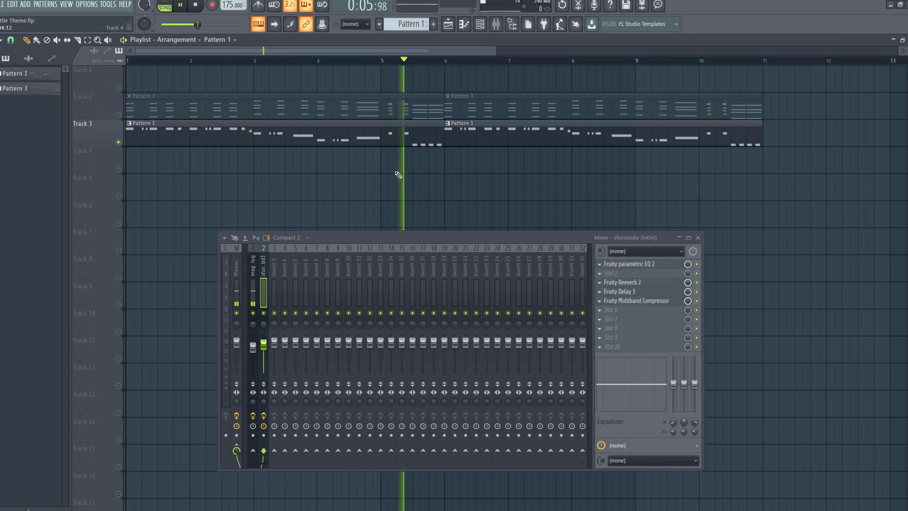
key("space")
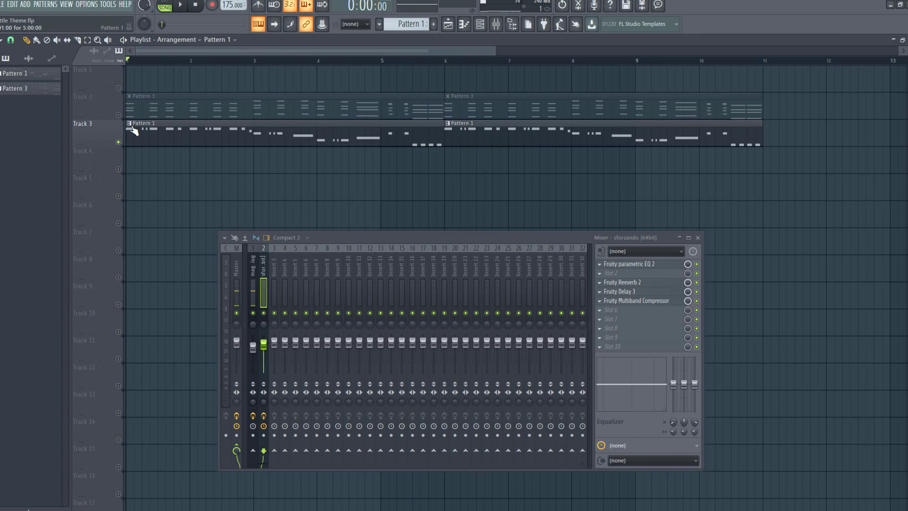
Step: Isolate the chord track, review the parametric EQ, delay and multiband compressor on its sforzando mixer insert, and play it
left_click(119, 116)
left_click(119, 142)
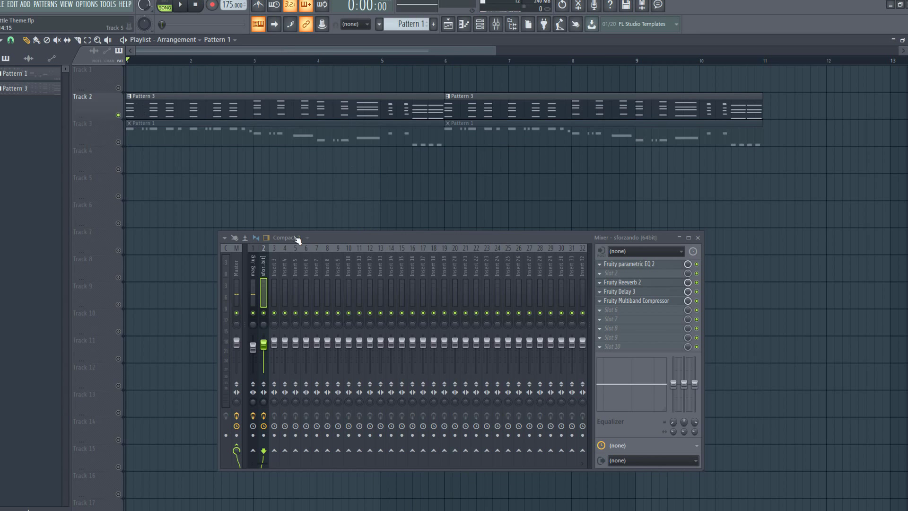
left_click(665, 269)
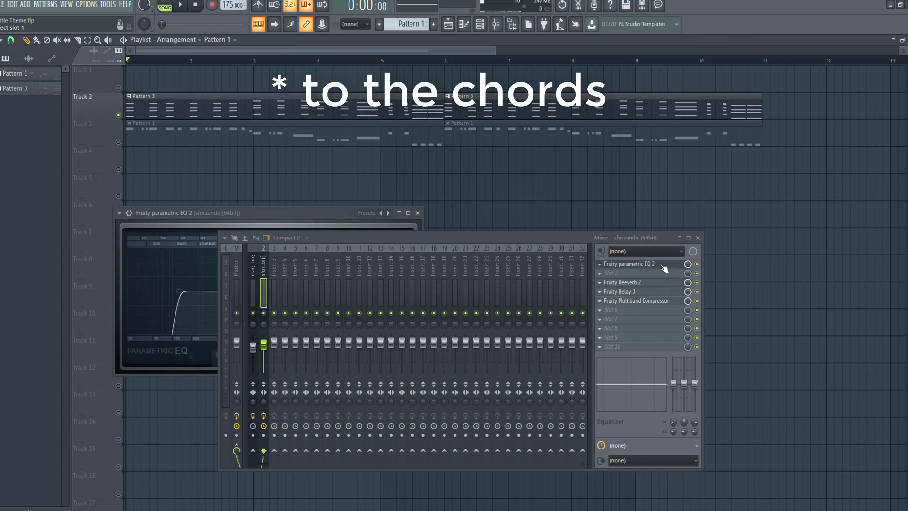
left_click_drag(327, 224, 278, 134)
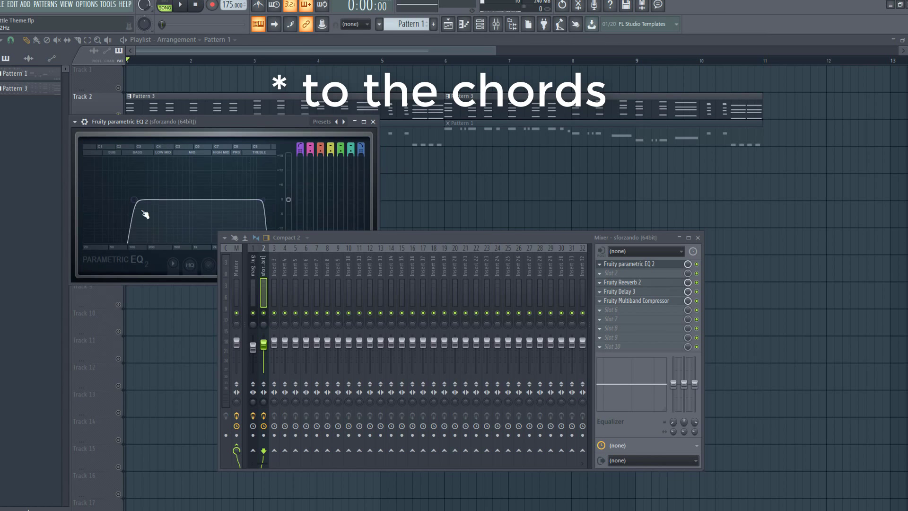
left_click(373, 122)
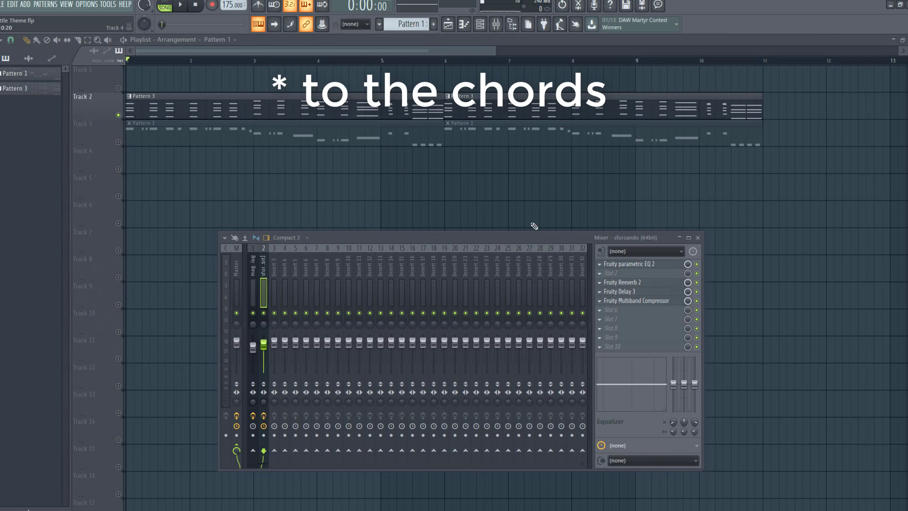
left_click(643, 293)
left_click(397, 150)
left_click(636, 301)
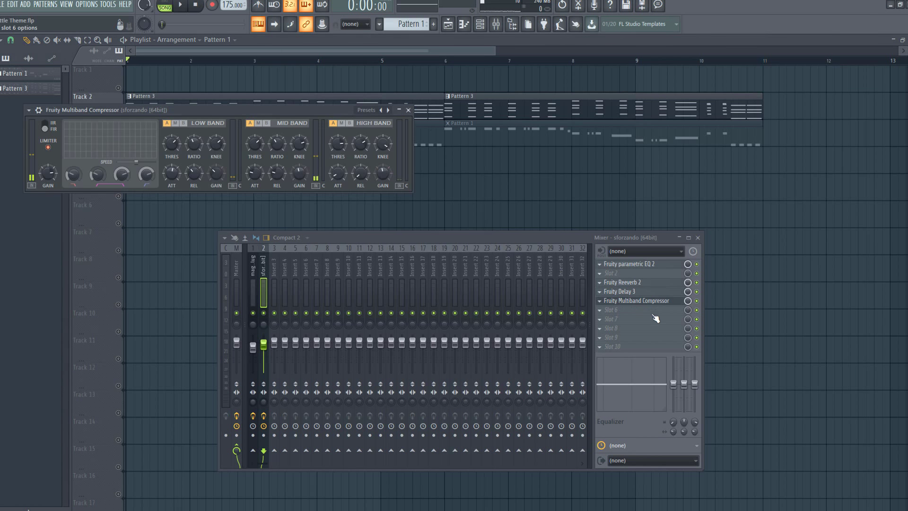
left_click(408, 110)
key("space")
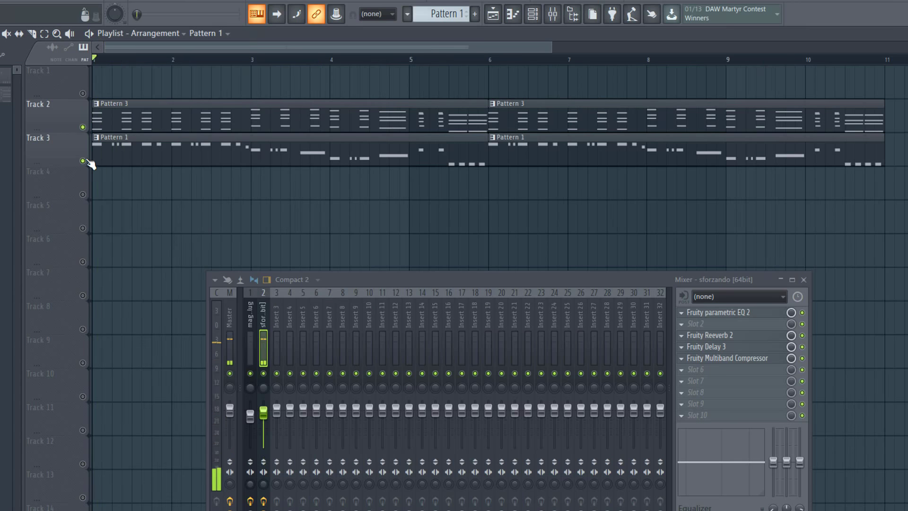
left_click(119, 142)
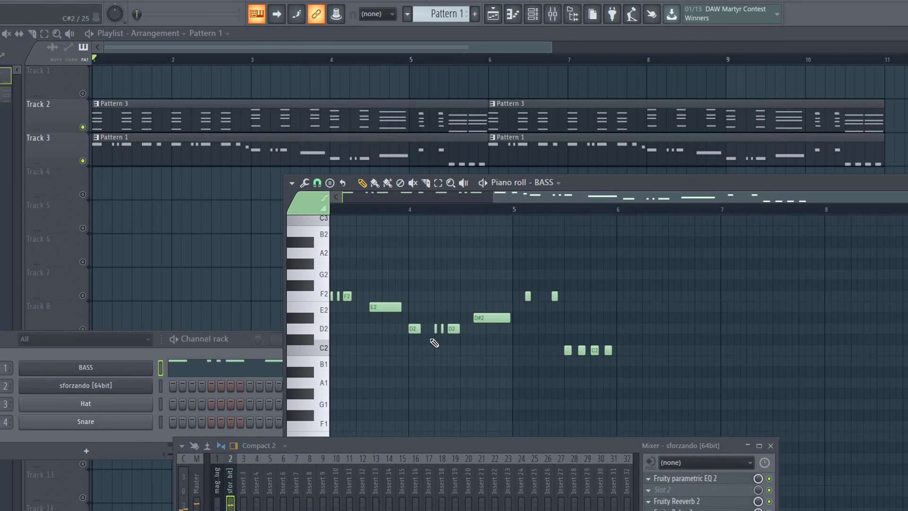
Step: Play the arrangement and select the D2 notes in bar 4 of the BASS piano roll
key("space")
left_click_drag(645, 330, 509, 352)
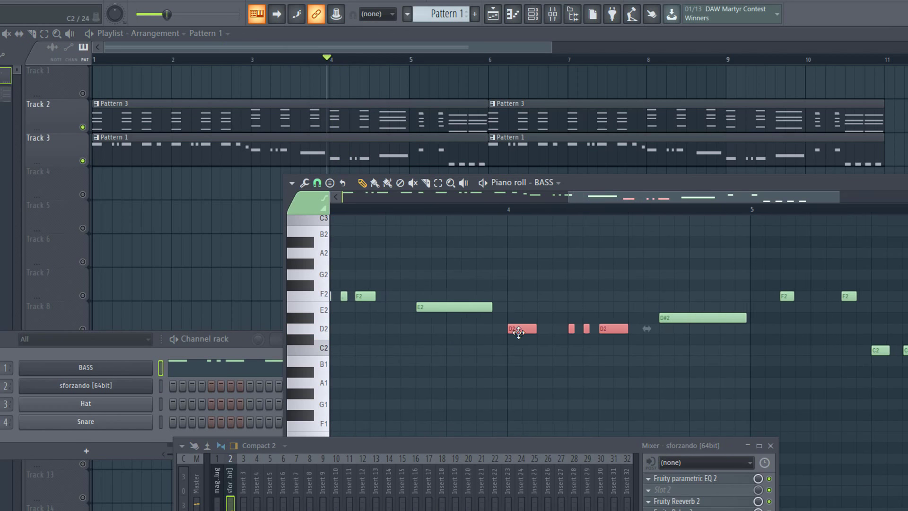
scroll(520, 329, "up", 2)
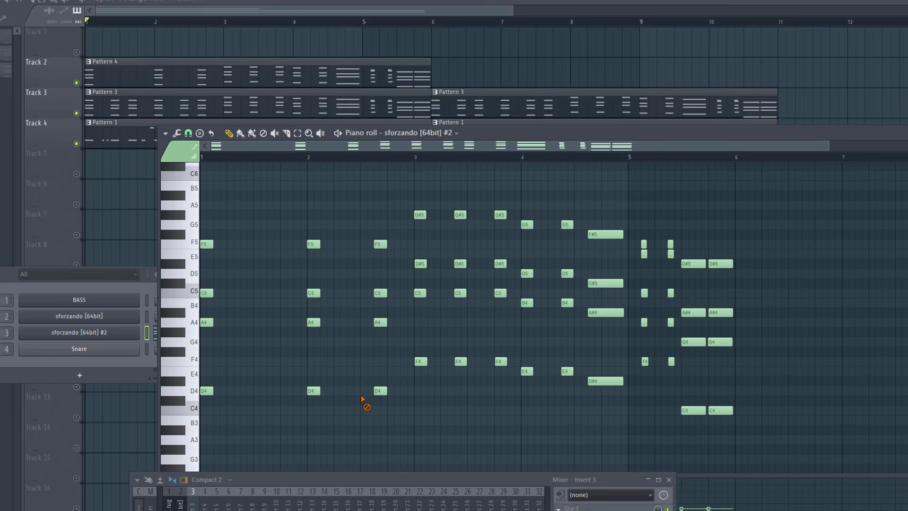
Step: Delete the second chord hit in bar 2 of sforzando #2, stretch the remaining bar 1 and 2 chords to nearly full bars, and play them
right_click(386, 292)
right_click(381, 244)
left_click_drag(371, 210, 199, 400)
left_click_drag(320, 322, 409, 322)
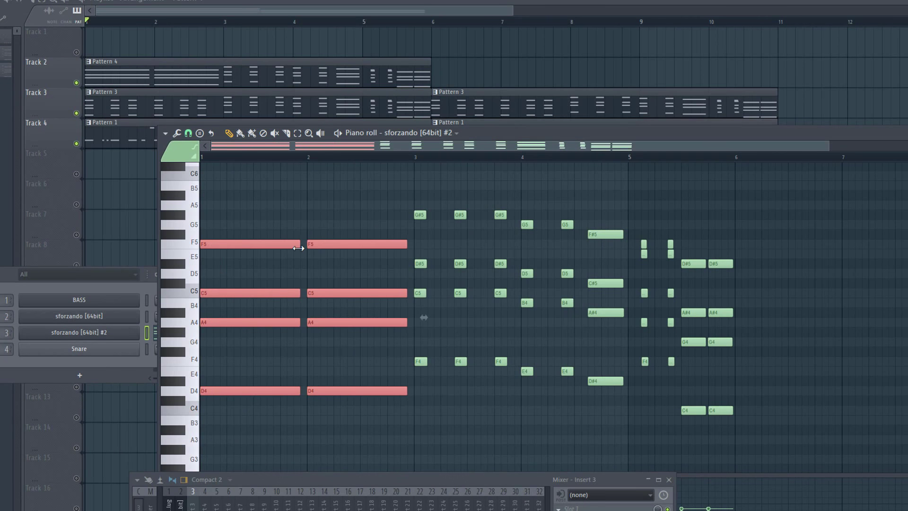
key("space")
scroll(326, 255, "down", 1)
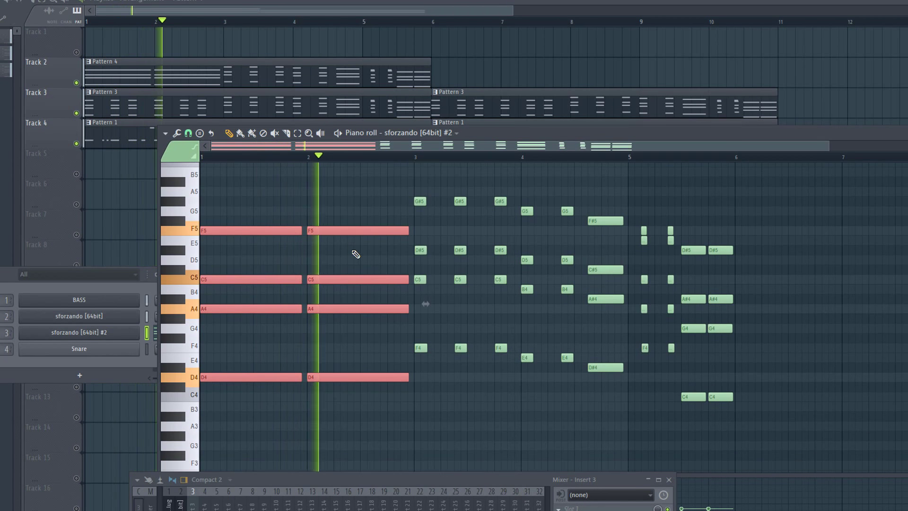
key("space")
Step: Delete repeated chord notes in bar 3 of the sforzando #2 part and select the chord that remains
scroll(451, 262, "up", 2)
right_click(405, 276)
right_click(404, 228)
right_click(405, 305)
left_click_drag(427, 194, 349, 408)
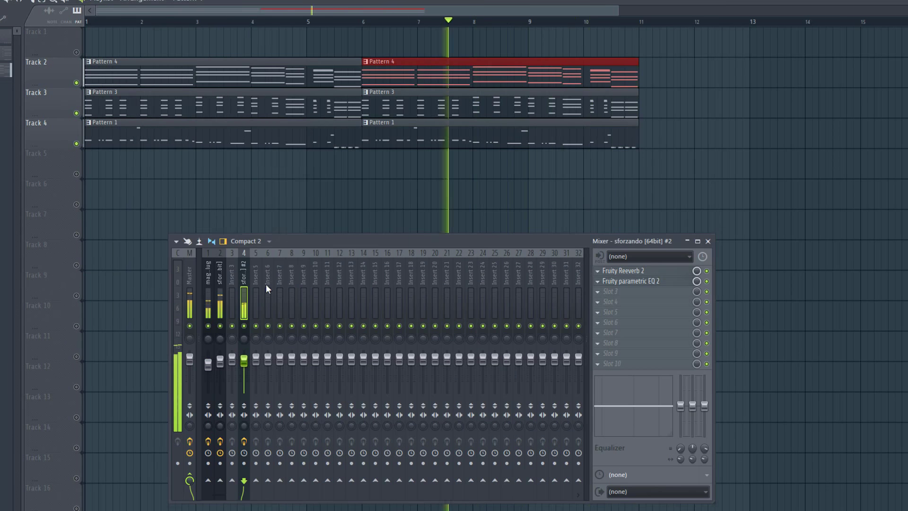
Step: Deselect the second Pattern 4 clip and listen to the held chords layered with Patterns 3 and 1
key("Escape")
scroll(280, 186, "down", 2)
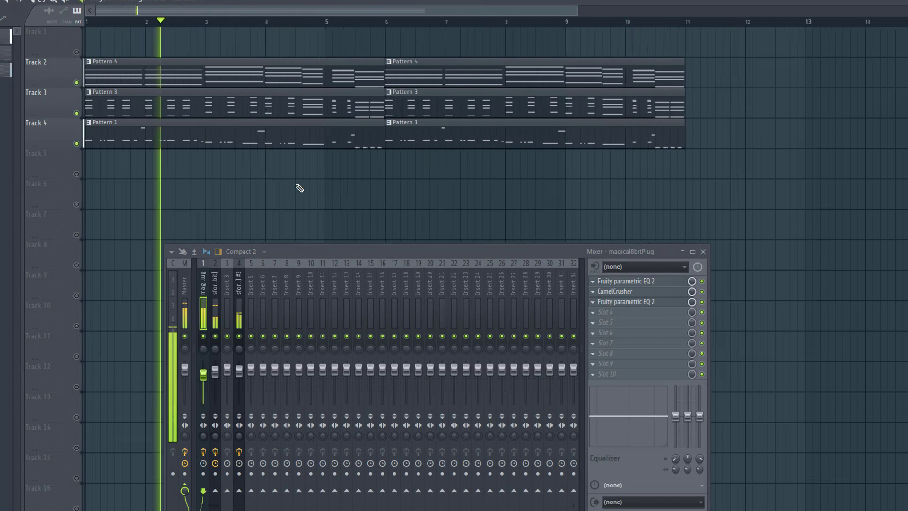
scroll(100, 127, "up", 3)
key("space")
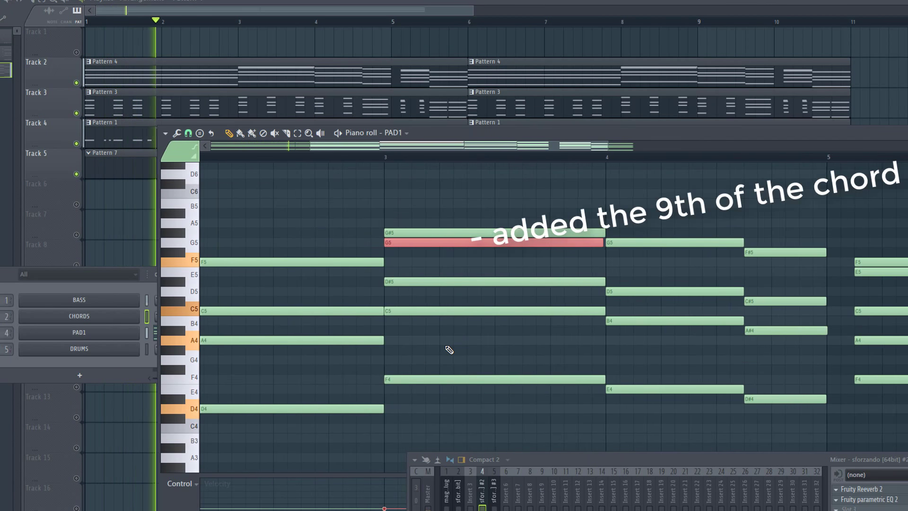
Step: Play Patterns 7 and 8 together, and solo Track 7 to hear Pattern 8 alone
scroll(382, 336, "down", 1)
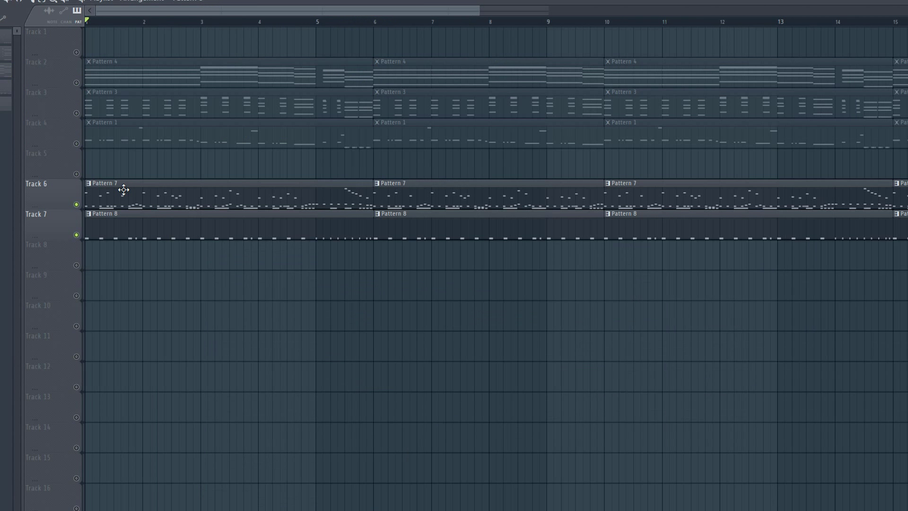
scroll(125, 179, "up", 2)
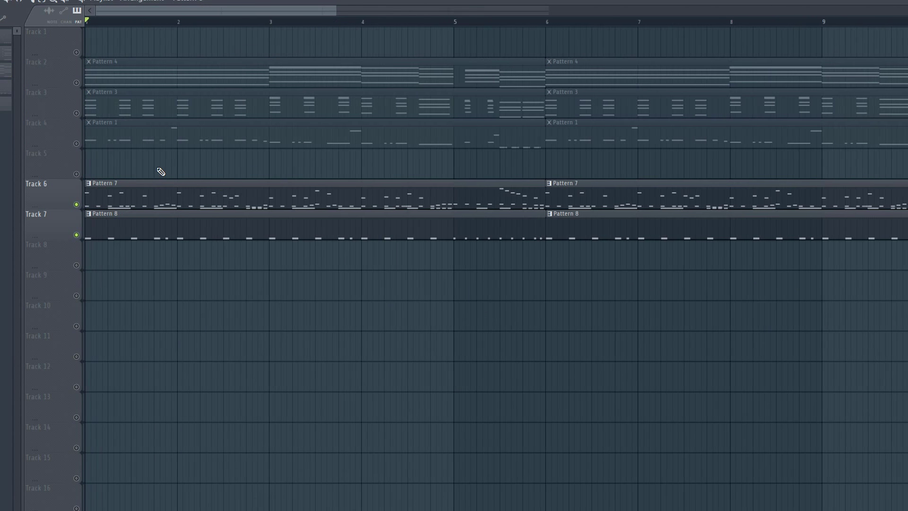
key("space")
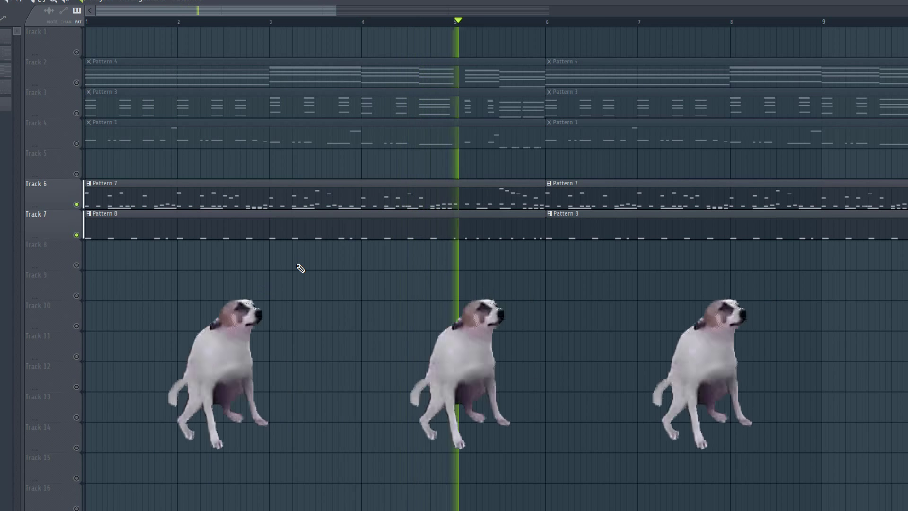
key("space")
right_click(76, 234)
key("space")
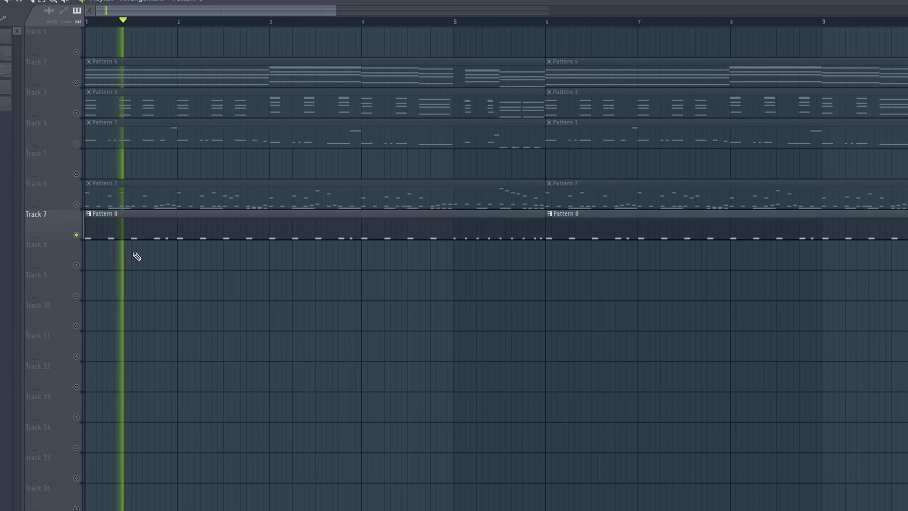
key("space")
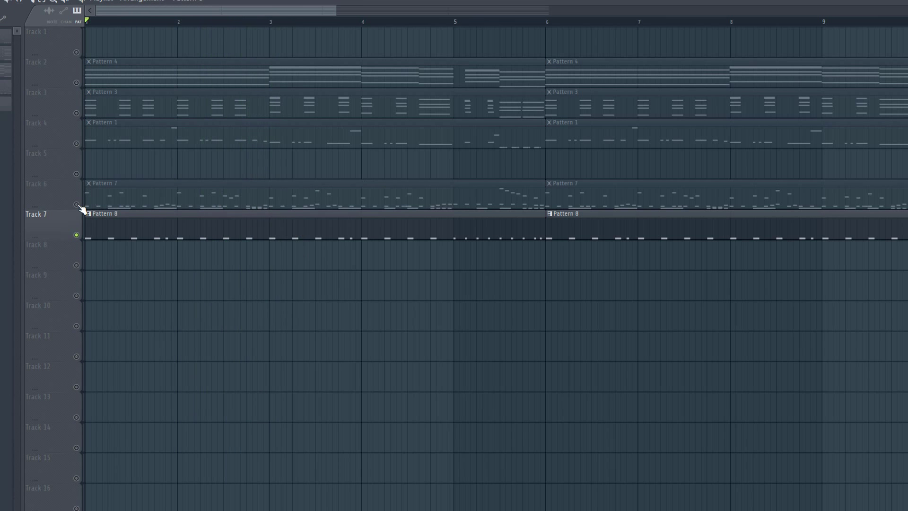
Step: Open Pattern 7's DRUMS notes in the piano roll and examine the percussion rhythm across its five bars
double_click(106, 200)
scroll(220, 256, "up", 3)
scroll(158, 243, "up", 4)
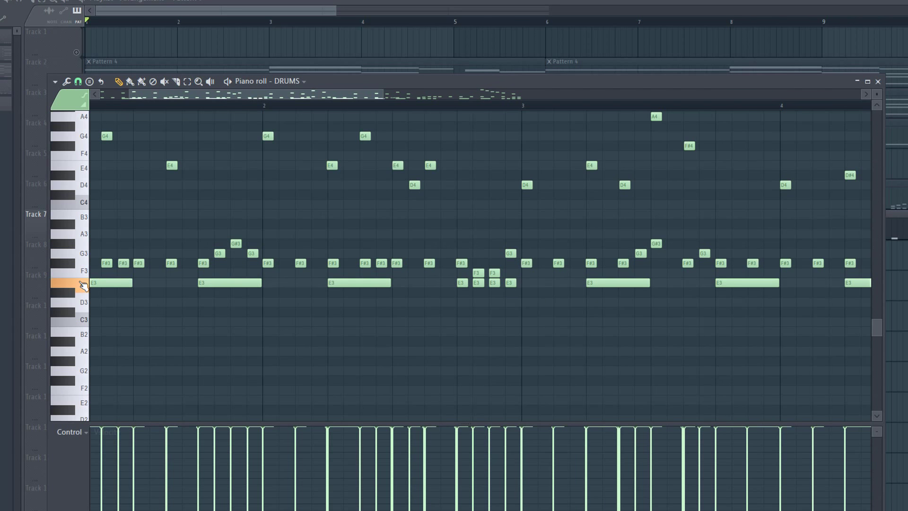
scroll(263, 151, "down", 4)
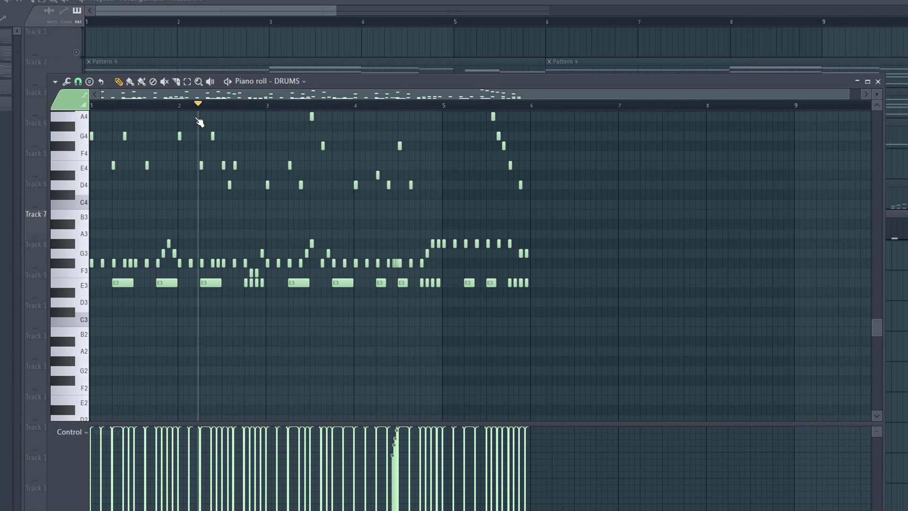
scroll(202, 122, "up", 4)
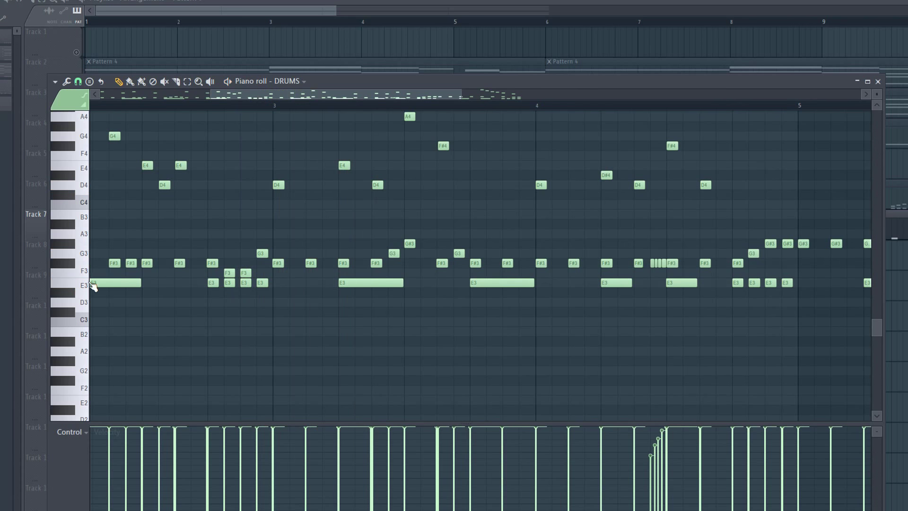
scroll(260, 296, "down", 4)
scroll(391, 266, "up", 3)
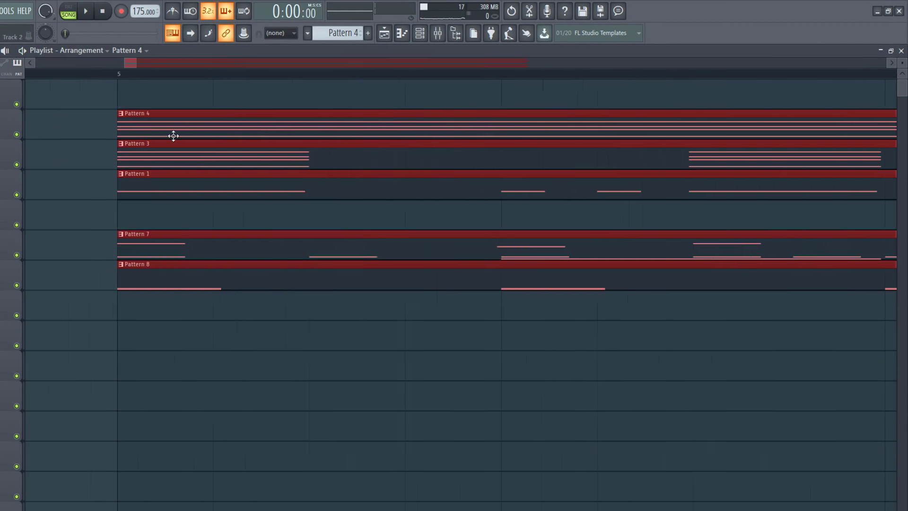
Step: Audition the descending Pattern 12 run at bar 9 and play the full arrangement from there
scroll(227, 284, "up", 3)
scroll(284, 293, "up", 2)
scroll(250, 274, "down", 3)
scroll(235, 136, "up", 2)
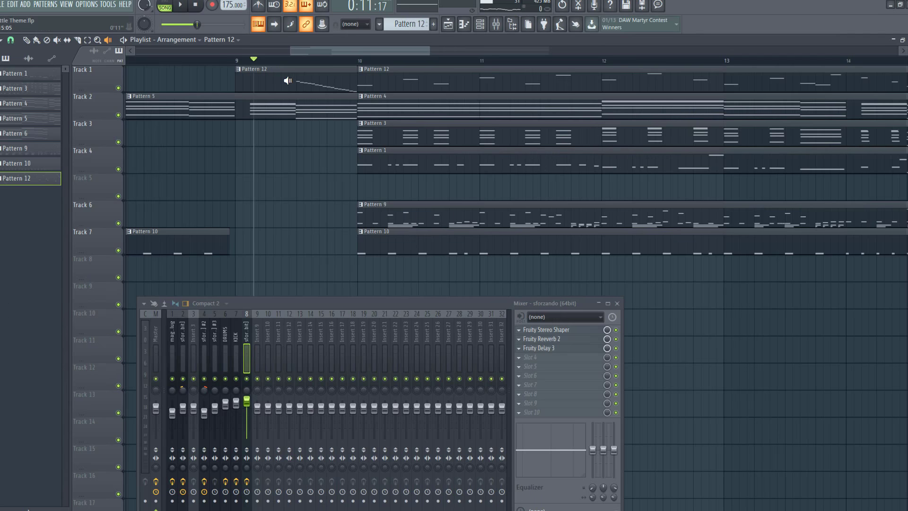
left_click(288, 83)
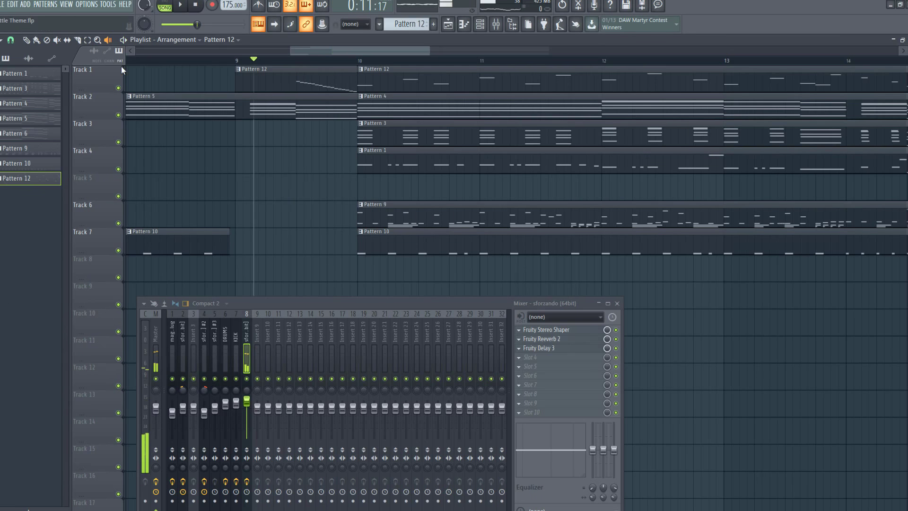
scroll(157, 125, "down", 2)
key("space")
scroll(236, 152, "down", 2)
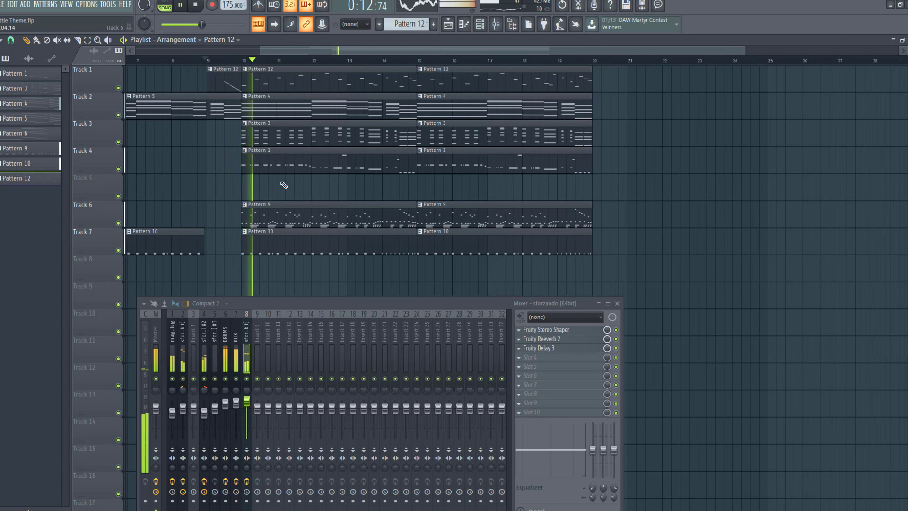
Step: Solo Track 1, open Pattern 12's sforzando notes in the piano roll, and move the mixer clear of them
left_click(119, 88, "ctrl")
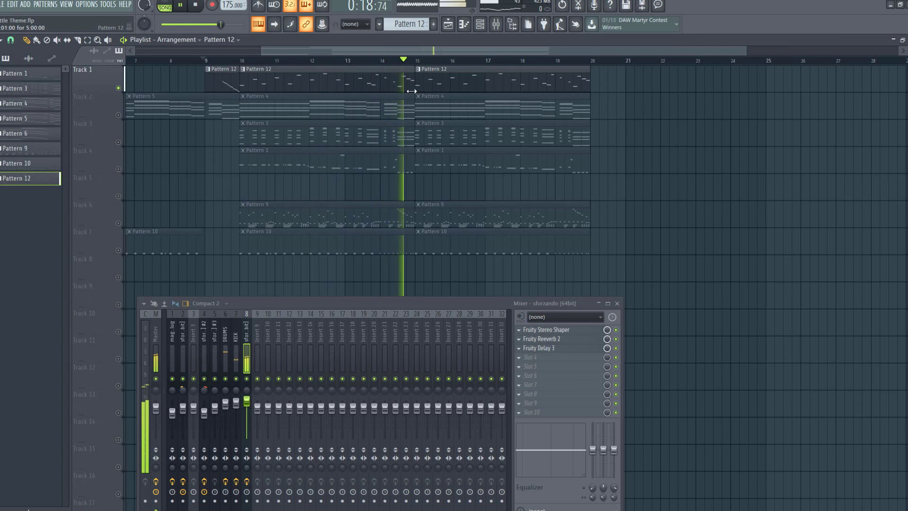
double_click(260, 84)
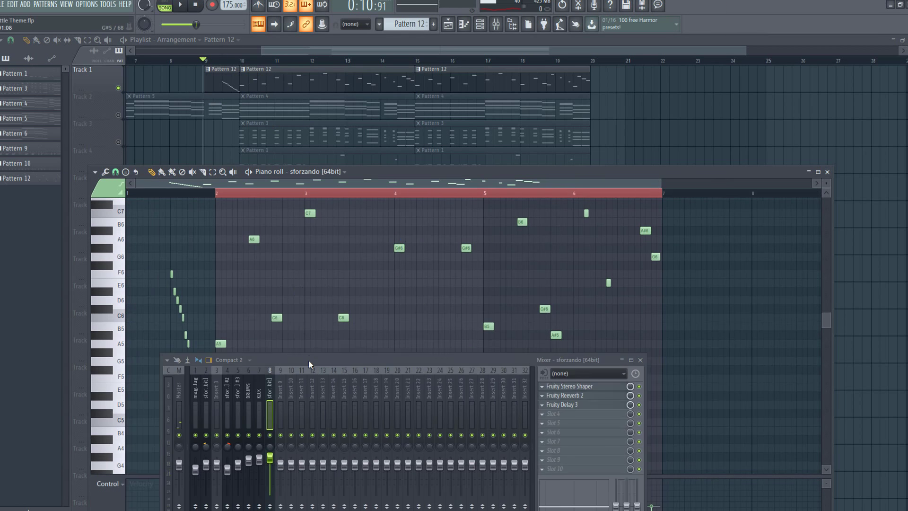
left_click_drag(310, 363, 273, 433)
Step: Examine the Pattern 12 melody notes through all bars and clear the time selection
scroll(307, 325, "right", 2)
scroll(307, 324, "up", 1)
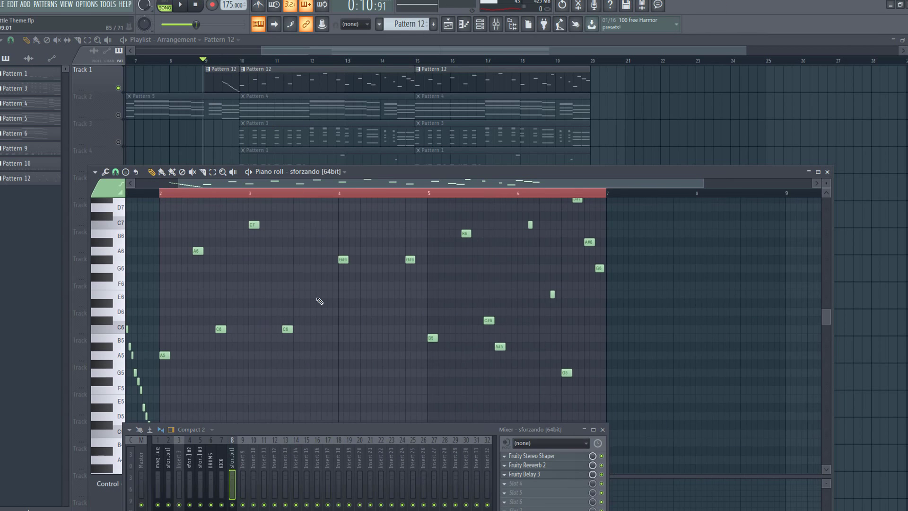
scroll(368, 284, "left", 1)
scroll(369, 265, "up", 4)
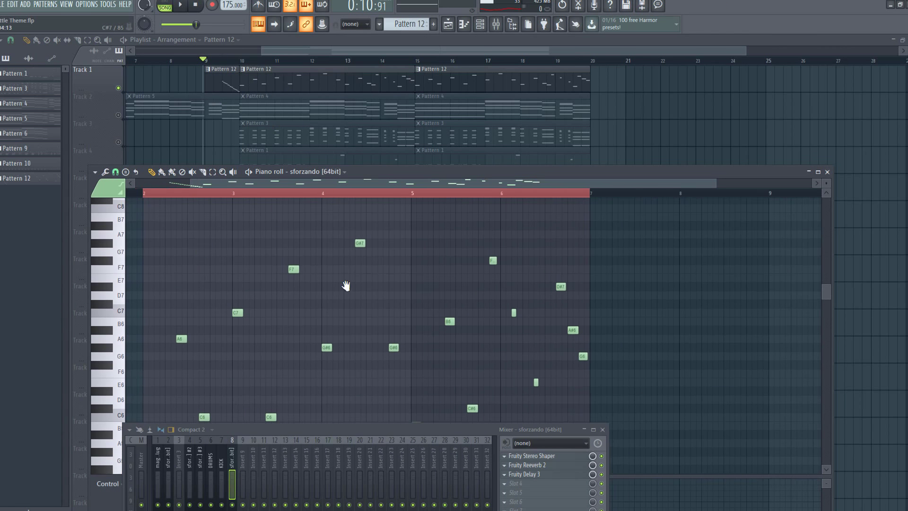
scroll(342, 297, "down", 2)
scroll(367, 345, "right", 3)
scroll(432, 374, "down", 1)
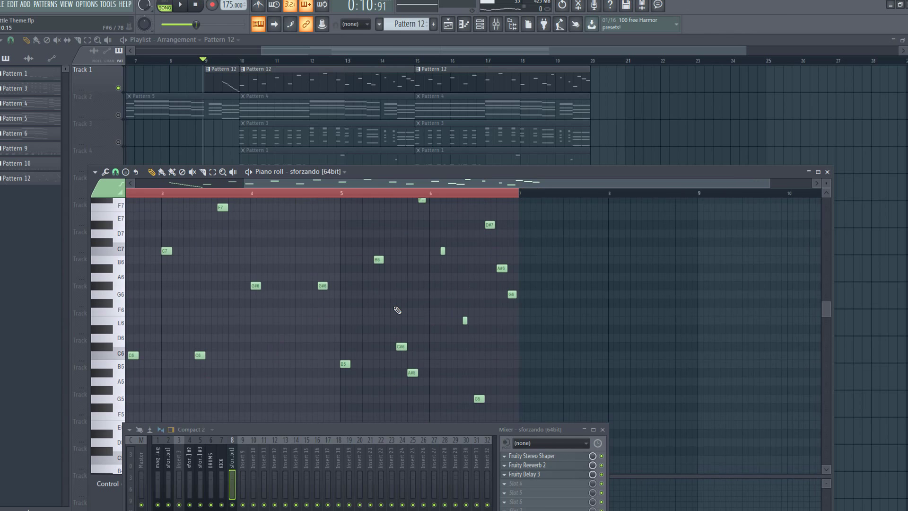
left_click(405, 253)
scroll(406, 253, "left", 4)
scroll(406, 253, "up", 1)
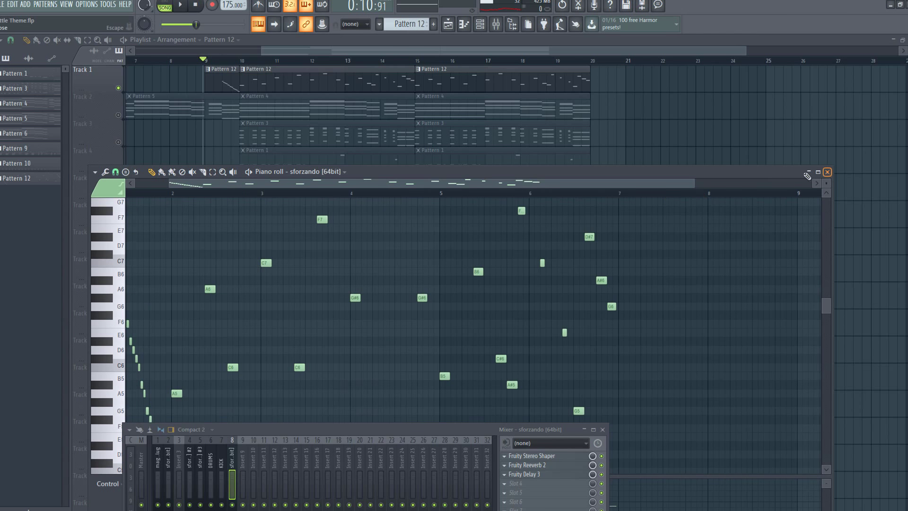
Step: Close the piano roll, switch Track 2 back on and start playback of the arrangement
left_click(828, 172)
left_click(118, 115)
key("space")
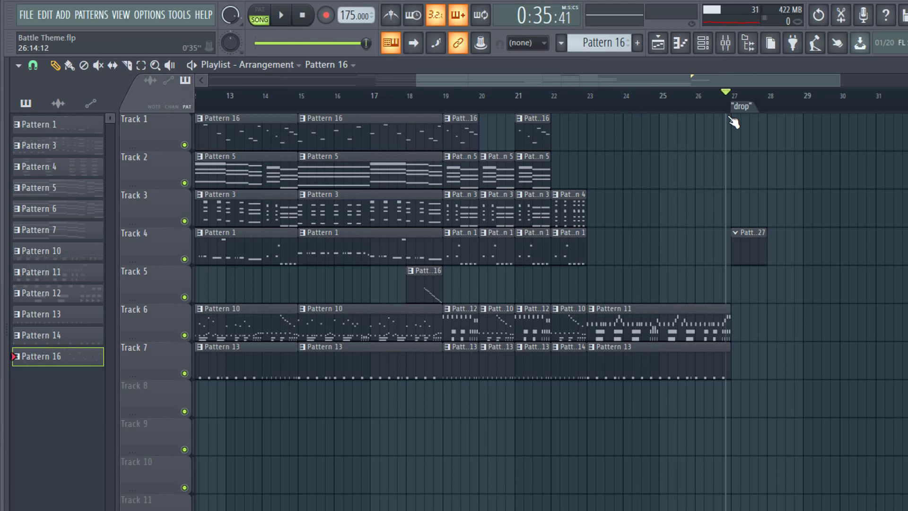
Step: Examine the playlist around the drop marker at bar 27 and the Pattern 27 clip on Track 4
scroll(632, 178, "right", 5)
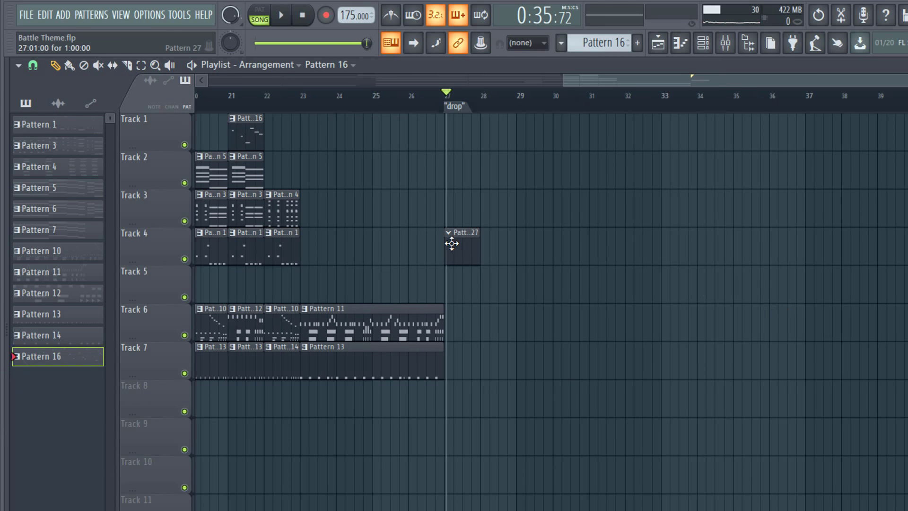
scroll(480, 227, "up", 3)
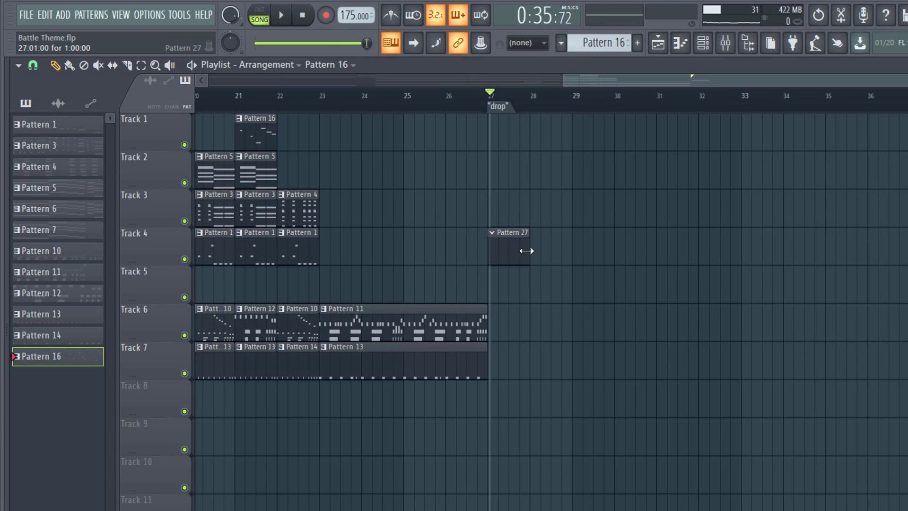
scroll(570, 271, "right", 2)
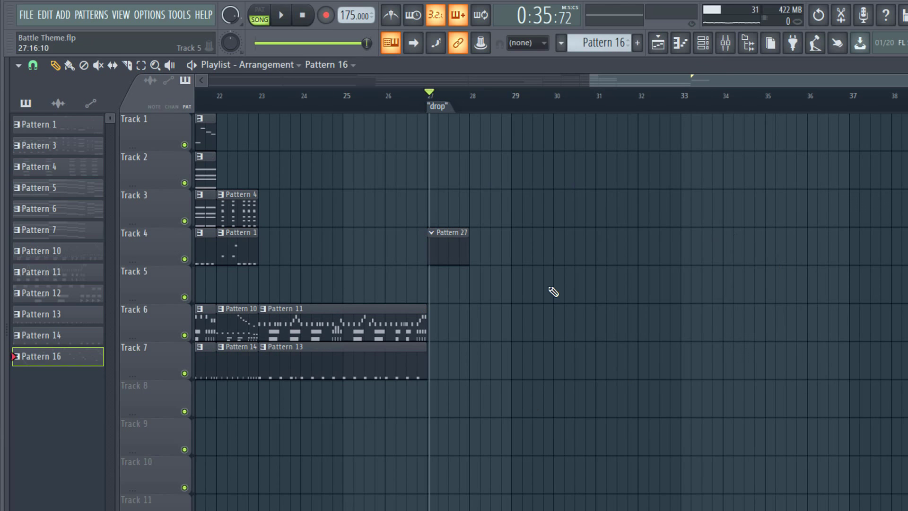
scroll(493, 304, "right", 1)
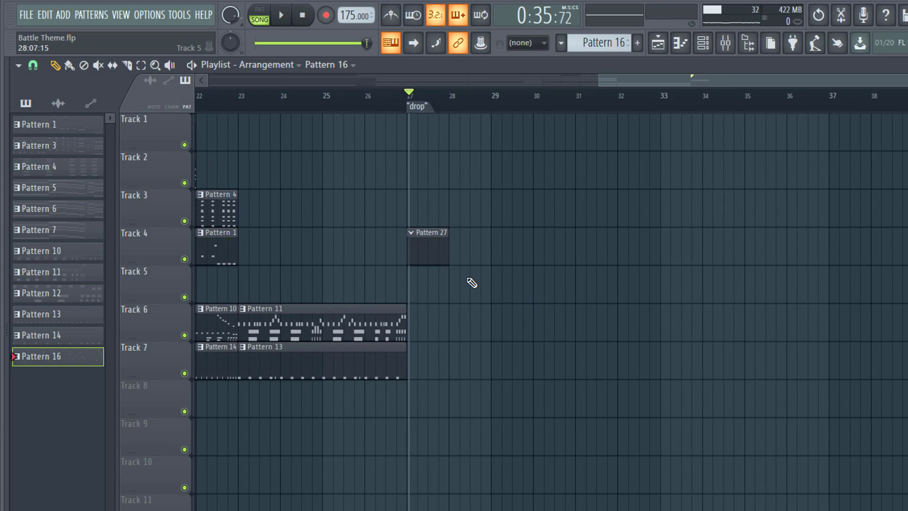
scroll(430, 331, "up", 3)
scroll(374, 259, "down", 1)
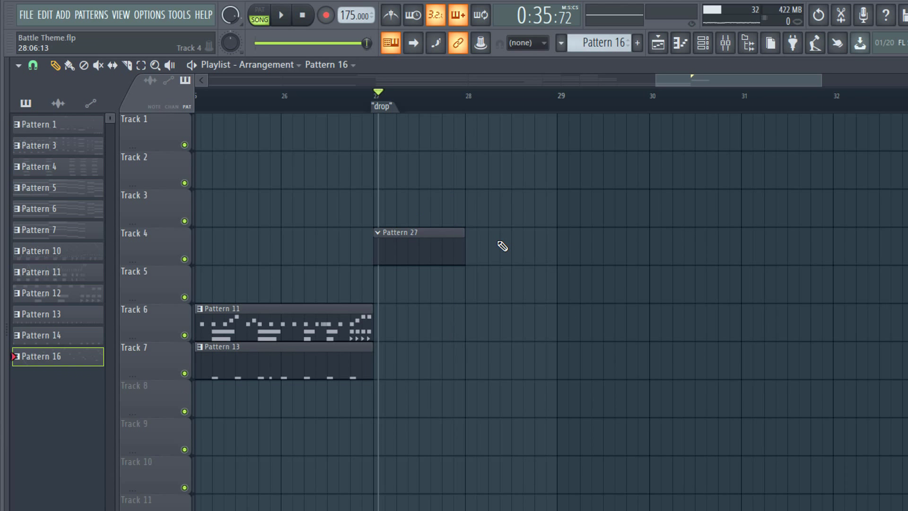
scroll(497, 384, "right", 1)
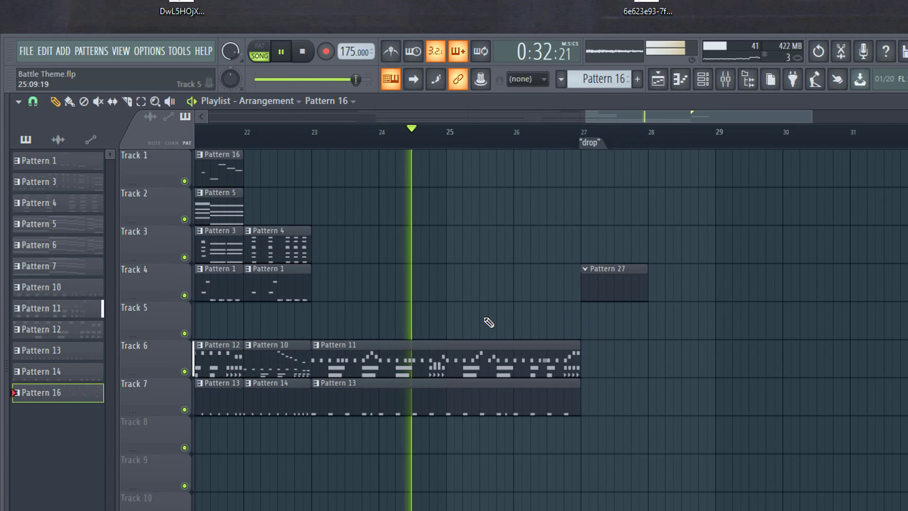
Step: Listen to the Pattern 11 and Pattern 13 build-up and stop playback just before the drop at bar 27
scroll(470, 399, "up", 2)
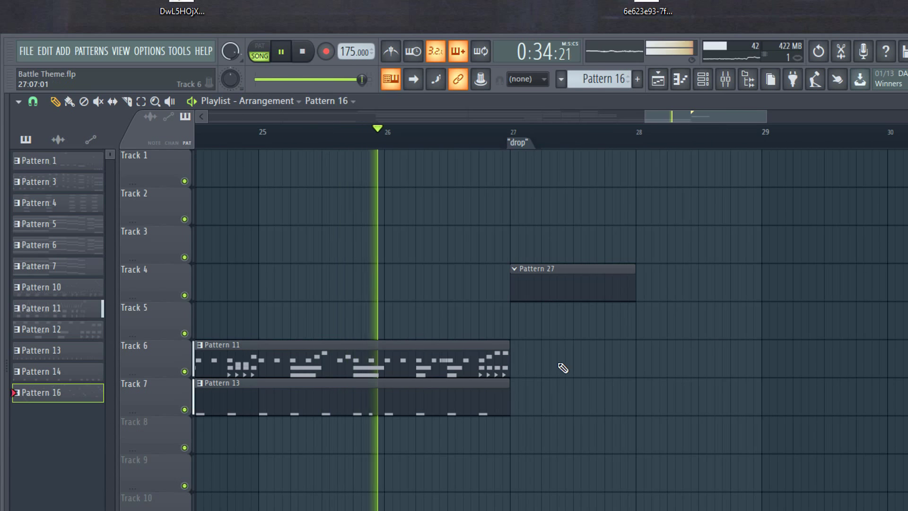
key("space")
scroll(466, 368, "down", 2)
scroll(449, 293, "down", 2)
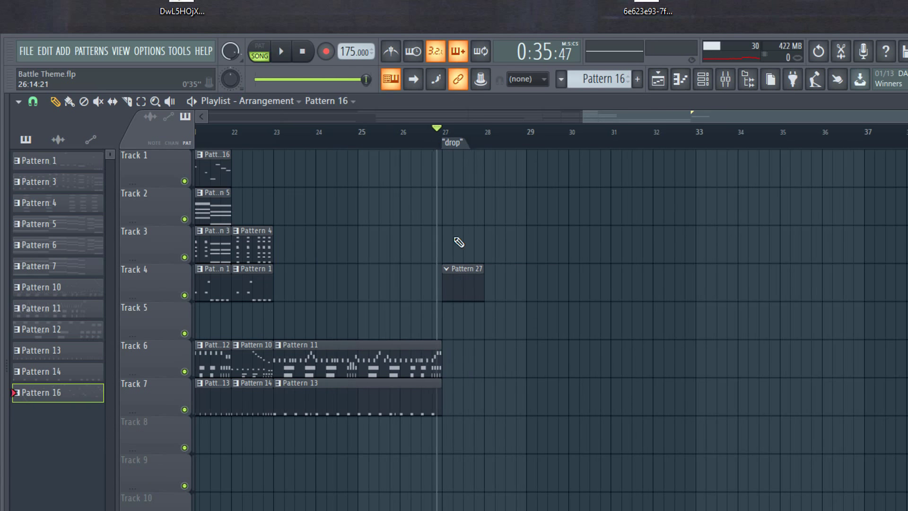
scroll(440, 236, "up", 3)
scroll(458, 314, "down", 1)
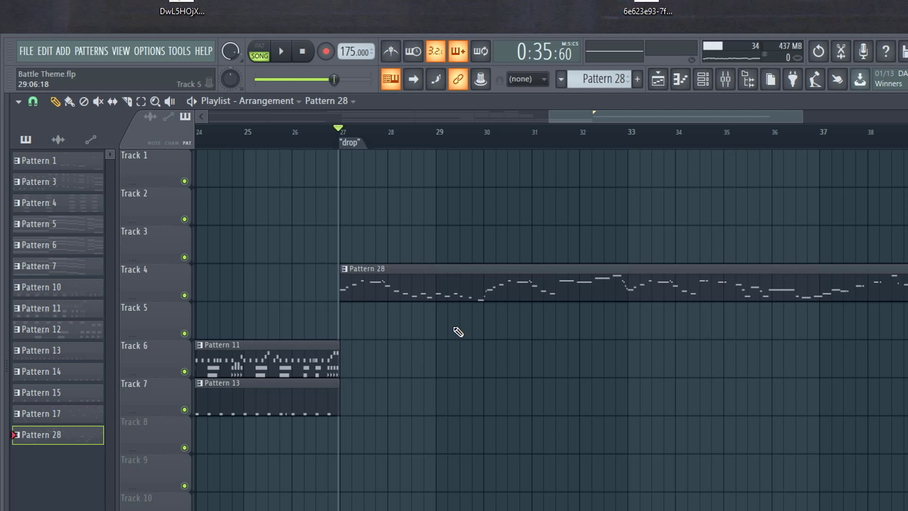
Step: Audition the Pattern 28 melody on Track 4 from the drop marker
scroll(424, 335, "up", 5, "ctrl")
scroll(430, 335, "down", 5, "ctrl")
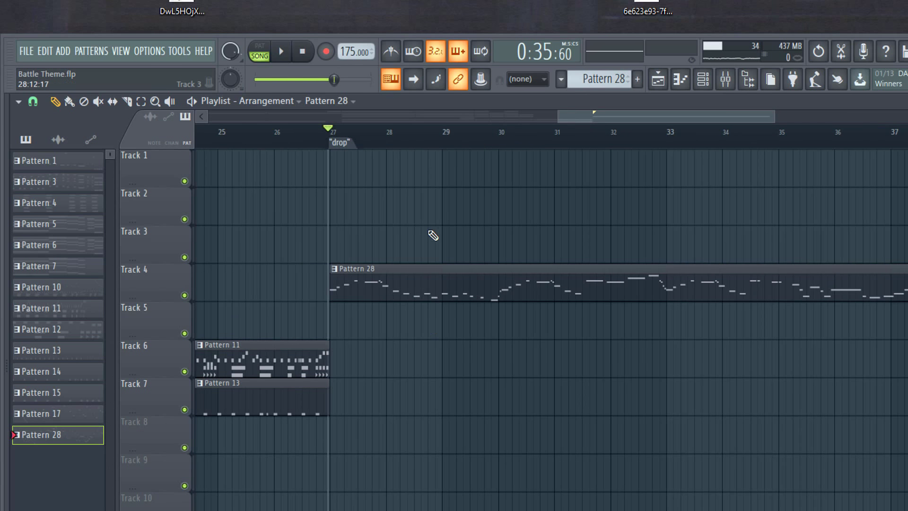
key("space")
left_click_drag(523, 400, 458, 430)
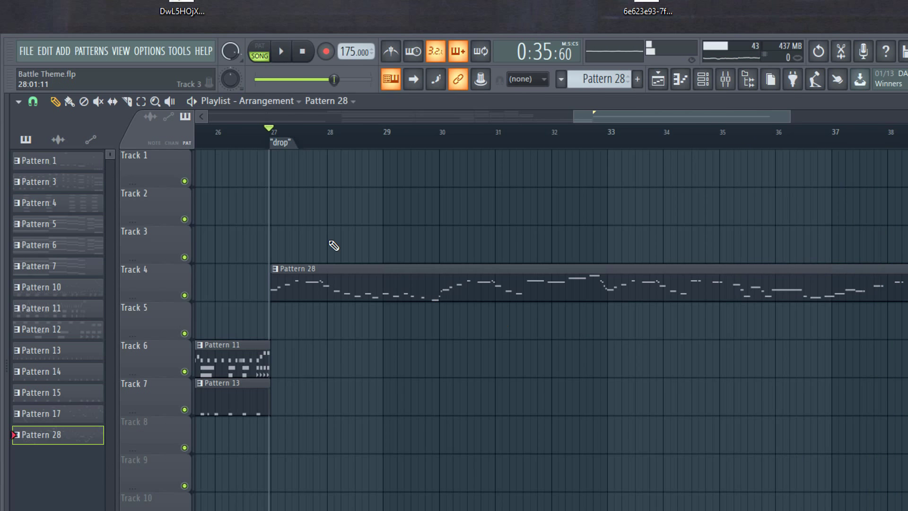
Step: Create a new empty pattern and place its clip on Track 5 at bar 27, below the Pattern 28 melody
key("F4")
left_click(330, 326)
scroll(331, 326, "up", 4)
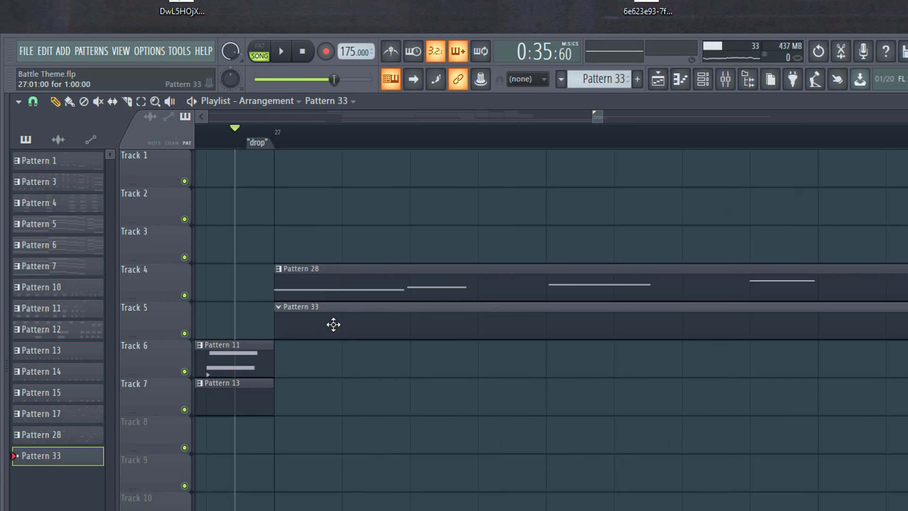
scroll(363, 402, "up", 4)
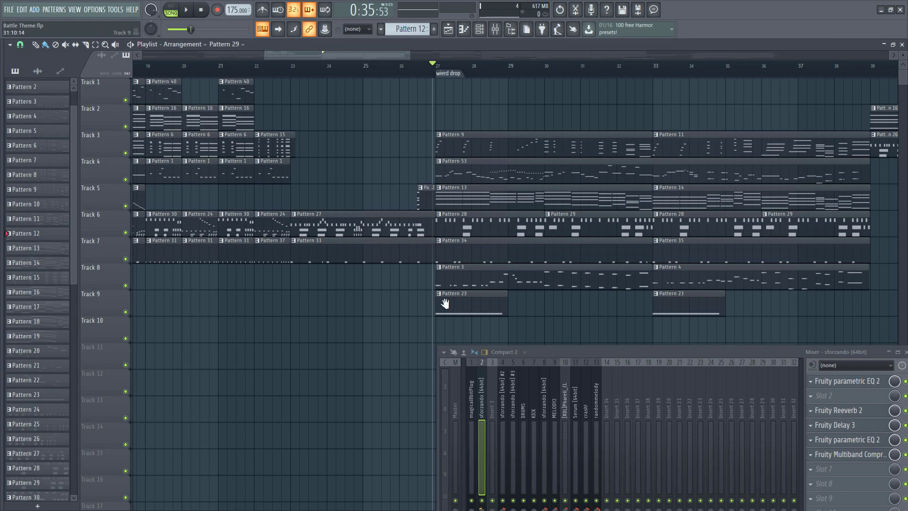
Step: Solo Track 4 and play its Pattern 53 melody from the weird drop at bar 27
scroll(530, 306, "down", 3)
scroll(582, 248, "right", 5)
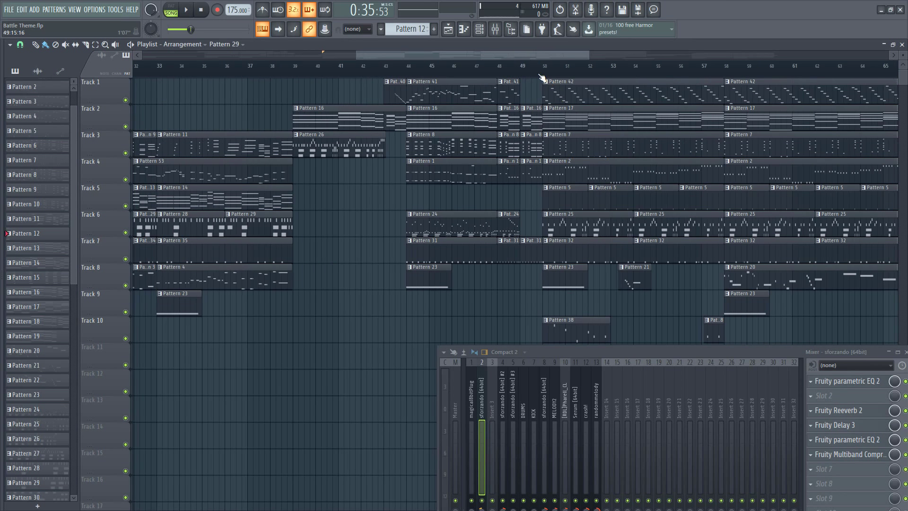
scroll(538, 250, "left", 5)
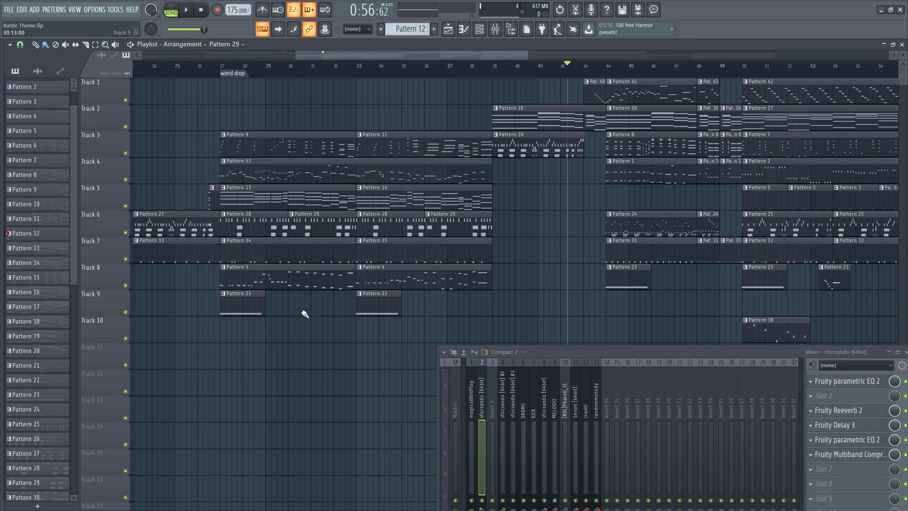
left_click_drag(312, 308, 452, 327)
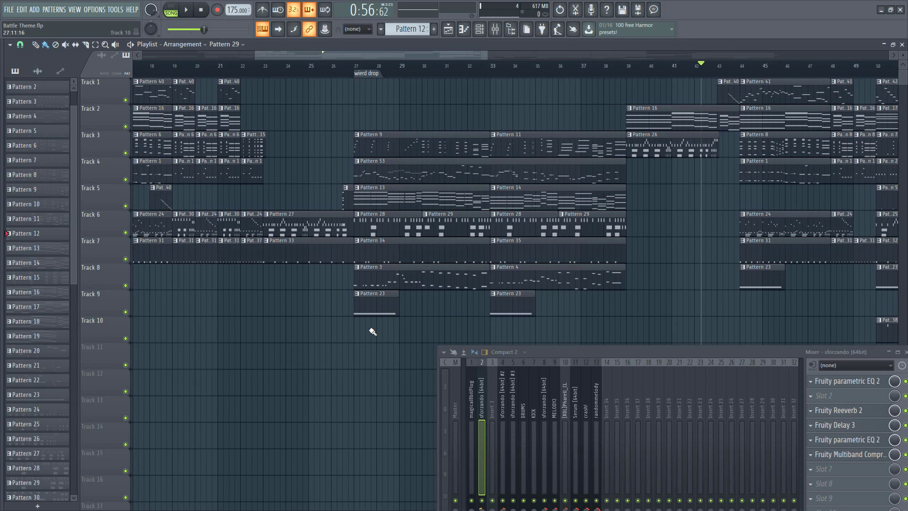
scroll(373, 332, "up", 3)
left_click(320, 71)
scroll(407, 134, "down", 3)
left_click_drag(407, 134, 369, 132)
key("space")
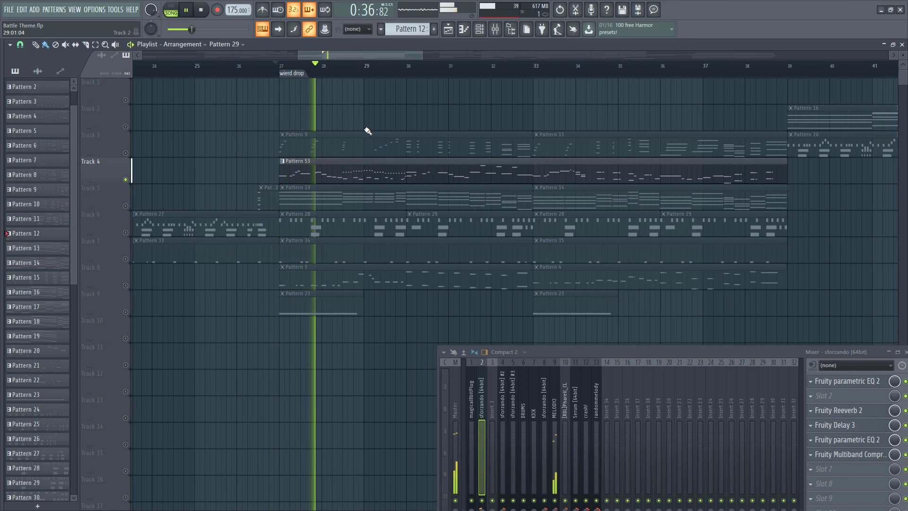
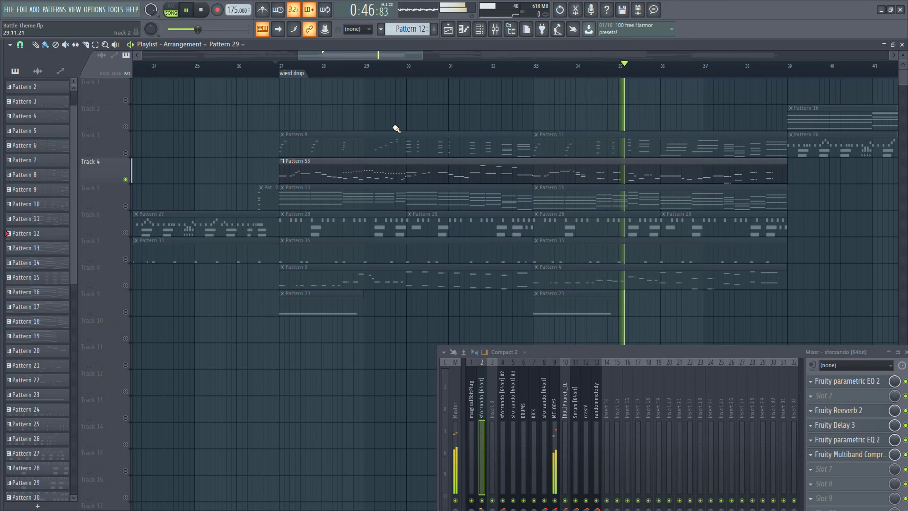
Step: Enable Tracks 7, 6 and 8 alongside the Track 4 melody and play the "wierd drop" section from bar 27
key("space")
scroll(280, 203, "up", 3)
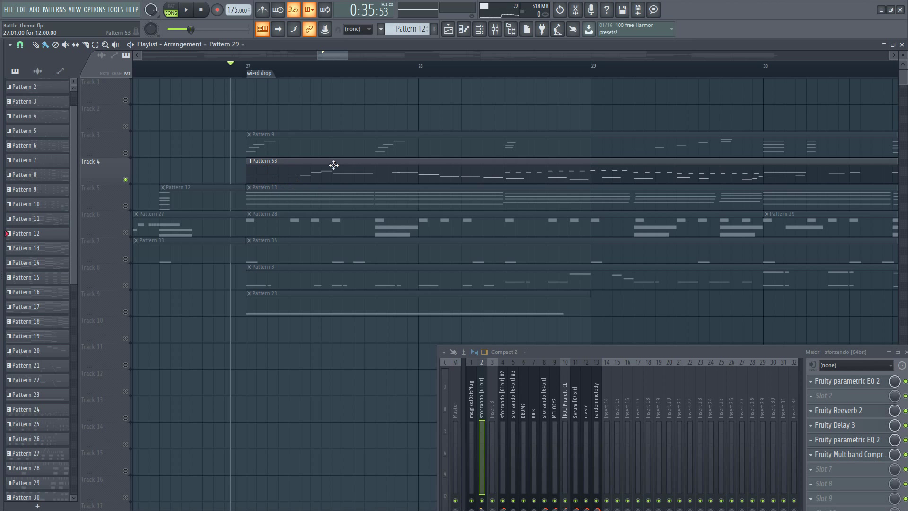
scroll(449, 295, "down", 2, "ctrl")
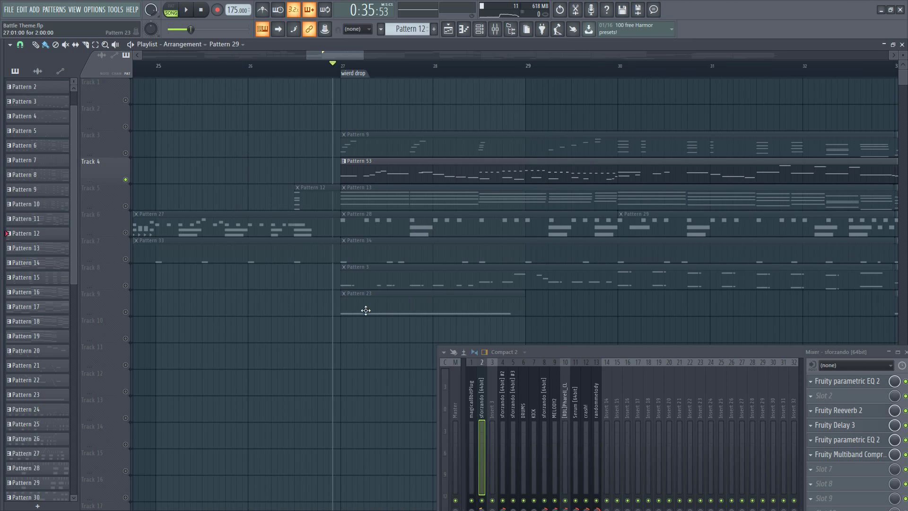
left_click(126, 259)
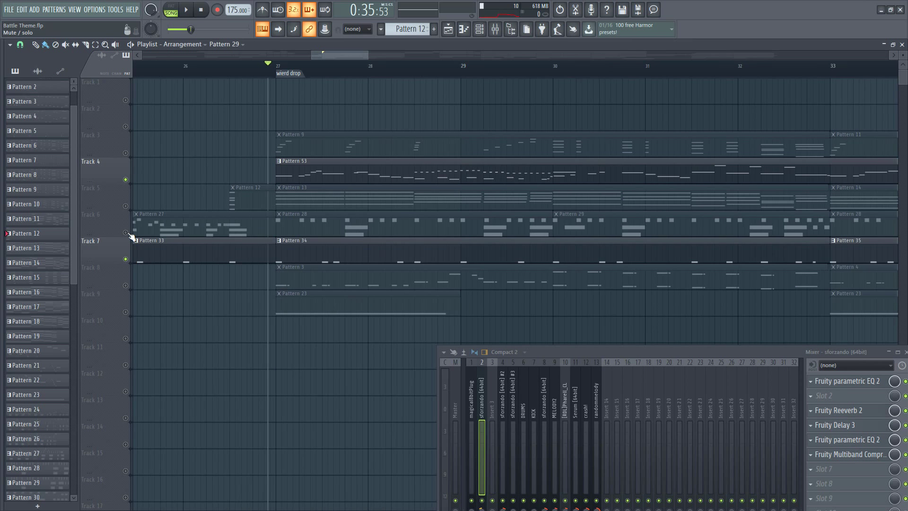
left_click(127, 233)
key("space")
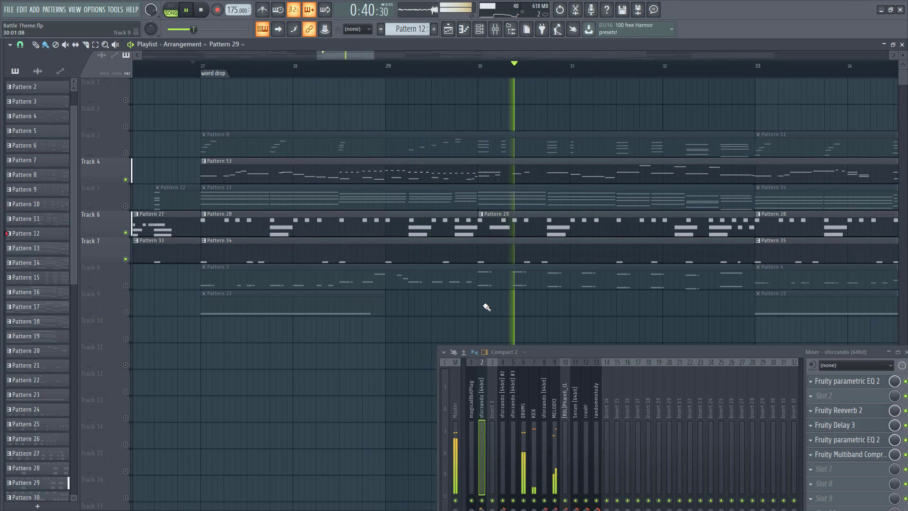
key("space")
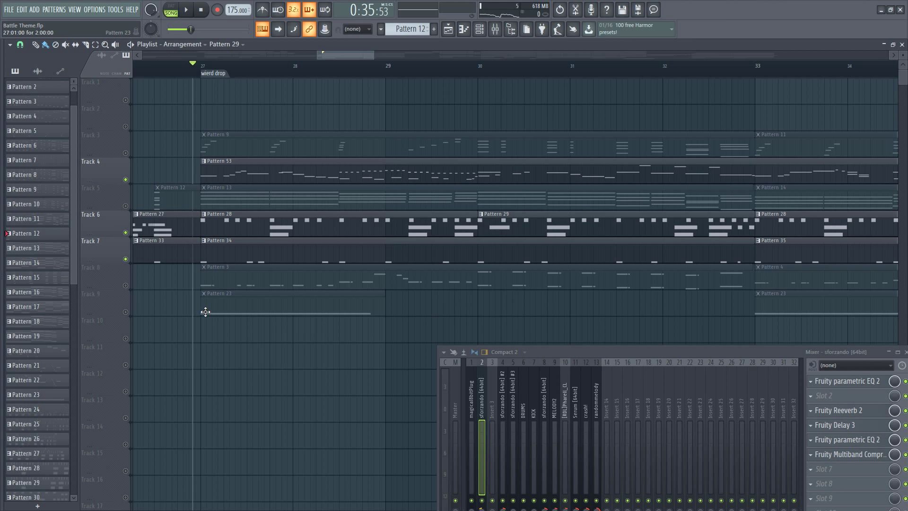
left_click(125, 285)
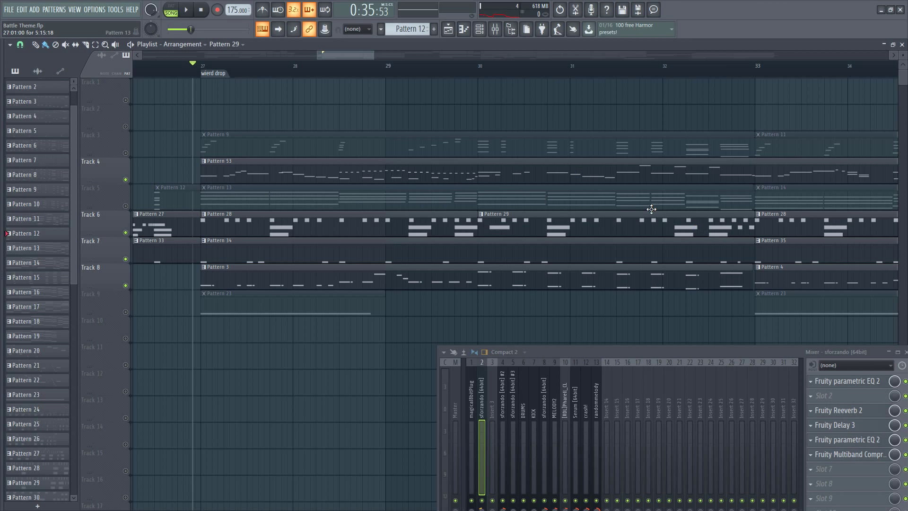
key("space")
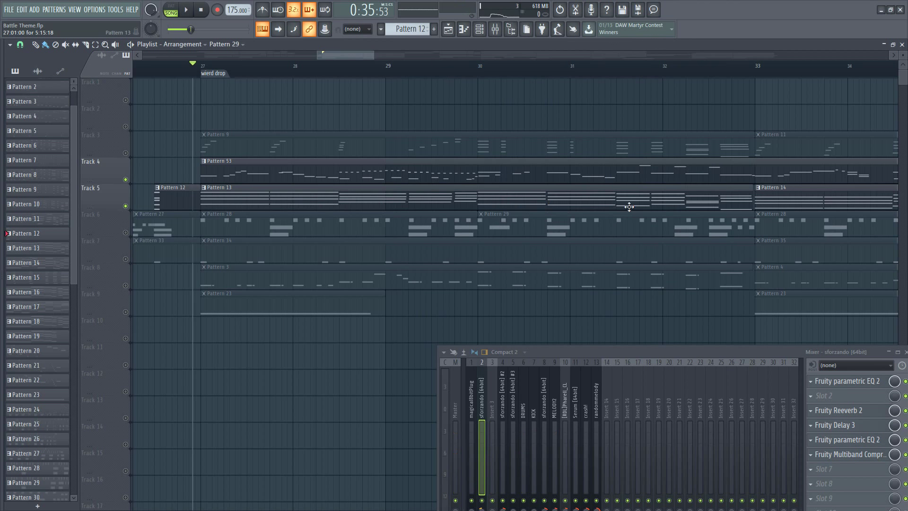
Step: Open Pattern 13 in the PAD1 piano roll and play its chord progression
double_click(247, 197)
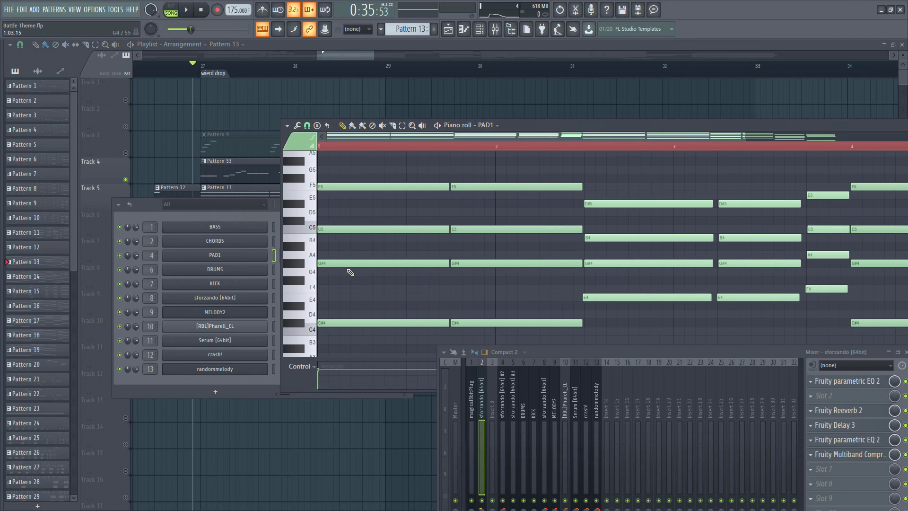
key("space")
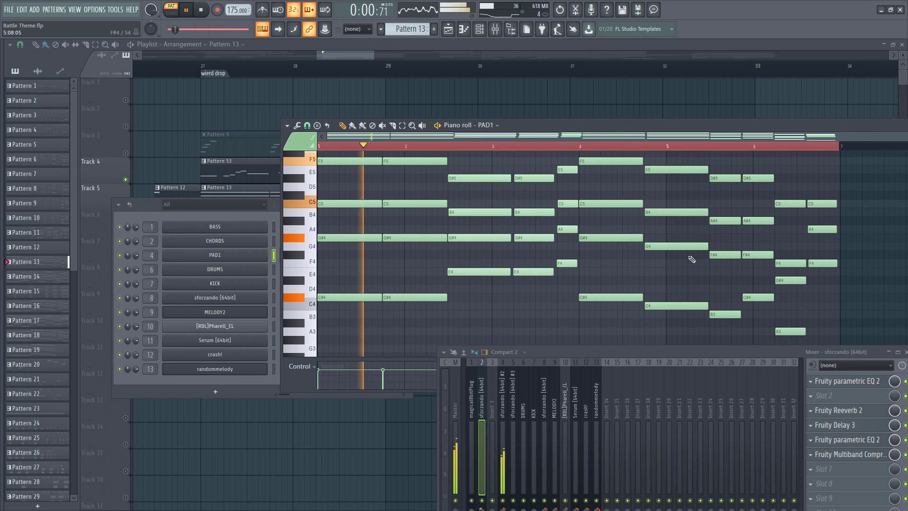
key("space")
Step: Audition the individual PAD1 chords between bars 3 and 4 by scrubbing over their notes
scroll(491, 185, "up", 3)
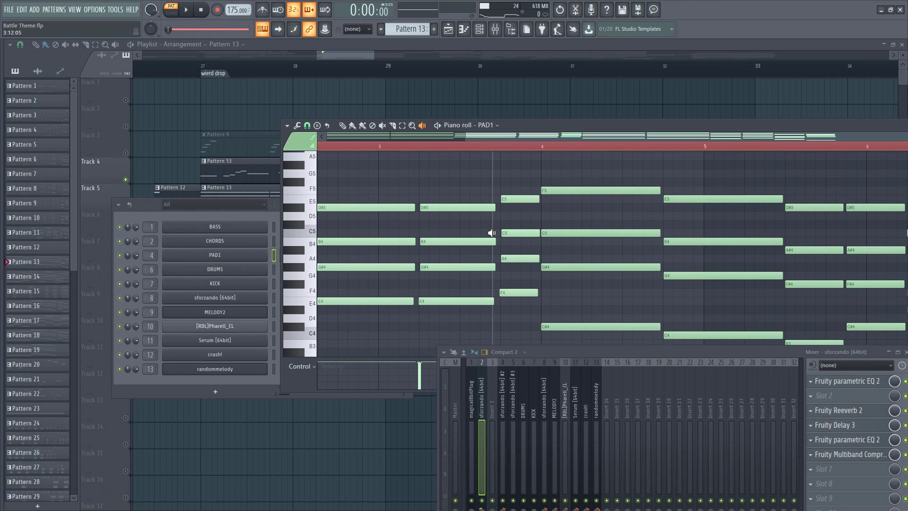
left_click(467, 238)
left_click(511, 239)
left_click(561, 246)
left_click(479, 248)
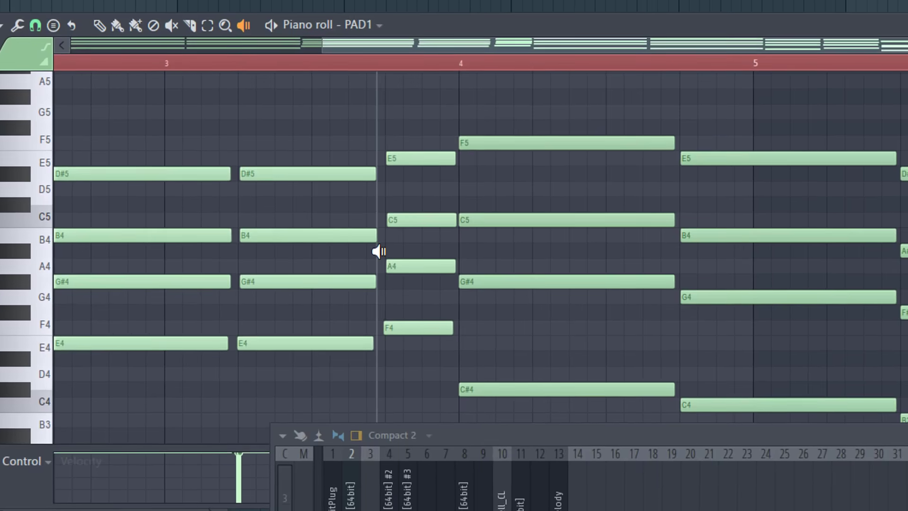
scroll(381, 211, "up", 2)
Step: Select the short F4, A4, C5, E5 chord just before bar 4 and nudge it slightly in time
left_click(424, 214)
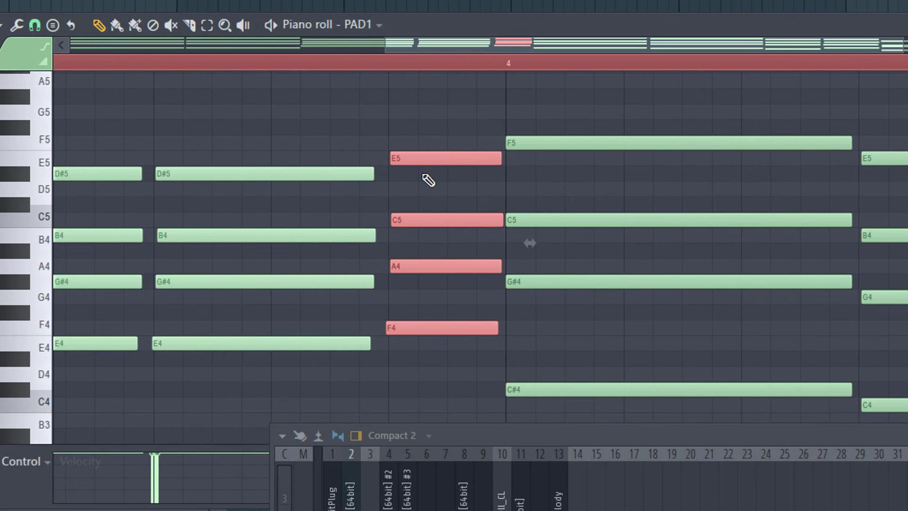
mouse_move(426, 169)
left_mouse_down()
mouse_move(426, 180)
mouse_move(427, 152)
left_mouse_up()
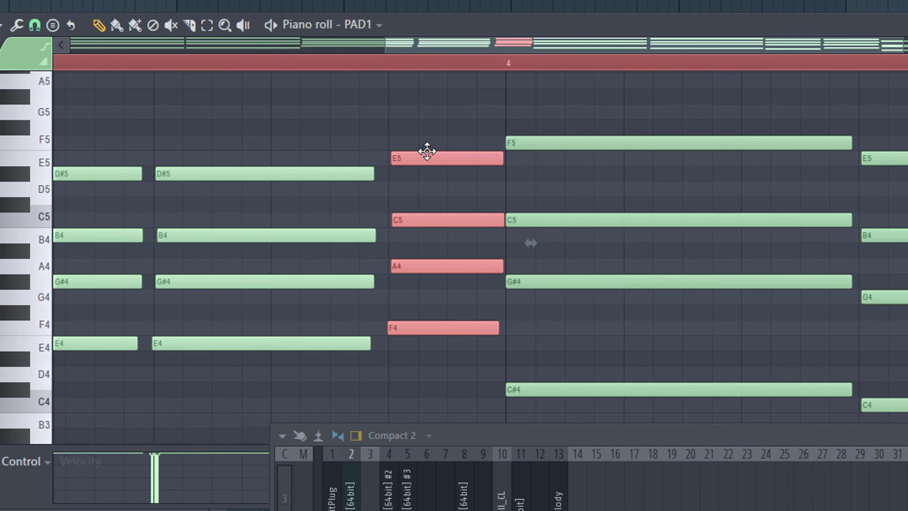
scroll(497, 208, "down", 2)
left_click(492, 179)
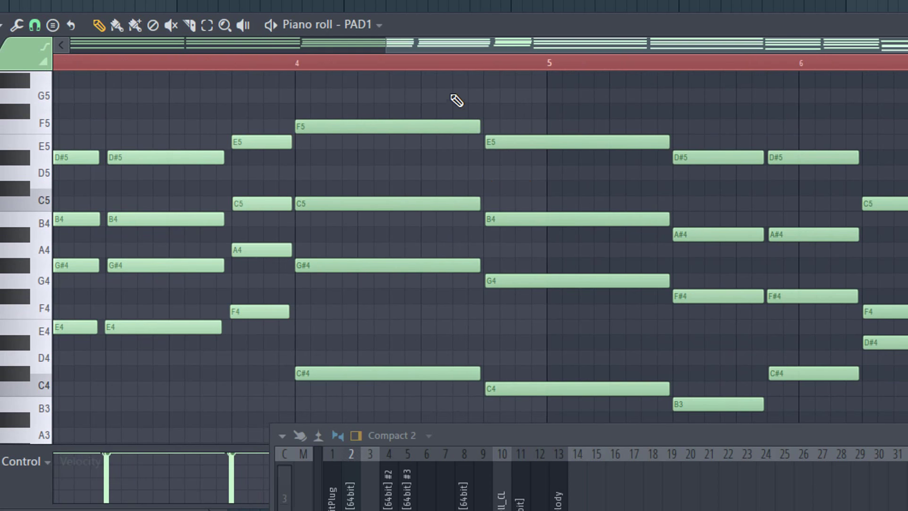
left_click_drag(392, 138, 501, 144)
left_click_drag(567, 151, 645, 156)
mouse_move(717, 167)
left_mouse_down()
mouse_move(416, 158)
mouse_move(681, 175)
left_mouse_up()
left_click(99, 25)
scroll(247, 197, "down", 3)
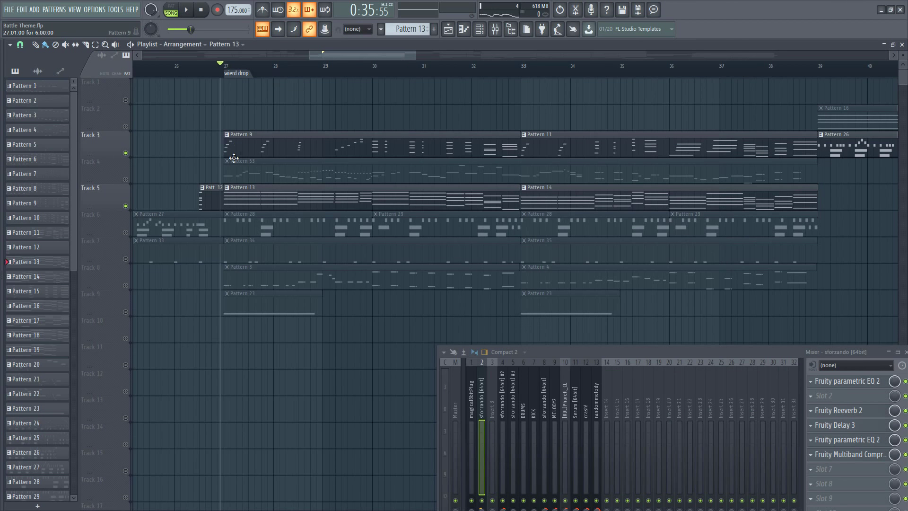
Step: Play the "wierd drop" section with only the chord patterns on Tracks 3 and 5 enabled
key("space")
scroll(258, 137, "right", 1)
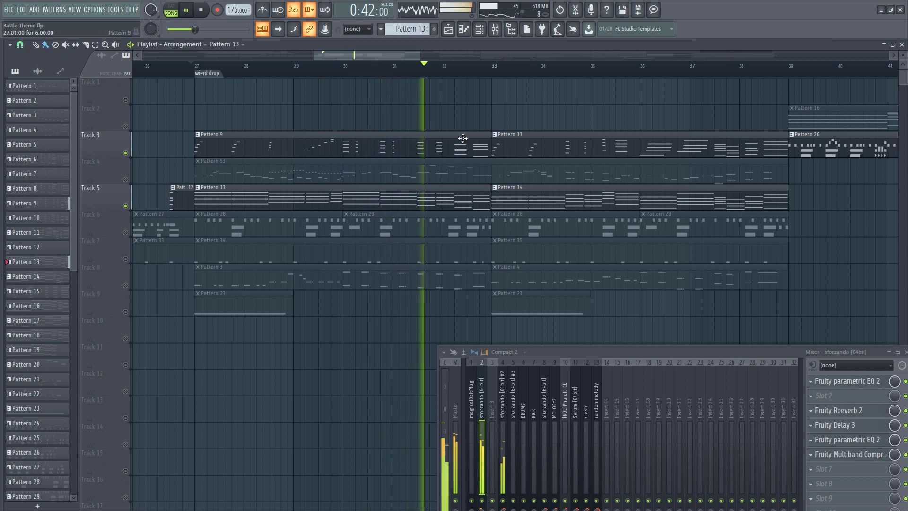
key("space")
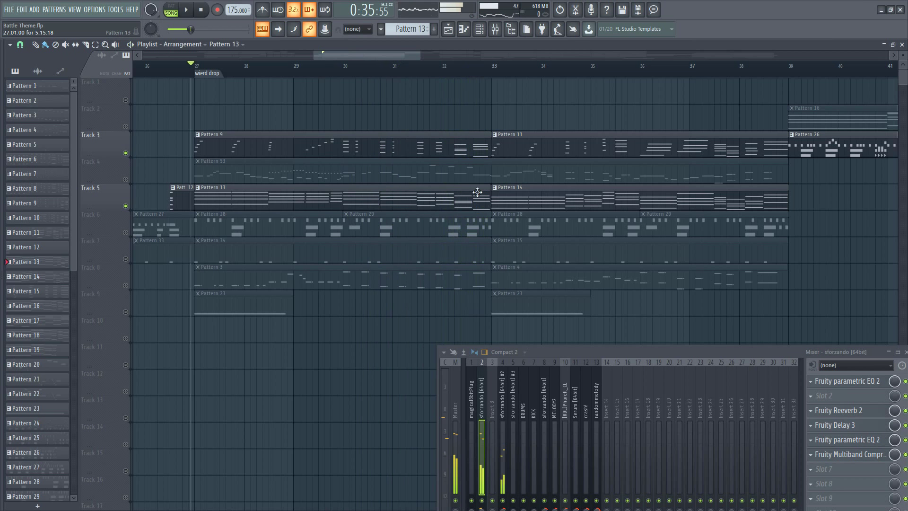
scroll(336, 131, "left", 1)
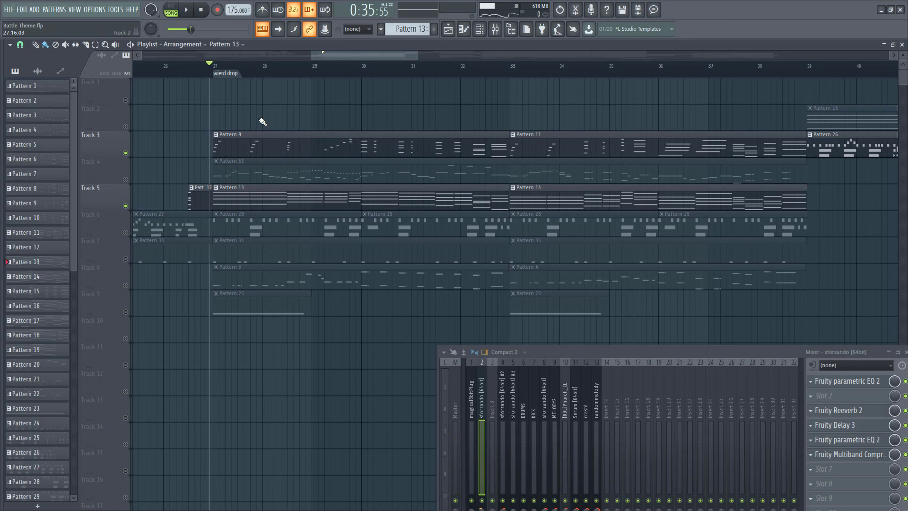
Step: Open Pattern 9 in the CHORDS piano roll and select the four-note chord at bar 4
scroll(263, 122, "up", 3)
double_click(298, 144)
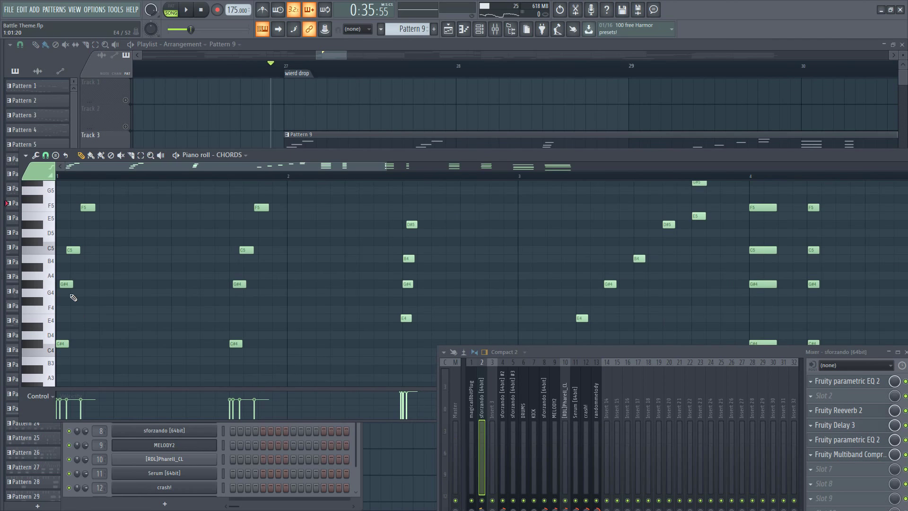
scroll(582, 194, "right", 3)
scroll(582, 194, "down", 1)
left_click_drag(585, 195, 548, 315)
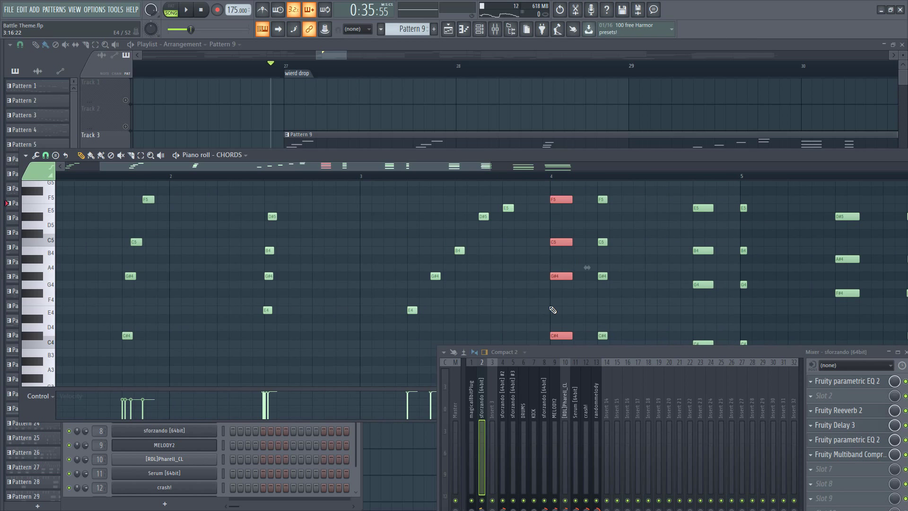
Step: Solo Track 1 in the intro section and play its Pattern 40 melody from bar 10
key("alt+s")
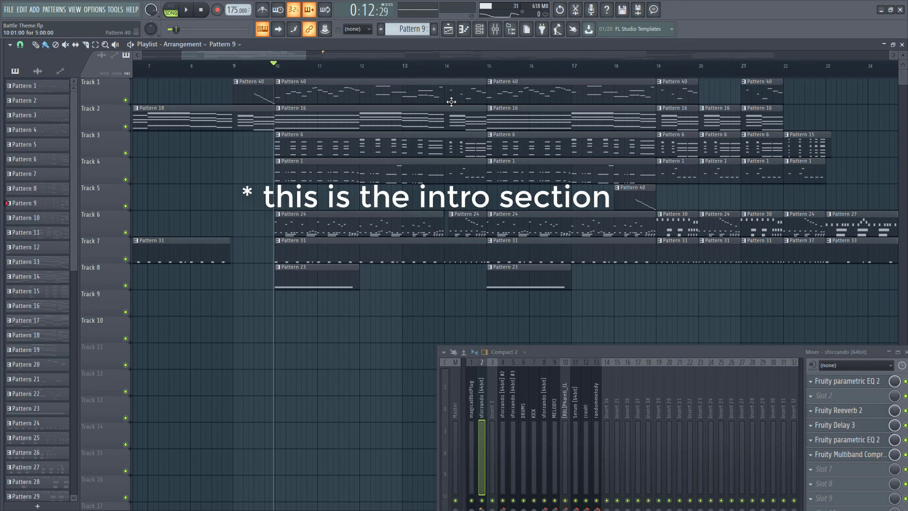
right_click(126, 101)
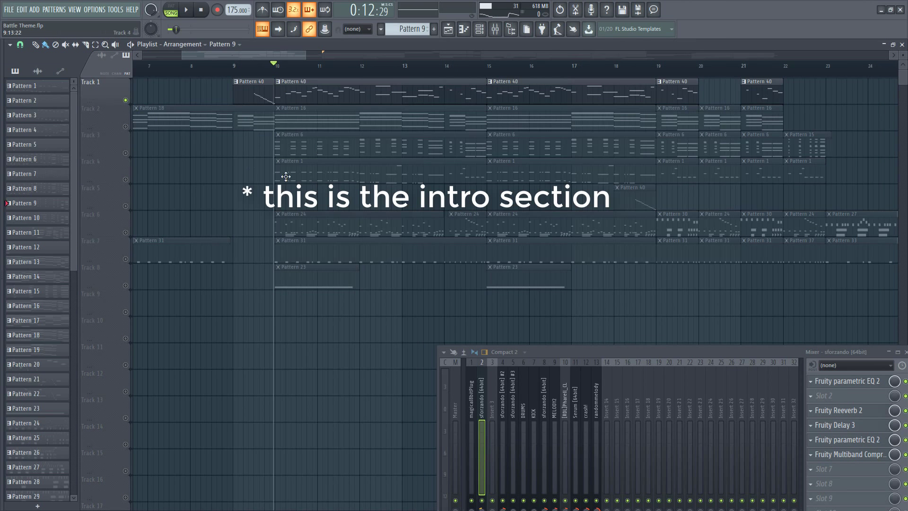
key("space")
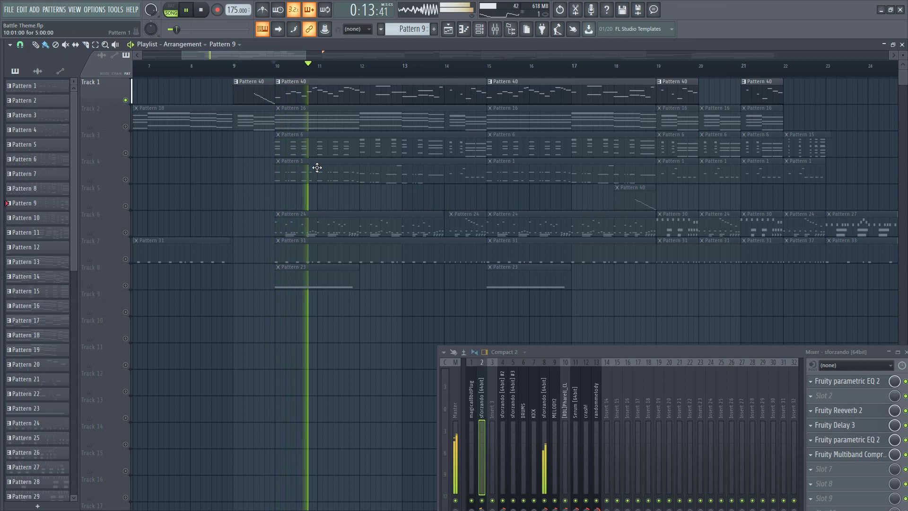
key("space")
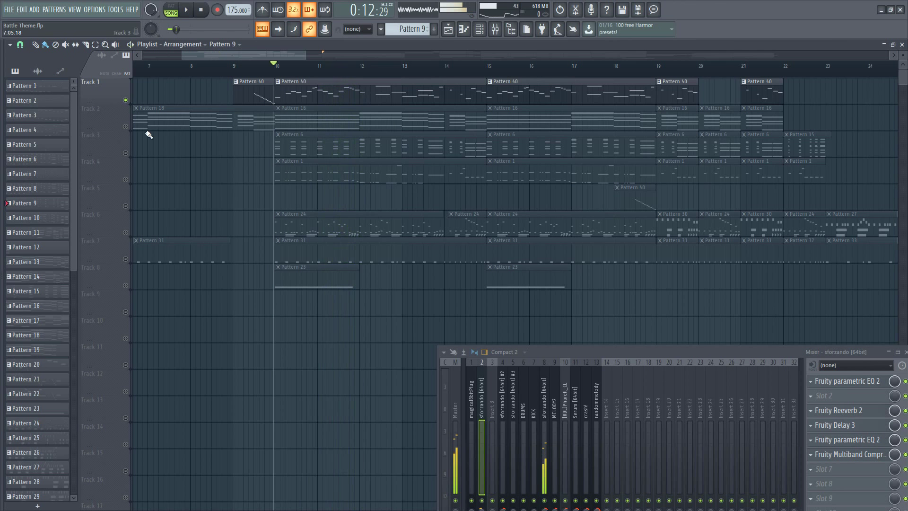
Step: Take Track 1 out of solo and play the intro section with all tracks from bar 10
right_click(125, 101)
key("space")
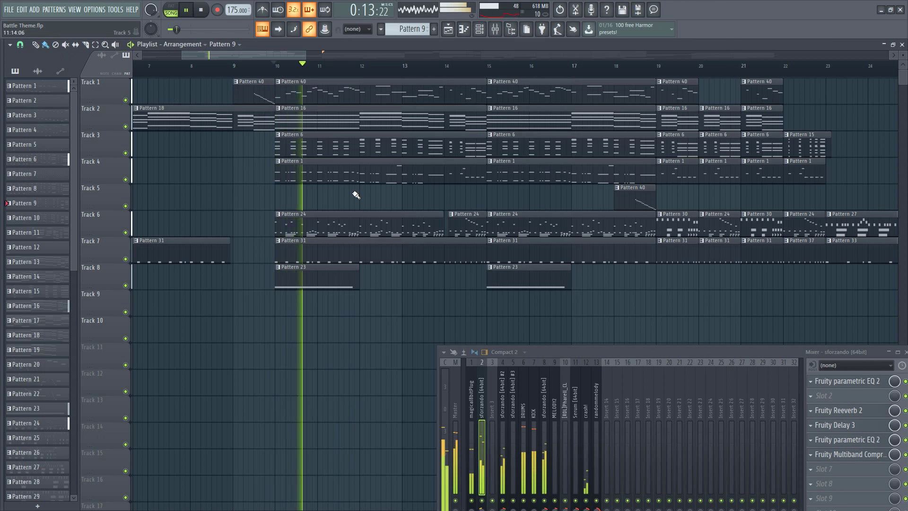
left_click_drag(399, 197, 339, 199)
key("space")
Step: Find the section starting around bar 44 in the arrangement and play it with all tracks enabled
scroll(399, 203, "down", 2)
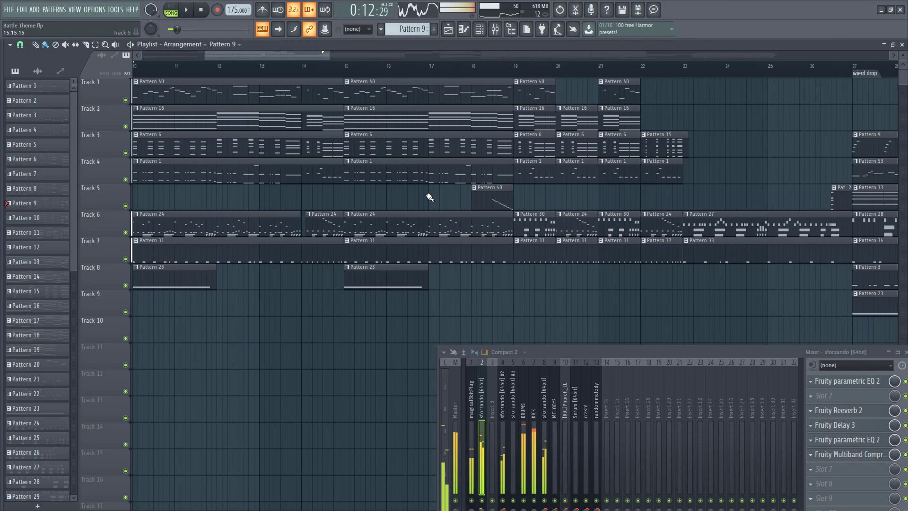
left_click_drag(400, 203, 349, 204)
scroll(349, 205, "right", 5)
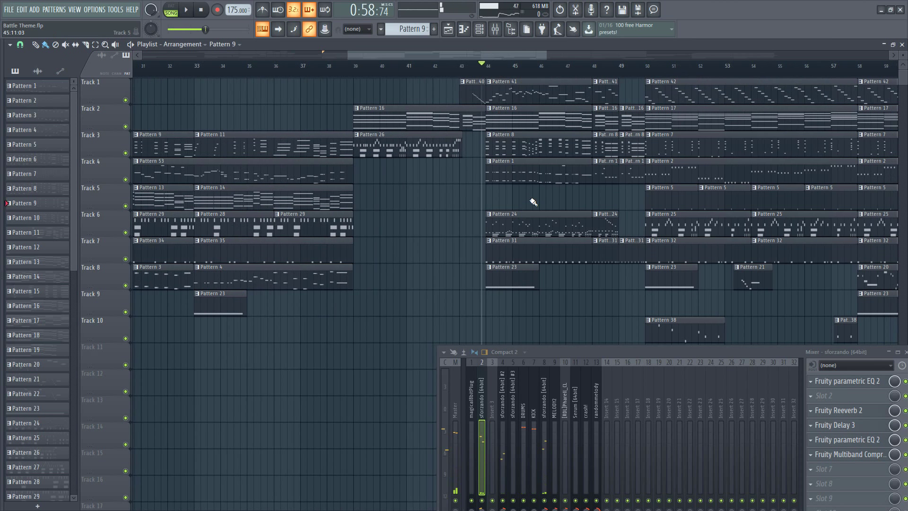
scroll(534, 202, "left", 3)
scroll(345, 217, "down", 2)
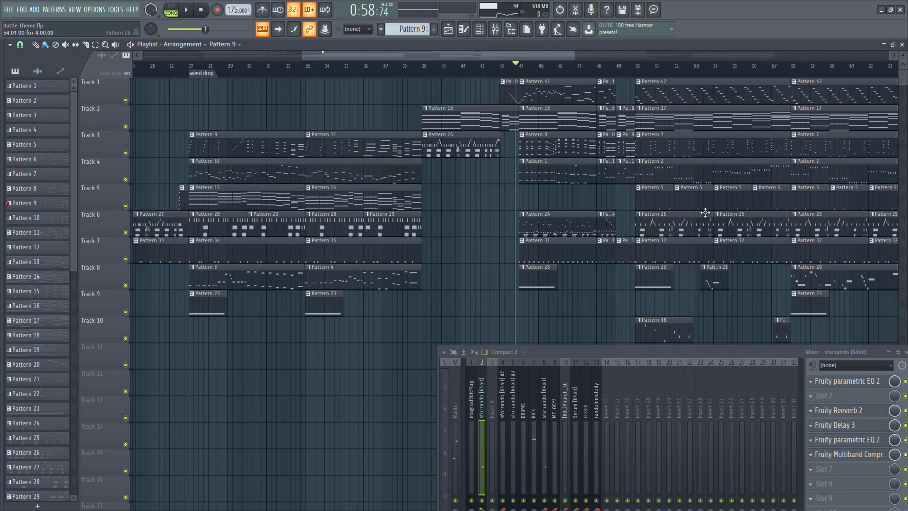
scroll(463, 209, "up", 3)
key("space")
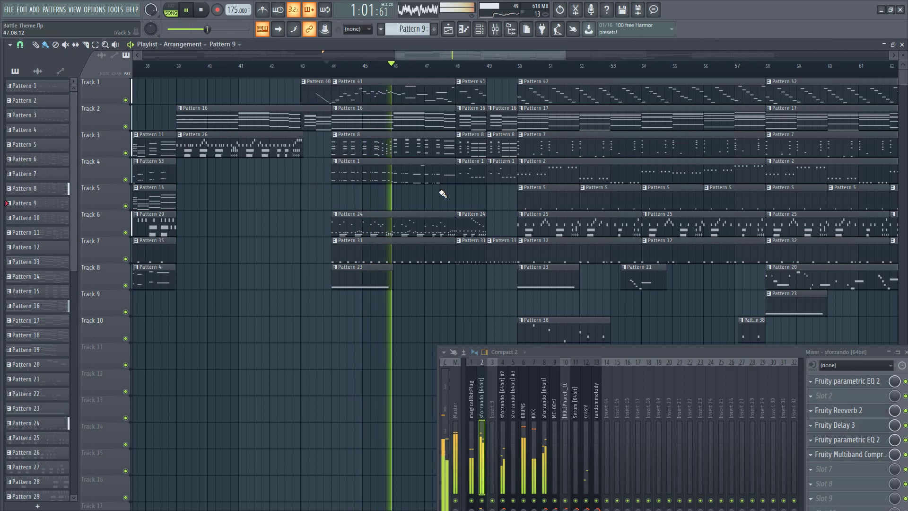
scroll(411, 194, "right", 2)
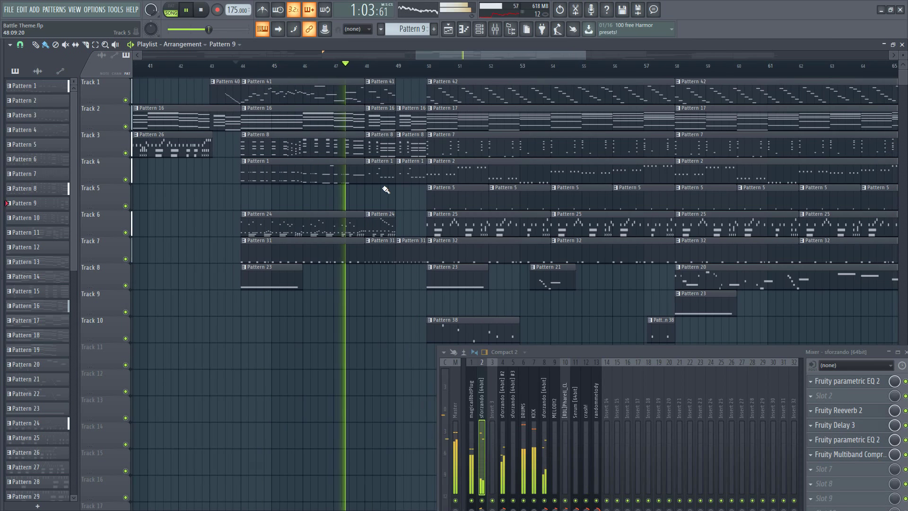
key("space")
Step: Isolate Tracks 1 and 3 in the section from bar 44 and audition Patterns 41 and 8
scroll(299, 200, "up", 3)
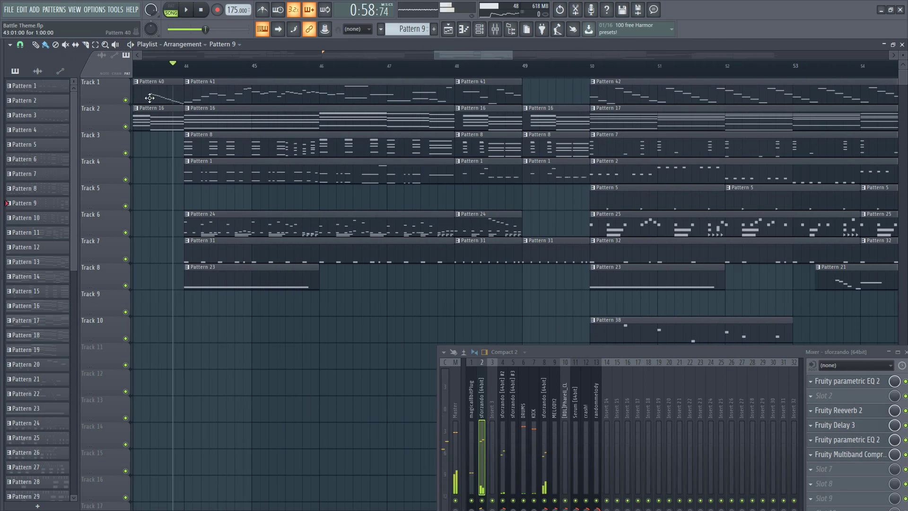
left_click(126, 100, "ctrl")
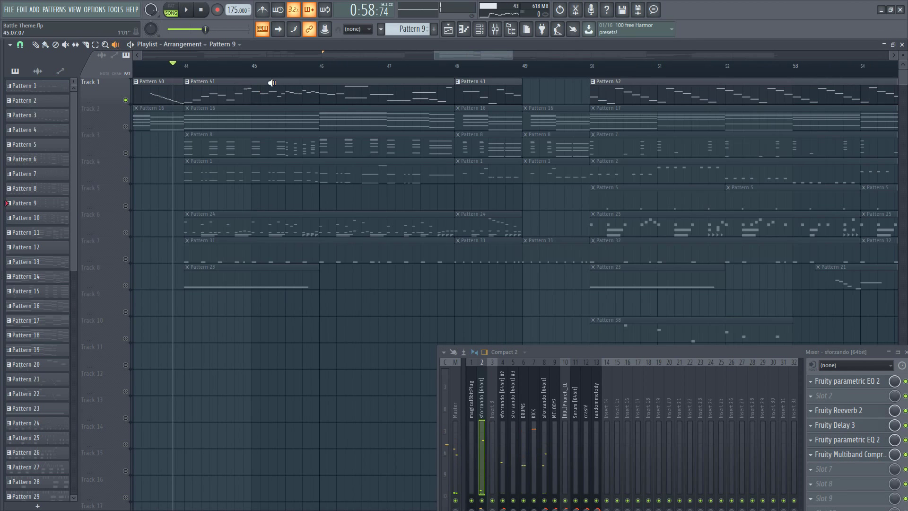
left_click_drag(266, 98, 268, 99)
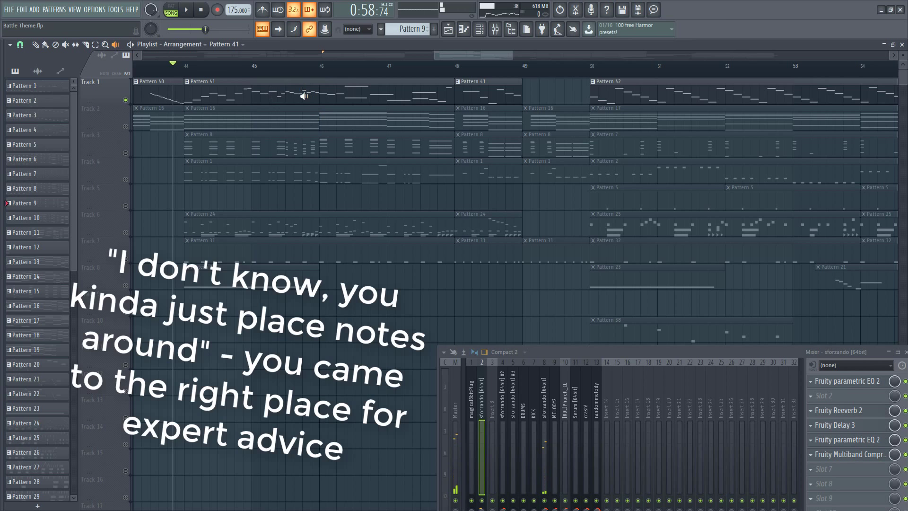
left_click_drag(273, 149, 274, 149)
left_click(275, 148)
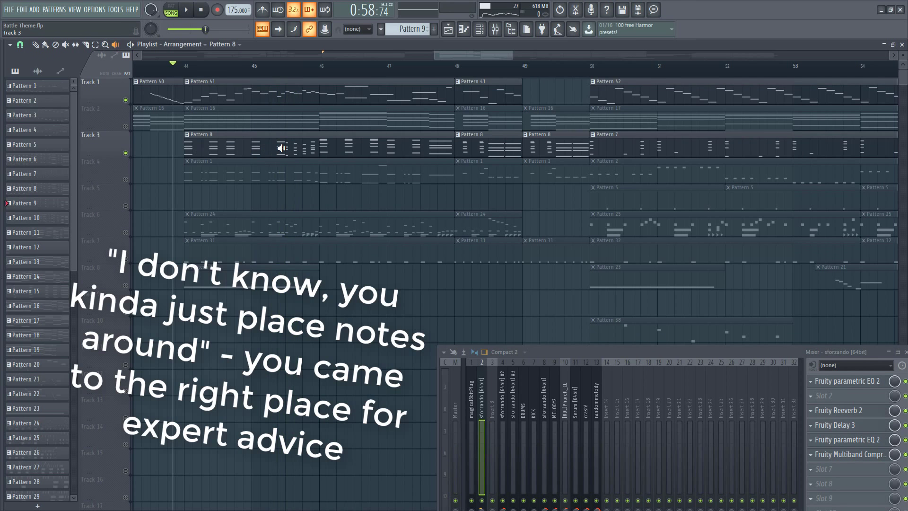
Step: Take Tracks 1 and 3 out of solo and play the section from bar 44 with all tracks
left_click_drag(273, 148, 272, 148)
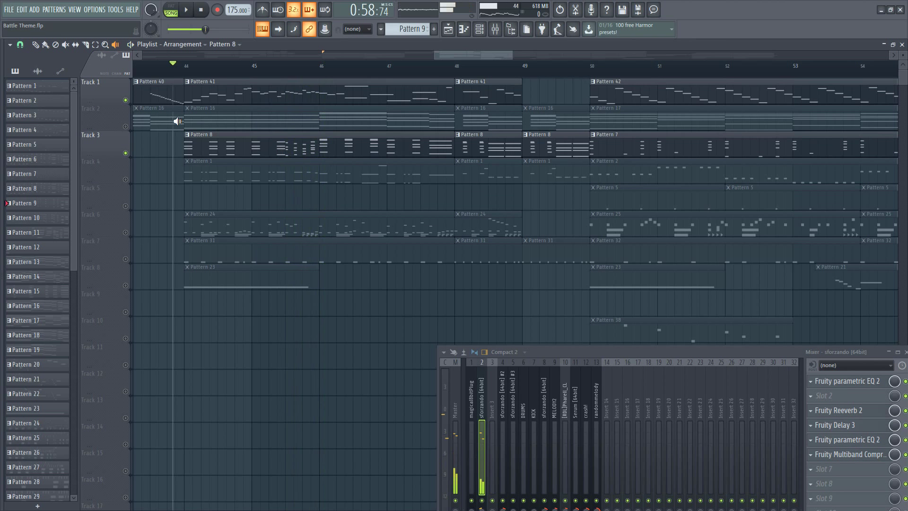
right_click(126, 153)
scroll(307, 181, "down", 1)
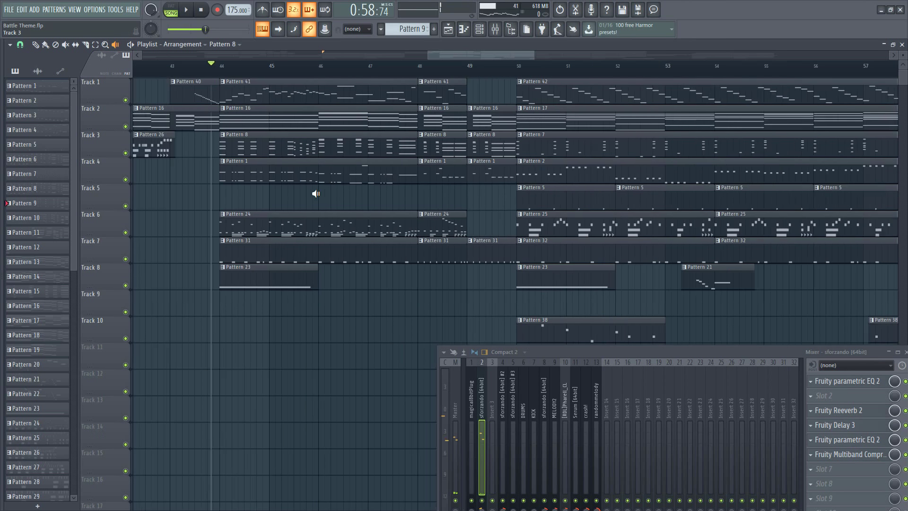
key("space")
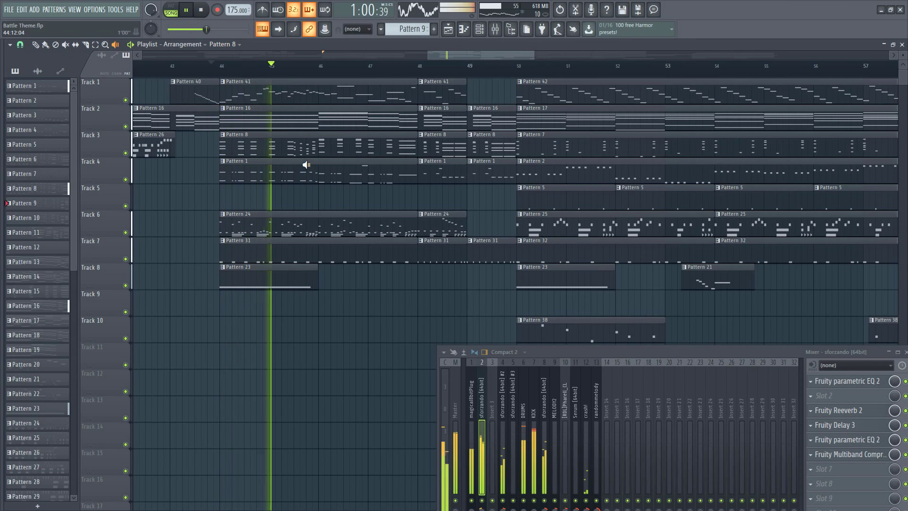
scroll(304, 172, "up", 1)
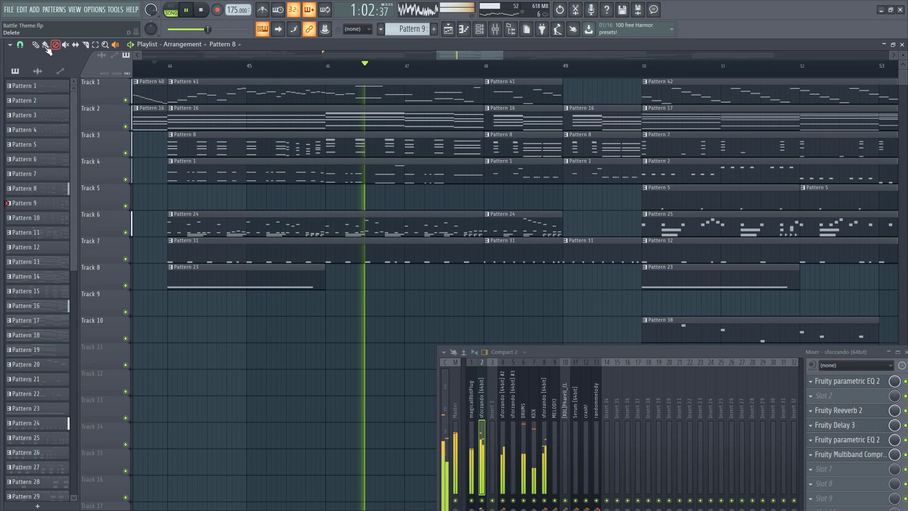
key("space")
Step: Play the arrangement from bar 48 into the Pattern 42 section with all tracks enabled
scroll(344, 186, "down", 1)
scroll(369, 196, "right", 3)
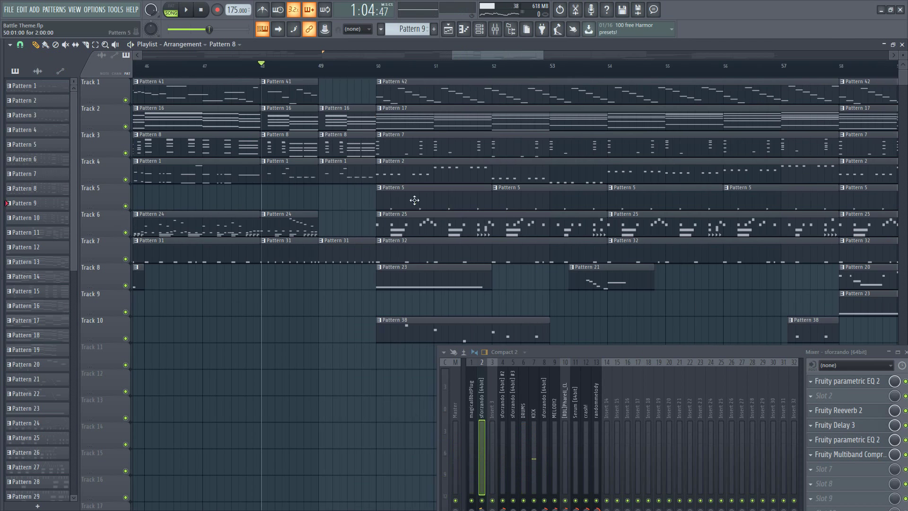
scroll(492, 307, "right", 1)
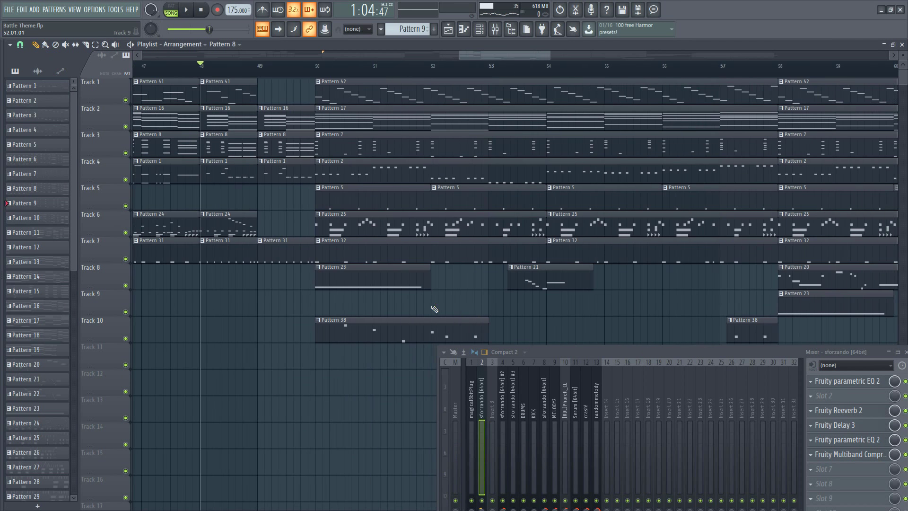
key("space")
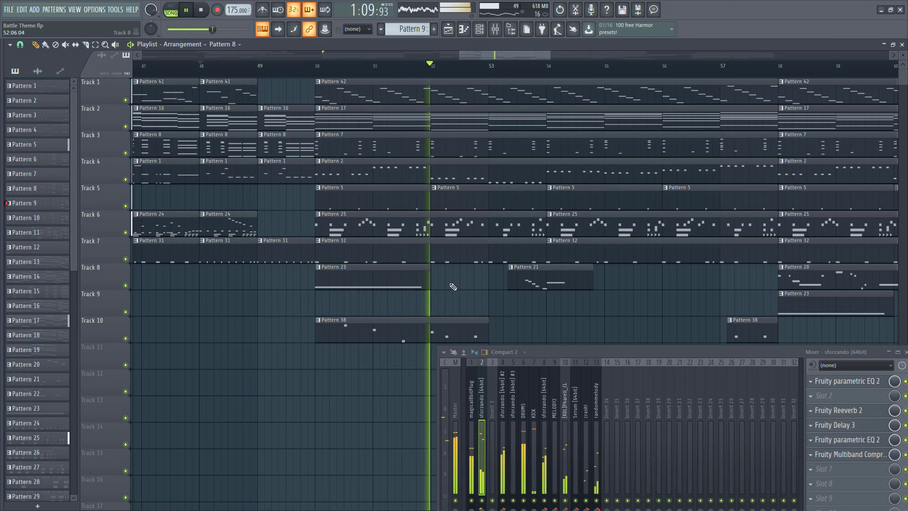
left_click_drag(450, 286, 359, 300)
scroll(365, 300, "down", 2)
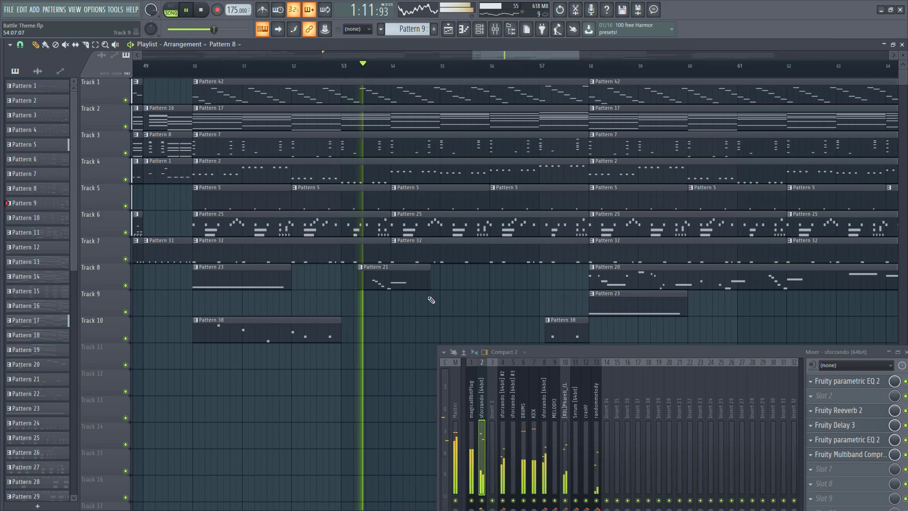
left_click_drag(419, 298, 385, 308)
key("space")
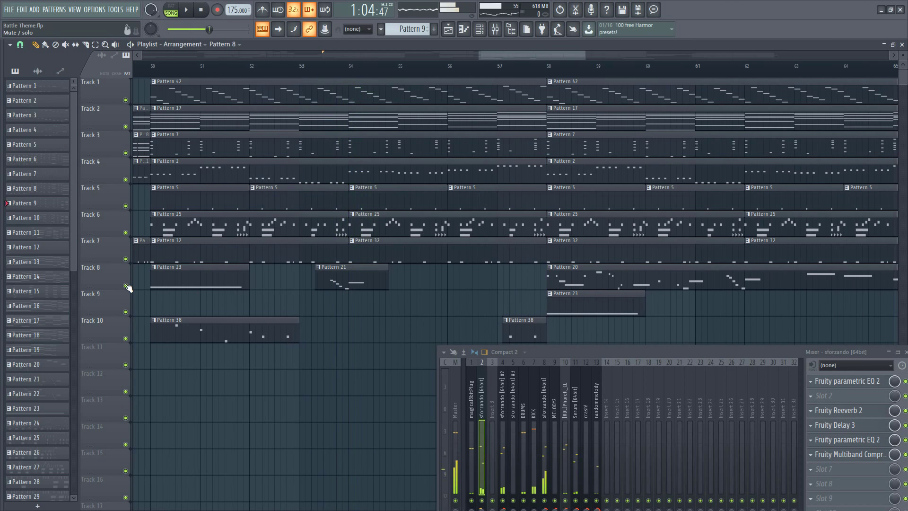
Step: Solo Track 10 and play its Pattern 38 melody from just after bar 50
right_click(126, 338)
left_click(260, 67)
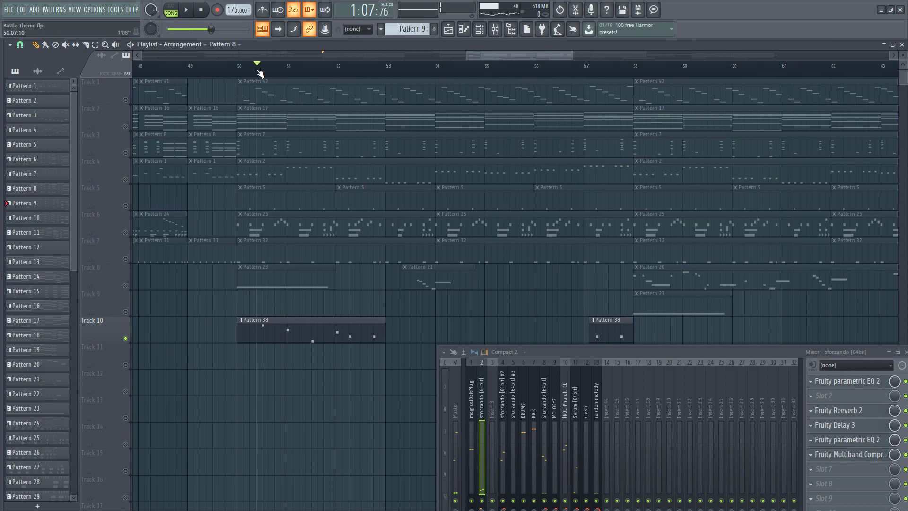
key("space")
scroll(344, 286, "up", 2)
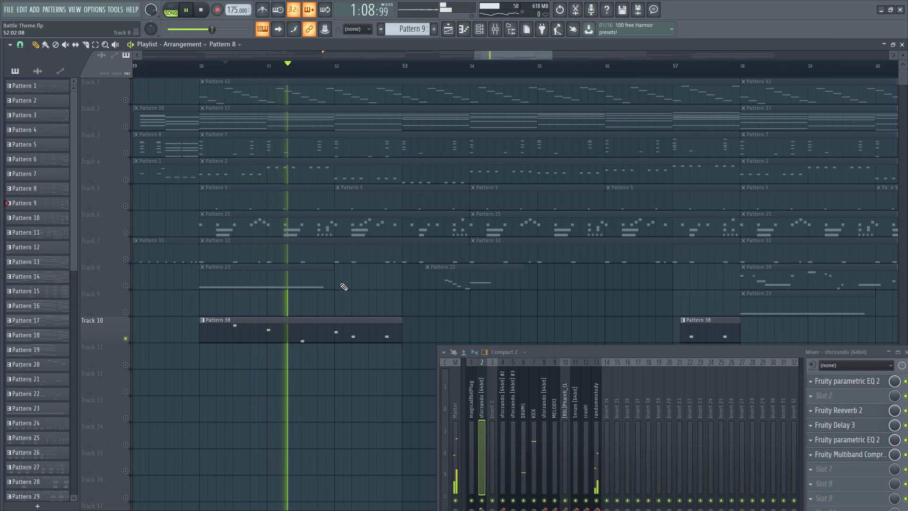
scroll(345, 285, "down", 1)
key("space")
Step: Enable Track 8 alongside Track 10, cue Pattern 21 after bar 53, and open the Serum instrument to view its Vox Chop 3 preset
left_click(125, 285)
left_click_drag(407, 67, 396, 66)
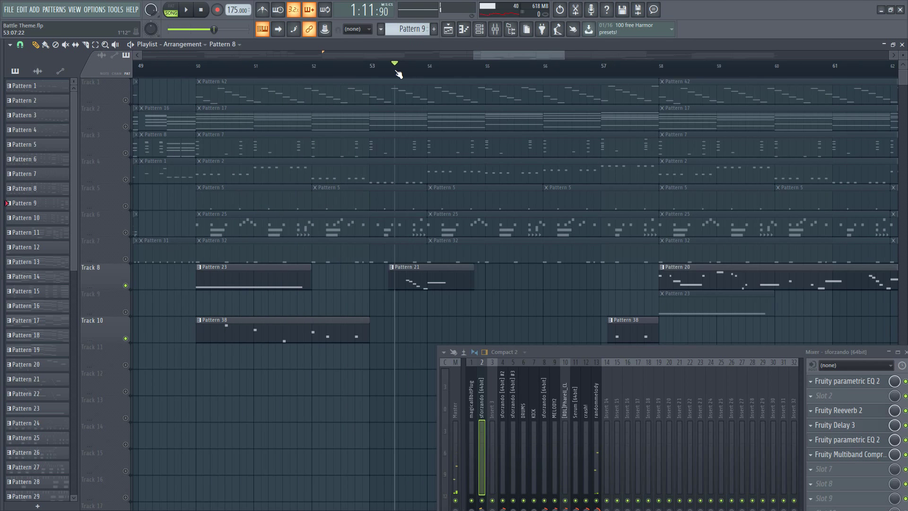
left_click(479, 29)
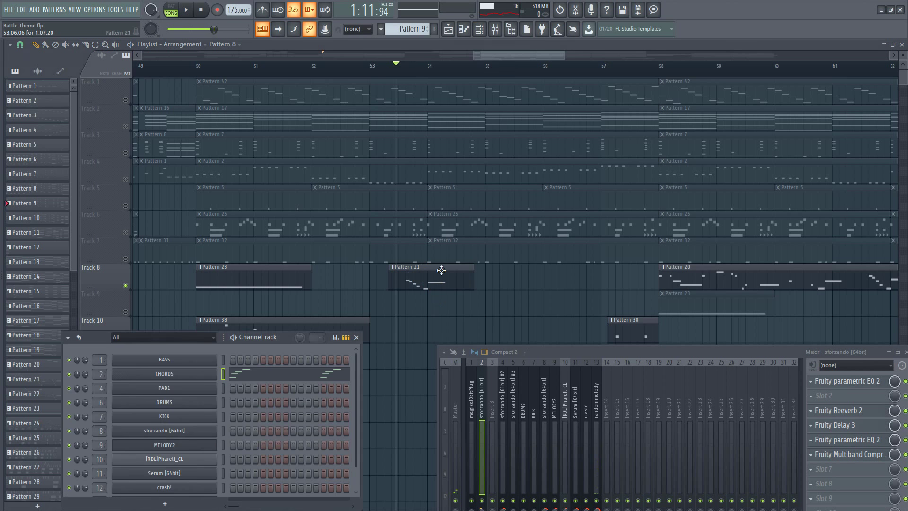
left_click(208, 447)
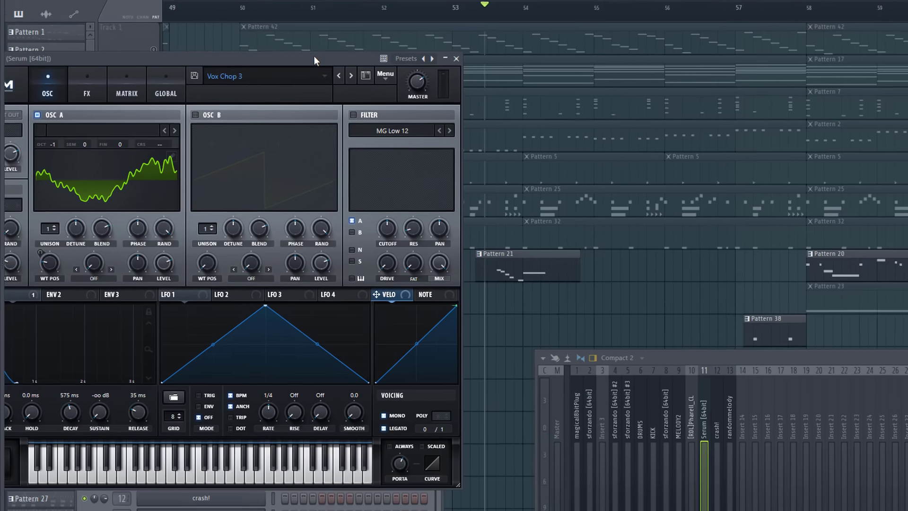
left_click_drag(261, 108, 368, 104)
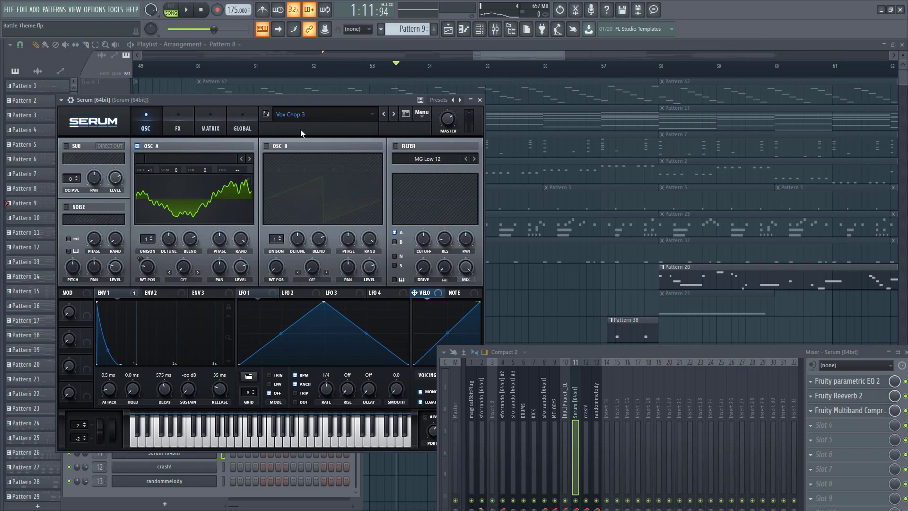
Step: Close the Serum window and play Pattern 21 on Track 8 from its start after bar 53
left_click(480, 100)
key("space")
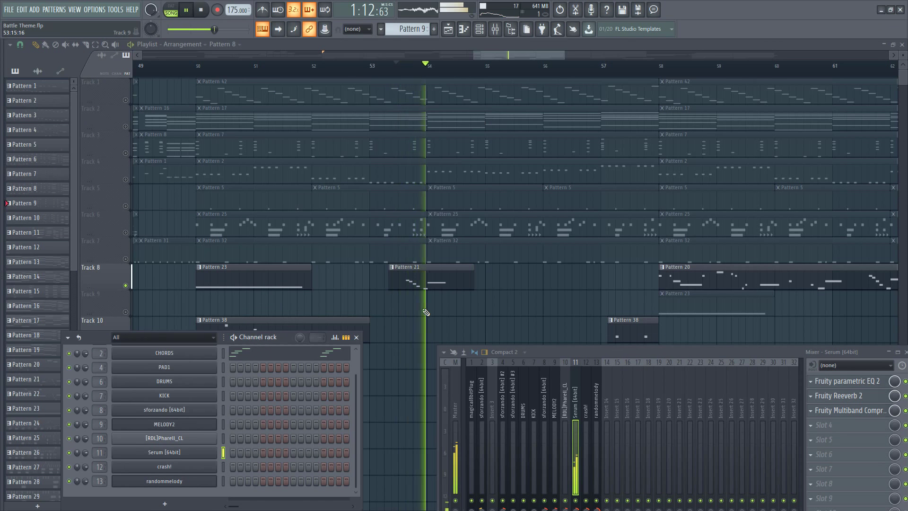
key("space")
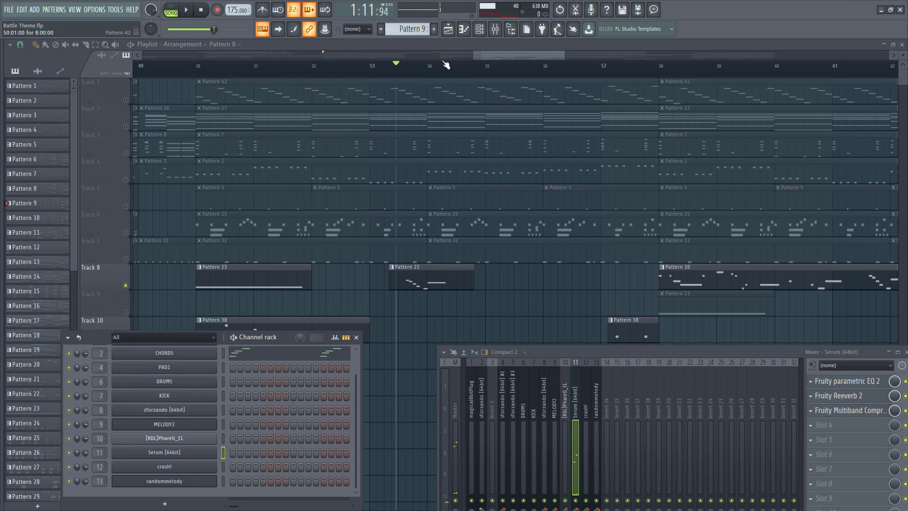
Step: Reopen the Serum instrument from the channel rack and examine its Mono and Legato voicing options
left_click(480, 29)
left_click(496, 28)
left_click(481, 30)
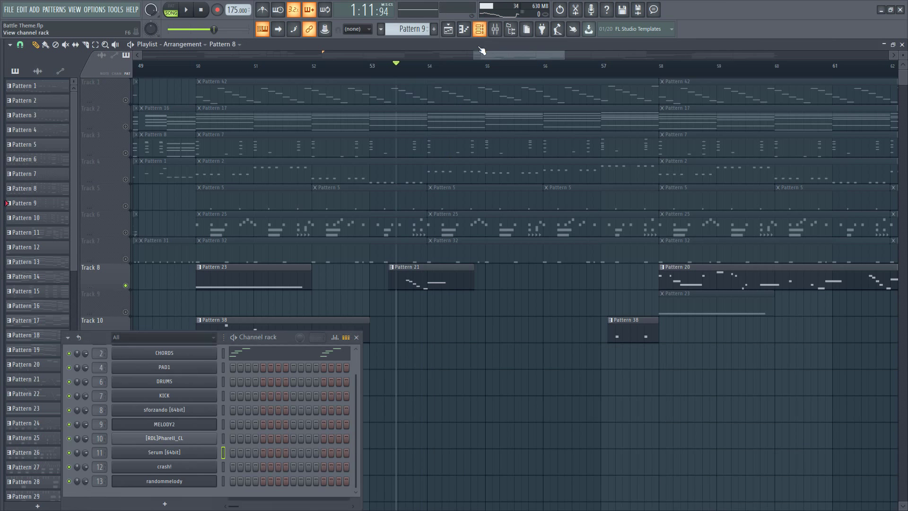
left_click(203, 455)
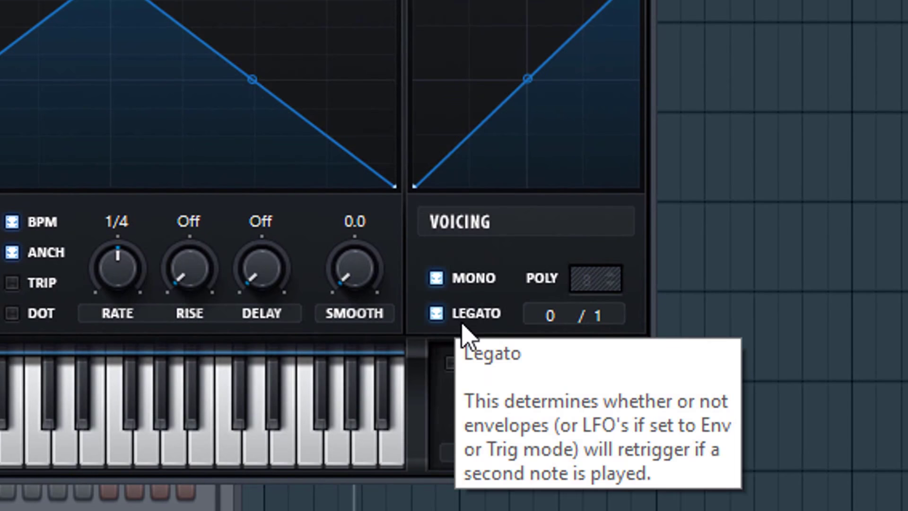
left_click(428, 402)
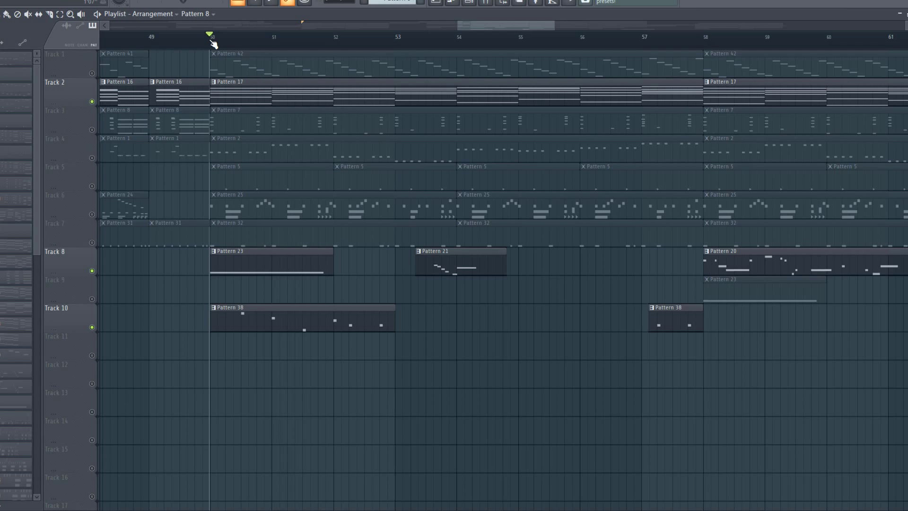
Step: Move the playhead to bar 49 and audition the Pattern 16 and Pattern 17 chords on Track 2 individually
left_click_drag(211, 36, 158, 38)
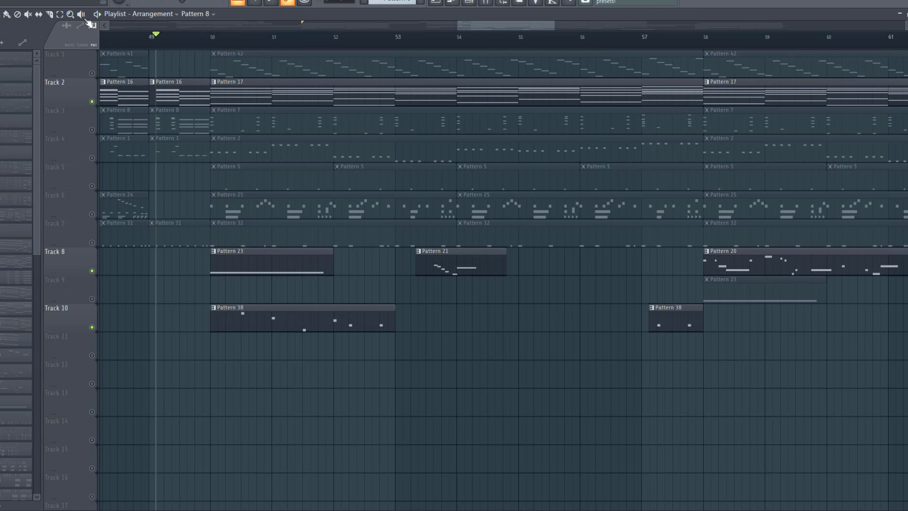
left_click(176, 84)
left_click(185, 92)
left_click(182, 98)
left_click(213, 97)
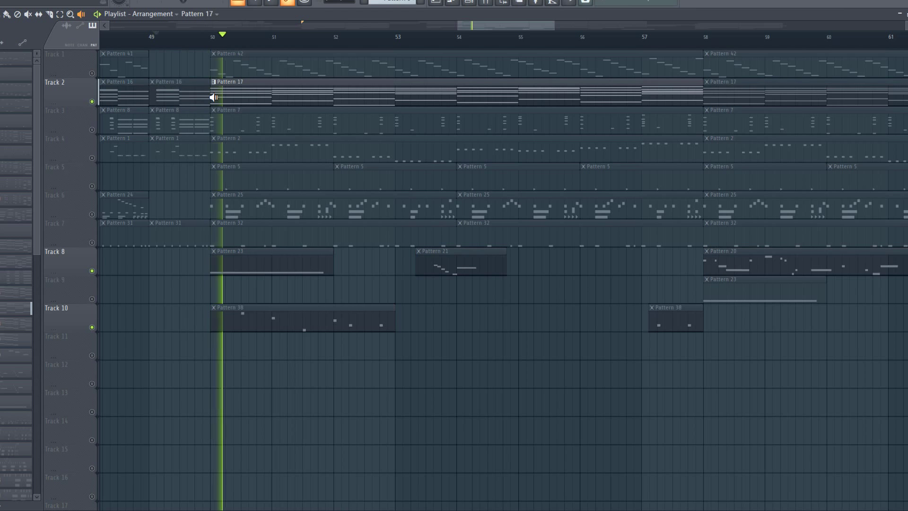
key("space")
Step: Leave the clip-audition tool and play Tracks 2, 8 and 10 together from bar 49
left_click(7, 14)
left_click_drag(204, 75, 183, 80)
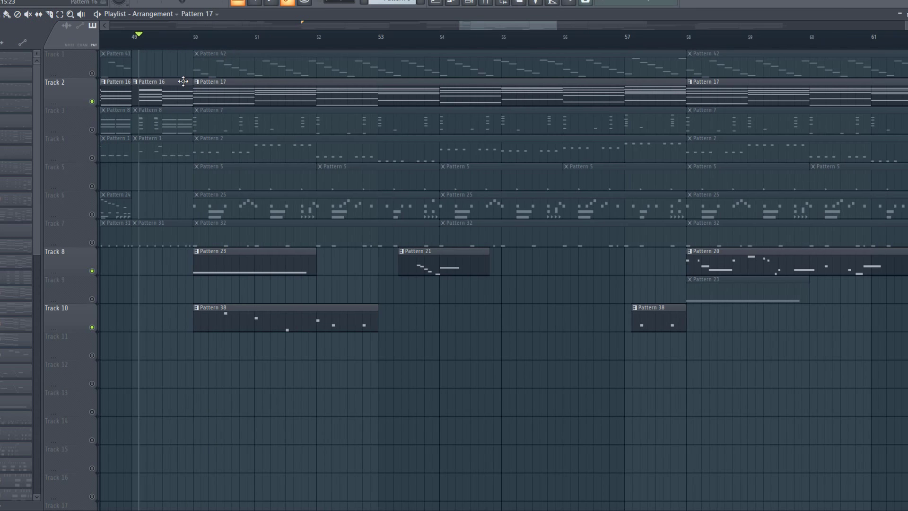
key("space")
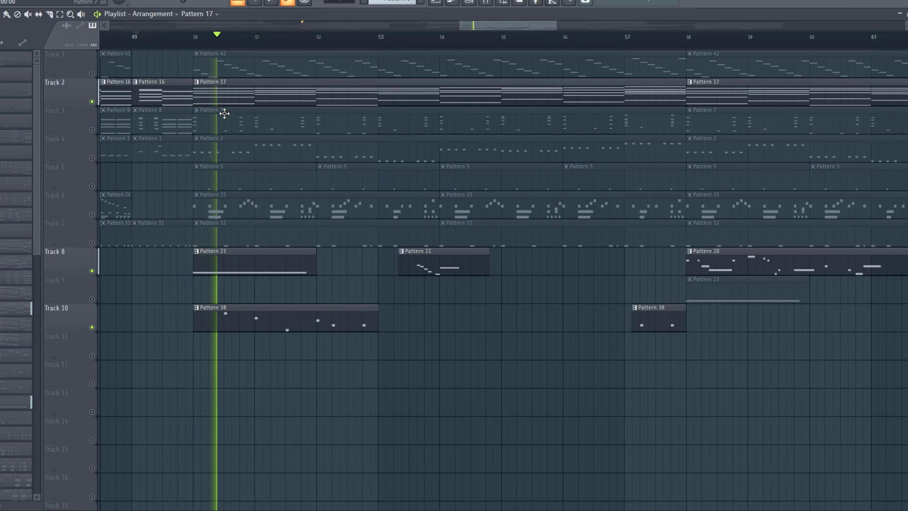
key("space")
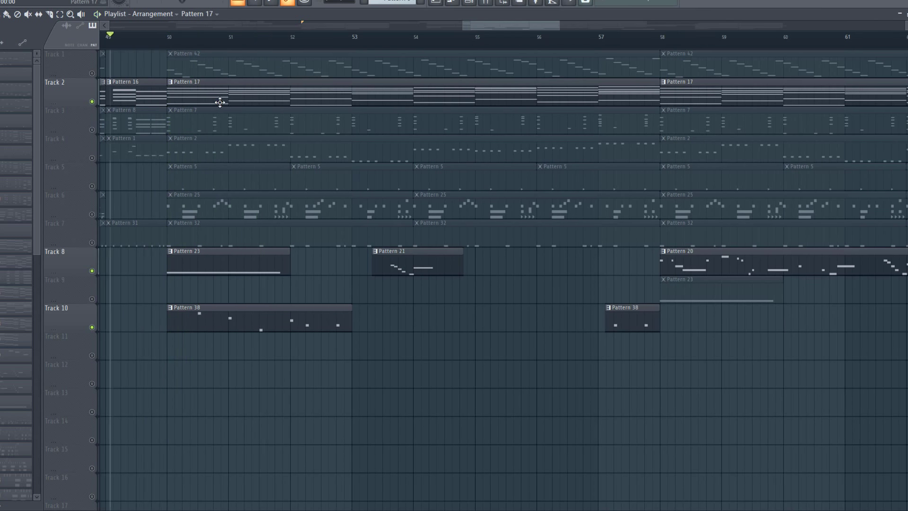
Step: Open the PAD1 chords of Pattern 17 in the piano roll and audition the top notes of several successive chords
double_click(219, 101)
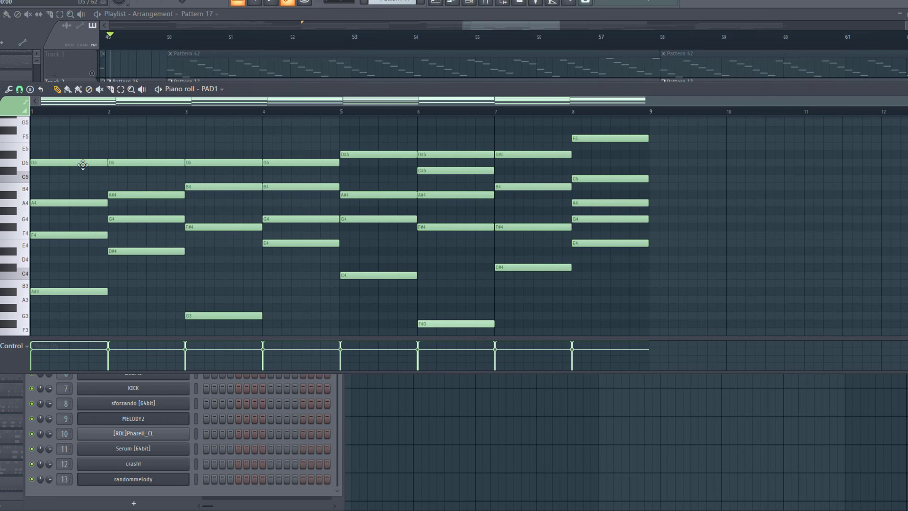
left_click(84, 164)
left_click(144, 165)
left_click(211, 162)
left_click(295, 163)
left_click(444, 151)
Step: Examine the bass notes and upper voicings of the PAD1 chords and play the eight-bar progression through
scroll(76, 189, "down", 4)
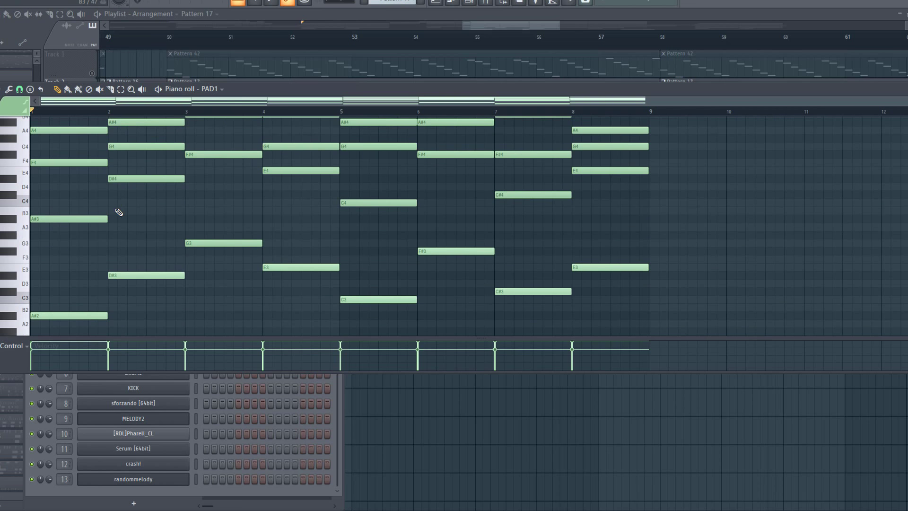
scroll(112, 189, "up", 3)
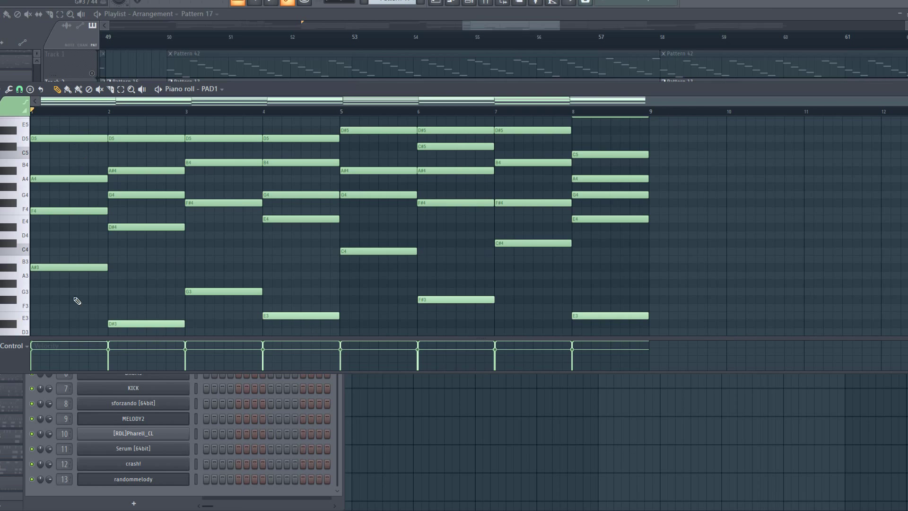
scroll(92, 253, "up", 2)
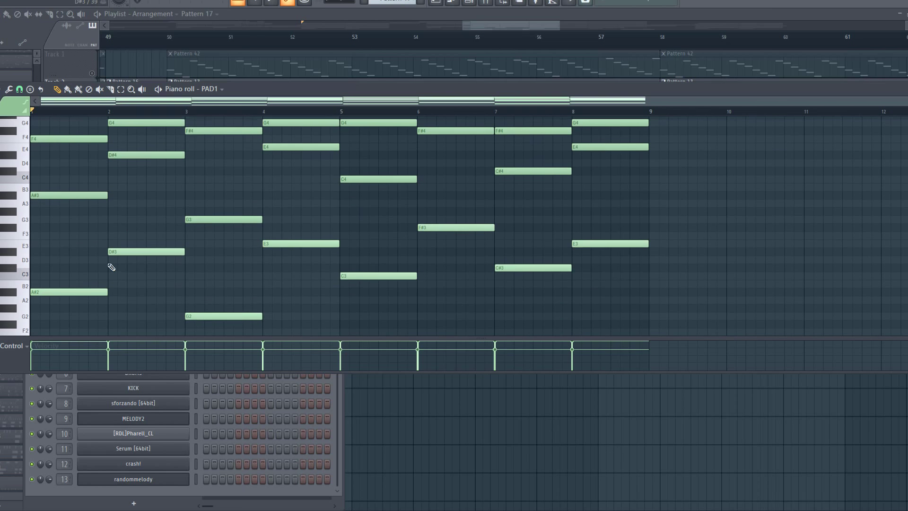
scroll(279, 187, "up", 2)
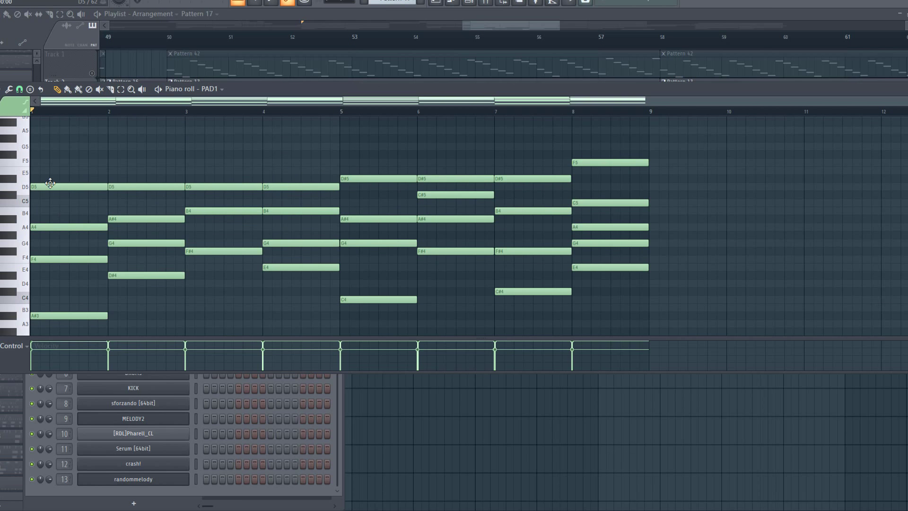
scroll(62, 214, "down", 3)
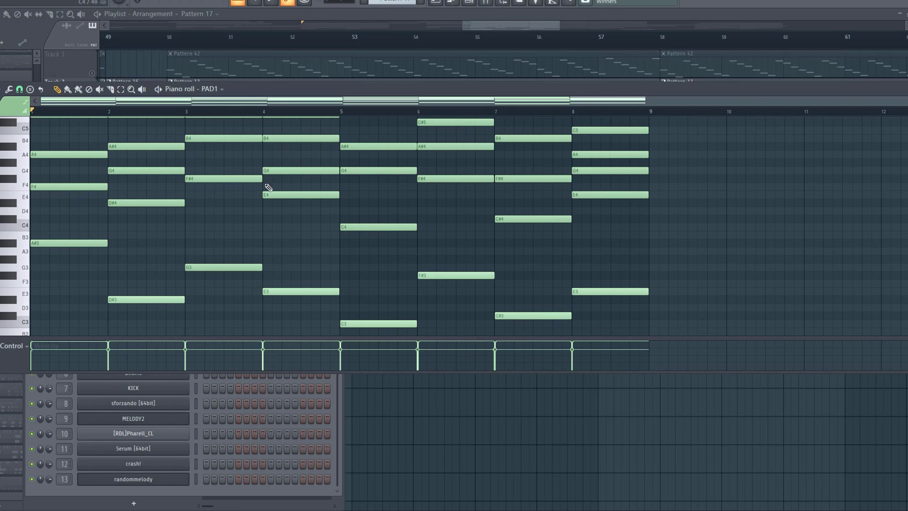
scroll(81, 183, "up", 1)
key("space")
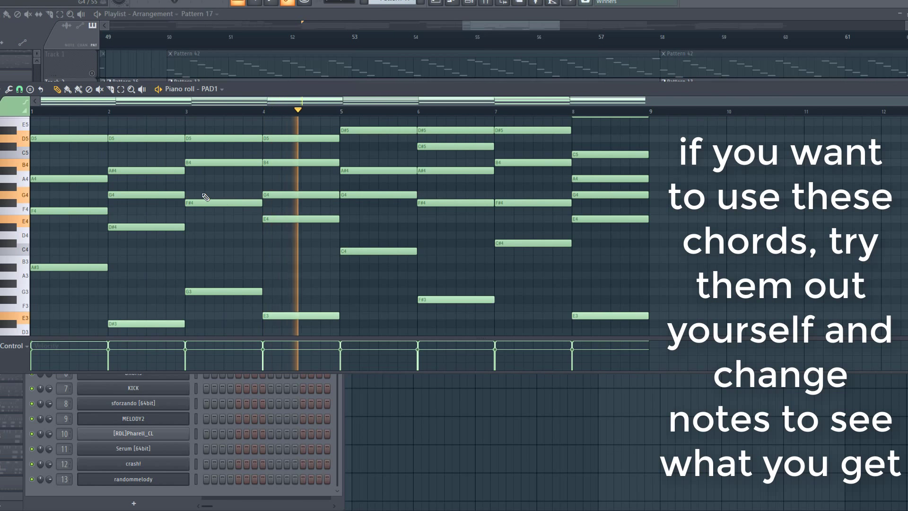
mouse_move(391, 221)
left_mouse_down()
mouse_move(304, 243)
mouse_move(243, 224)
left_mouse_up()
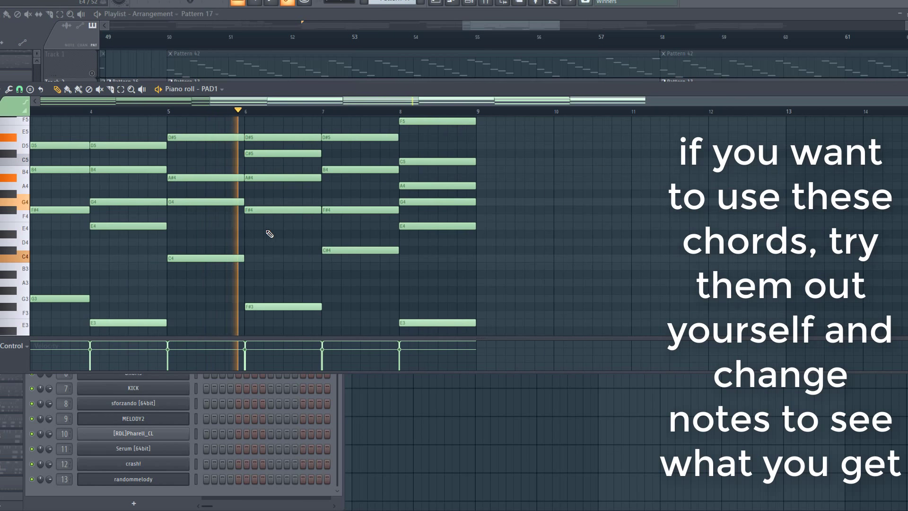
mouse_move(361, 241)
left_mouse_down()
mouse_move(323, 252)
mouse_move(247, 233)
mouse_move(314, 233)
left_mouse_up()
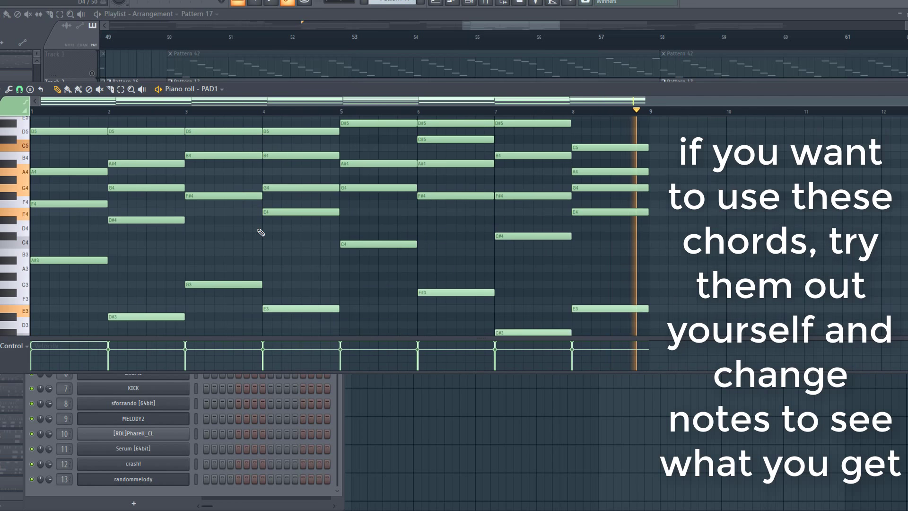
key("space")
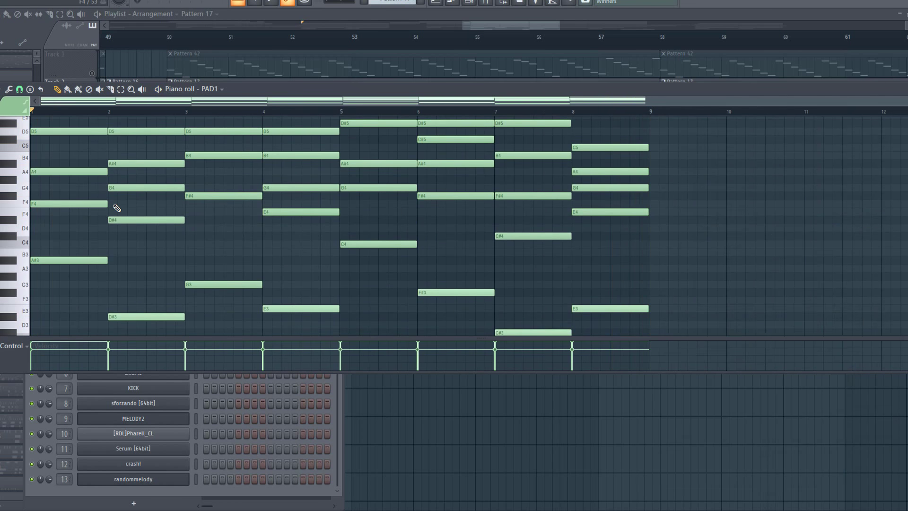
Step: Compare the bass notes with the upper notes of the PAD1 chords, sounding a low note around D#3 for reference
scroll(116, 209, "down", 4)
scroll(135, 262, "up", 2)
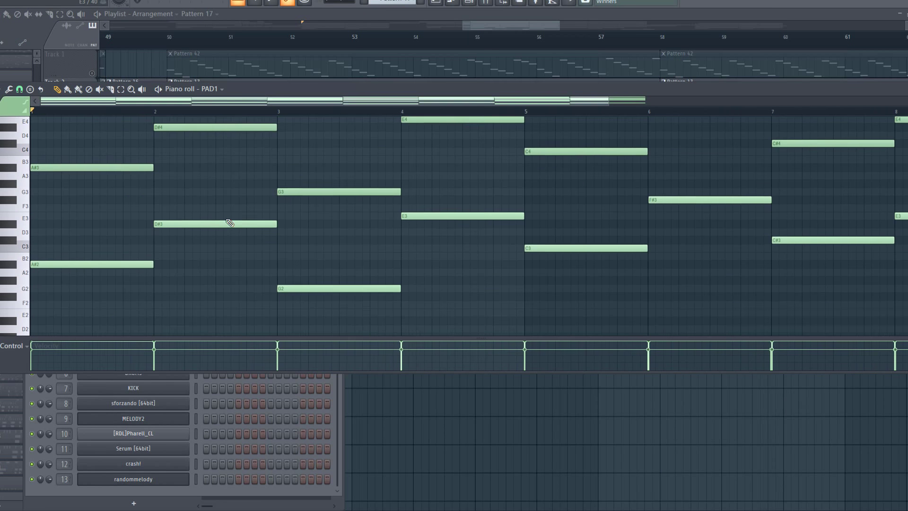
scroll(136, 263, "up", 3)
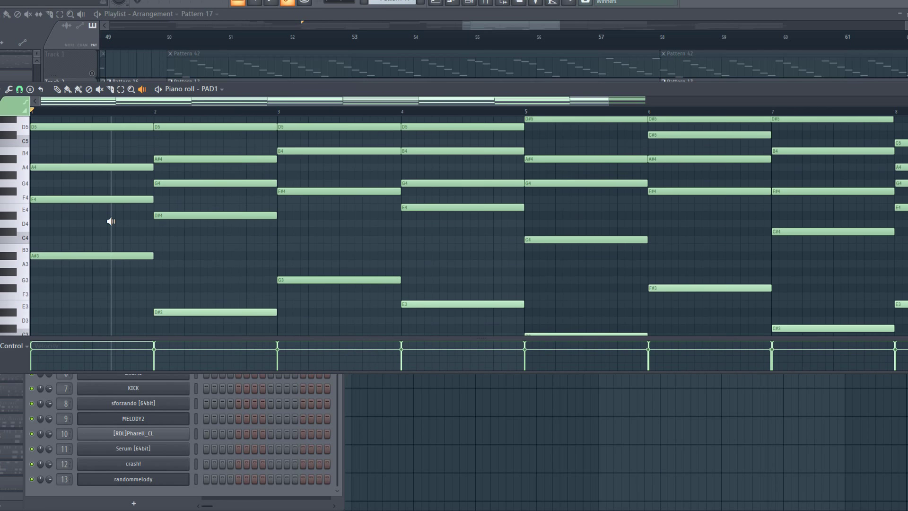
scroll(107, 208, "down", 1)
left_click(15, 307)
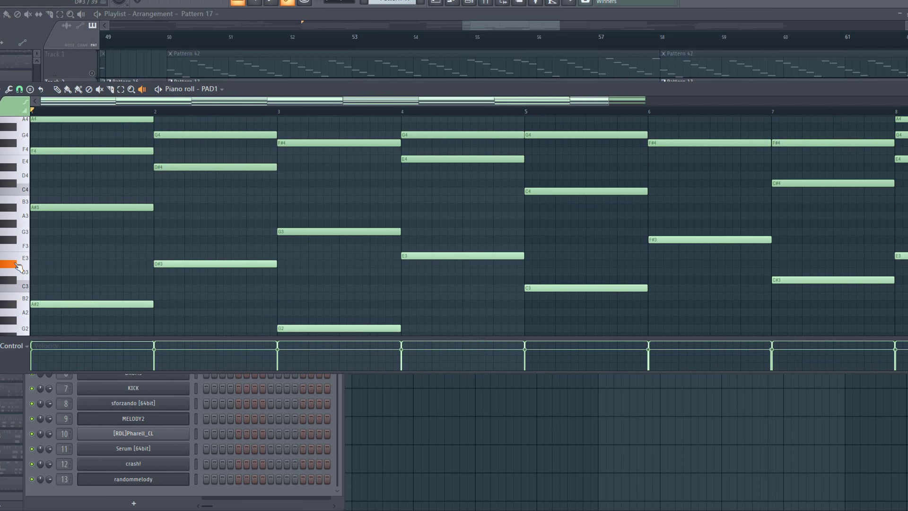
scroll(345, 251, "down", 3)
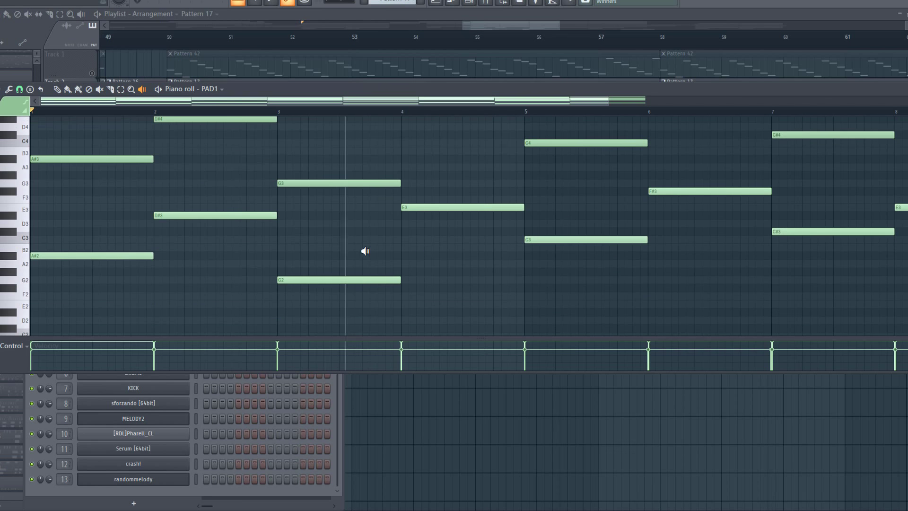
scroll(365, 251, "up", 6)
scroll(362, 250, "up", 5)
scroll(402, 248, "down", 4)
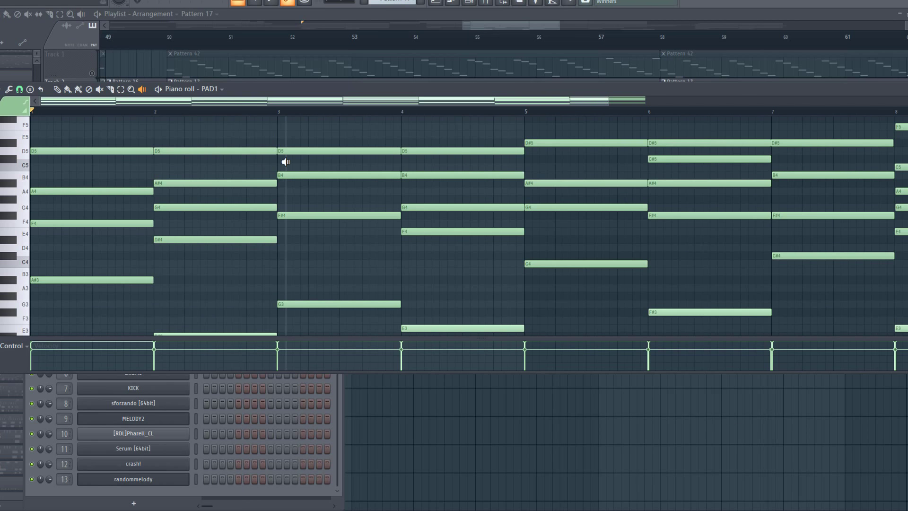
Step: Look over the PAD1 progression and play the example C, F and A minor triads above bars 1 to 3
scroll(101, 244, "down", 2, "ctrl")
scroll(101, 243, "down", 2)
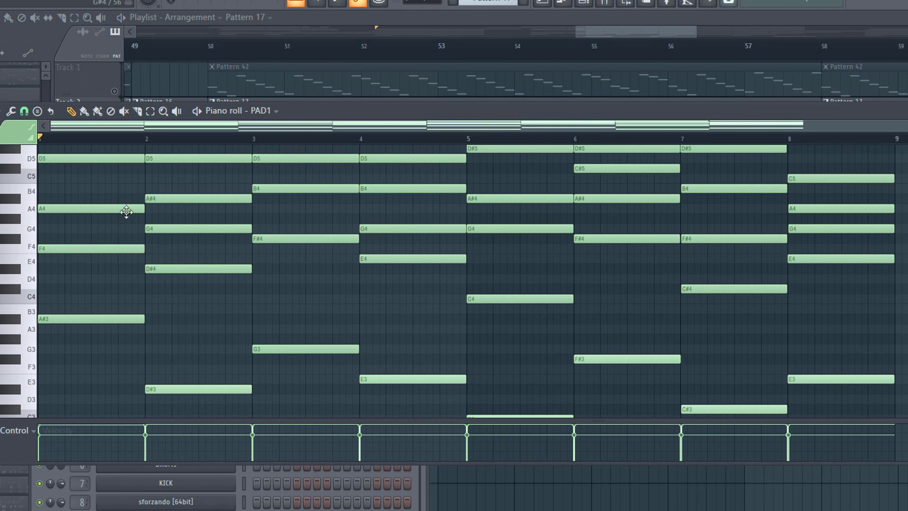
scroll(132, 376, "down", 2)
scroll(135, 332, "up", 2)
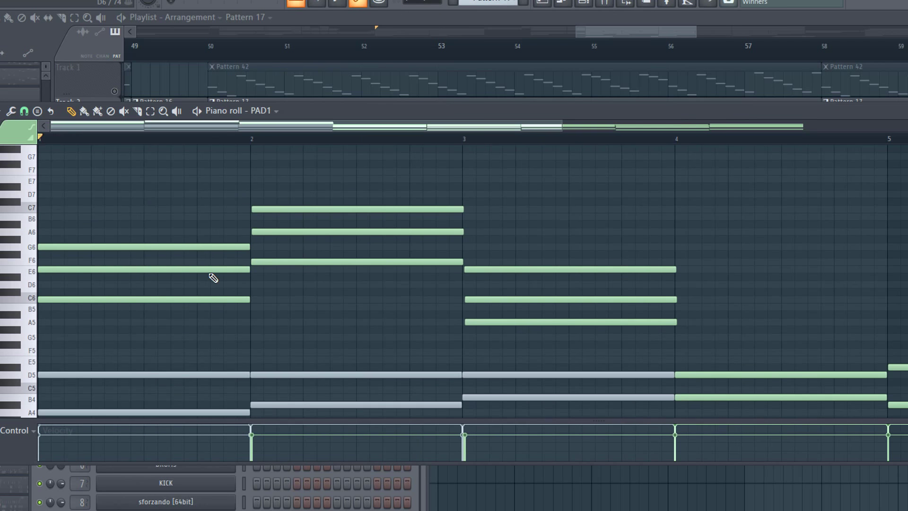
key("space")
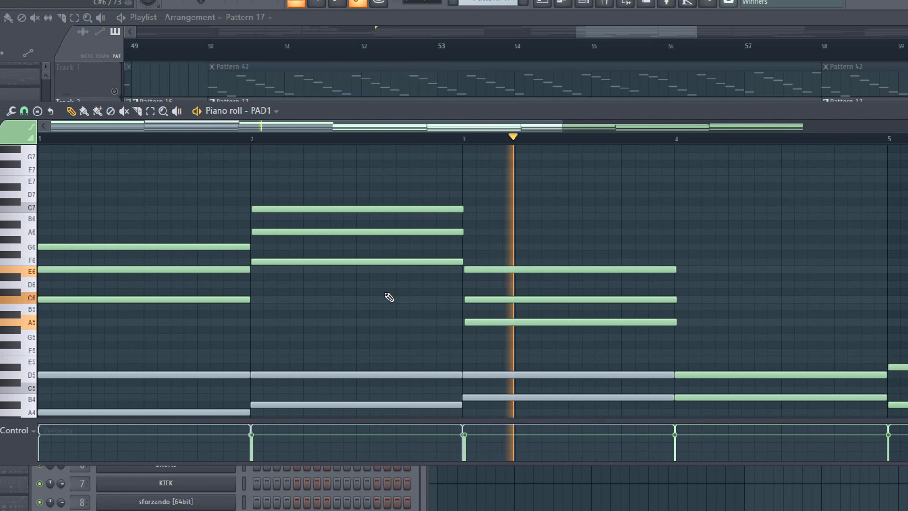
key("space")
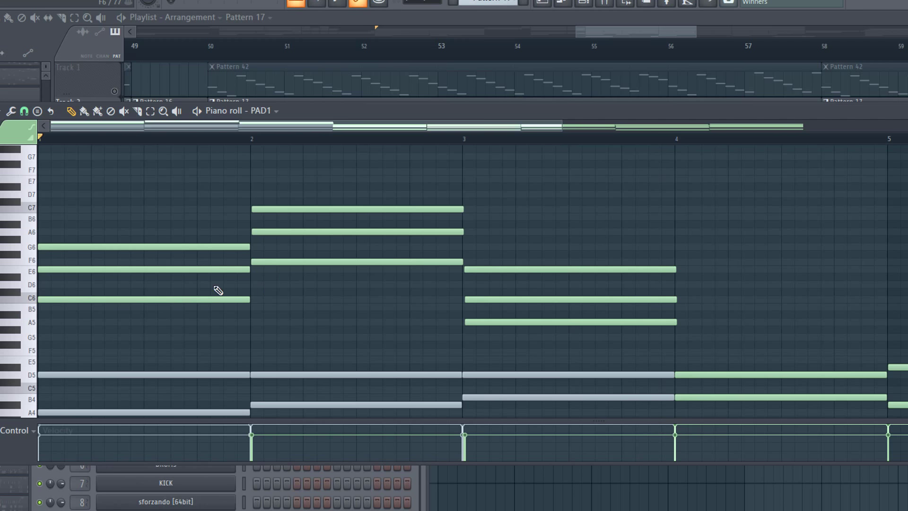
Step: Invert the first example triad by moving its C6 note up an octave to C7
scroll(159, 223, "up", 3)
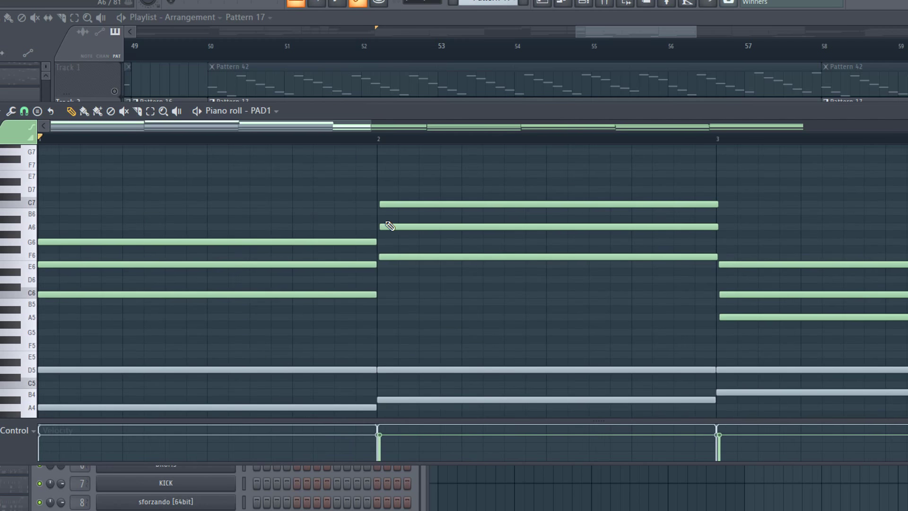
scroll(375, 253, "up", 2)
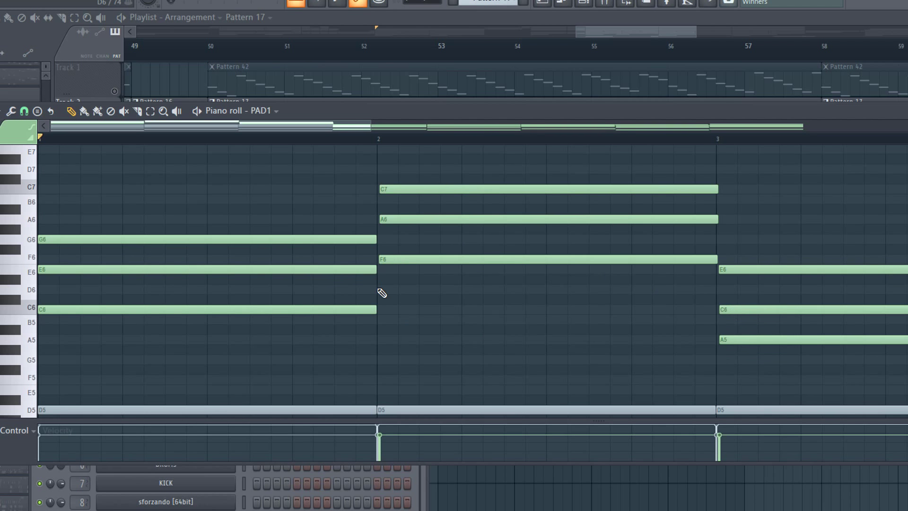
left_click_drag(379, 296, 300, 328)
key("ctrl+Up")
left_click(696, 311)
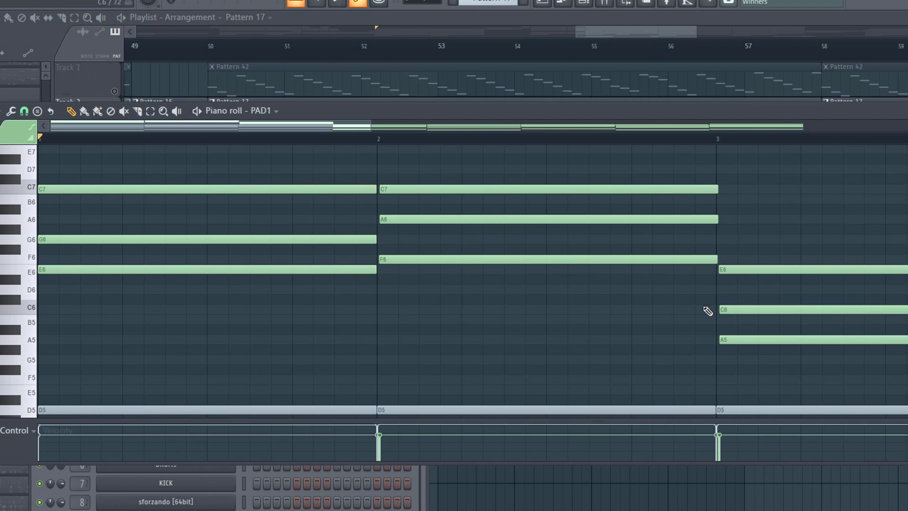
Step: Invert the third example triad by moving its A5 and C6 notes up an octave to A6 and C7
left_click_drag(761, 296, 763, 367)
key("ctrl+Up")
key("ctrl+Up")
left_click(763, 367)
scroll(763, 366, "down", 3)
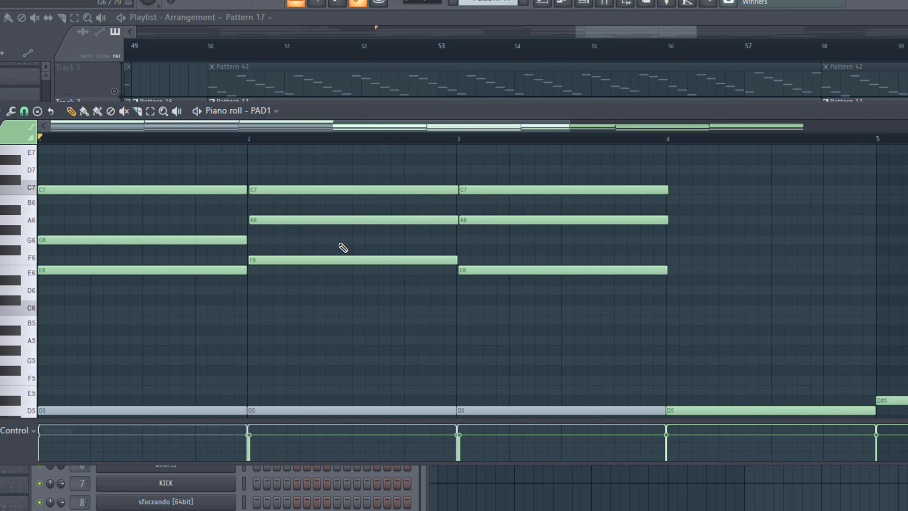
Step: Play the three inverted example triads and delete them from bars 1 to 3 of PAD1
key("space")
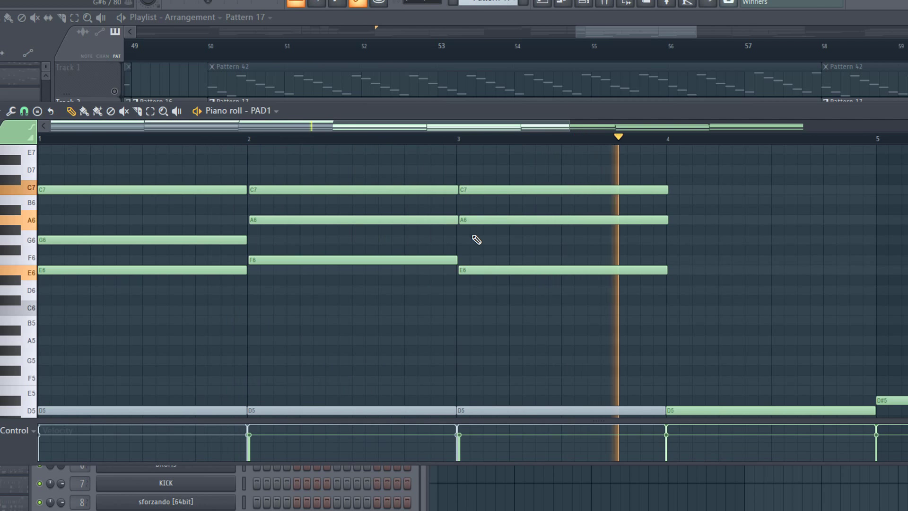
key("space")
scroll(451, 247, "down", 1)
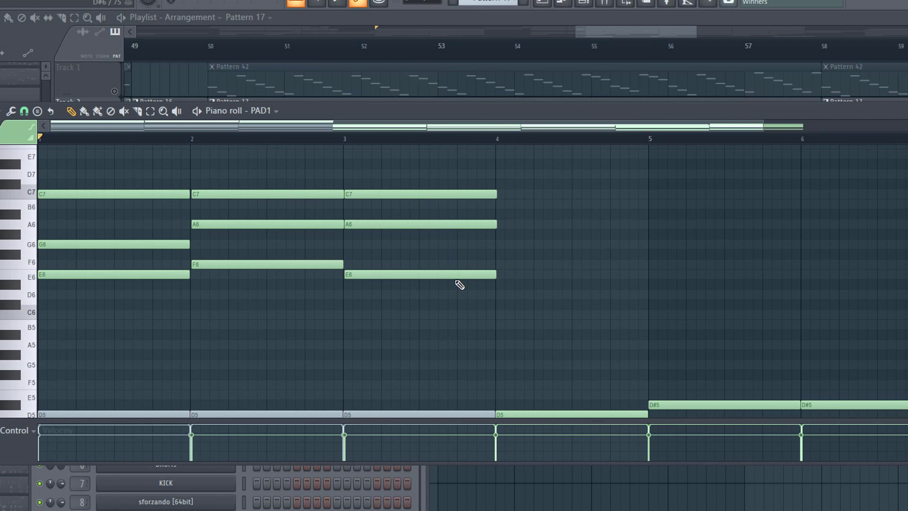
left_click_drag(429, 172, 136, 318)
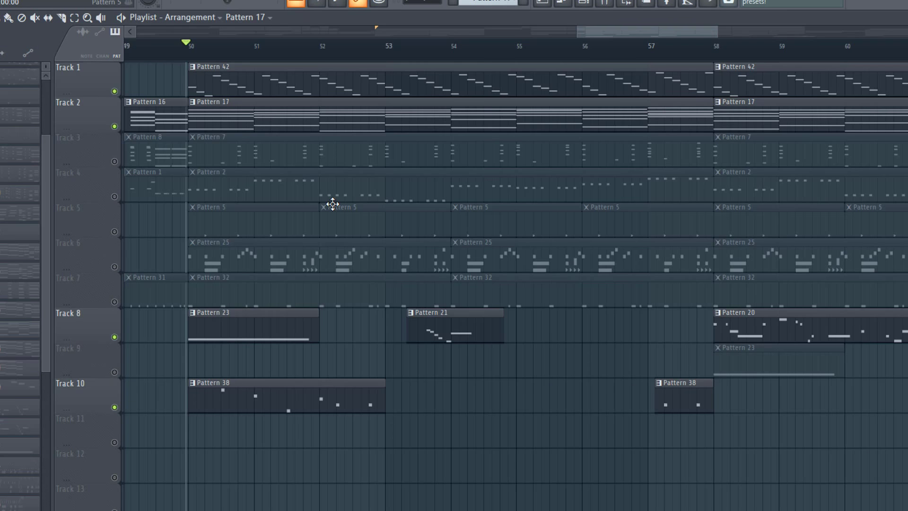
Step: Solo Track 1, play its Pattern 42 from bar 50, and enable Track 2 alongside it
left_click(114, 91, "ctrl")
key("space")
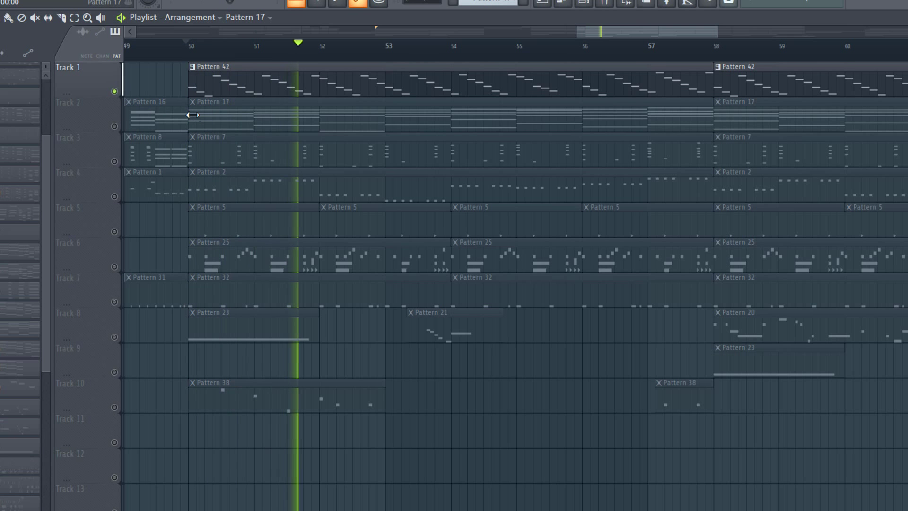
key("space")
left_click(114, 127)
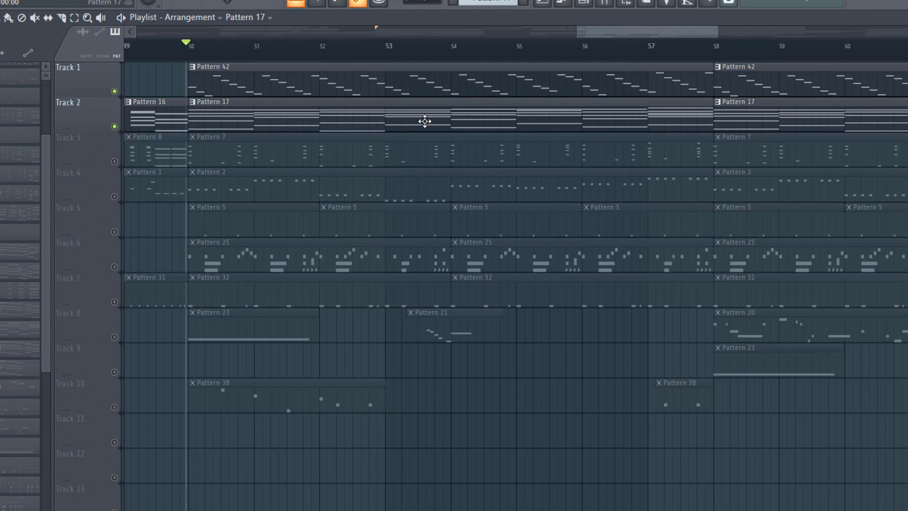
Step: Open the PAD1 chords of Pattern 17 in the piano roll and call up the Arpeggiate tool for all notes
double_click(288, 117)
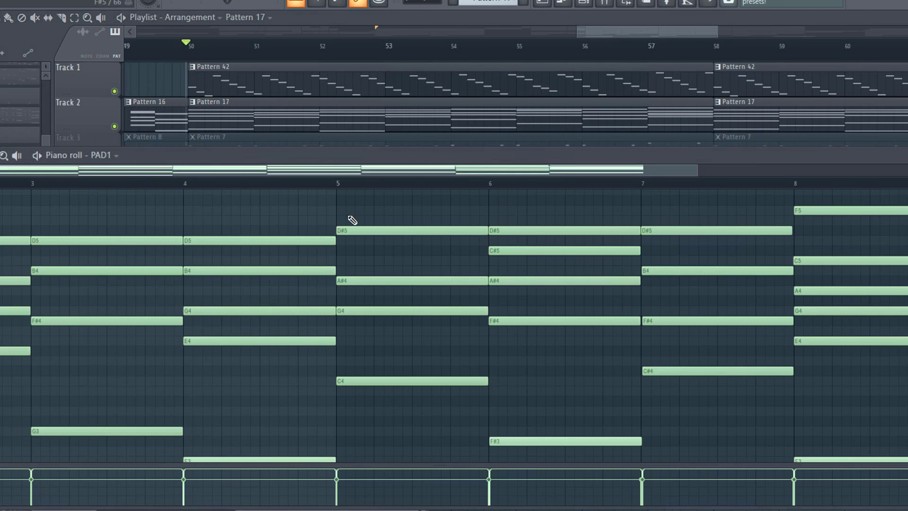
left_click_drag(459, 153, 494, 116)
scroll(368, 232, "down", 3)
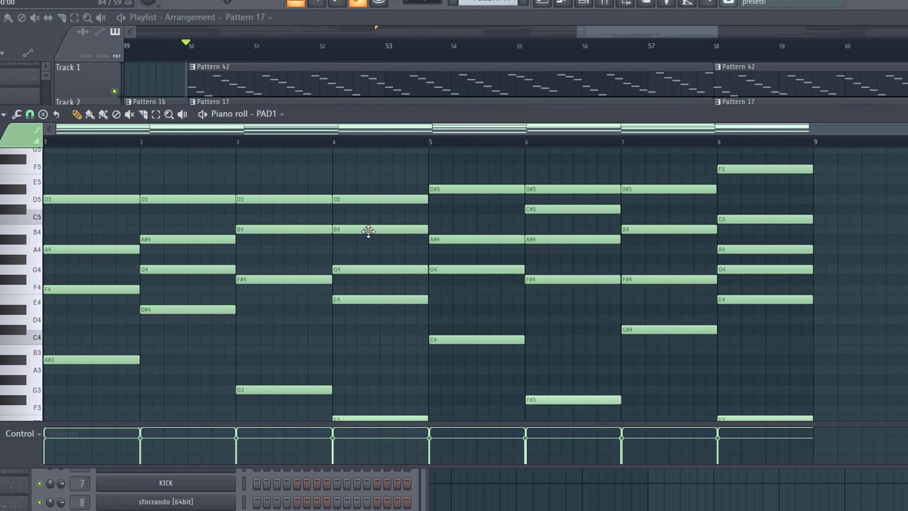
key("ctrl+a")
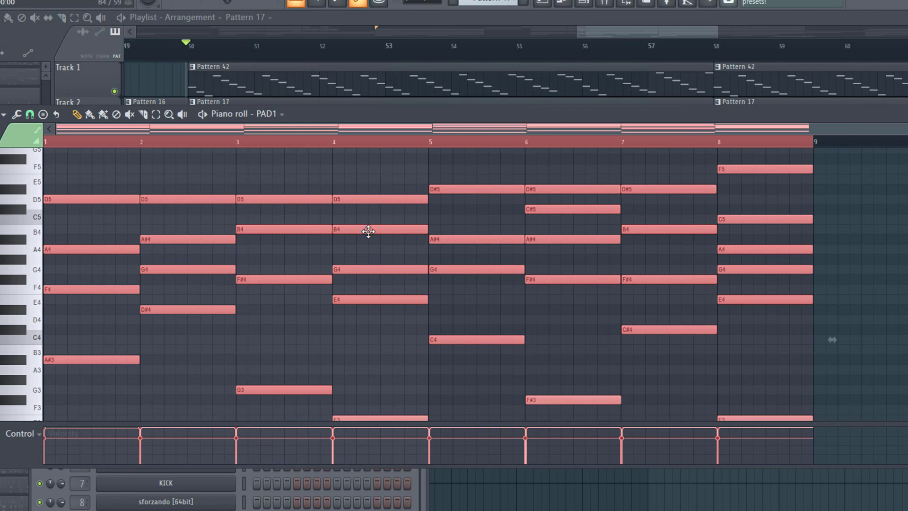
key("alt+a")
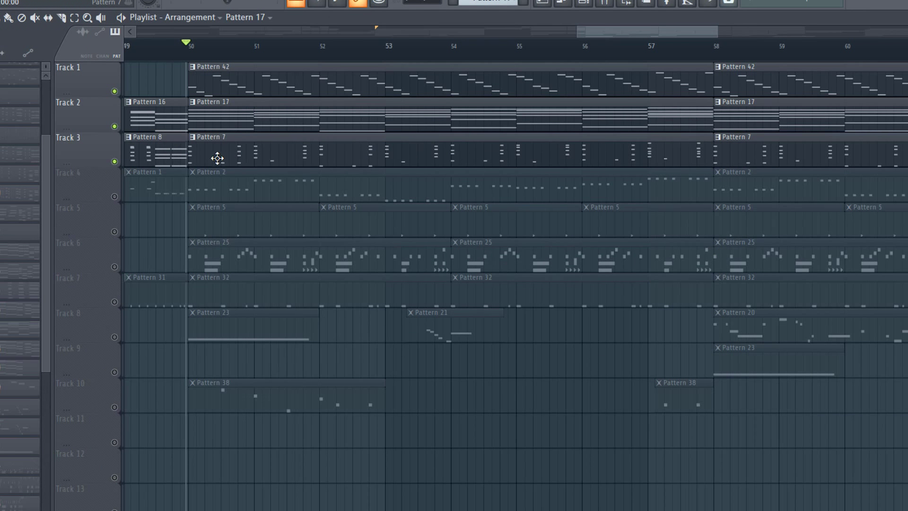
Step: Play Tracks 1, 2 and 3 together from bar 50, and audition Track 4 in solo
key("space")
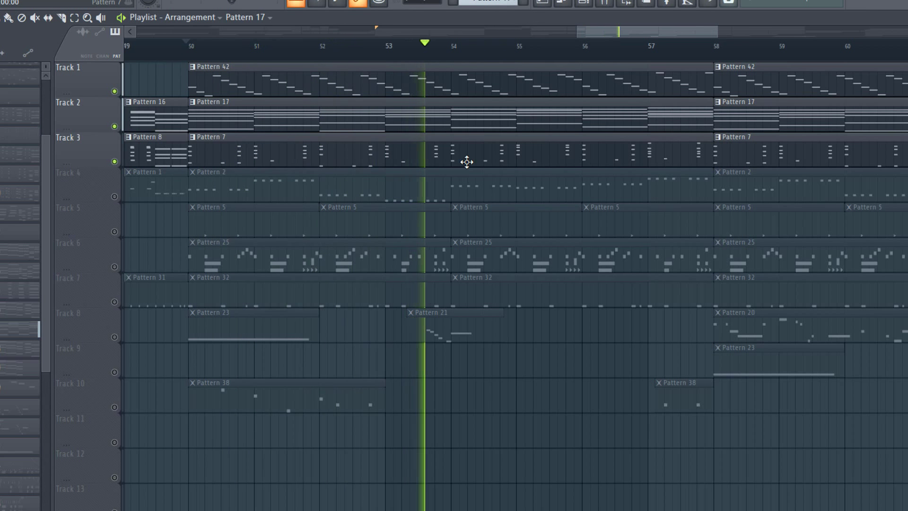
key("space")
left_click(115, 197)
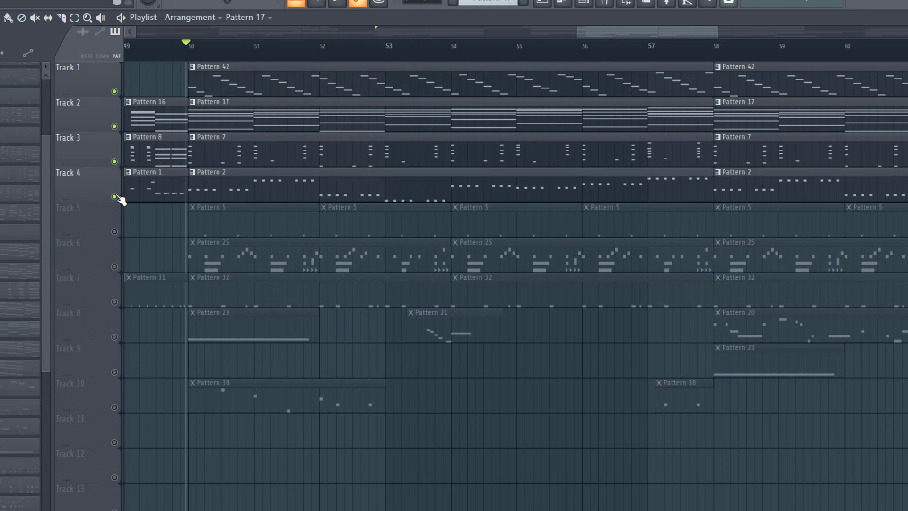
right_click(114, 197)
key("space")
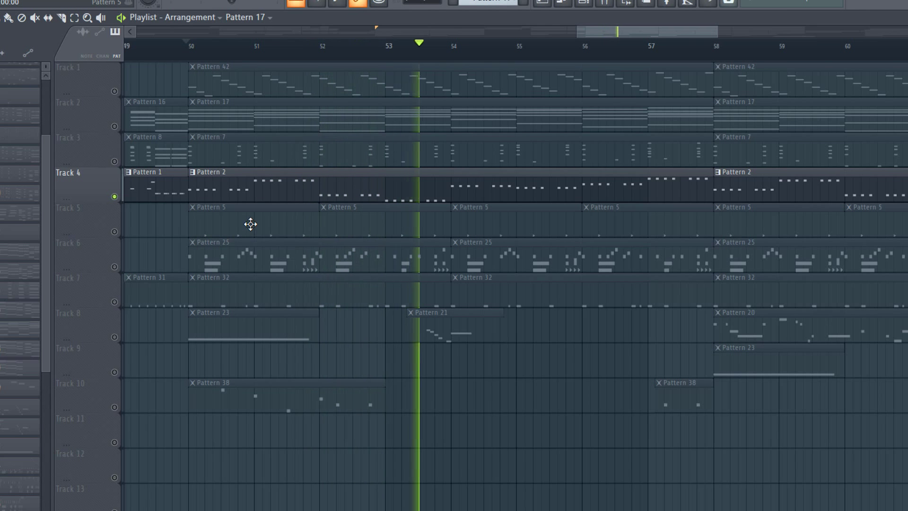
key("space")
Step: Restore all tracks from solo and play the full arrangement from bar 50, following it through the next section
right_click(114, 197)
key("space")
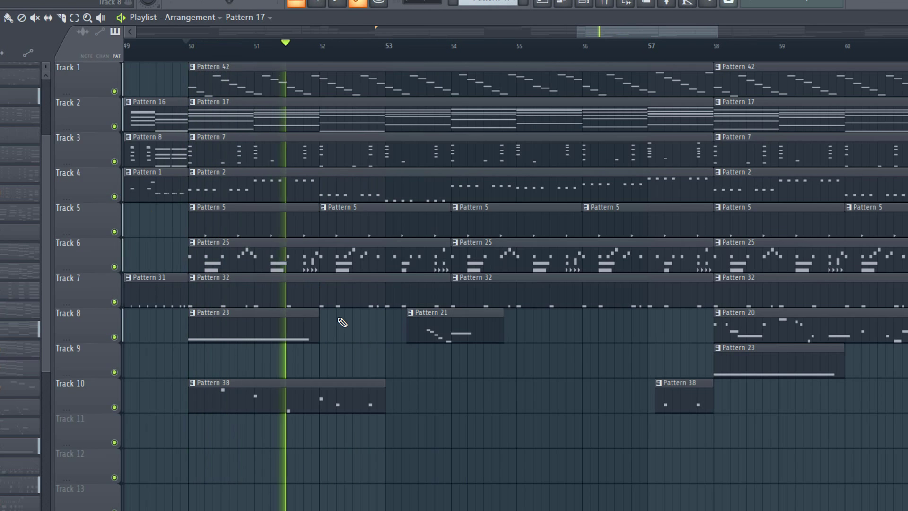
scroll(358, 353, "right", 1)
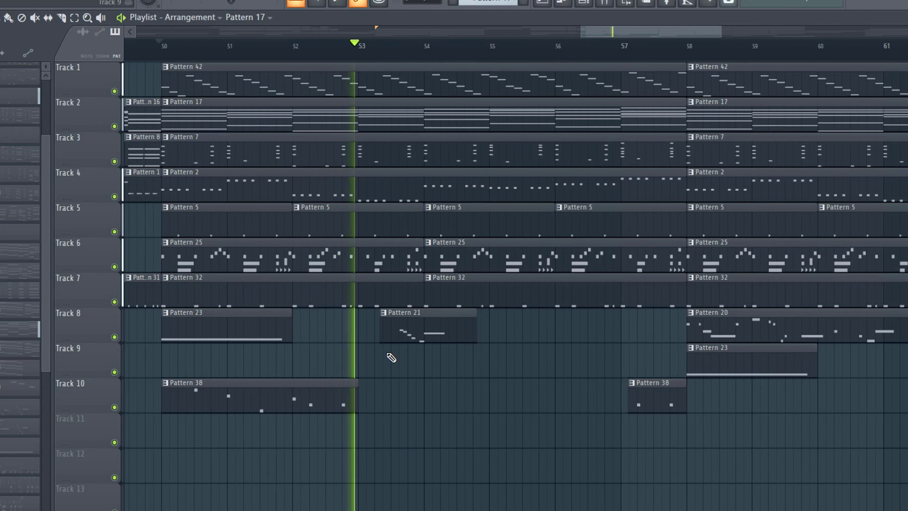
scroll(415, 367, "down", 2)
scroll(442, 349, "right", 2)
scroll(418, 357, "right", 2)
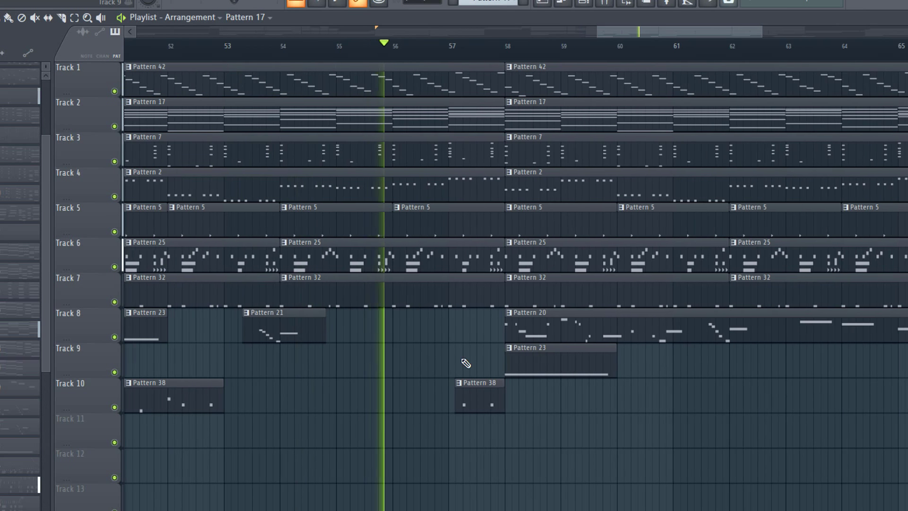
scroll(488, 414, "right", 4)
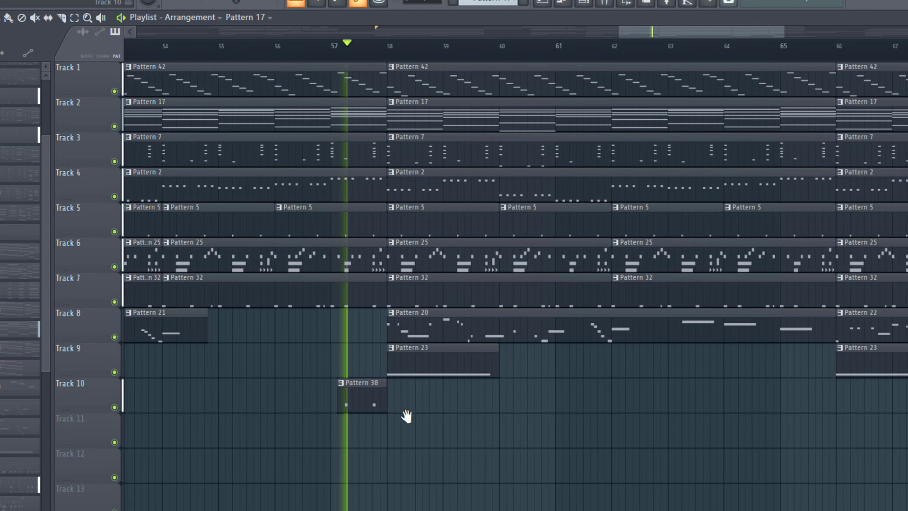
scroll(407, 404, "right", 2)
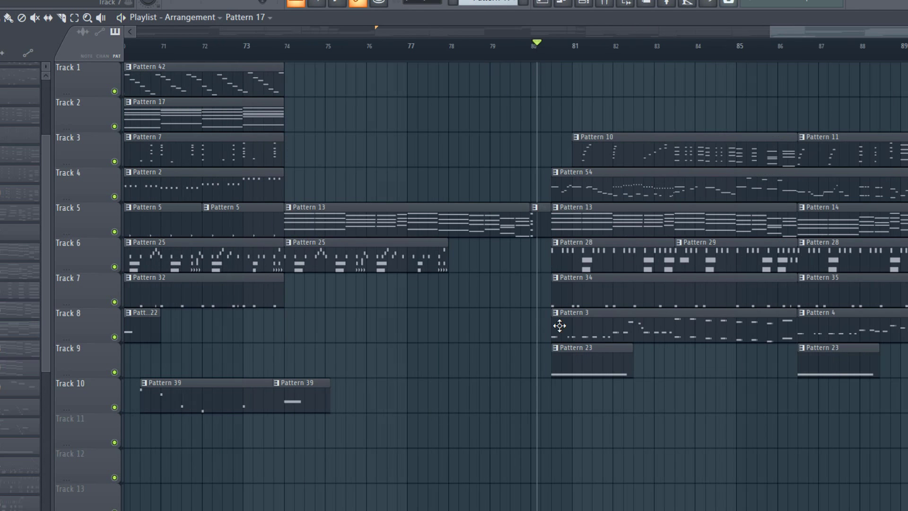
Step: Play the full arrangement from bar 80, following the section with Patterns 10, 54, 13 and 3
scroll(559, 326, "up", 2)
key("space")
scroll(582, 374, "right", 4)
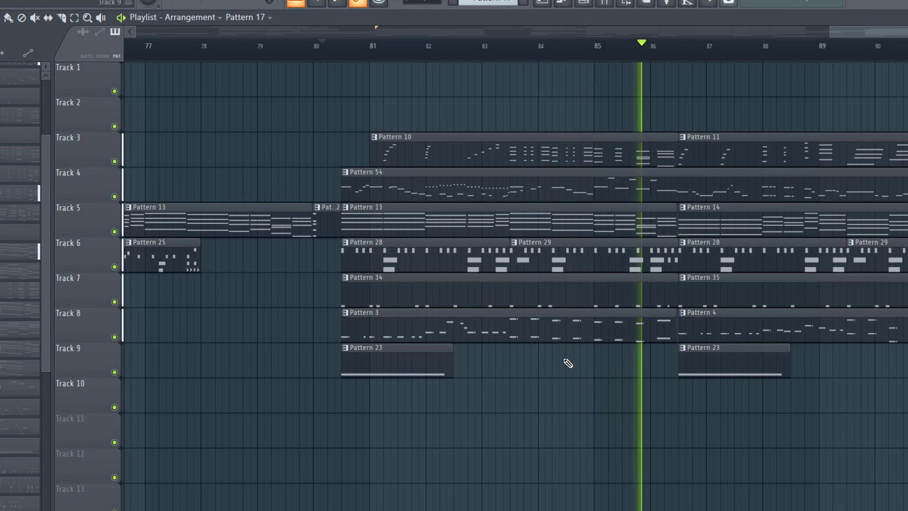
scroll(508, 448, "down", 5)
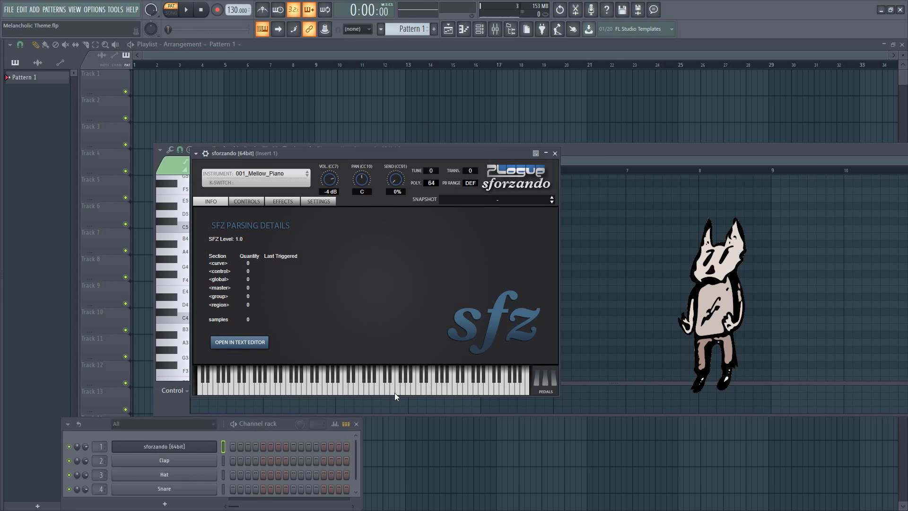
Step: In the Melancholic Theme project, audition keys on the sforzando Mellow Piano and view the empty piano roll around C4
left_click(395, 392)
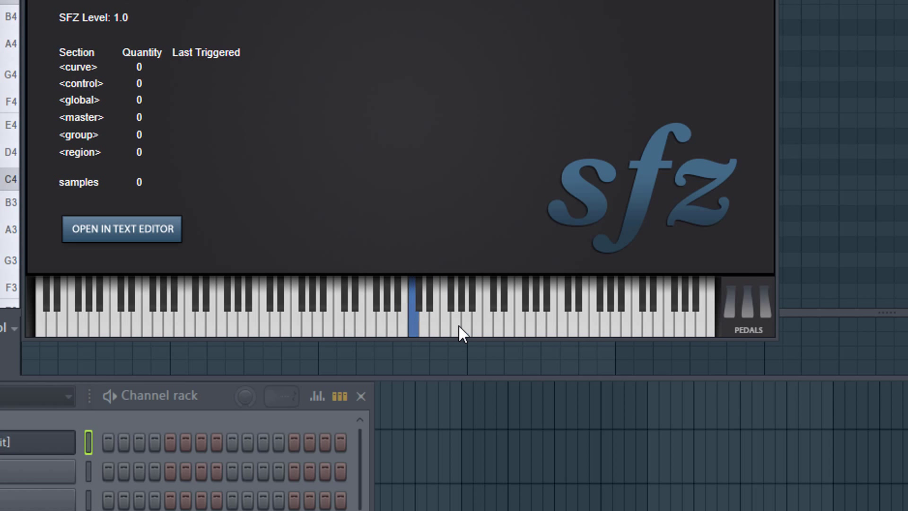
left_click(478, 322)
left_click(478, 322)
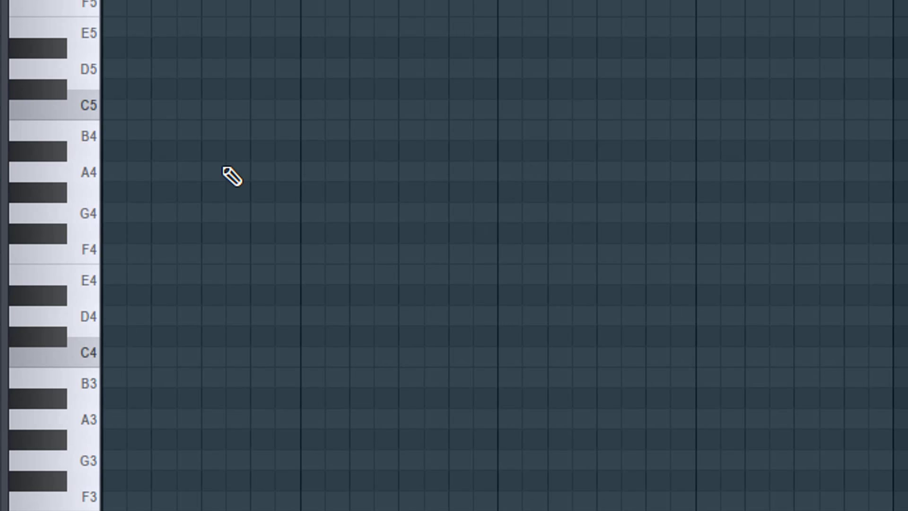
scroll(182, 195, "down", 2)
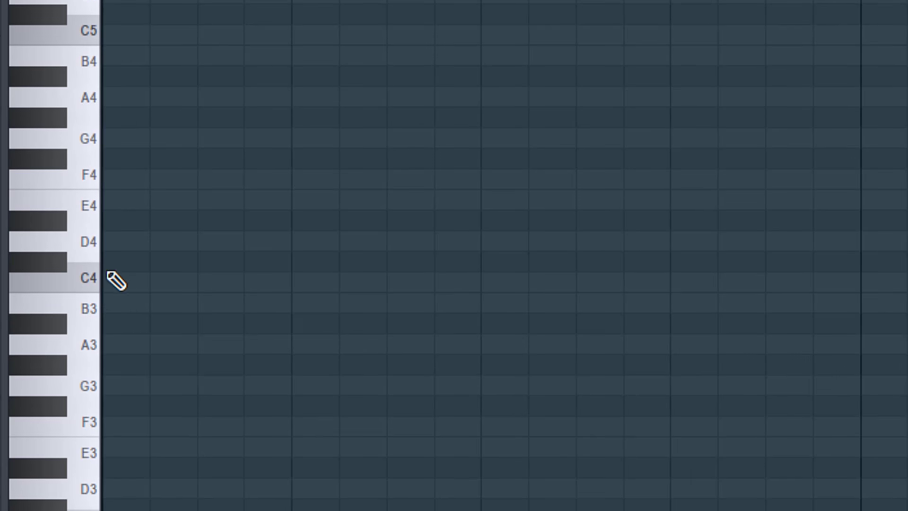
Step: Draw four bar-long descending notes C4, B3, A#3 and A3 in the sforzando piano roll, one per bar
left_click(116, 279)
left_click(837, 305)
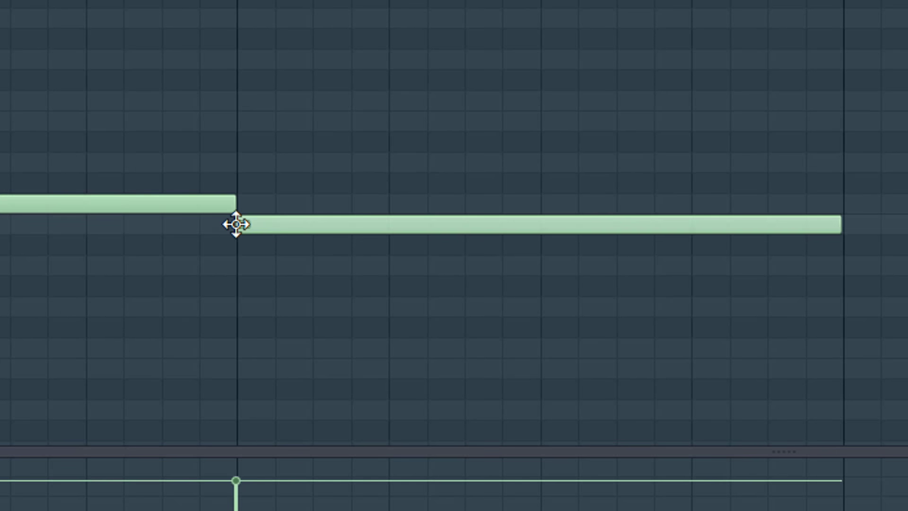
right_click(283, 213)
left_click(163, 215)
right_click(515, 215)
left_click(326, 206)
left_click(475, 282)
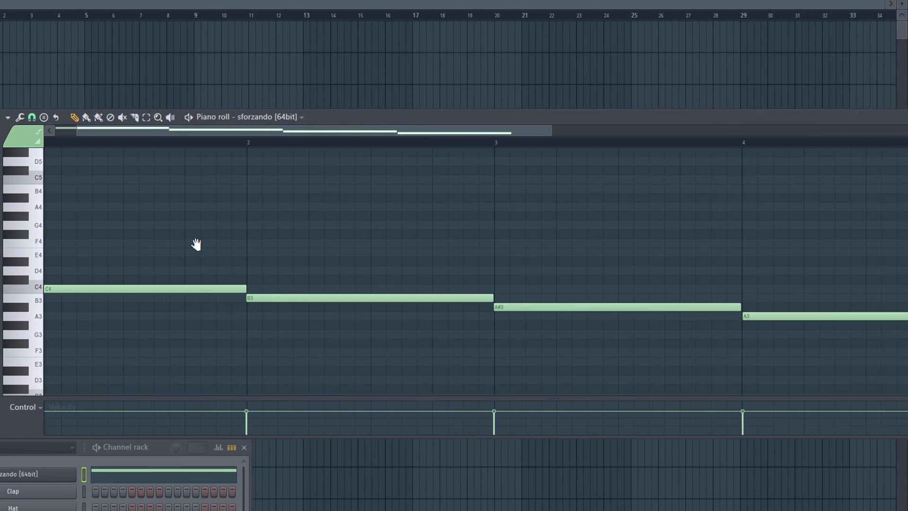
Step: Play the four-bar descending line and audition the C4, B3, A#3 and A3 keys one after another
scroll(196, 244, "down", 2)
key("space")
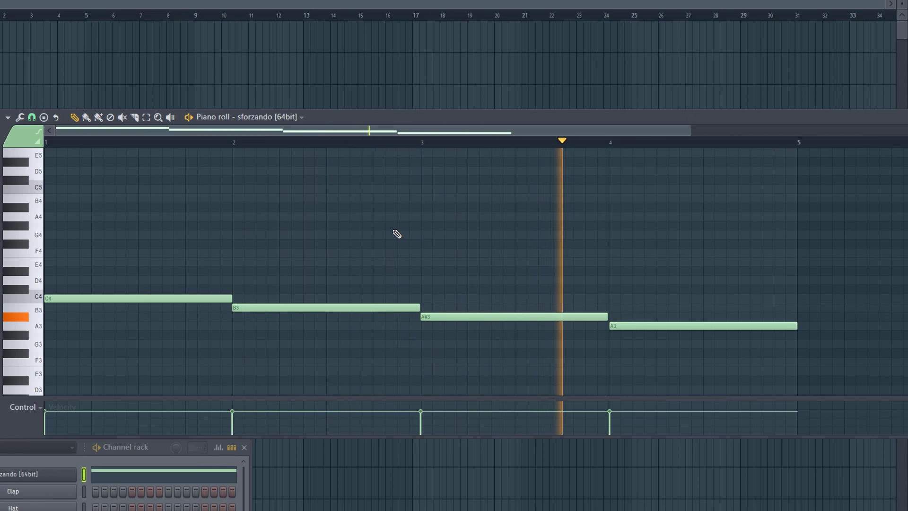
scroll(397, 234, "down", 1)
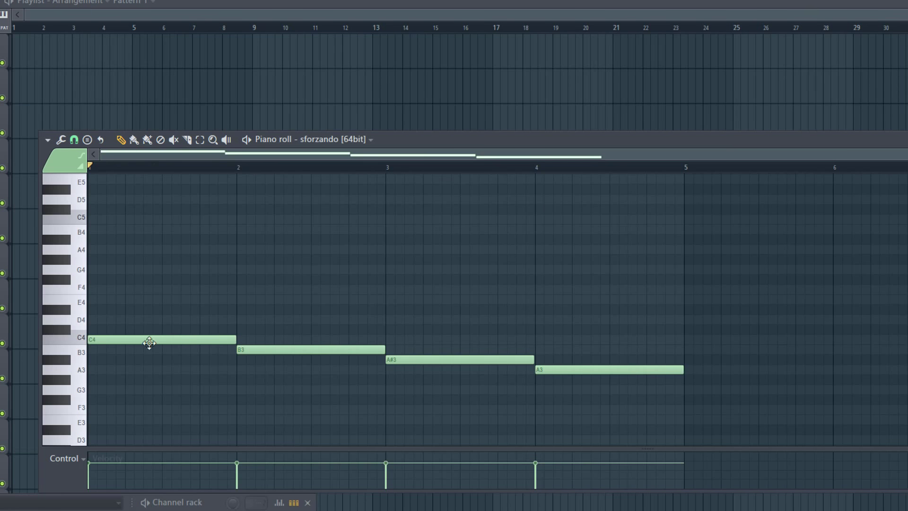
left_click(83, 341)
left_click(82, 354)
left_click(66, 363)
left_click(83, 373)
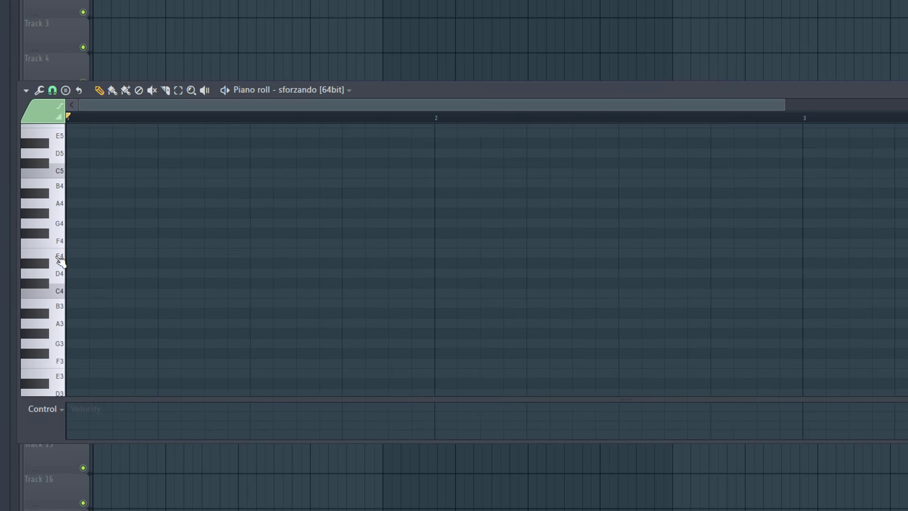
Step: Write a two-bar phrase with held bass notes G4 and F#4 under a short melody moving between C5 and F5
left_click(101, 262)
left_click_drag(101, 263, 101, 275)
left_click(204, 224)
left_click(265, 184)
left_click_drag(365, 184, 314, 184)
left_click(334, 204)
left_click_drag(256, 184, 284, 184)
left_click_drag(348, 204, 377, 205)
scroll(425, 237, "down", 2)
left_click(369, 224)
scroll(478, 279, "down", 2)
Step: Duplicate the two-bar phrase into bars 3 and 4 with bass notes F4 and E4, and play the result
key("ctrl+a")
key("ctrl+b")
scroll(519, 247, "up", 2)
left_click_drag(519, 247, 264, 239)
scroll(154, 121, "down", 1)
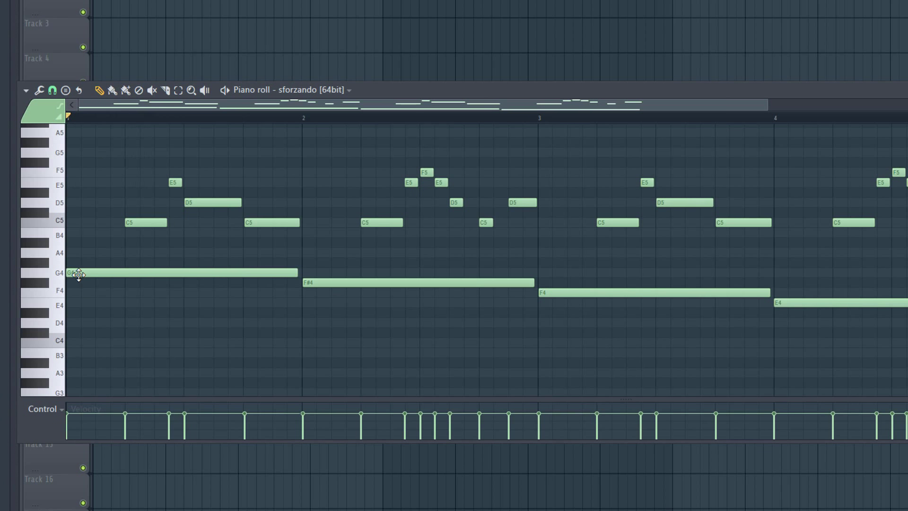
mouse_move(78, 274)
left_mouse_down()
mouse_move(325, 264)
mouse_move(79, 274)
left_mouse_up()
key("space")
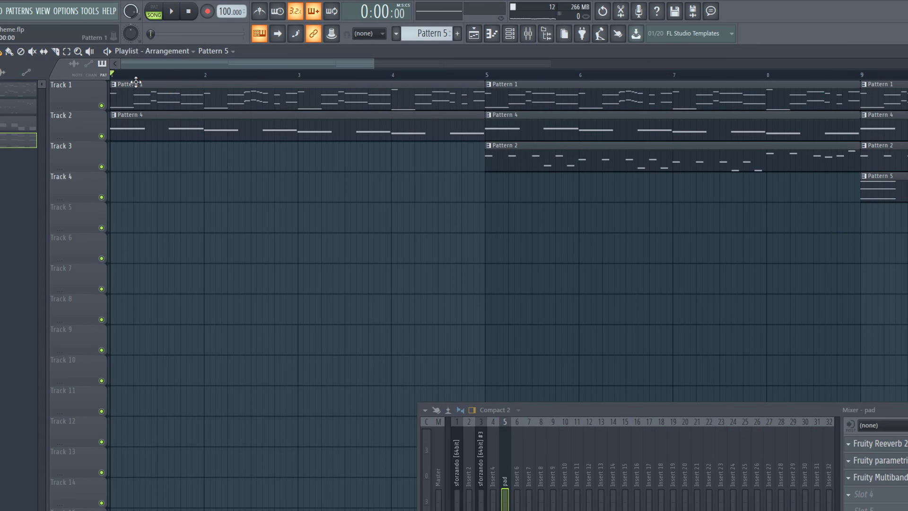
Step: Solo Track 1, open Pattern 1's melody in the piano roll and play it up to the run in bar 2
left_click(102, 105, "ctrl")
double_click(121, 97)
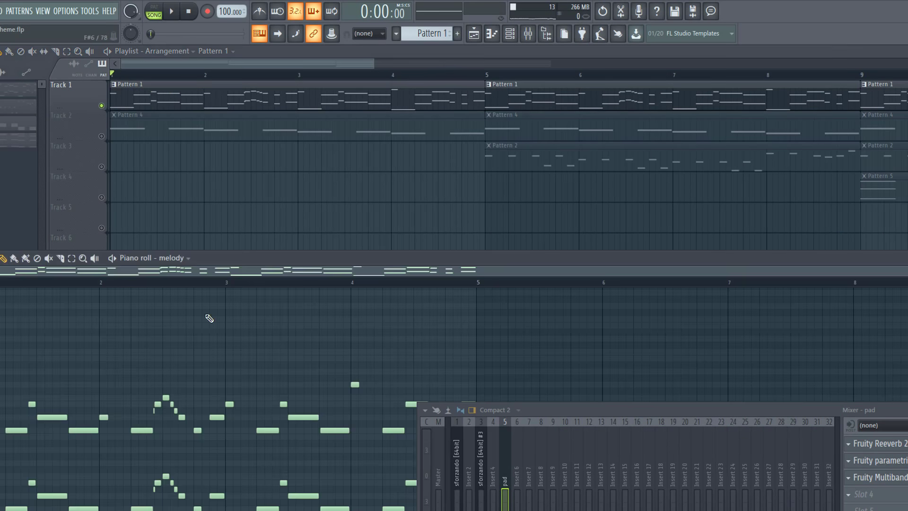
key("space")
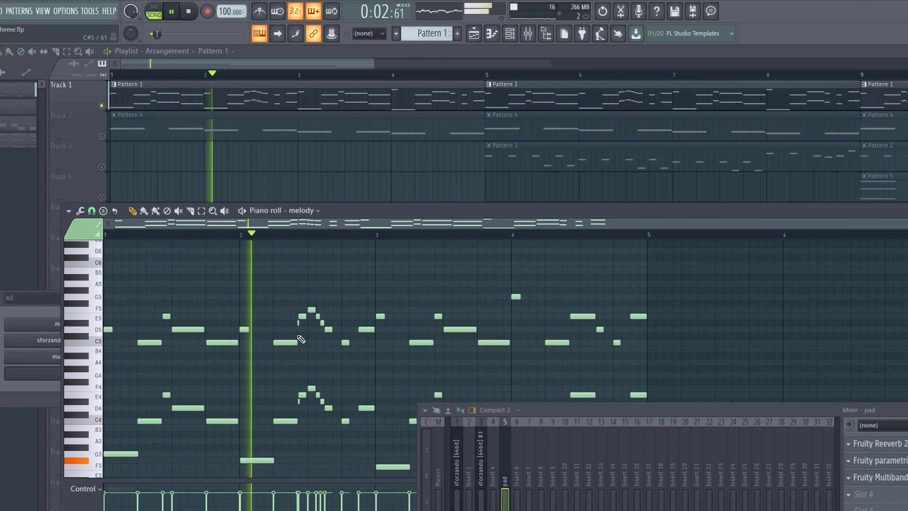
scroll(312, 336, "up", 5)
key("space")
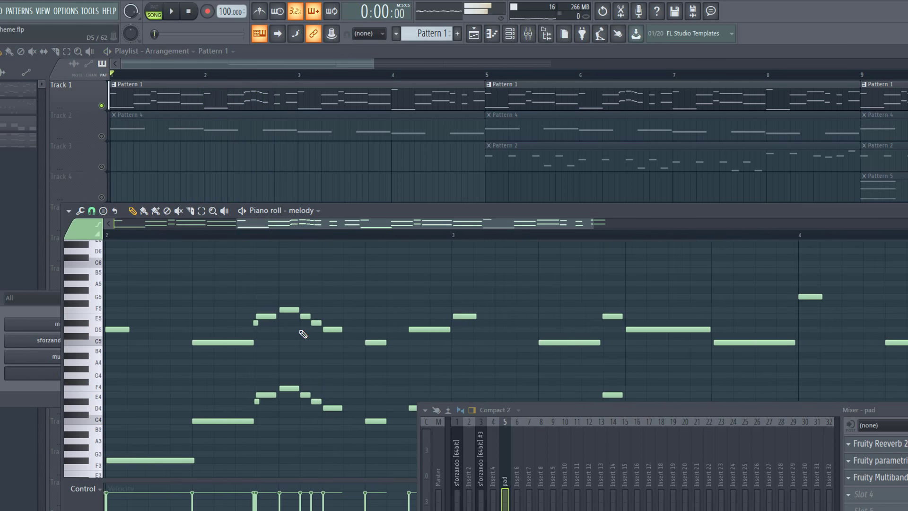
Step: Play the bar 2 run of the melody, audition the D5 key and scrub over the run's notes around F5
left_click_drag(273, 236, 365, 246)
key("space")
key("space")
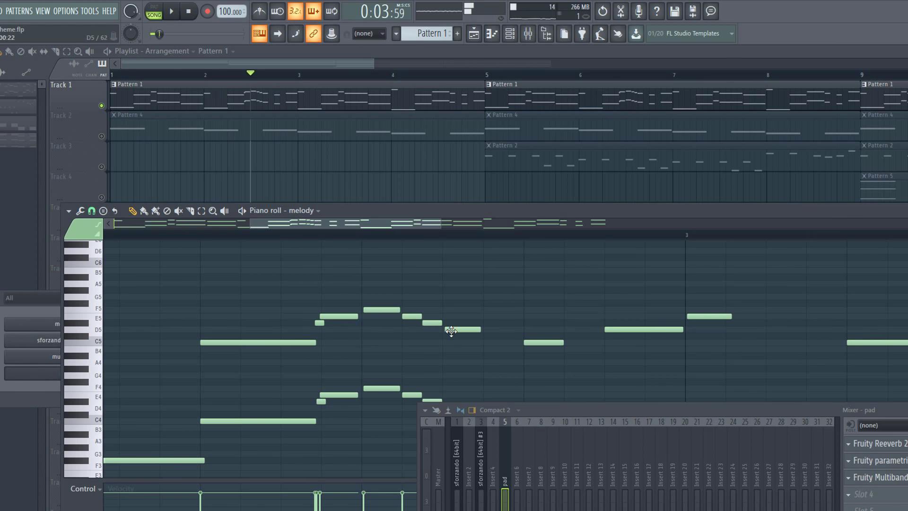
left_click(90, 327)
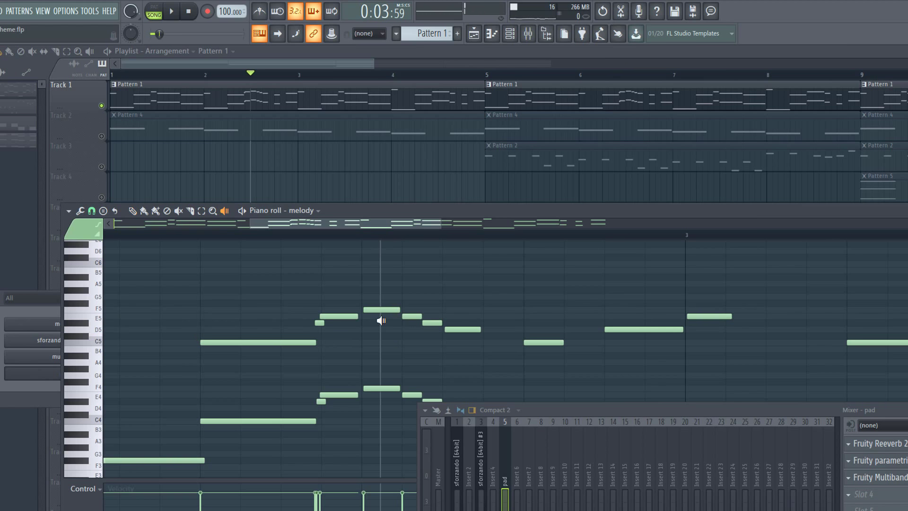
left_click_drag(384, 333, 463, 349)
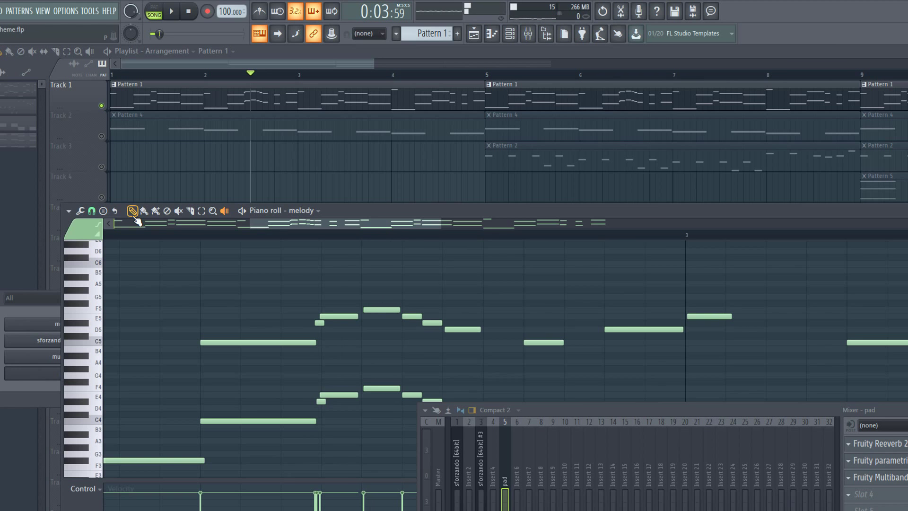
Step: Play the melody from bar 2 through the end of Pattern 1, and close its piano roll
scroll(432, 314, "down", 3)
scroll(428, 310, "down", 2)
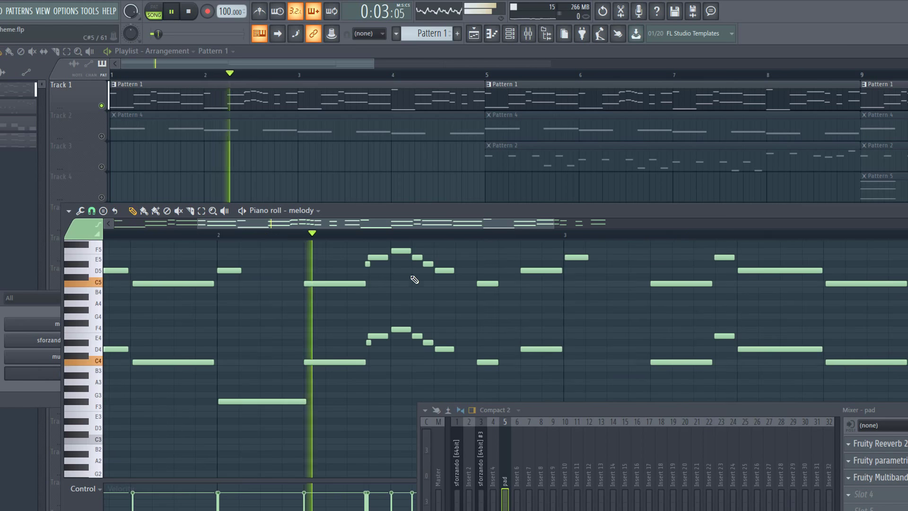
scroll(414, 280, "up", 1)
scroll(414, 280, "down", 1)
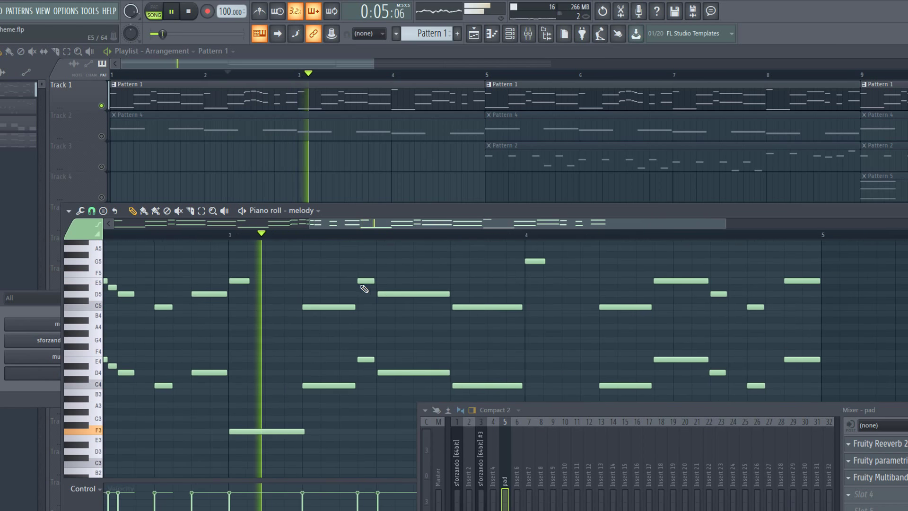
scroll(401, 297, "up", 1)
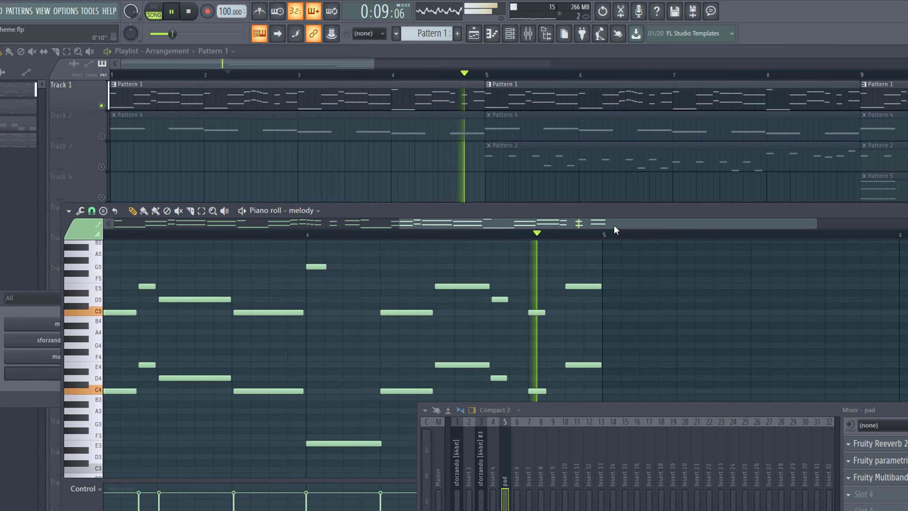
key("space")
left_click(893, 266)
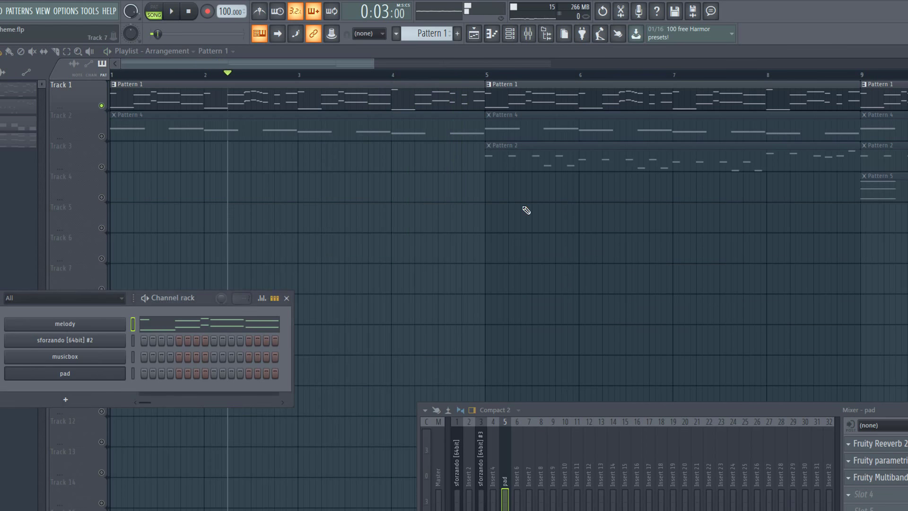
Step: Unmute Track 2 and play it with Track 1, and add Track 3 for a second pass from just before bar 5
left_click(101, 136)
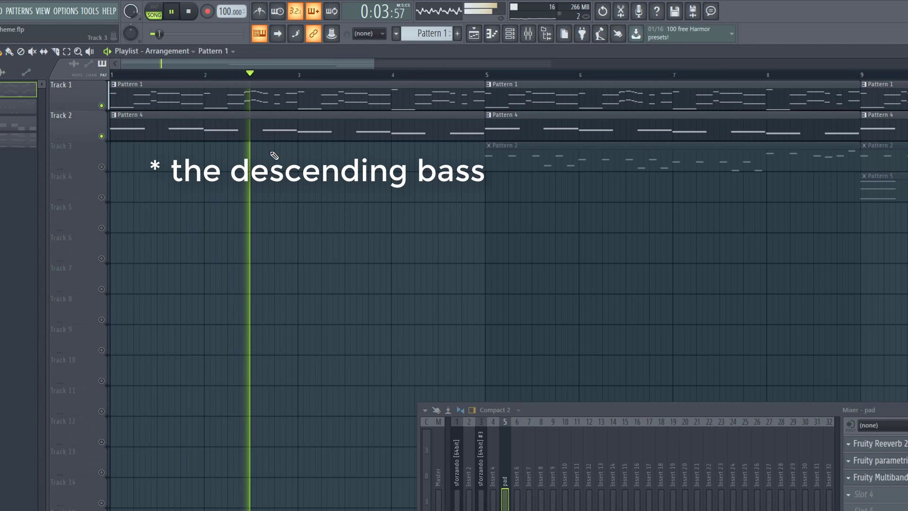
key("space")
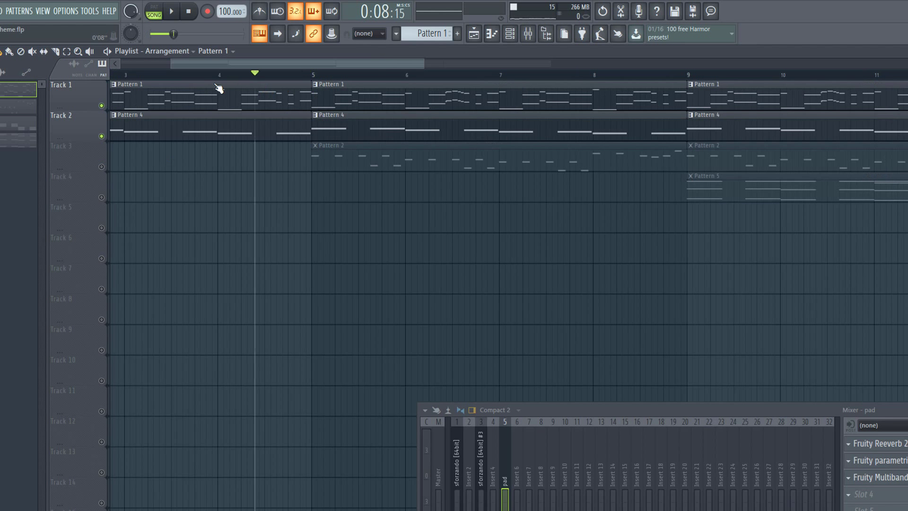
left_click(218, 88)
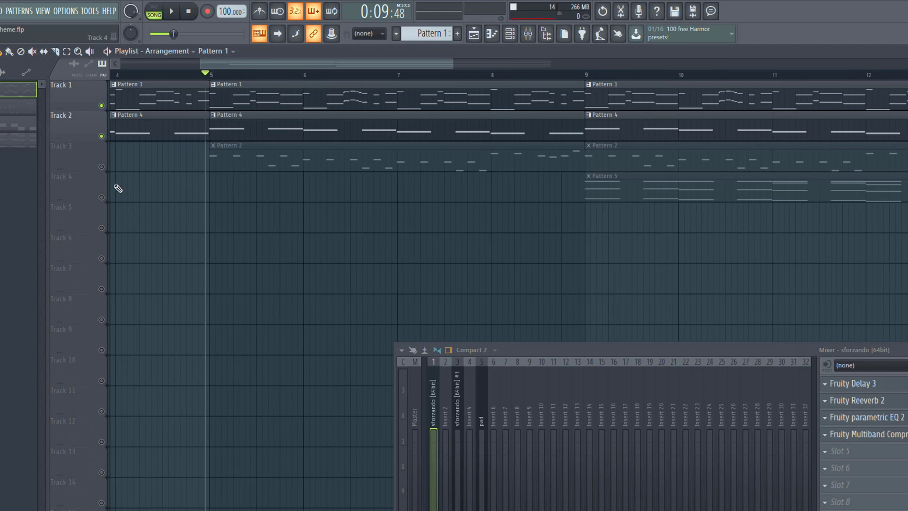
left_click(101, 167)
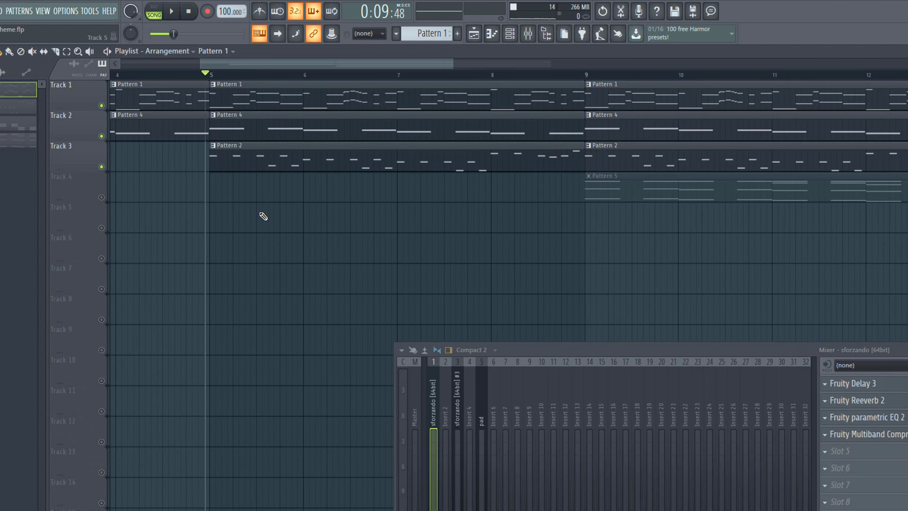
key("space")
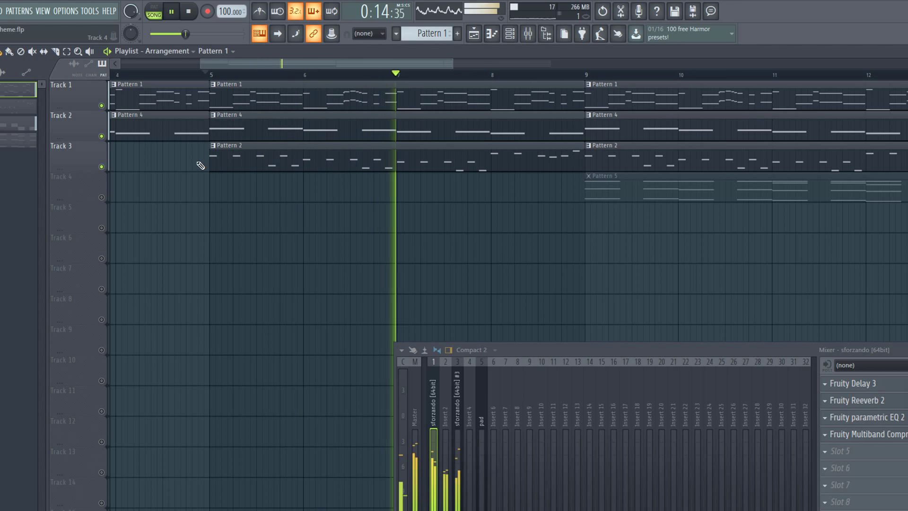
Step: Audition Track 3's Pattern 2 in solo, stop playback and restore all tracks from solo
right_click(102, 167)
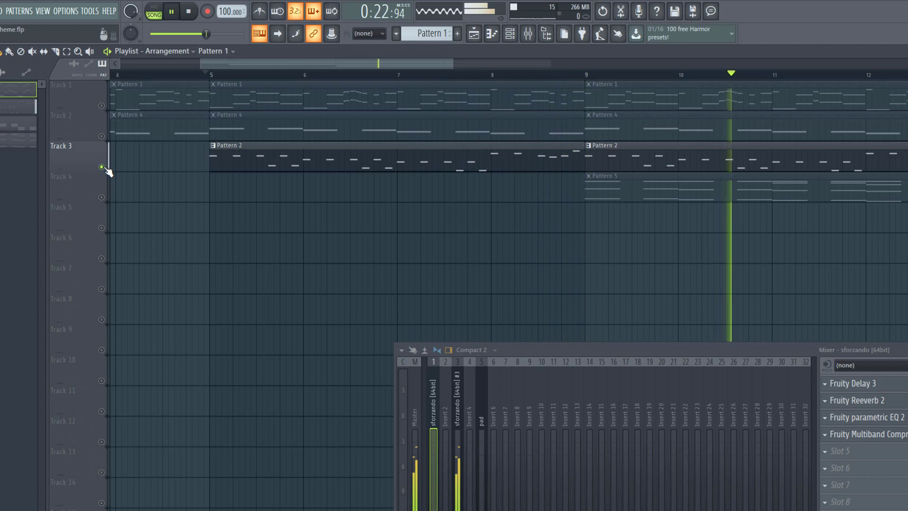
key("space")
right_click(102, 167)
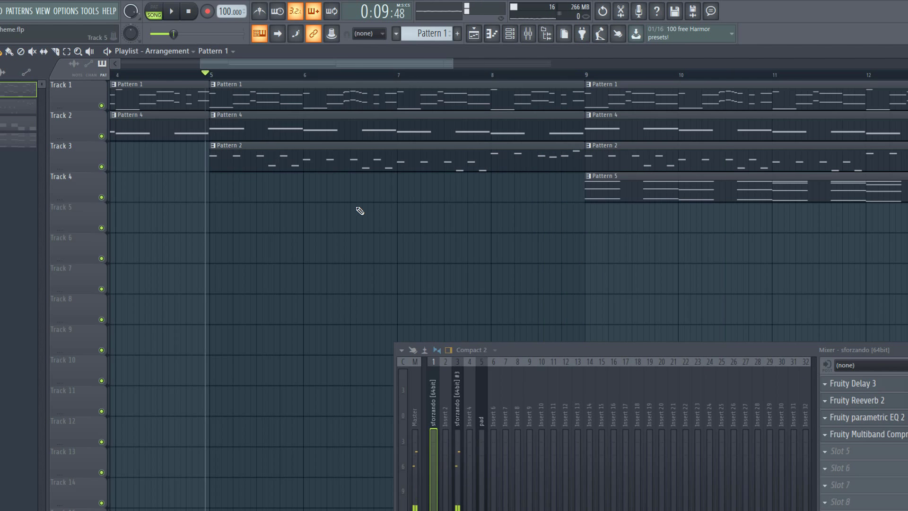
Step: Examine the layered section from bar 9 and play it from just before the bar, auditioning Track 5's Pattern 3 in solo
scroll(256, 169, "right", 2)
scroll(290, 221, "down", 2)
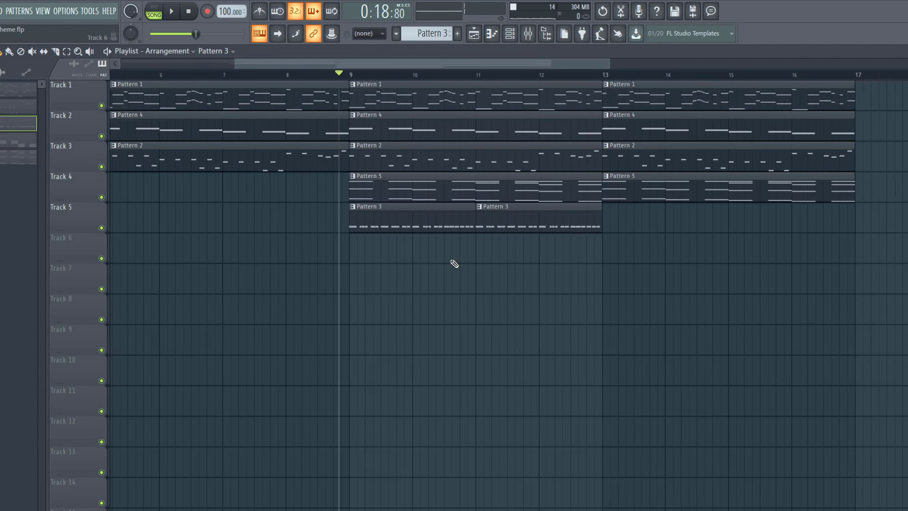
scroll(454, 261, "down", 2)
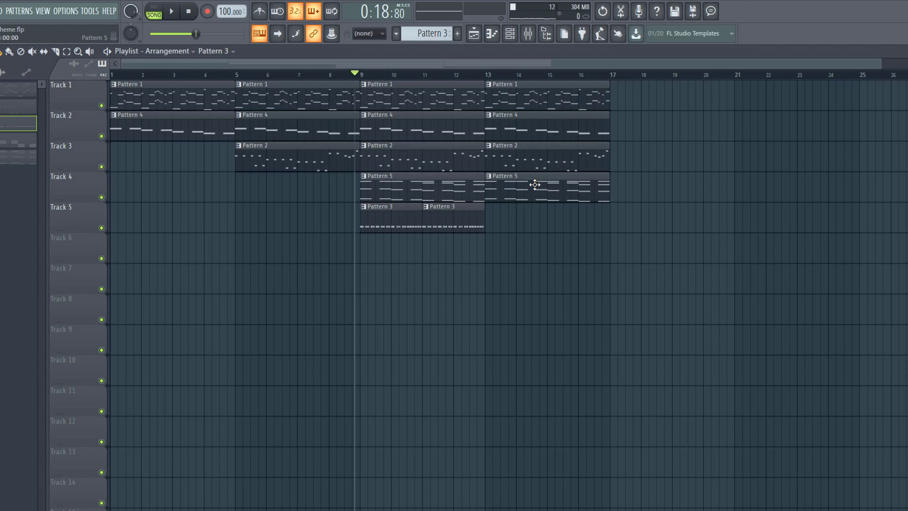
scroll(394, 249, "up", 4)
scroll(399, 243, "right", 2)
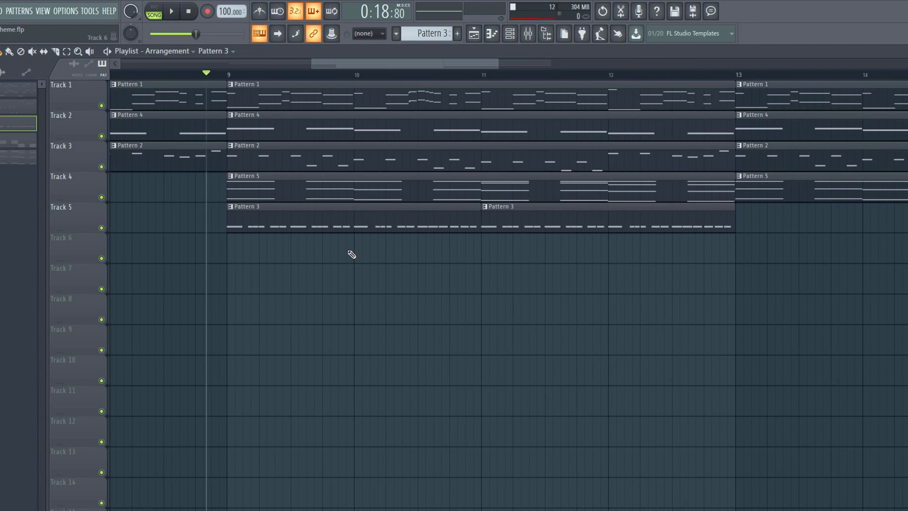
key("space")
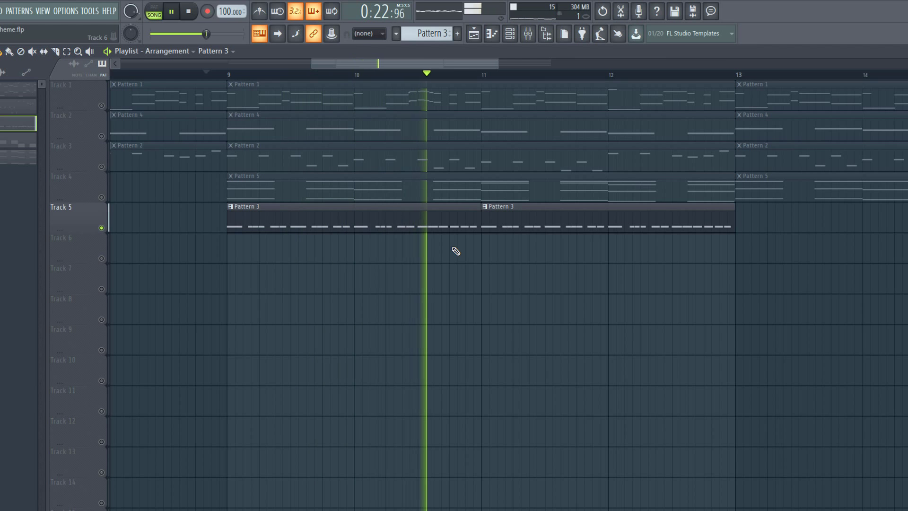
key("space")
Step: Open Pattern 3's piano roll and load the DrumRoll 1 score from the browser into it
key("F7")
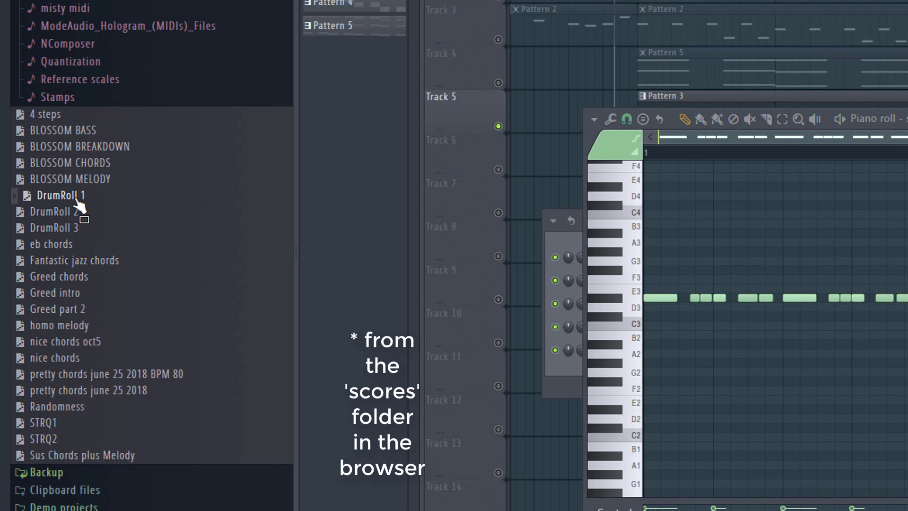
left_click_drag(81, 204, 831, 320)
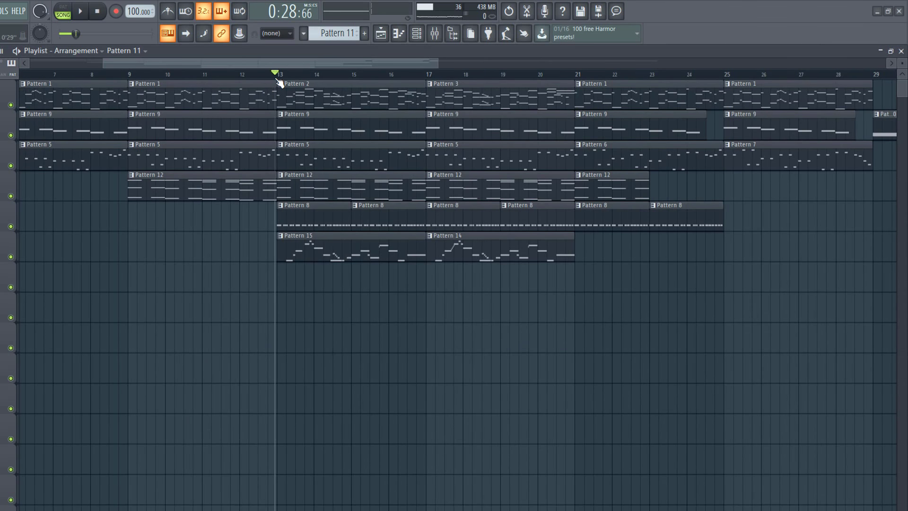
Step: Solo the track with Patterns 15 and 14 and play its melody from just before bar 13
scroll(278, 273, "up", 3)
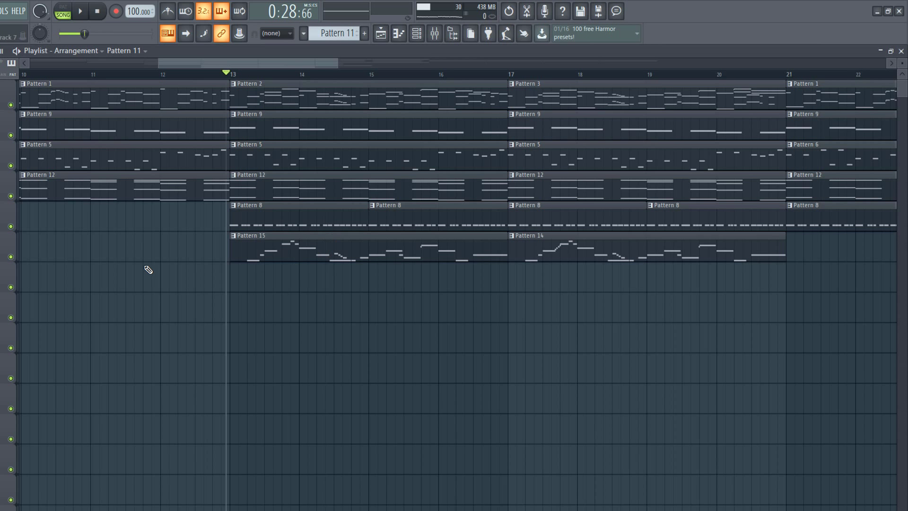
right_click(17, 256)
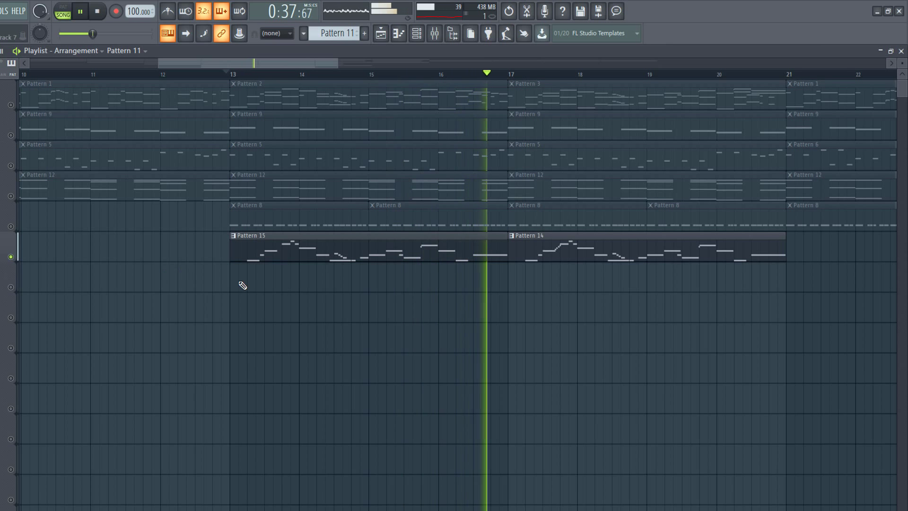
key("space")
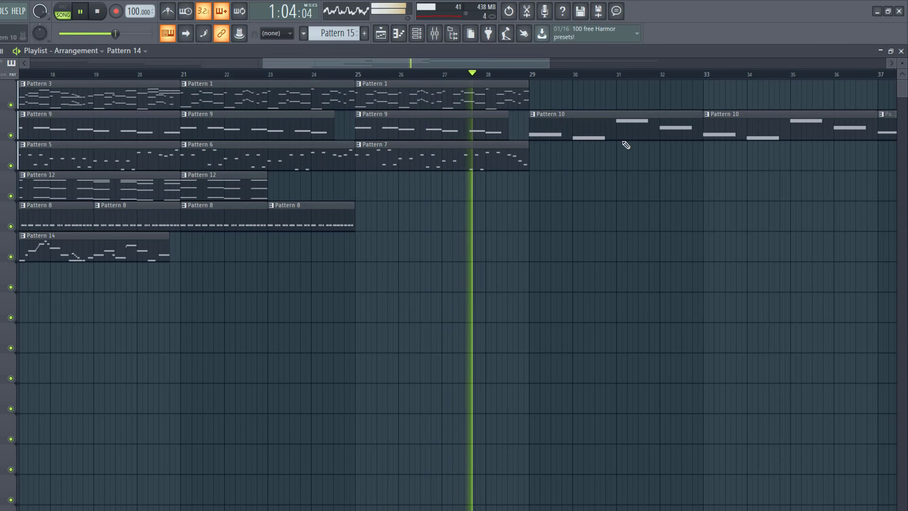
Step: Follow the full arrangement's playback into the Pattern 10 section from bar 29, and stop it around bar 31
scroll(440, 272, "right", 4)
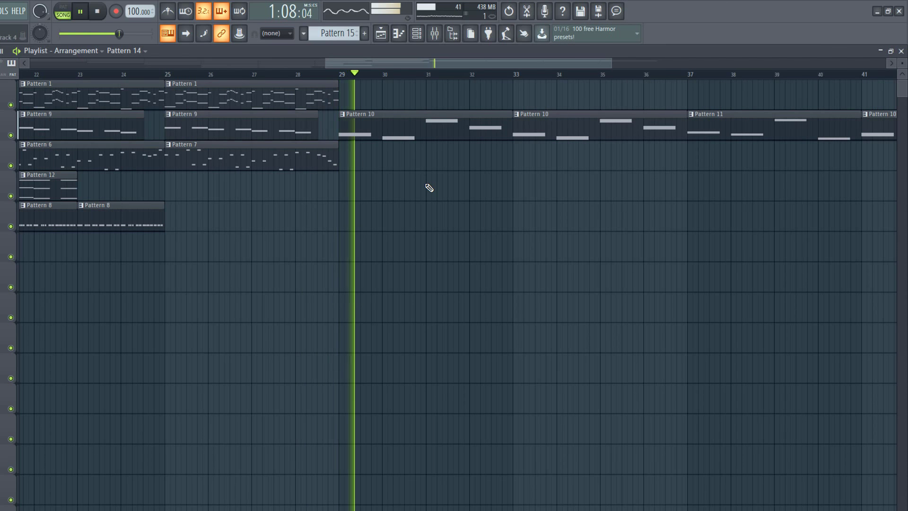
key("space")
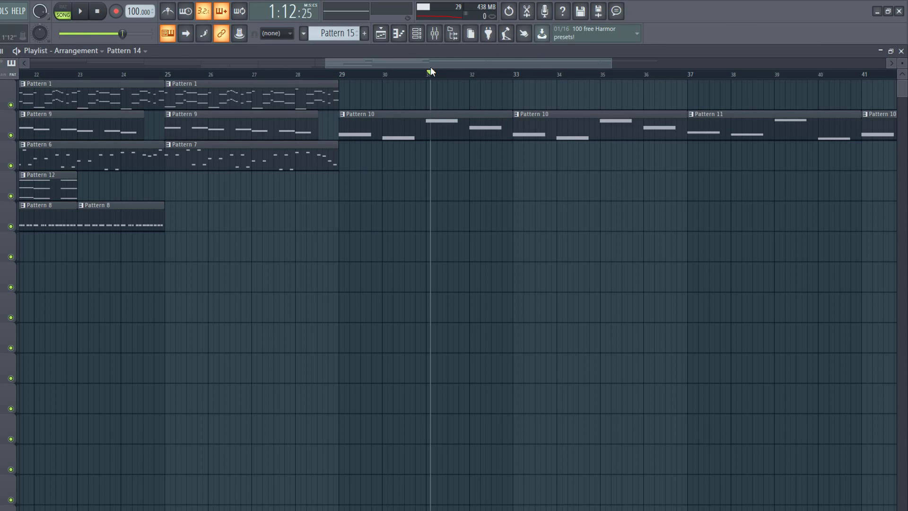
Step: Solo Tracks 1 and 3 and play their Pattern 24 and Pattern 9 section from just before bar 29 to about bar 32
left_click_drag(429, 72, 342, 74)
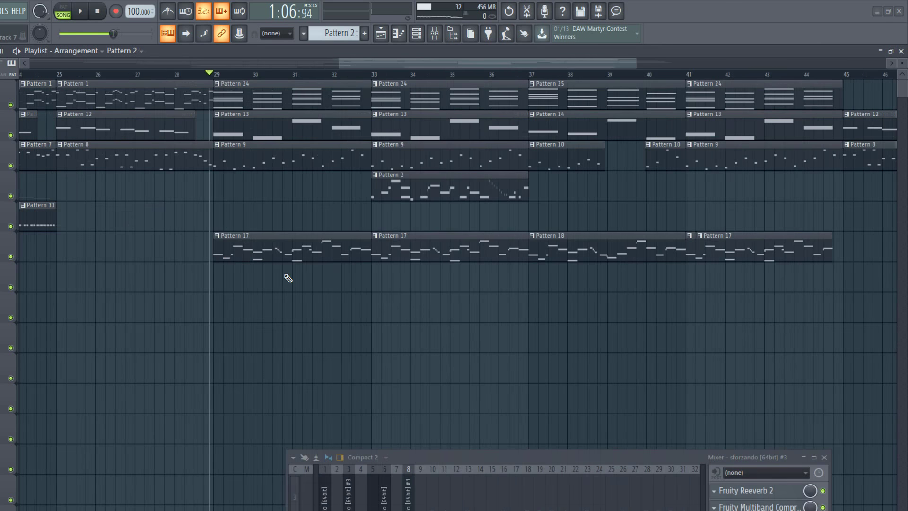
scroll(242, 205, "up", 3, "ctrl")
left_click(10, 166, "ctrl")
left_click(11, 105)
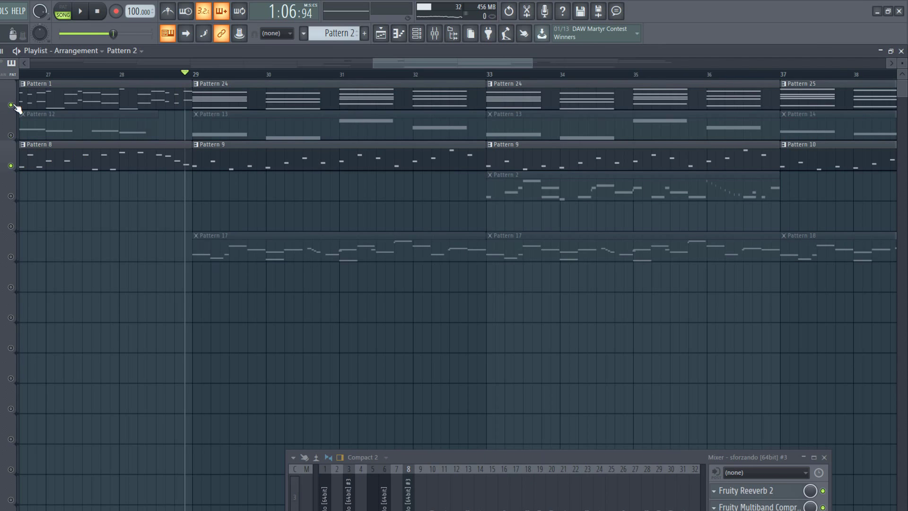
key("space")
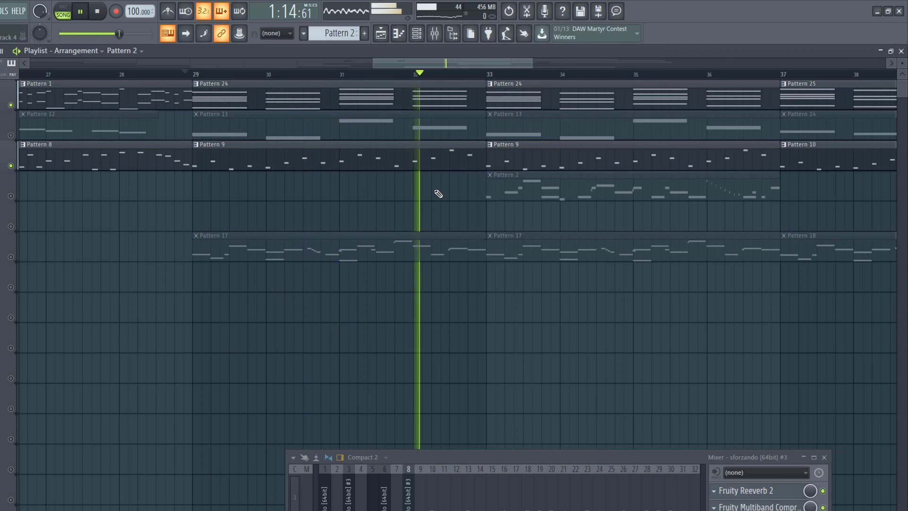
key("space")
Step: Unmute Track 2, then open Pattern 24's piano roll and select the common D5 notes across its four chords
left_click(10, 136)
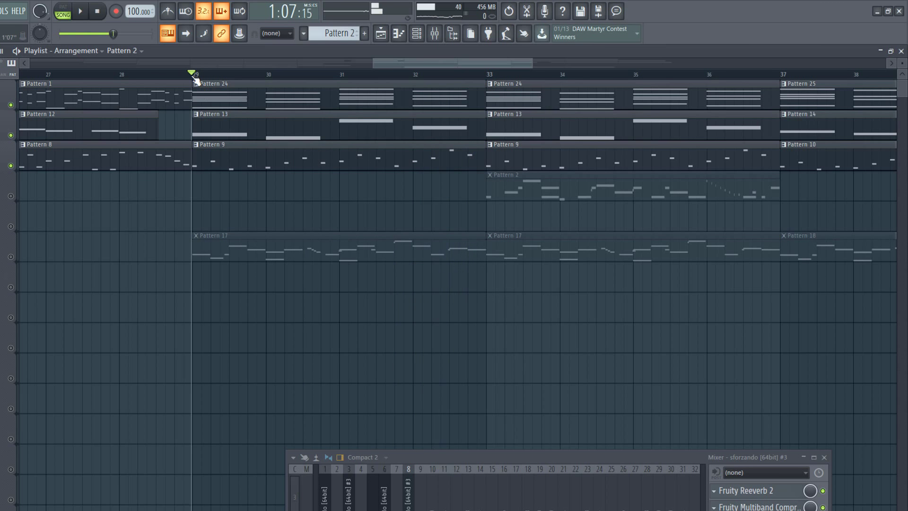
double_click(199, 83)
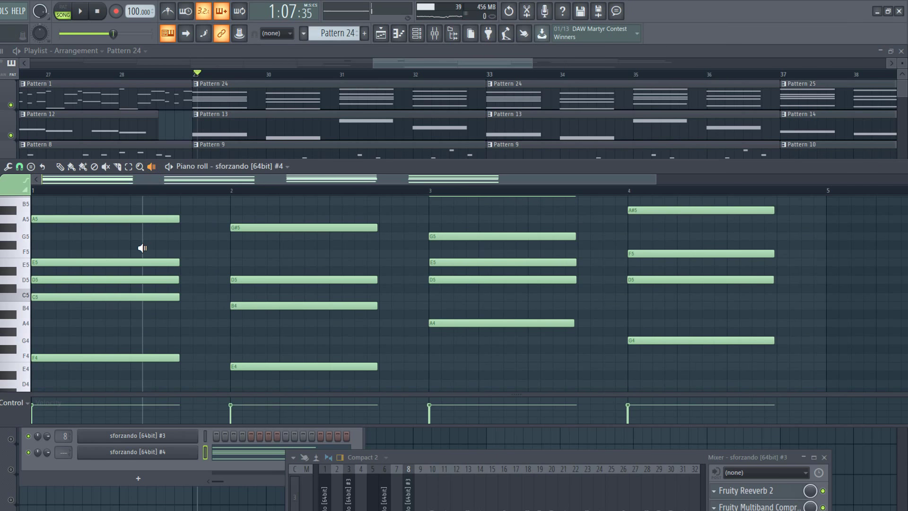
left_click_drag(142, 248, 287, 298)
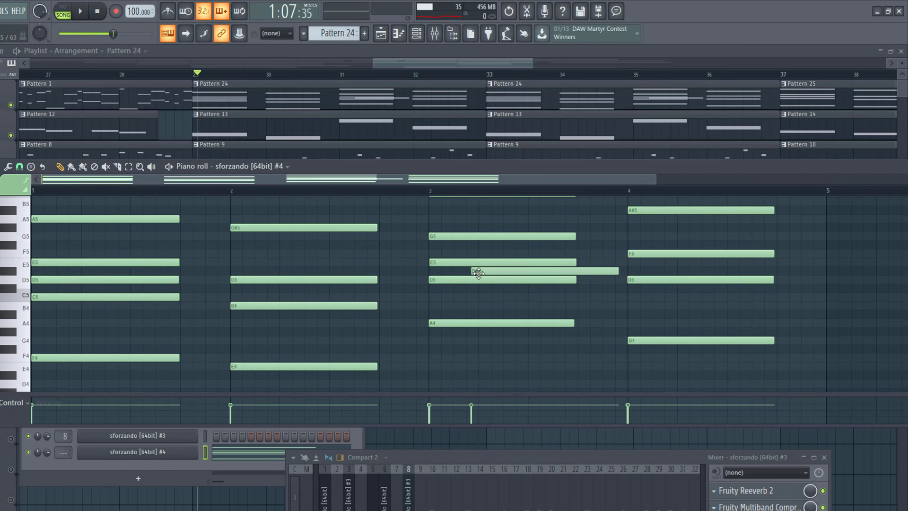
scroll(663, 280, "down", 1)
left_click_drag(694, 277, 47, 284)
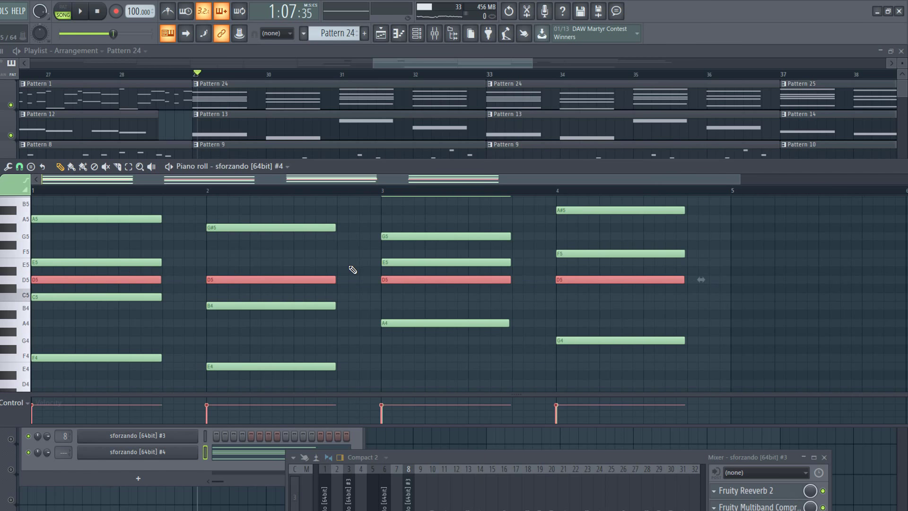
scroll(352, 270, "down", 1)
key("F7")
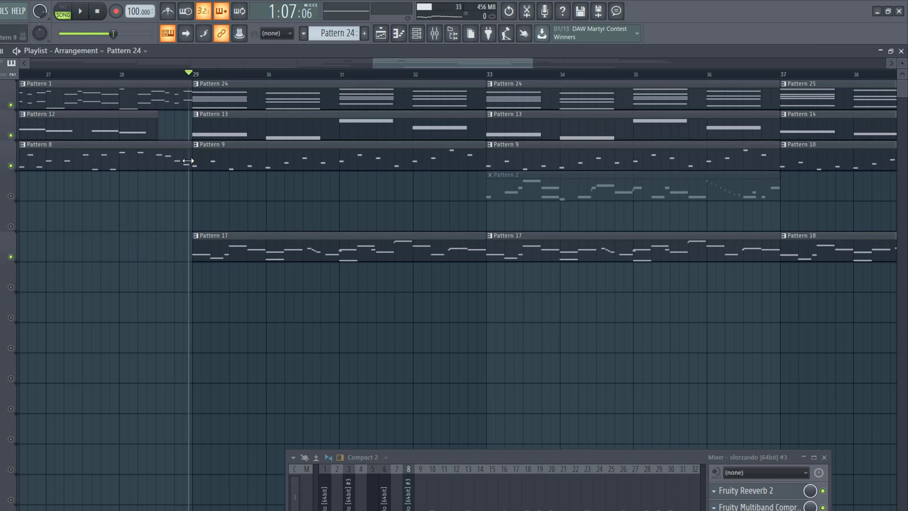
Step: Mute Track 3 and play Pattern 17's melody with the chords and bass from just before bar 29
left_click(11, 165)
key("space")
scroll(254, 234, "up", 3)
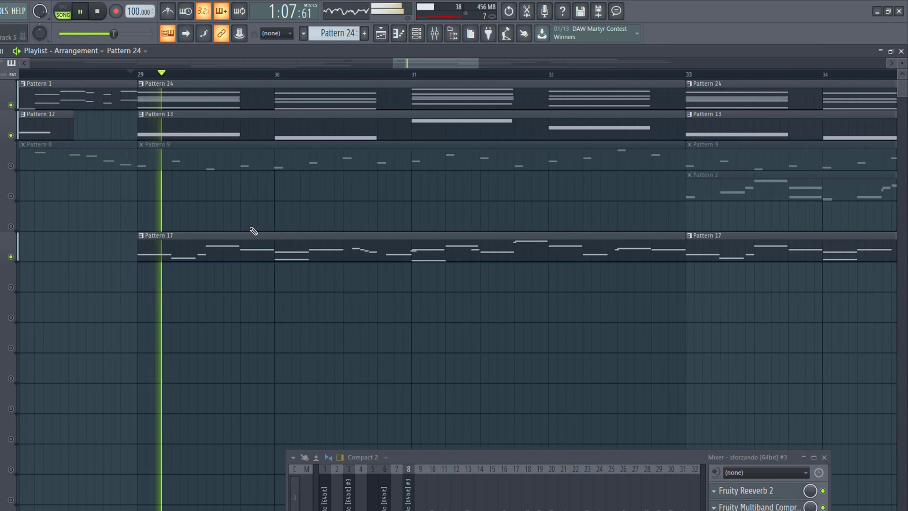
scroll(206, 254, "down", 1)
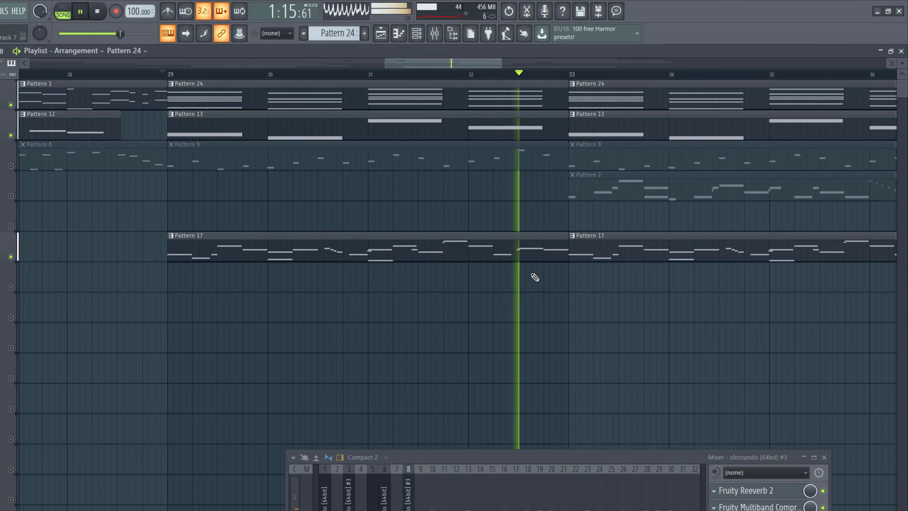
key("space")
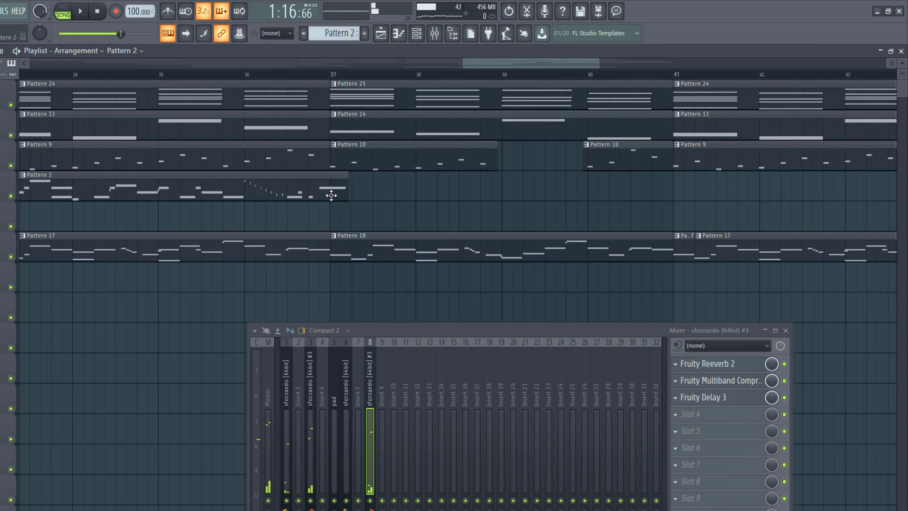
Step: Select the time range around Pattern 2's last note at bar 37 and create a volume automation clip for mixer track 1 over it
scroll(331, 195, "up", 2)
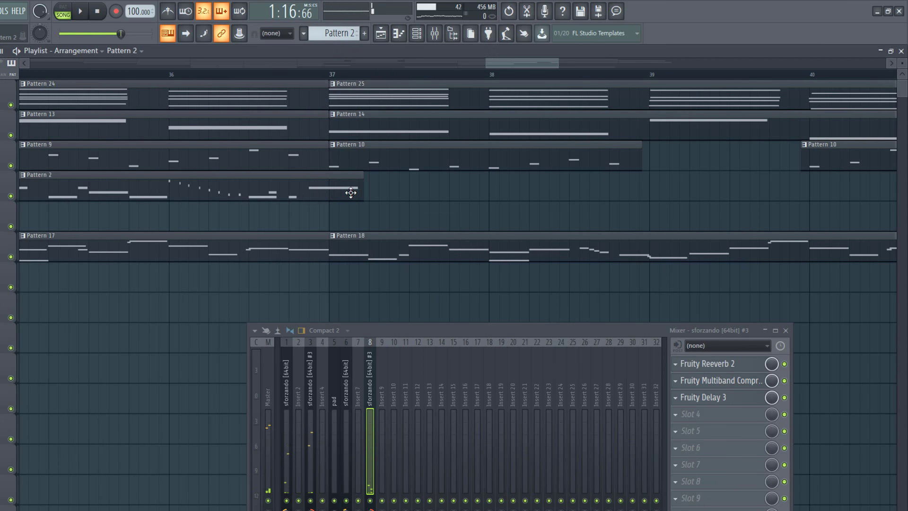
left_click(305, 76, "ctrl")
left_click_drag(330, 79, 351, 82)
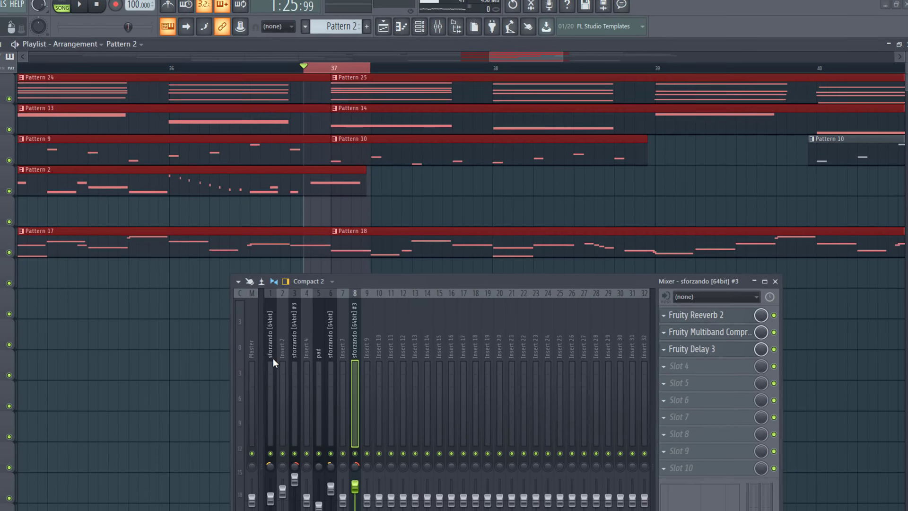
left_click(289, 456)
right_click(423, 334)
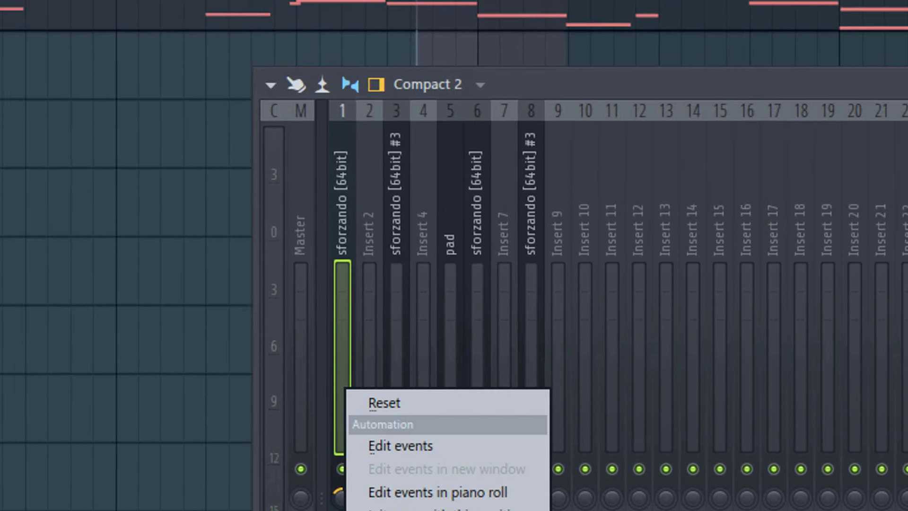
left_click(506, 296)
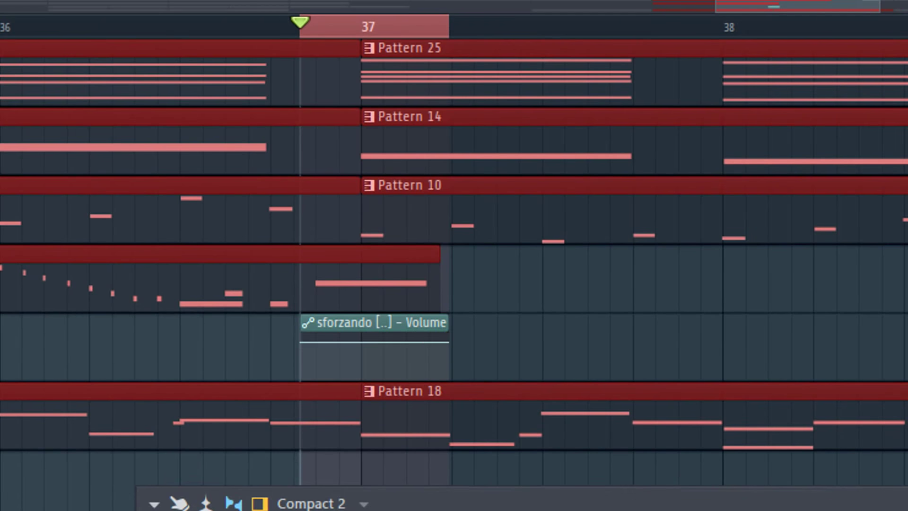
Step: Extend the volume clip past the selection and shape it as a gradual fall to near silence followed by a quick rise to full level
left_click_drag(449, 343, 641, 341)
left_click(476, 348)
scroll(475, 347, "up", 6)
left_click_drag(475, 346, 475, 341)
scroll(466, 327, "down", 2)
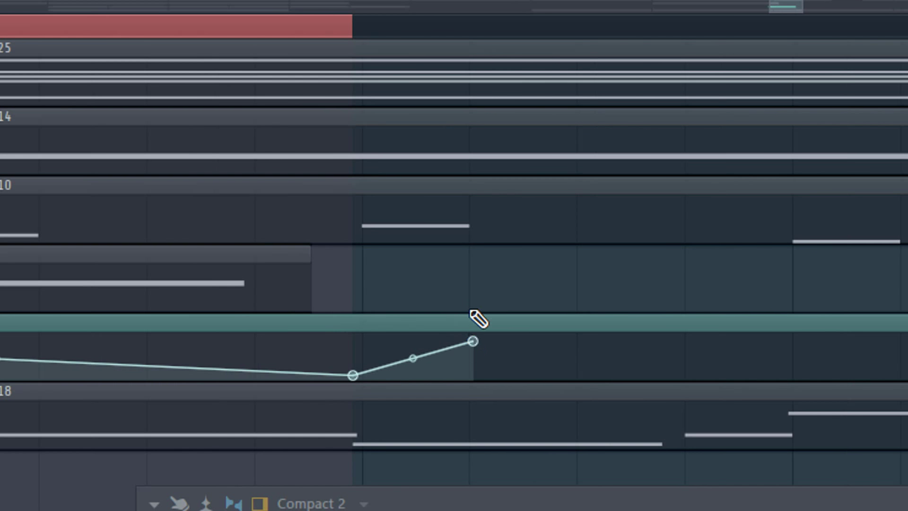
scroll(469, 311, "down", 1)
scroll(504, 286, "down", 2)
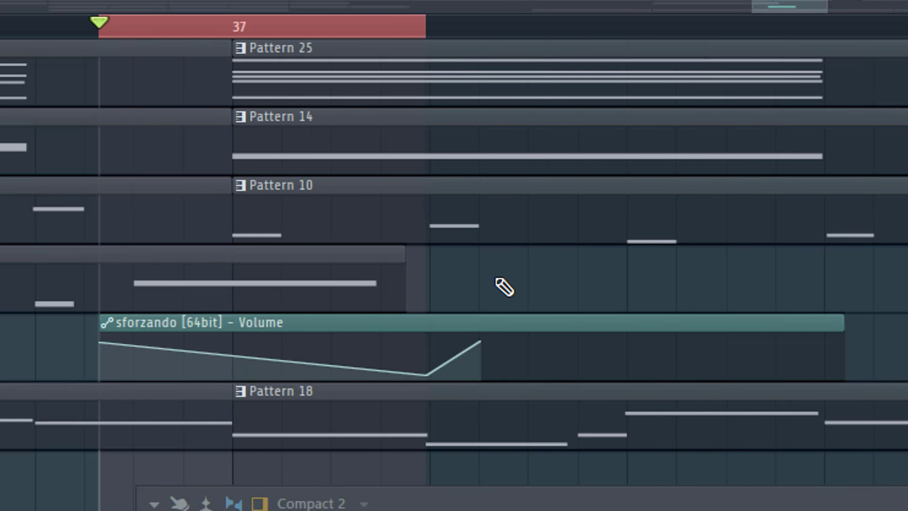
scroll(523, 291, "down", 3)
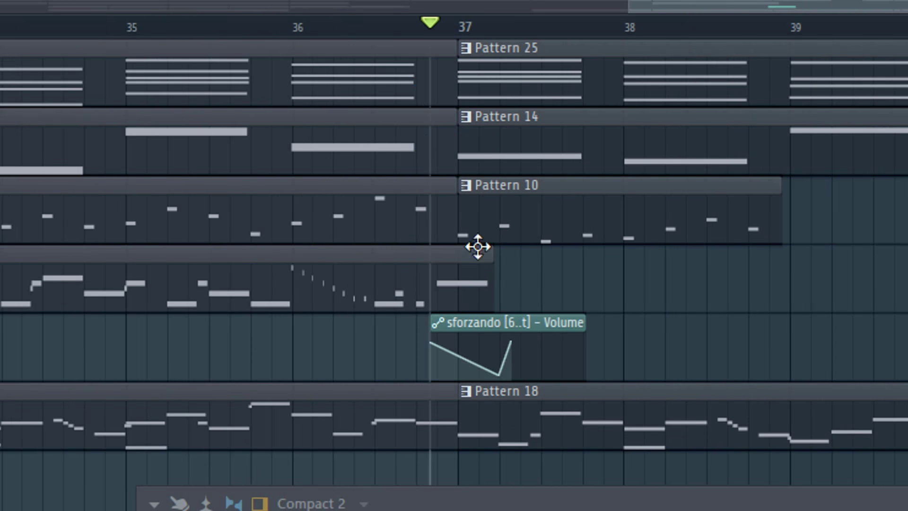
Step: Play the volume fade from before bar 37 and bend its falling and rising segments into curves
left_click(398, 26)
key("space")
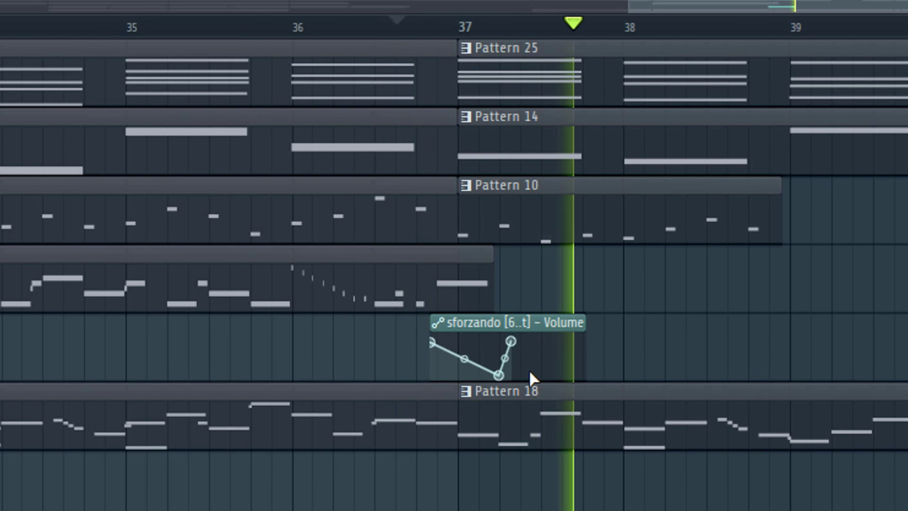
scroll(502, 351, "up", 3)
scroll(304, 320, "down", 3)
key("space")
scroll(296, 32, "down", 1)
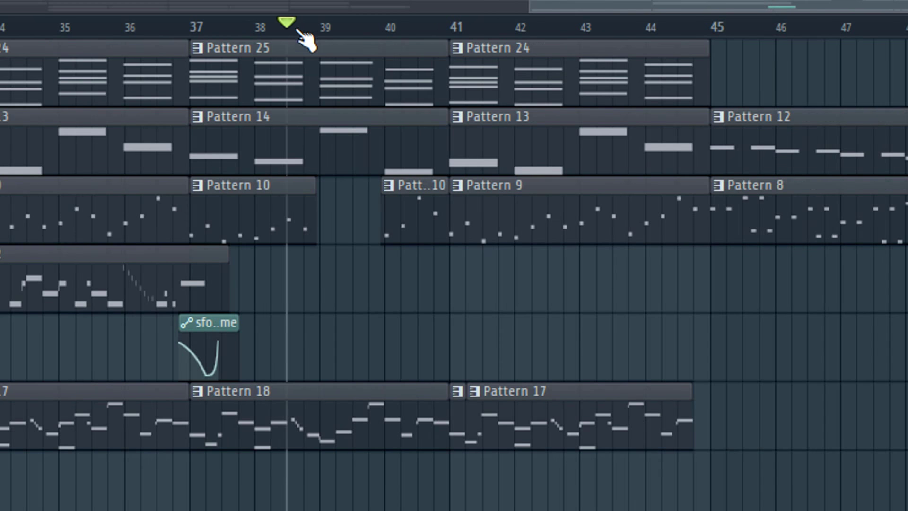
Step: Play the arrangement through the gap between the Pattern 10 clips at bar 39, and stop just past bar 41
scroll(367, 192, "up", 3)
scroll(240, 233, "up", 2)
scroll(129, 44, "down", 2)
left_click_drag(120, 30, 102, 30)
scroll(265, 213, "up", 2)
key("space")
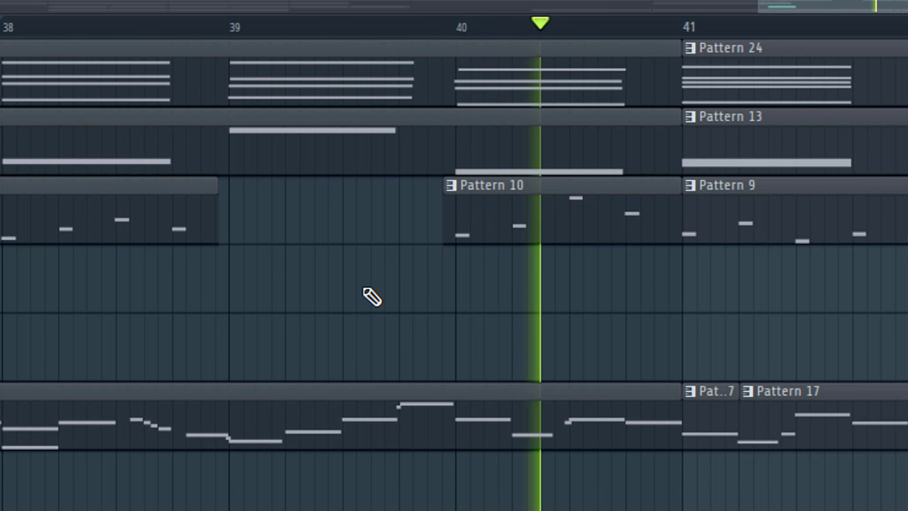
key("space")
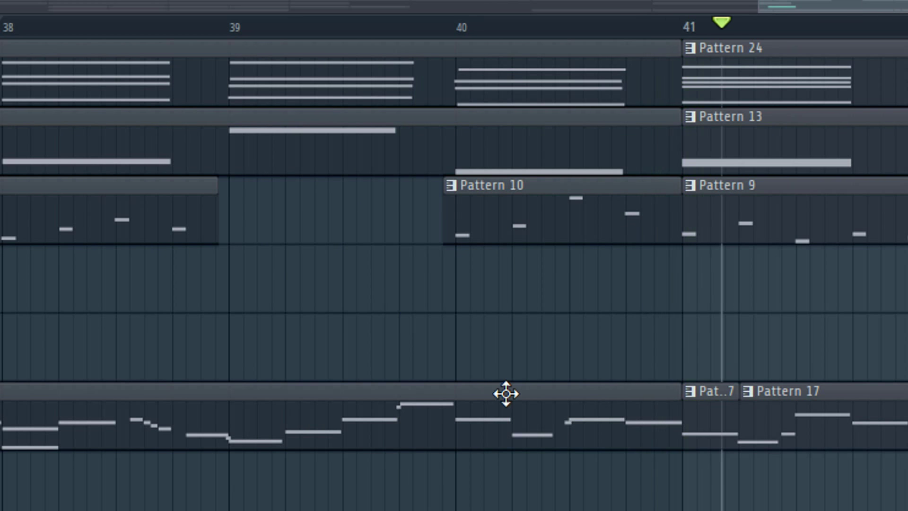
Step: Return to the Pattern 2 to Pattern 25 transition and play it from about halfway through bar 28
scroll(551, 397, "down", 4, "ctrl")
scroll(671, 351, "right", 1)
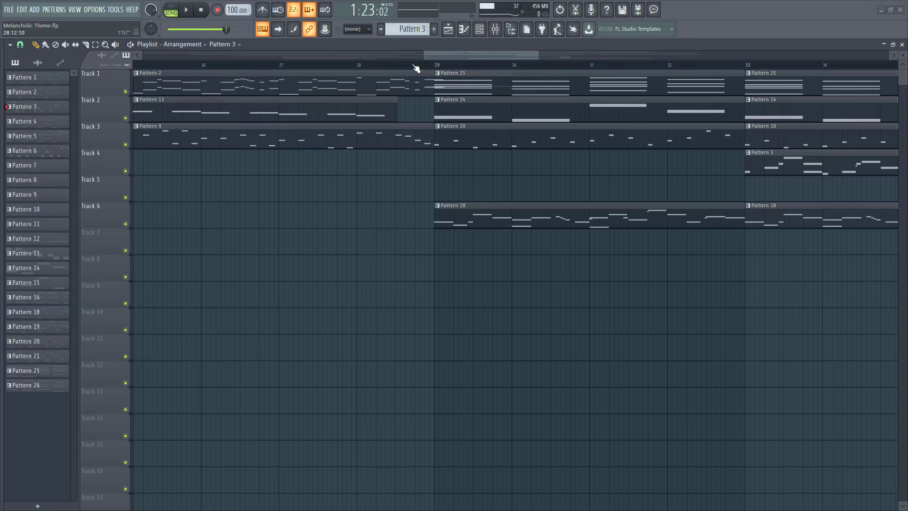
left_click_drag(415, 66, 391, 65)
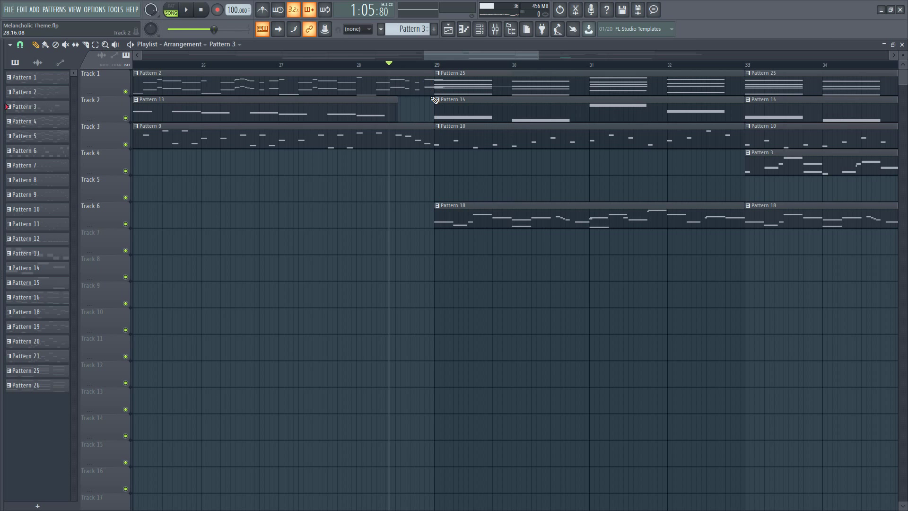
key("space")
key("space")
Step: Open Pattern 2's melody in the piano roll, select its final E5 and E4 notes, and show Channel pitch in the control lane
double_click(428, 87)
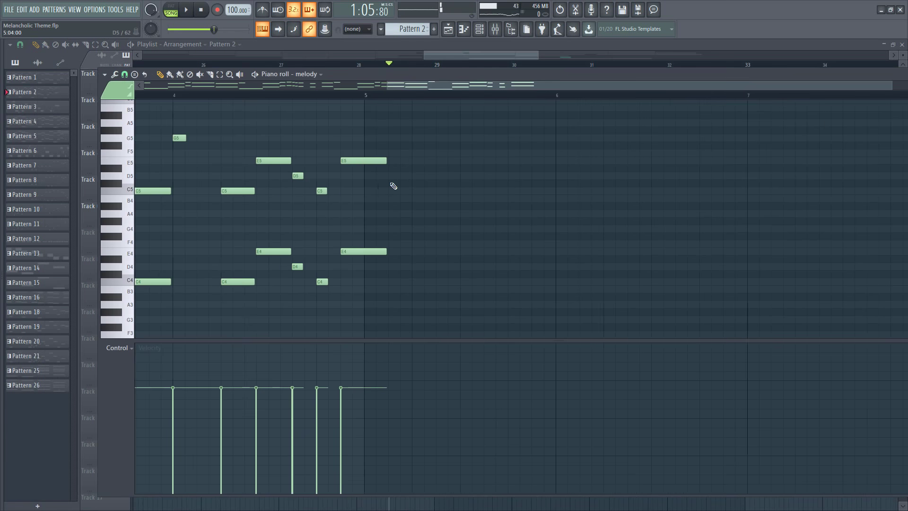
left_click_drag(367, 143, 345, 283)
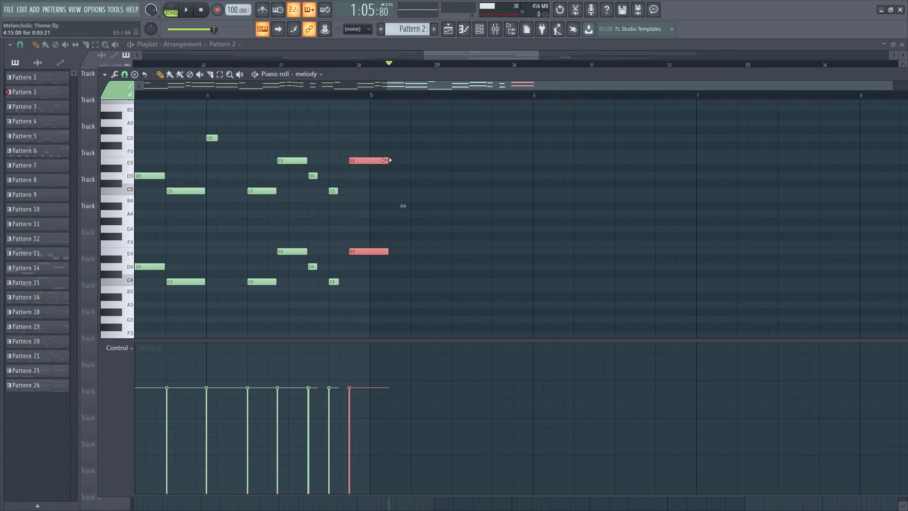
scroll(363, 202, "down", 1)
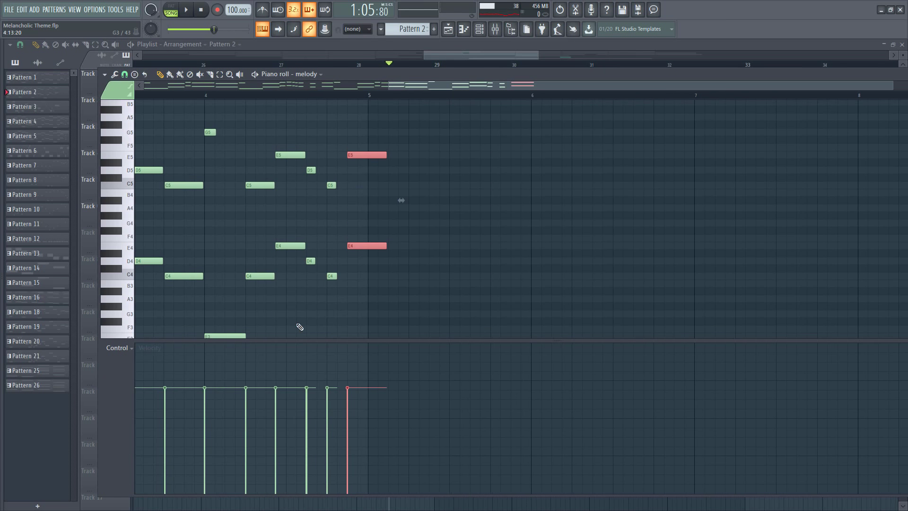
left_click(118, 349)
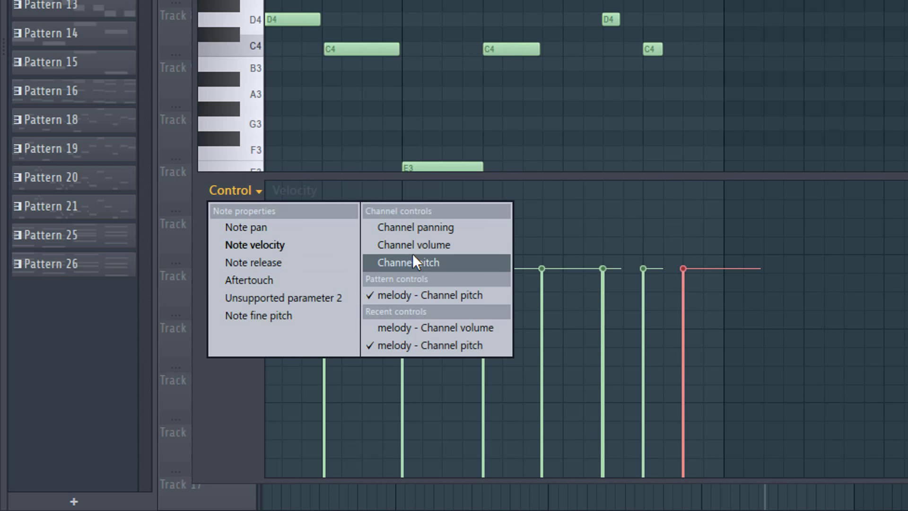
left_click(431, 263)
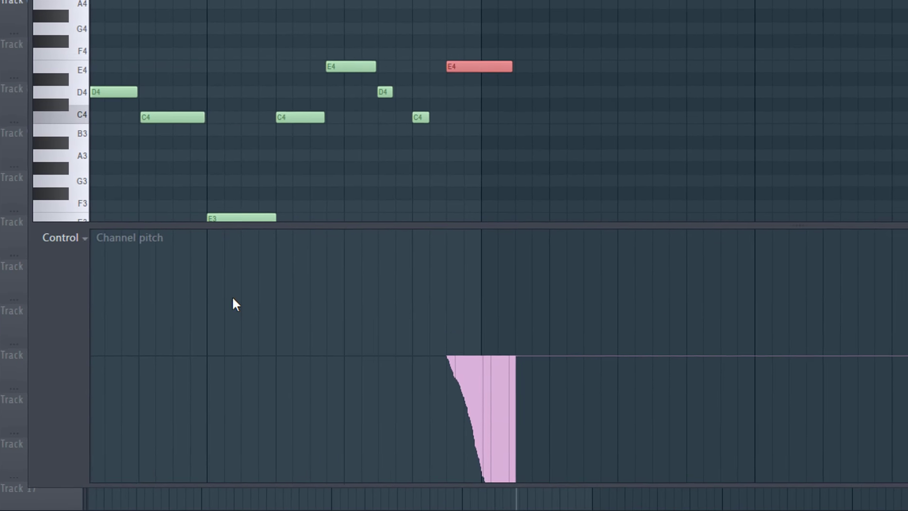
Step: Examine the channel pitch curve beneath the melody's final notes and play the transition into bar 29
scroll(416, 154, "down", 5)
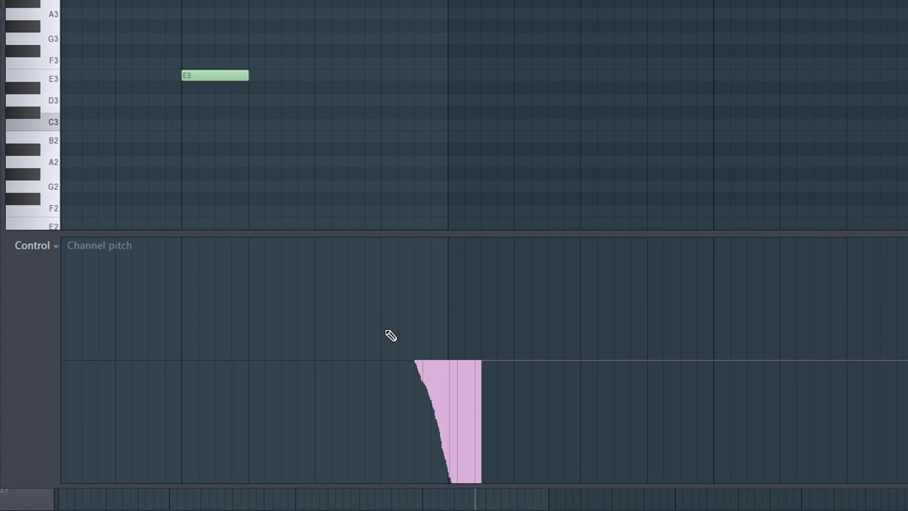
left_click_drag(398, 341, 406, 263)
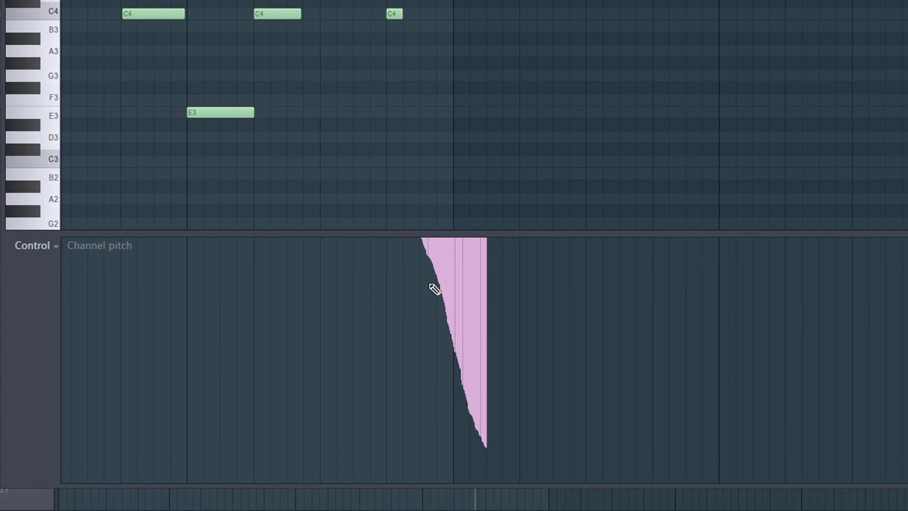
scroll(372, 372, "right", 1)
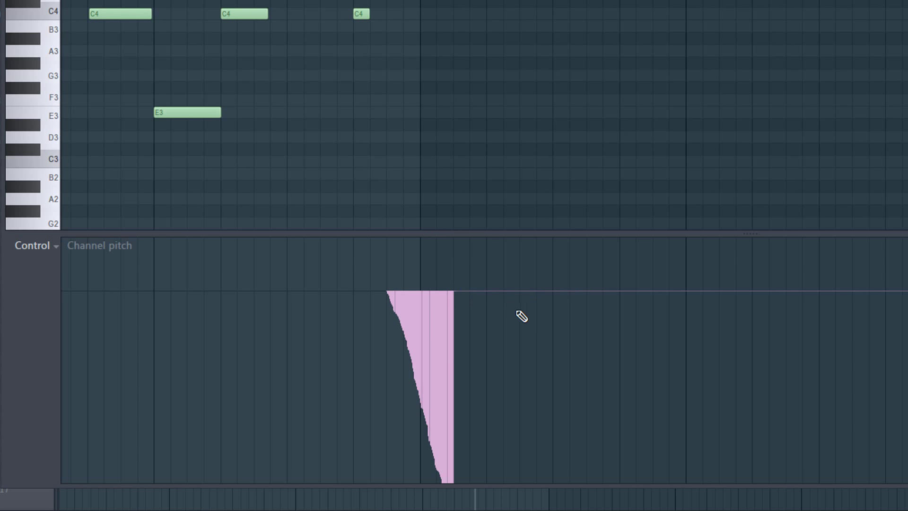
scroll(397, 381, "up", 1)
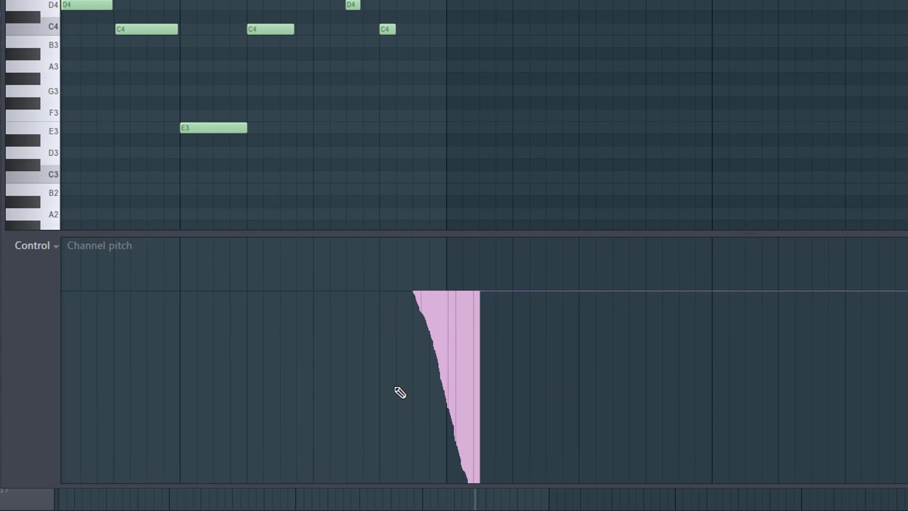
scroll(395, 373, "up", 1)
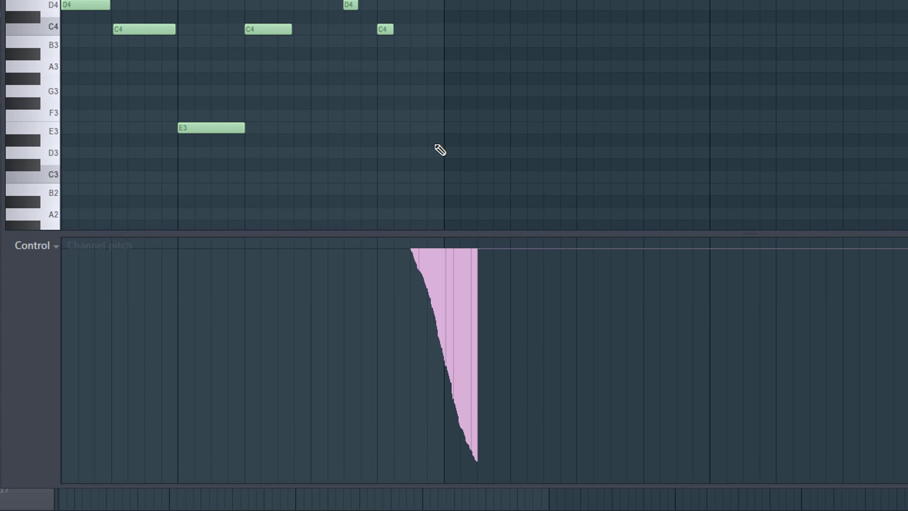
key("space")
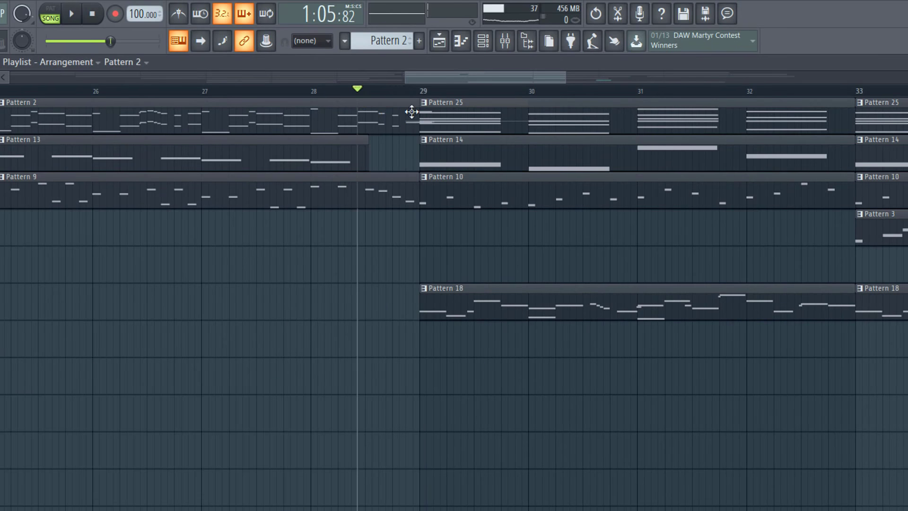
Step: Set playback just before bar 28 and play the transition from Pattern 2 into the Pattern 25 section
scroll(440, 185, "down", 2)
left_click_drag(368, 91, 358, 91)
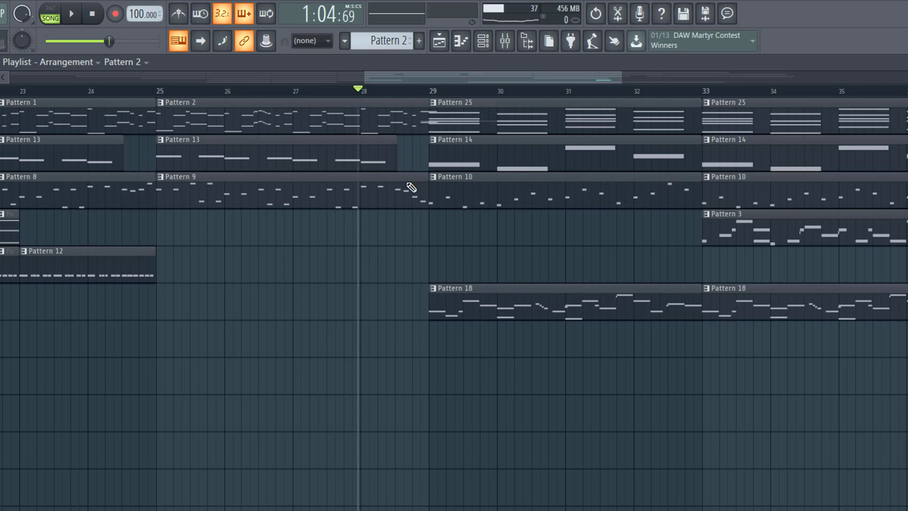
key("space")
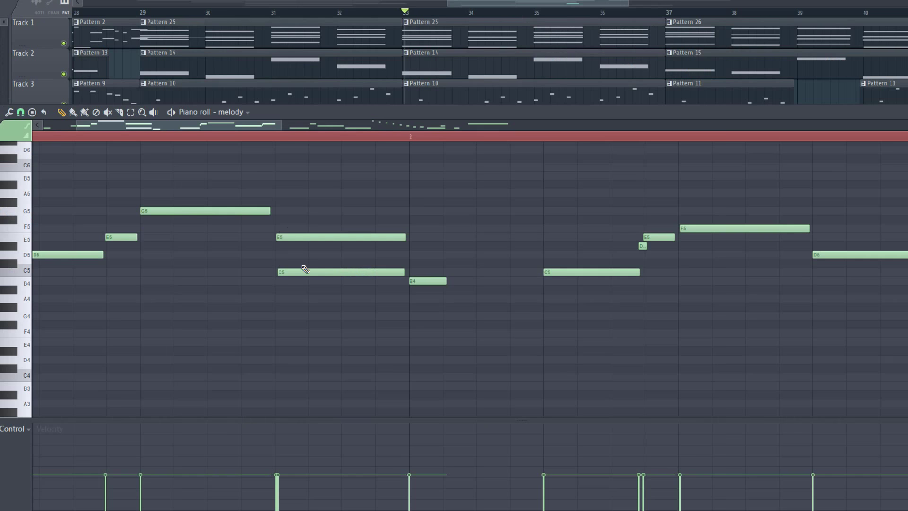
Step: Show the full bar 33 melody in the piano roll and play it from its start, stopping shortly after
scroll(296, 263, "down", 2)
scroll(249, 242, "up", 2)
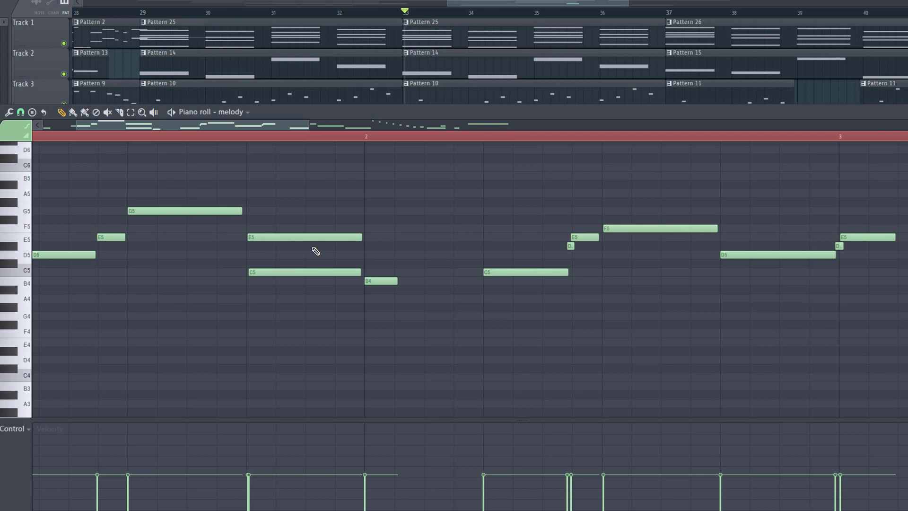
scroll(316, 252, "down", 4)
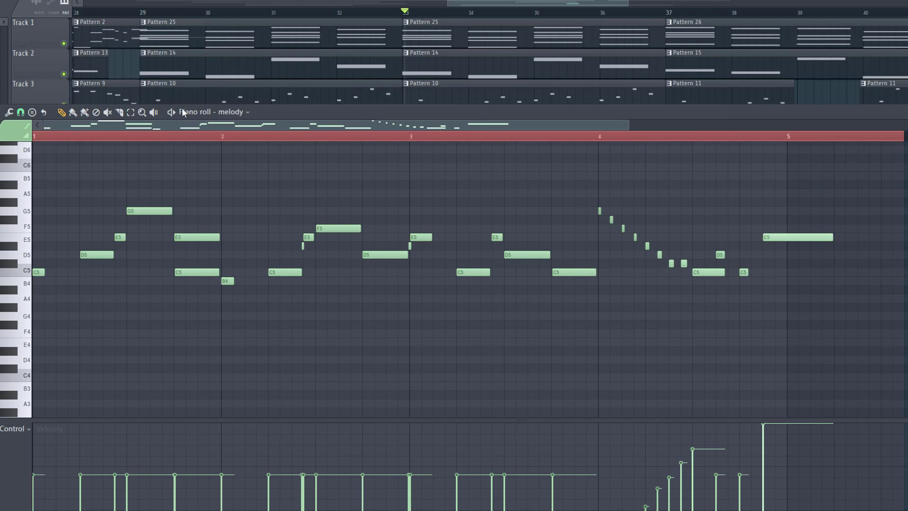
key("space")
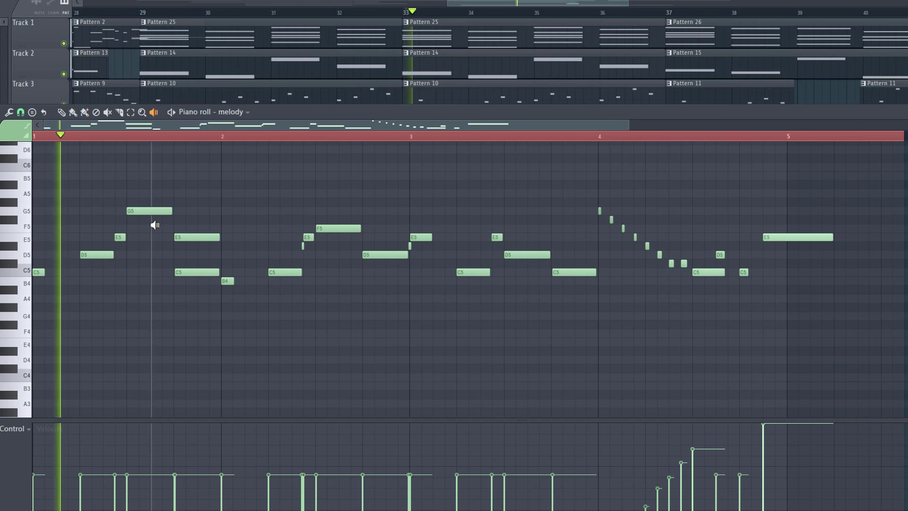
key("space")
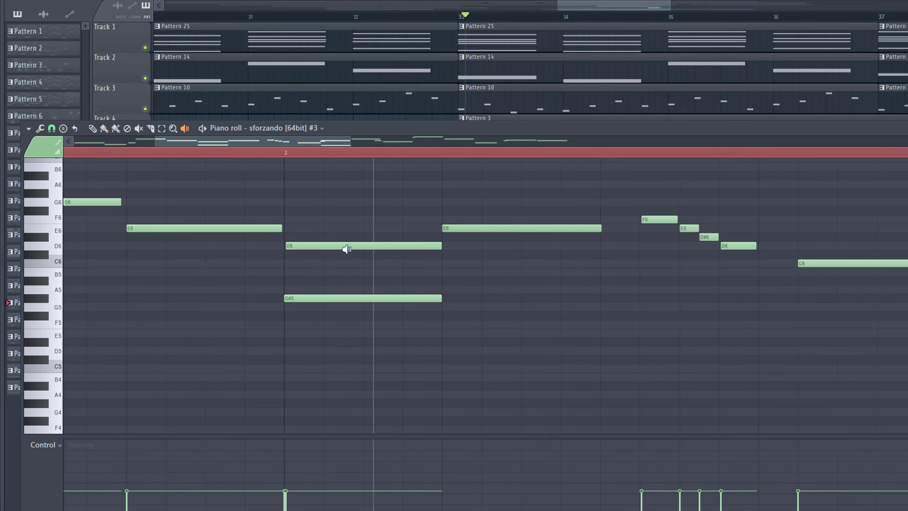
Step: Audition the D6 and G#5 harmony notes at bar 2 in the sforzando [64bit] #3 piano roll
left_click_drag(342, 247, 361, 253)
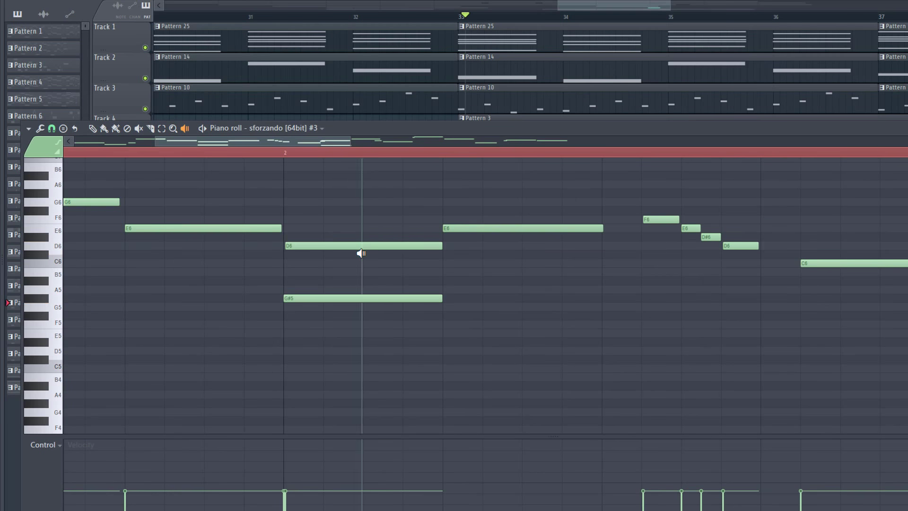
left_click(61, 294)
left_click(64, 251)
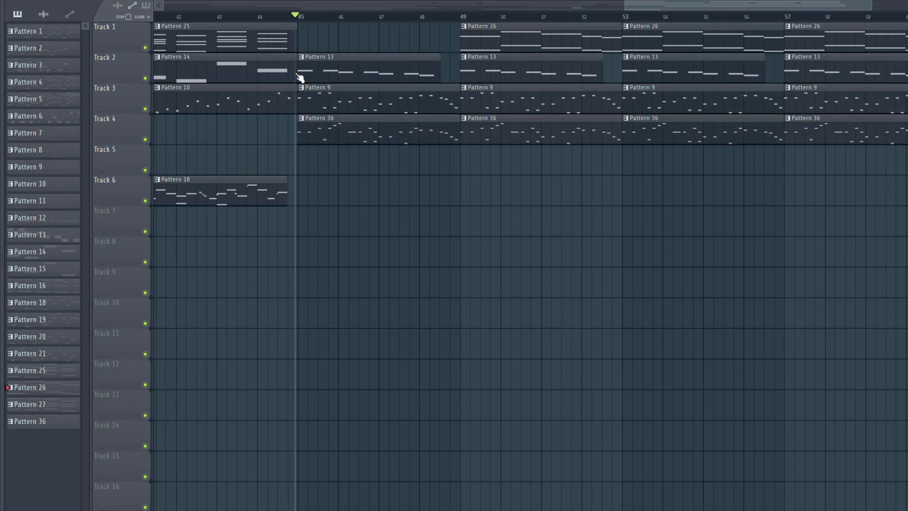
Step: Solo track 4 and play its Pattern 36 arpeggio from just before bar 45
scroll(333, 128, "down", 3)
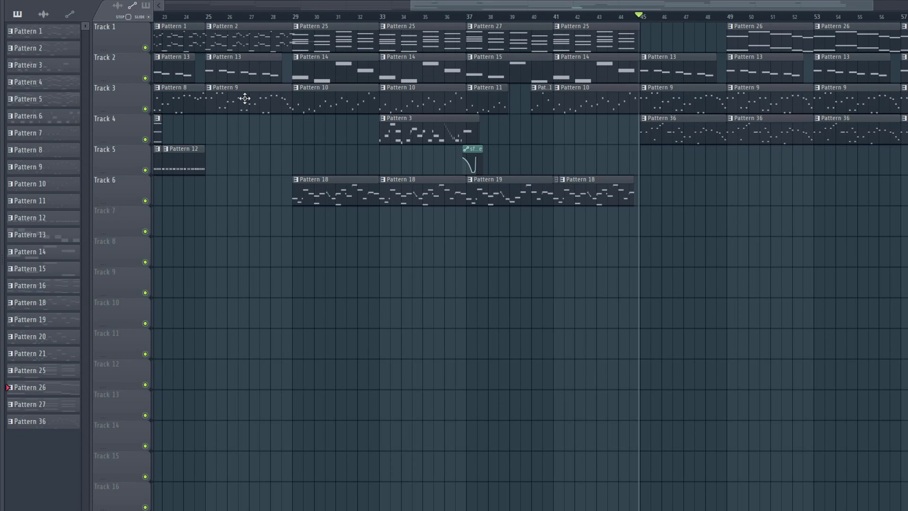
scroll(521, 184, "up", 3)
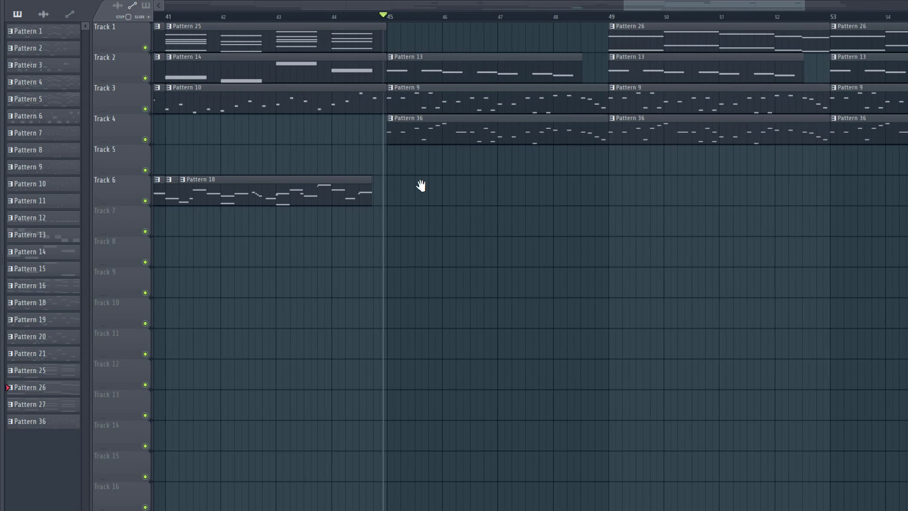
right_click(145, 140)
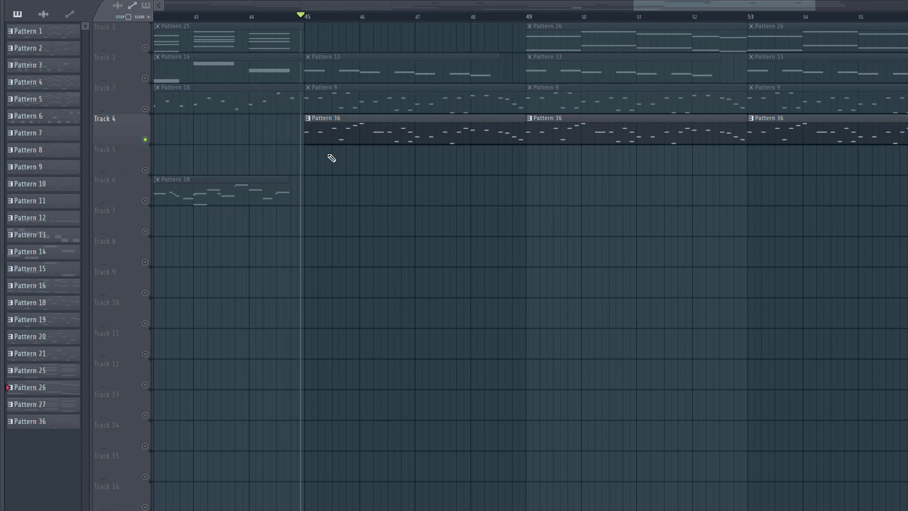
key("space")
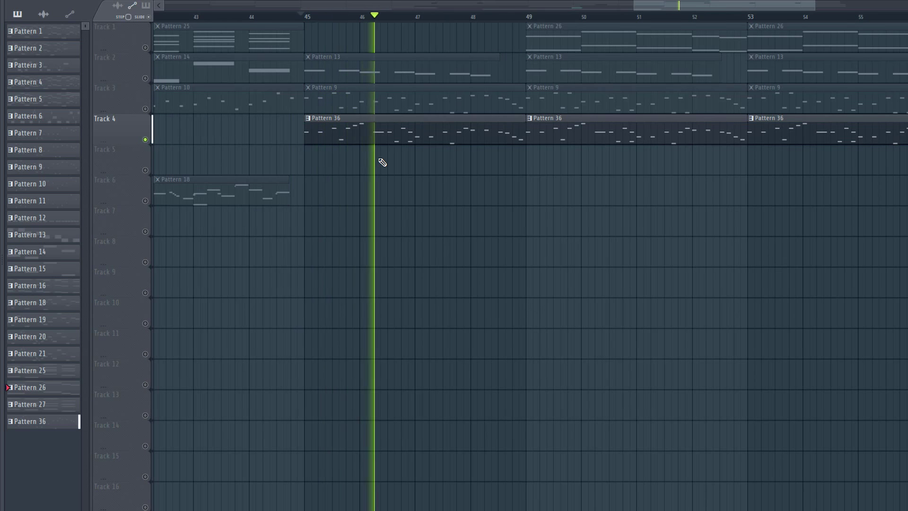
key("space")
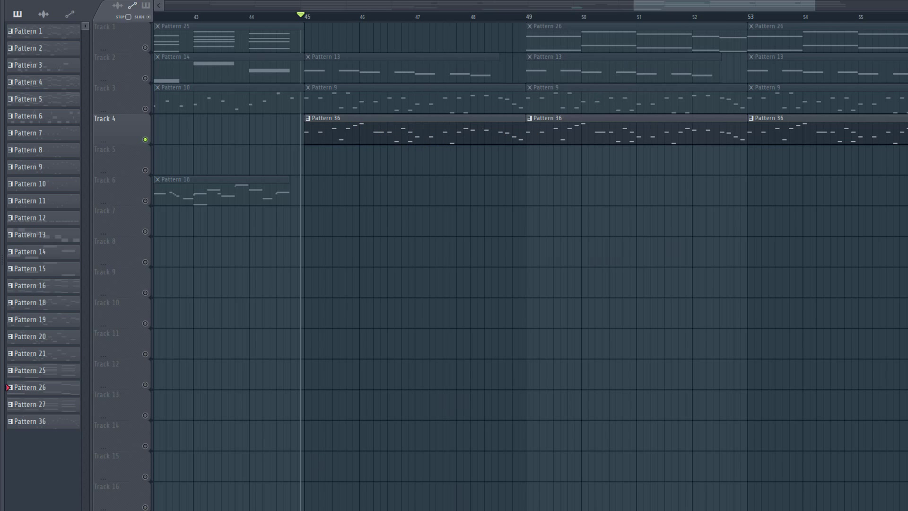
Step: Inspect the Fruity Stereo Shaper on the magical8bitPlug mixer insert, close it, and replay the soloed Pattern 36
key("F9")
left_click(482, 310)
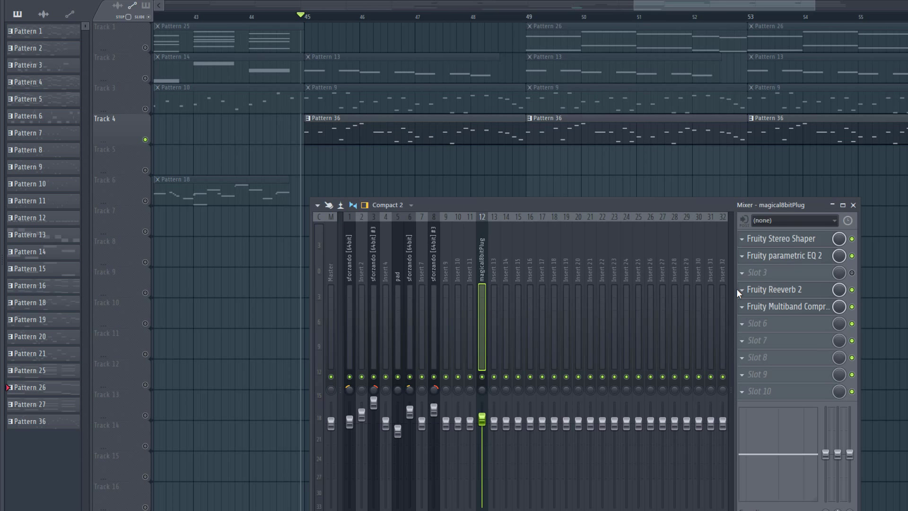
left_click(800, 244)
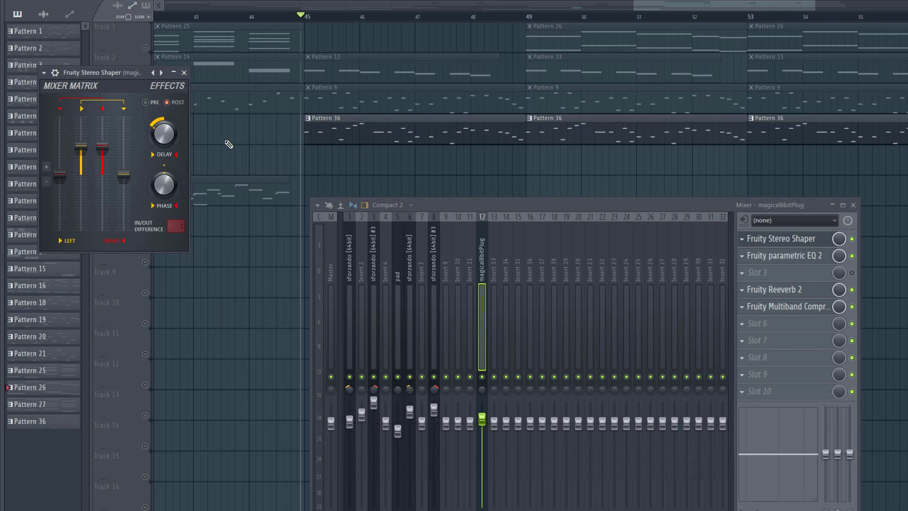
left_click(184, 72)
key("space")
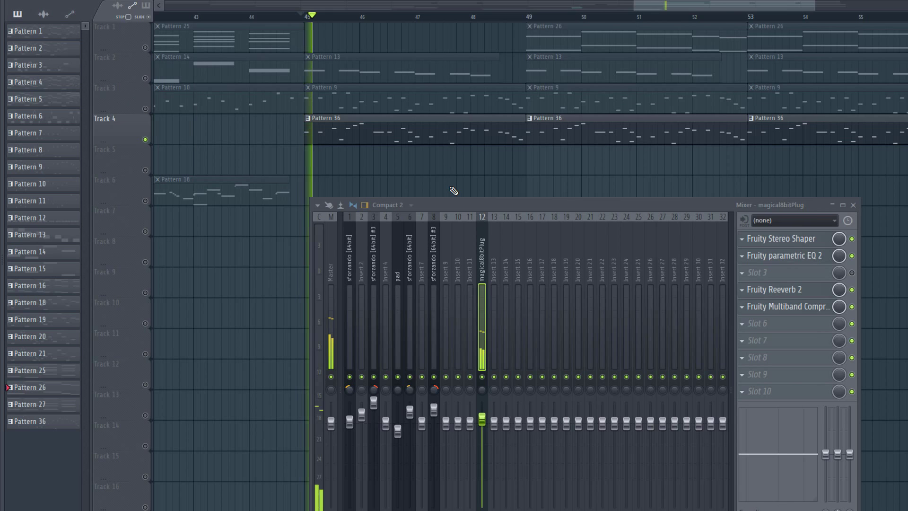
key("space")
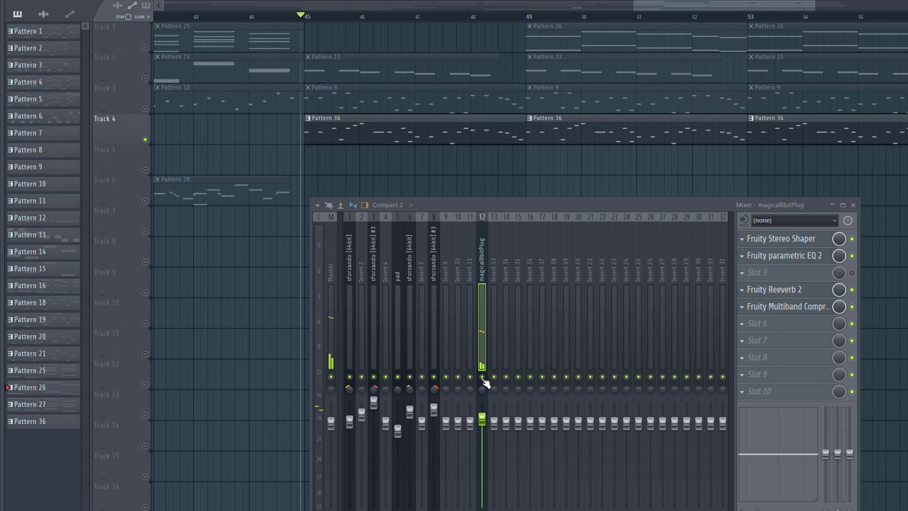
Step: Restore all tracks, play the full section from bar 45, and open Fruity Reeverb 2 on the magical8bitPlug insert
left_click(146, 110)
scroll(436, 150, "down", 2)
key("space")
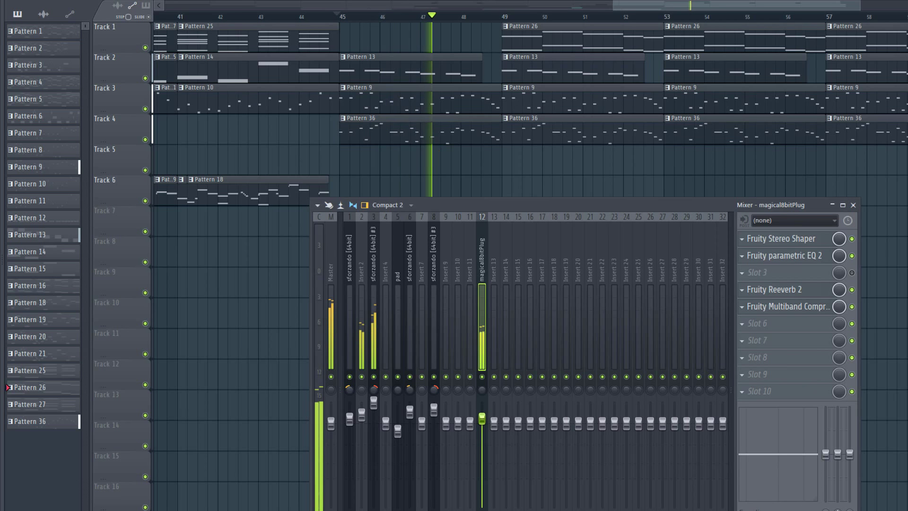
left_click(775, 289)
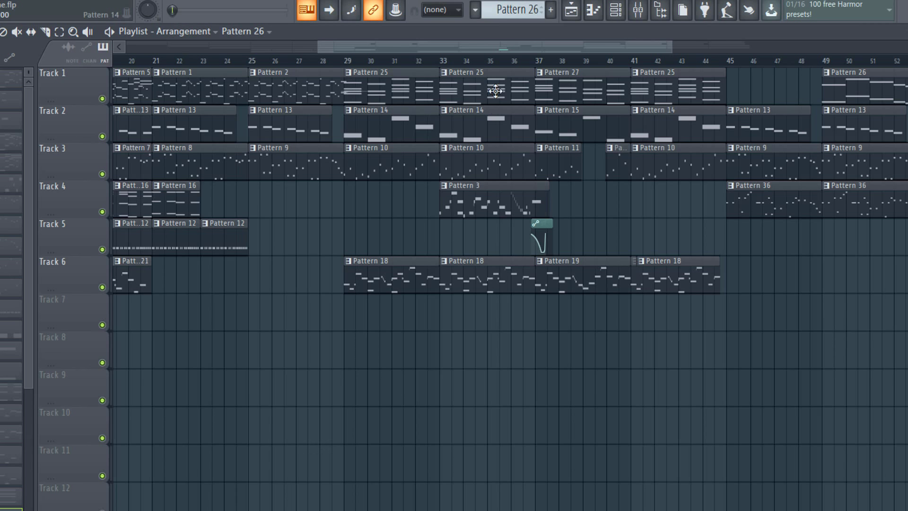
Step: Return to the earlier section and play the arrangement from bar 13 until past bar 20
left_click_drag(513, 49, 357, 48)
left_click(308, 61)
key("space")
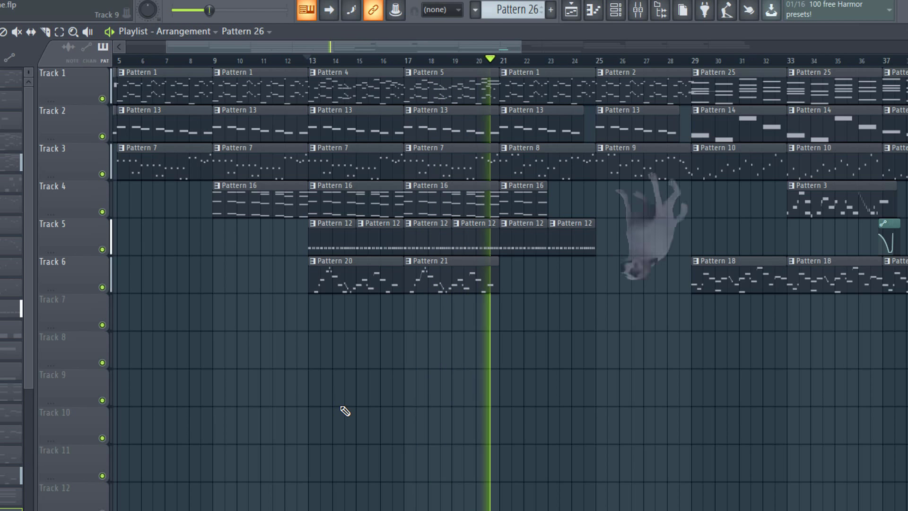
key("space")
Step: Switch to the Area-Ambient Track project and reposition the FM8 and FabFilter Twin 2 windows
key("alt+f")
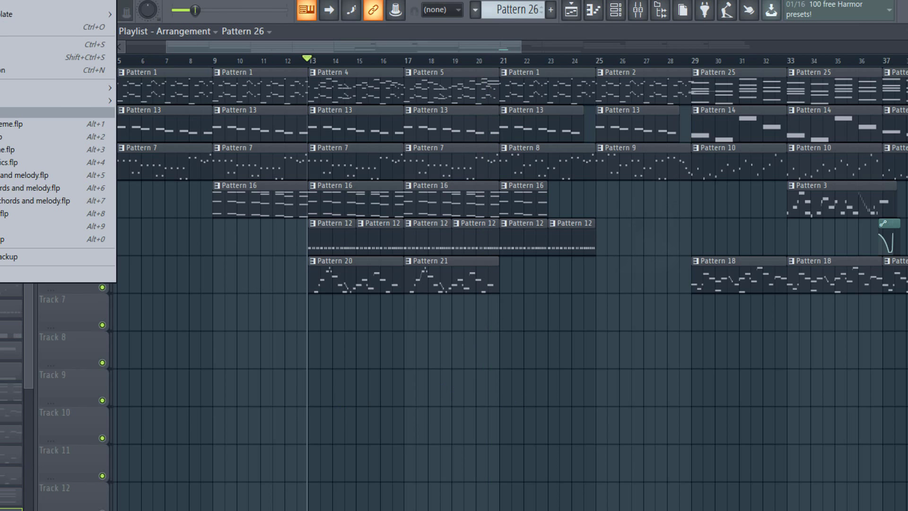
key("Escape")
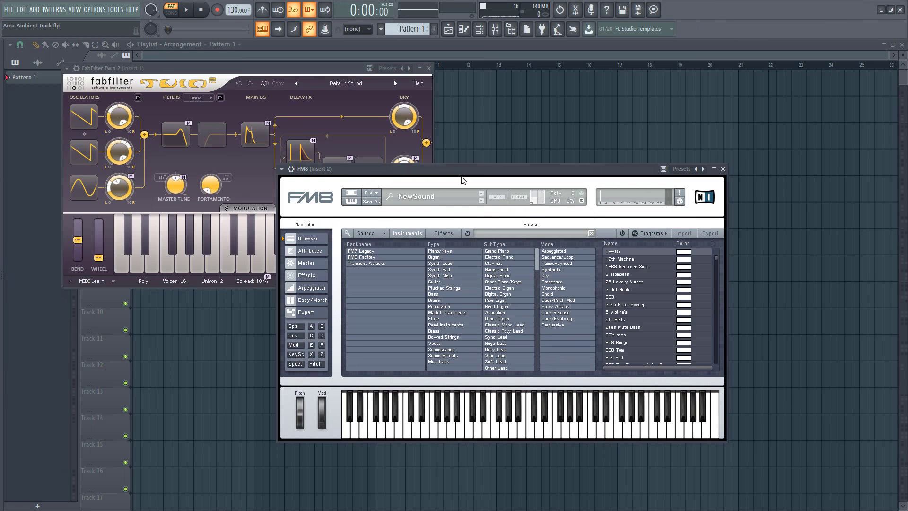
left_click_drag(437, 174, 498, 199)
left_click_drag(276, 71, 296, 86)
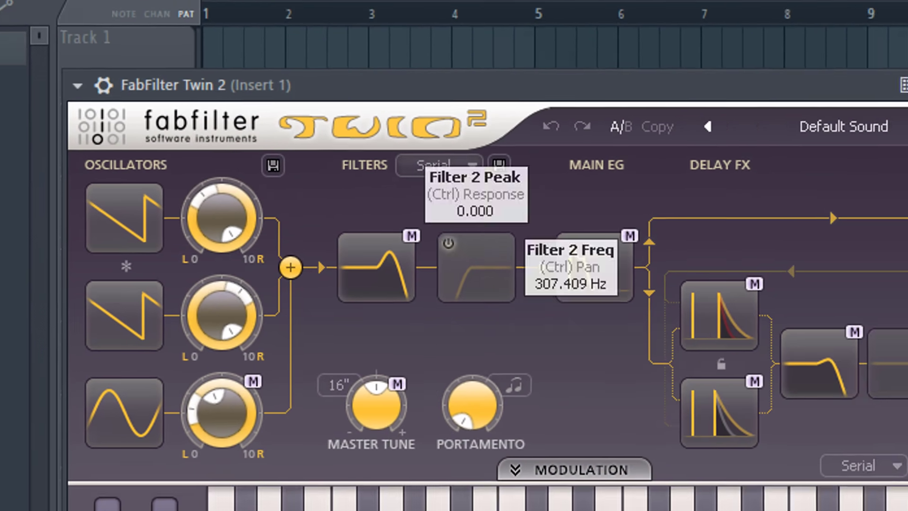
Step: Open the FM8 piano roll and browse its chord and scale stamps
left_click(544, 156)
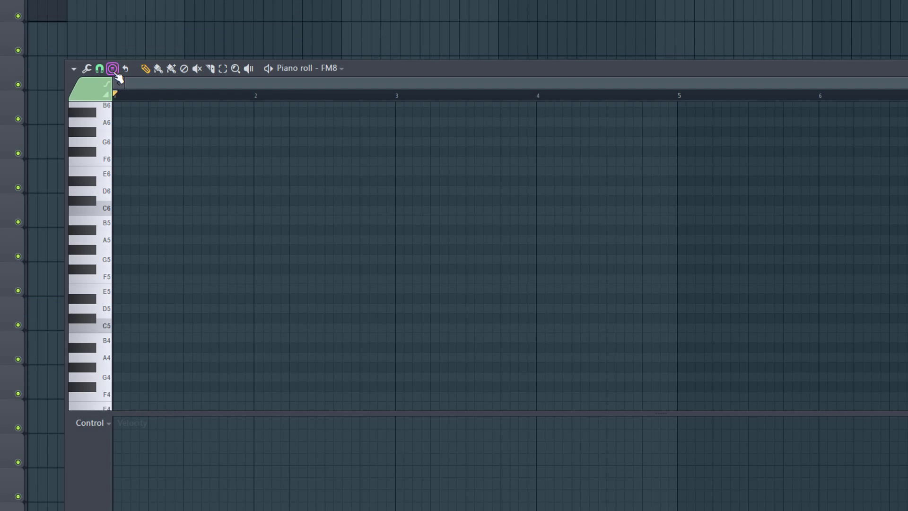
left_click(114, 71)
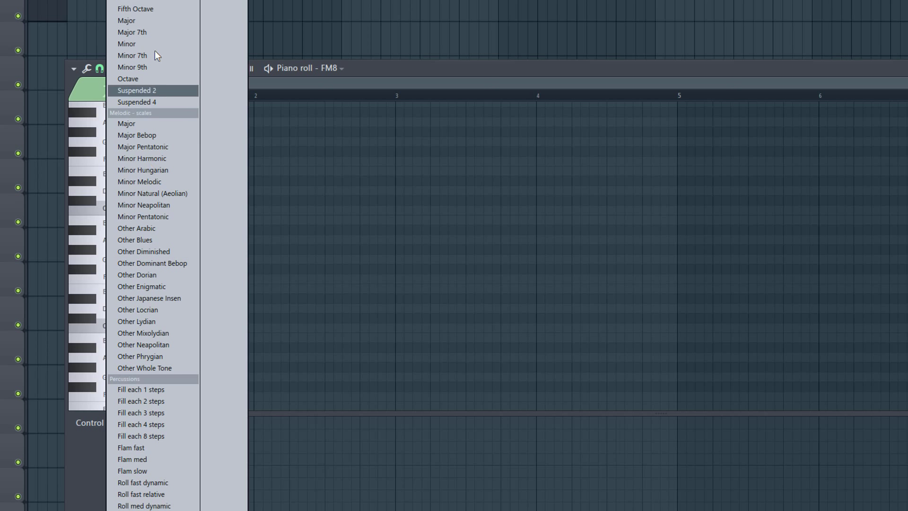
left_click(166, 76)
left_click(172, 70)
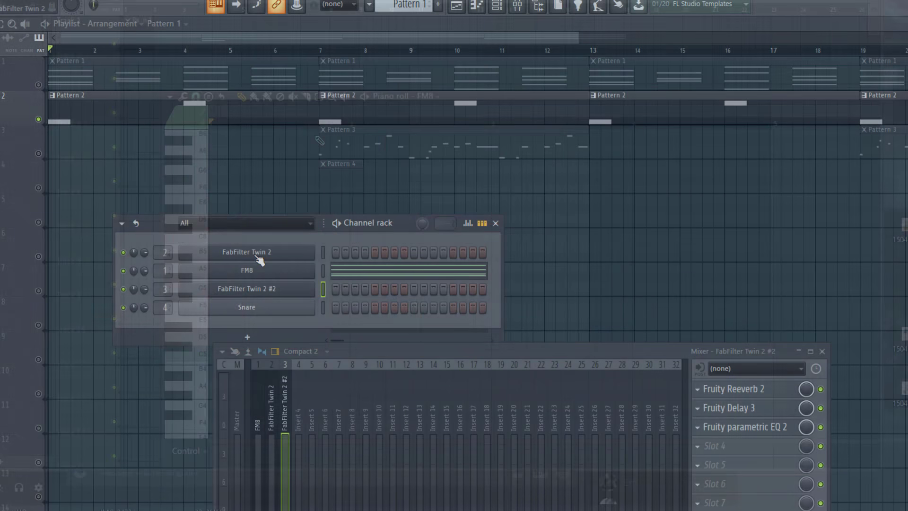
Step: Open the first FabFilter Twin 2 channel's Surfside Beach DJM sound and play the soloed Pattern 2 from bar 1
left_click(259, 259)
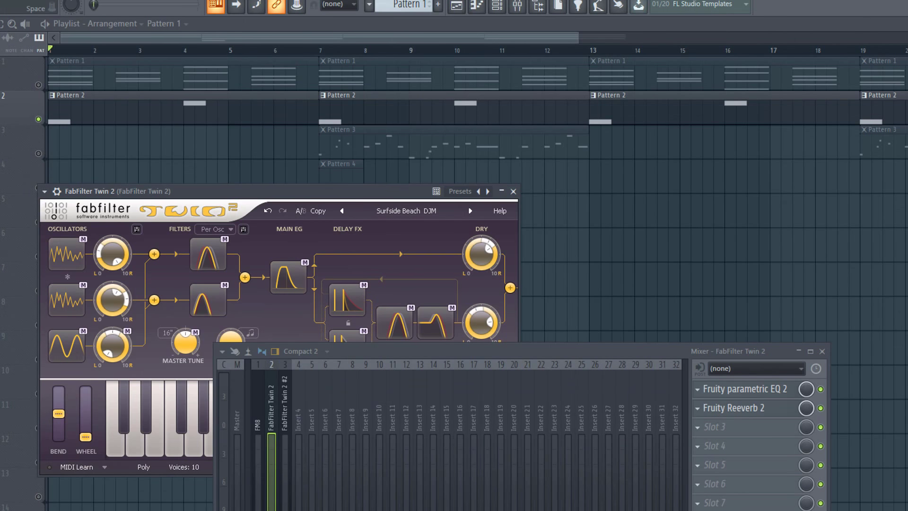
key("space")
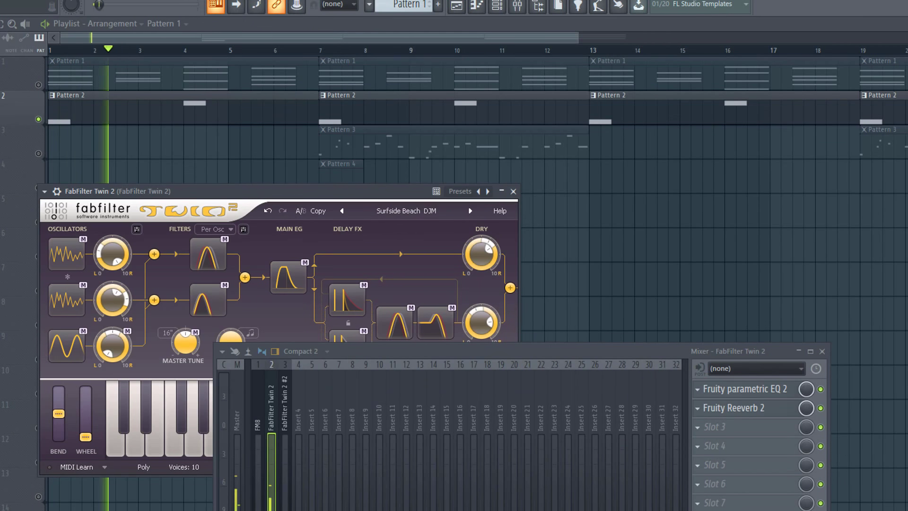
key("space")
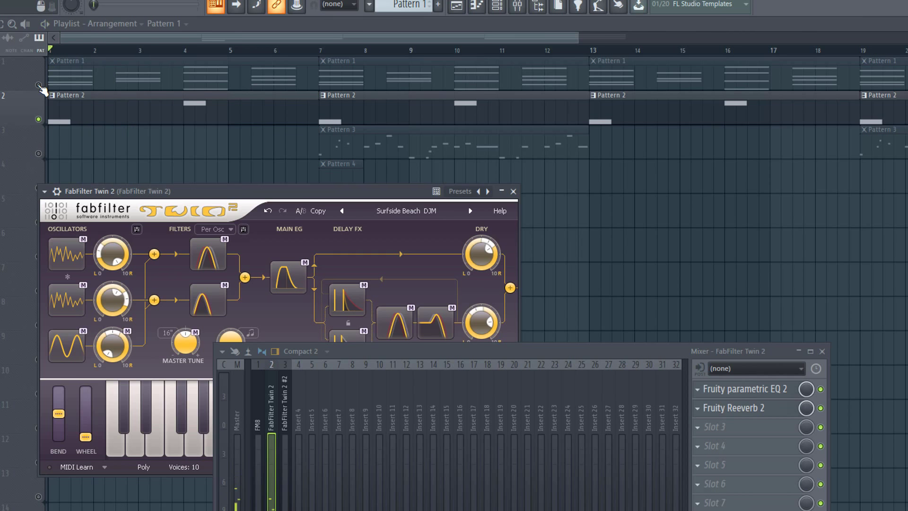
Step: Unmute the Pattern 1 chords on track 1 and play them together with Pattern 2 from bar 1
left_click(39, 85)
key("space")
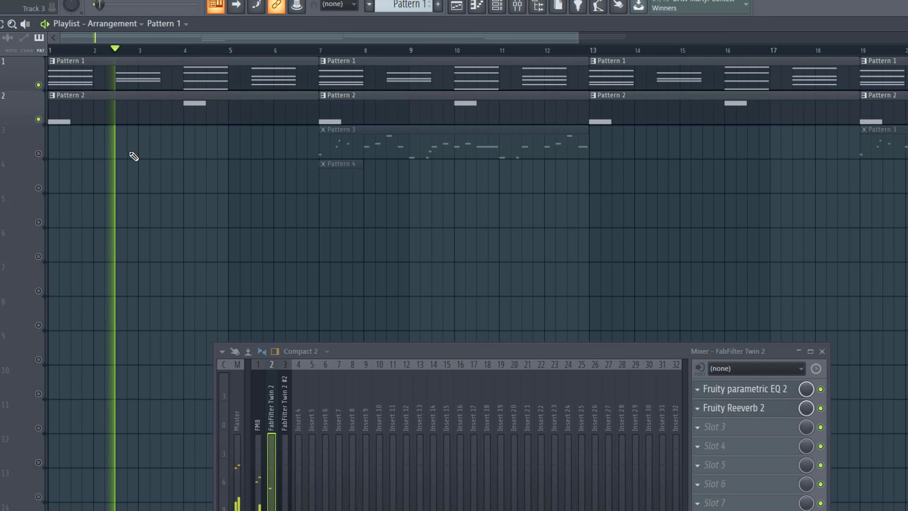
key("space")
Step: Unmute the melody and Pattern 4 on tracks 3 and 4, and play all layers from just before bar 7
left_click(39, 154)
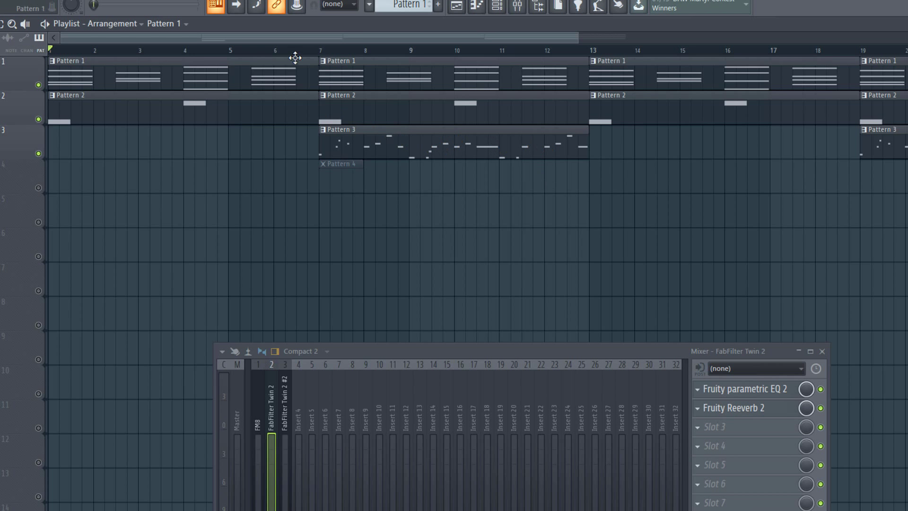
left_click(315, 50)
key("space")
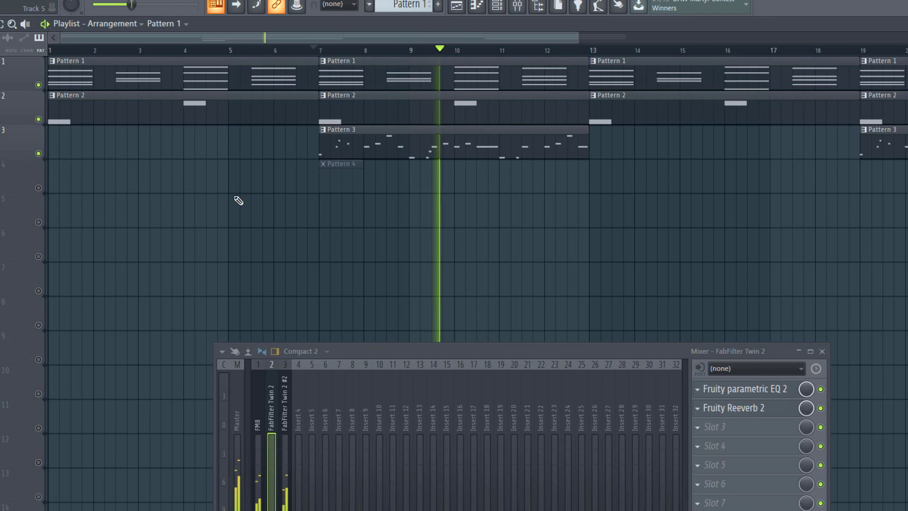
scroll(420, 203, "down", 2)
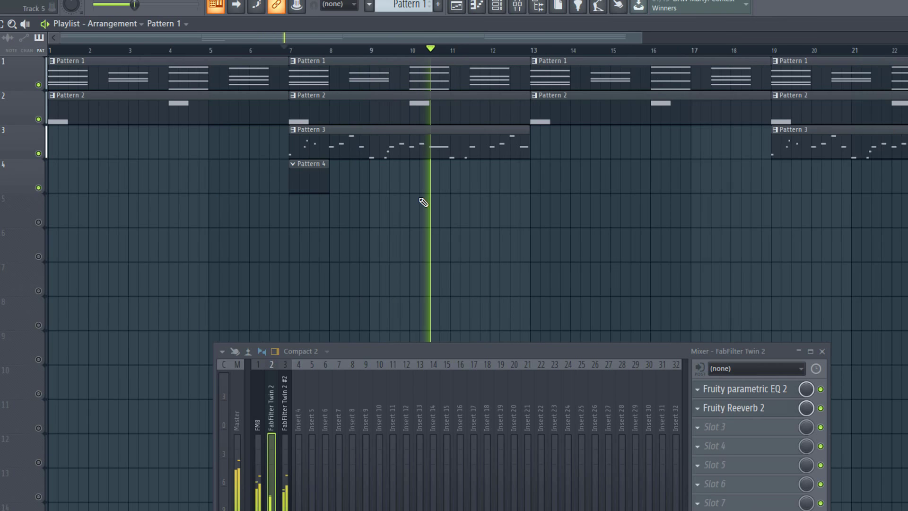
key("space")
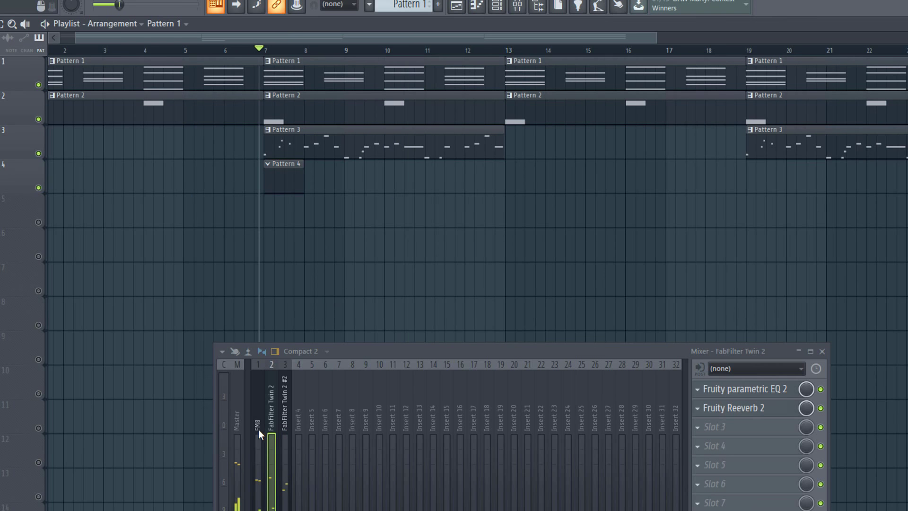
left_click(240, 441)
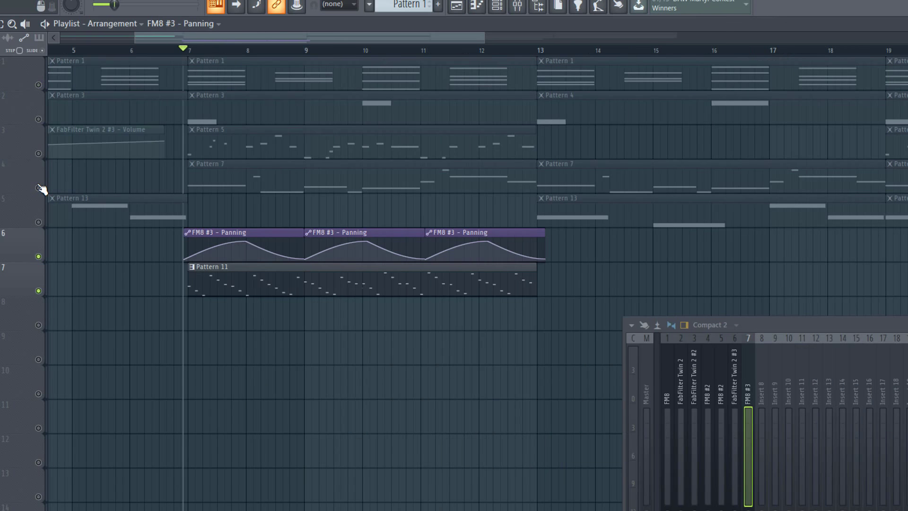
Step: Solo track 4 and play its Pattern 7 from just before bar 7
left_click(41, 188)
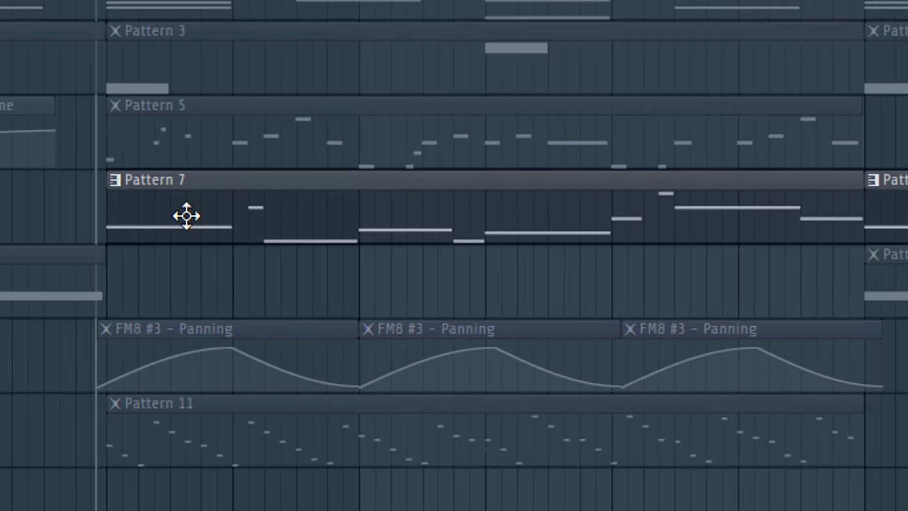
key("space")
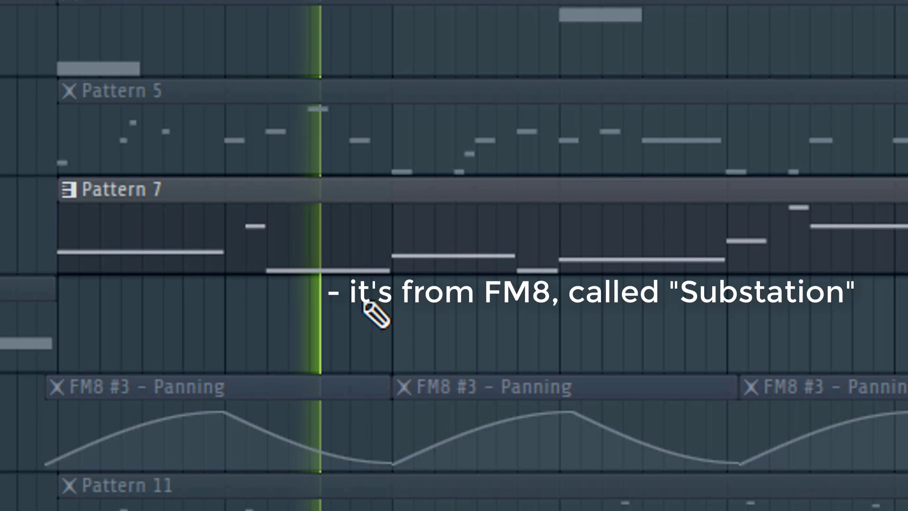
key("space")
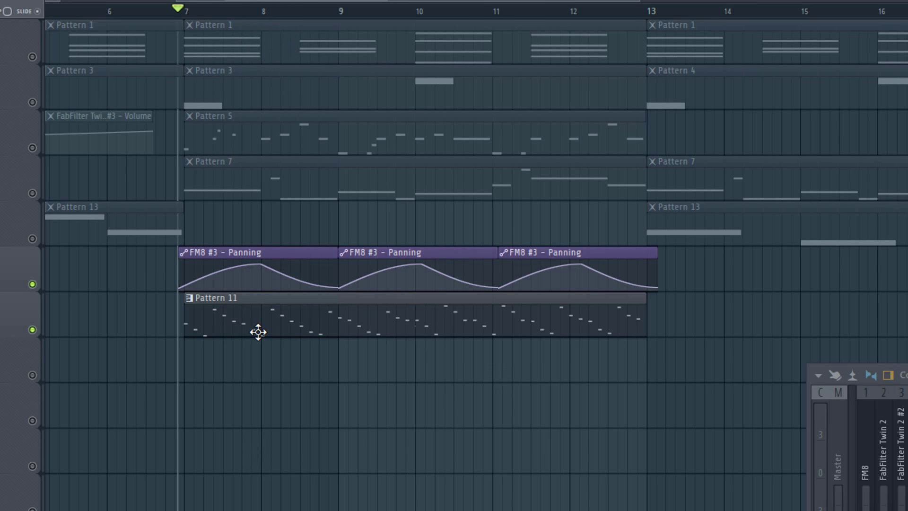
Step: Play Pattern 11 on track 7 together with the FM8 #3 panning automation on track 6
key("space")
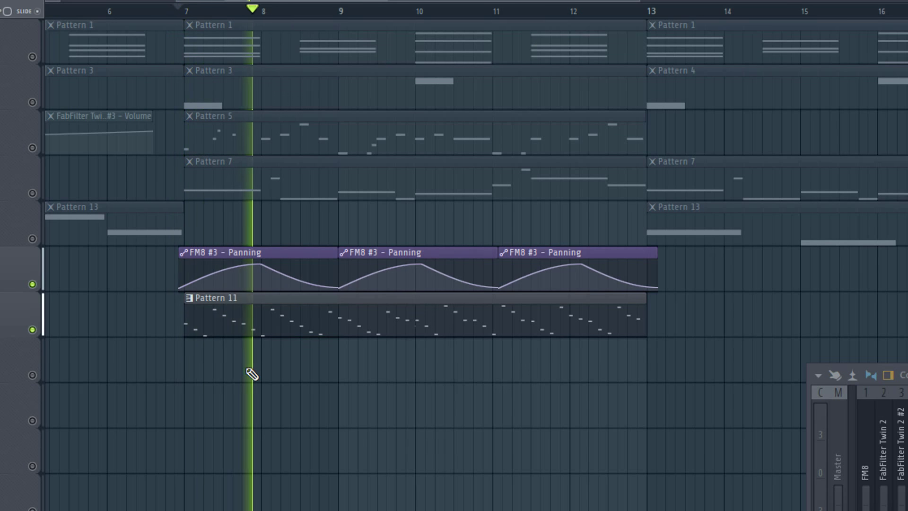
key("space")
scroll(307, 386, "left", 2)
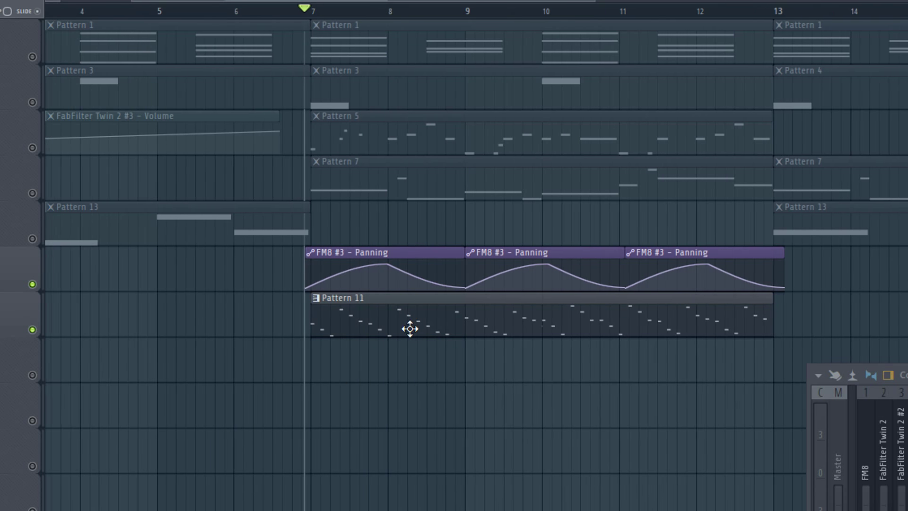
scroll(410, 318, "right", 1)
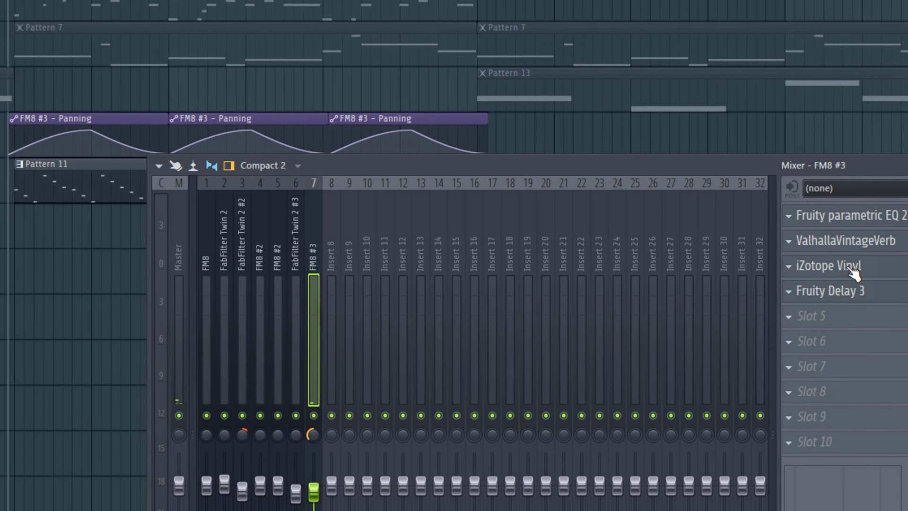
Step: Review the iZotope Vinyl and ValhallaVintageVerb settings on the FM8 #3 mixer channel, closing each effect window
left_click(731, 237)
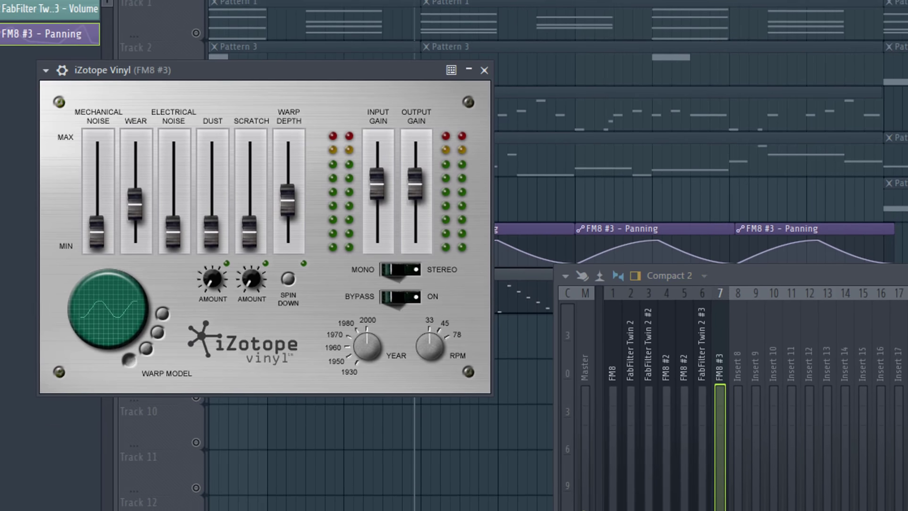
left_click(504, 76)
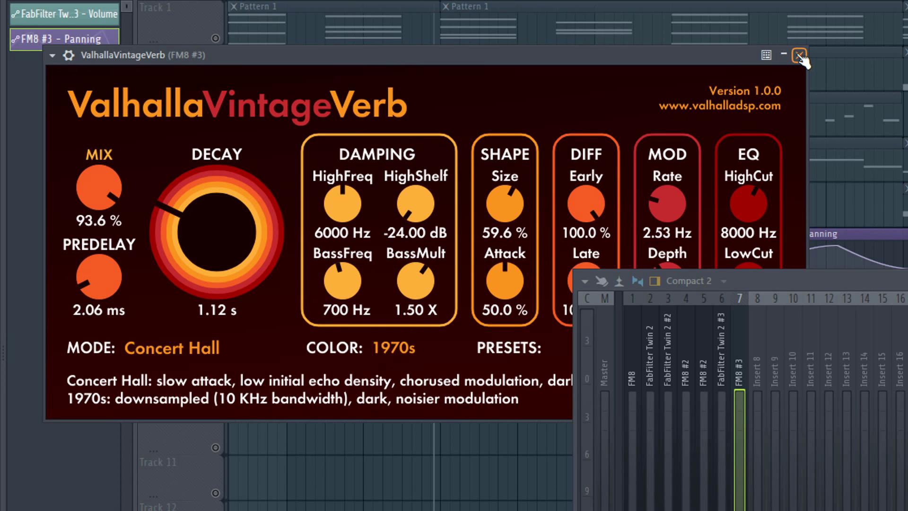
left_click(800, 56)
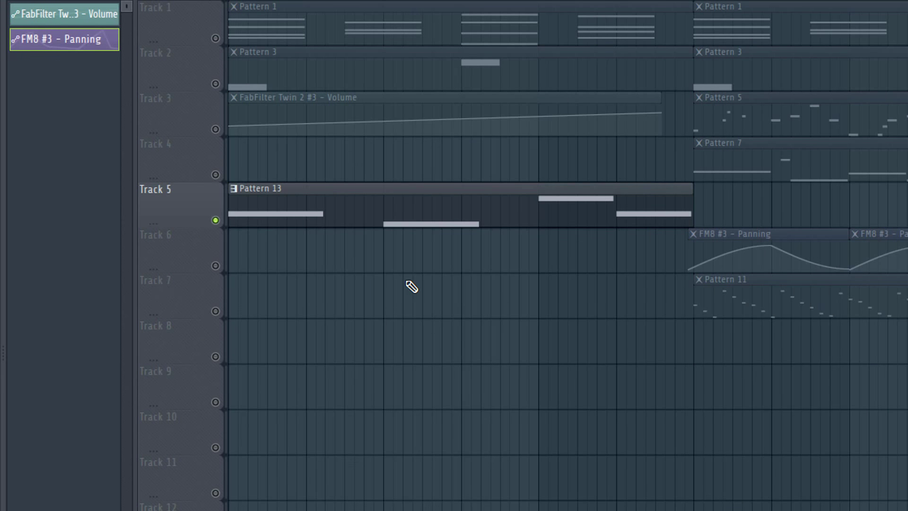
Step: Play the soloed Pattern 13 on track 5, and unmute all tracks to play the full arrangement from bar 1
key("space")
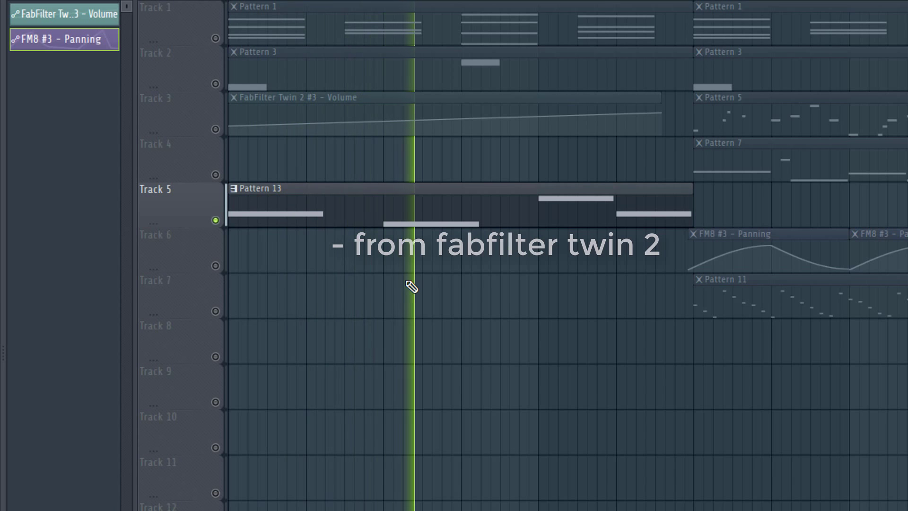
key("space")
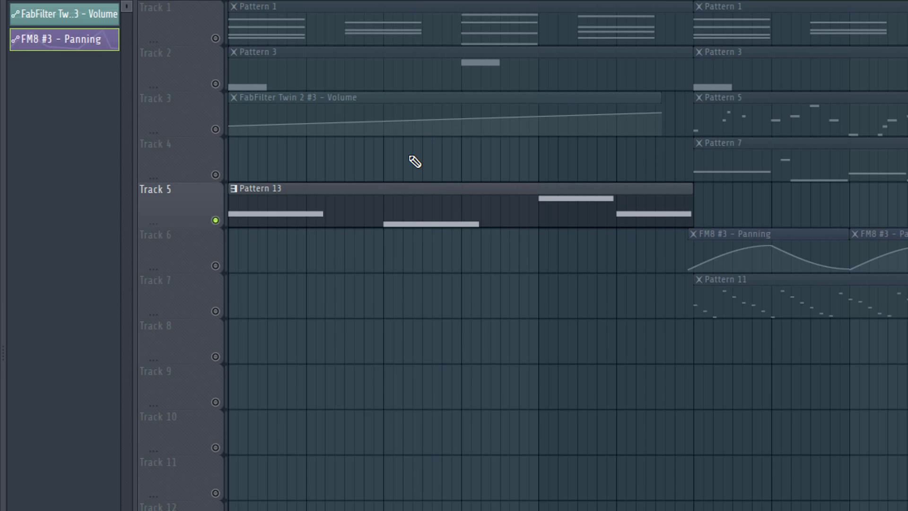
right_click(218, 222)
key("space")
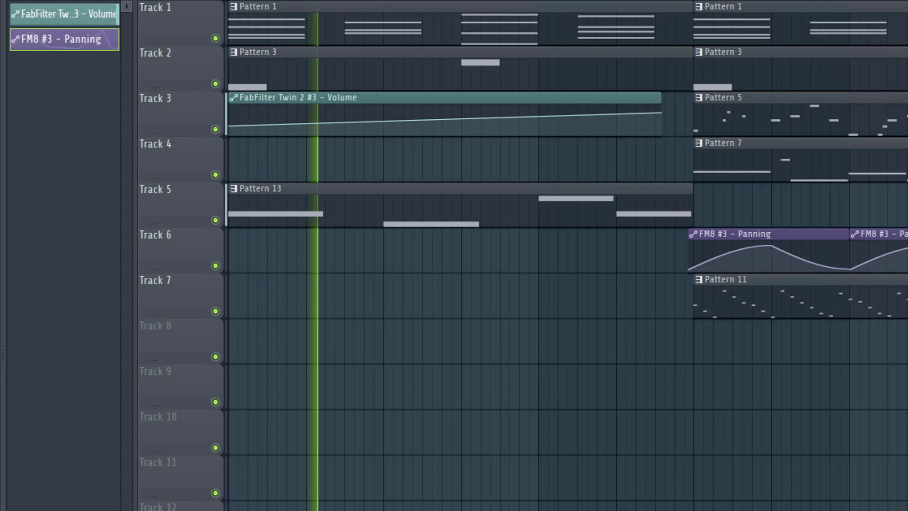
Step: Route the FM8 #4 channel to mixer insert 8 and adjust its panning
key("F9")
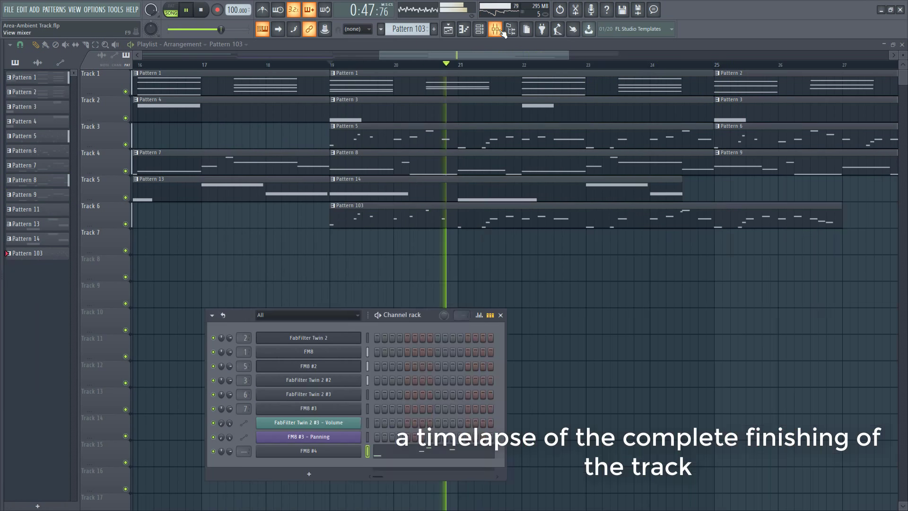
left_click(495, 29)
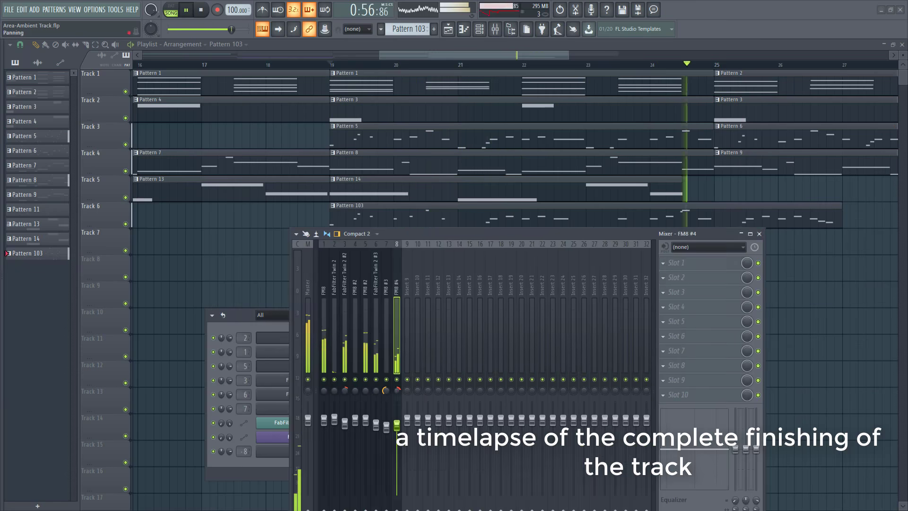
key("F9")
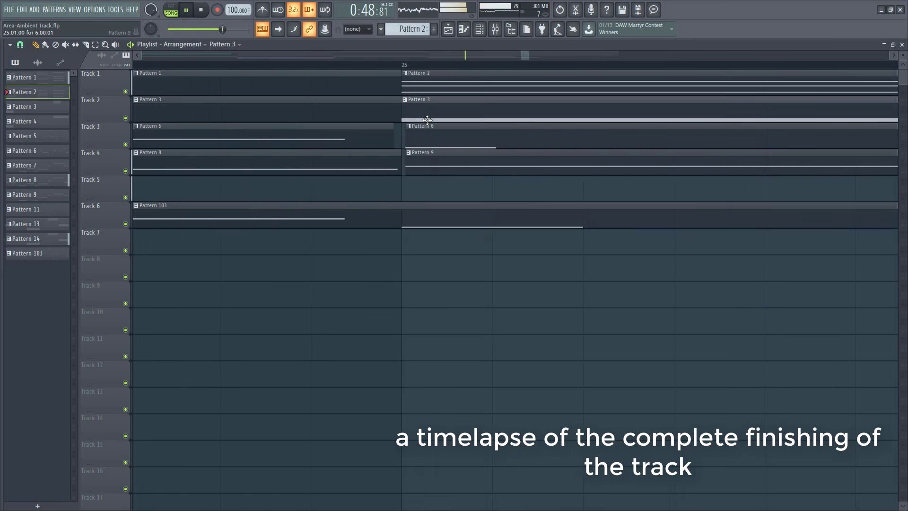
Step: Select Pattern 9 and show the mixer again while the arrangement plays
left_click(37, 194)
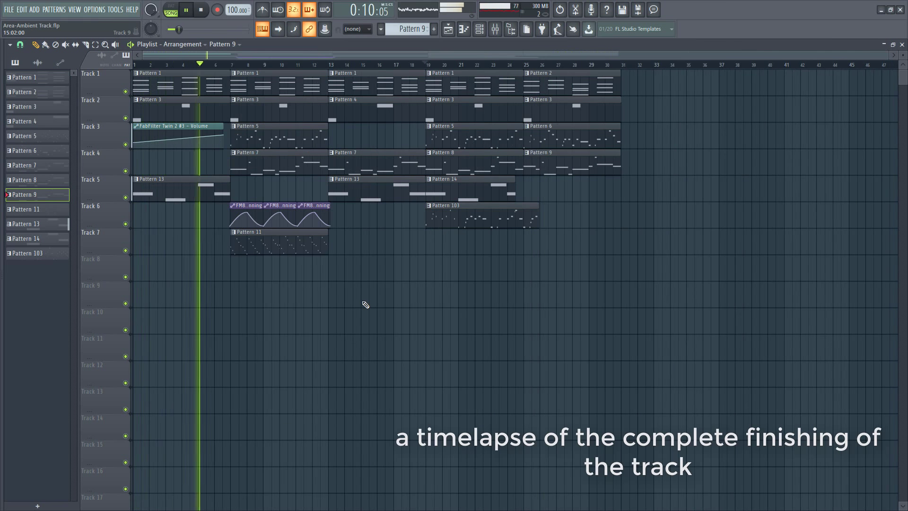
key("F9")
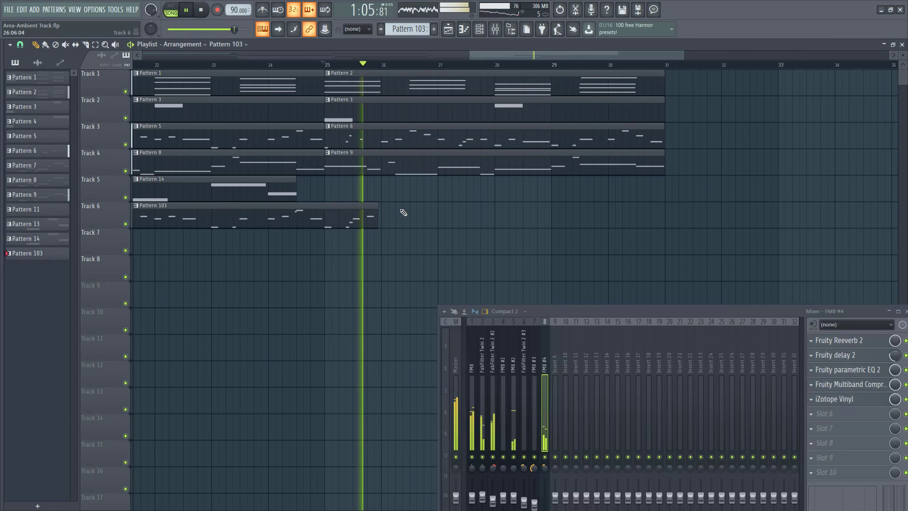